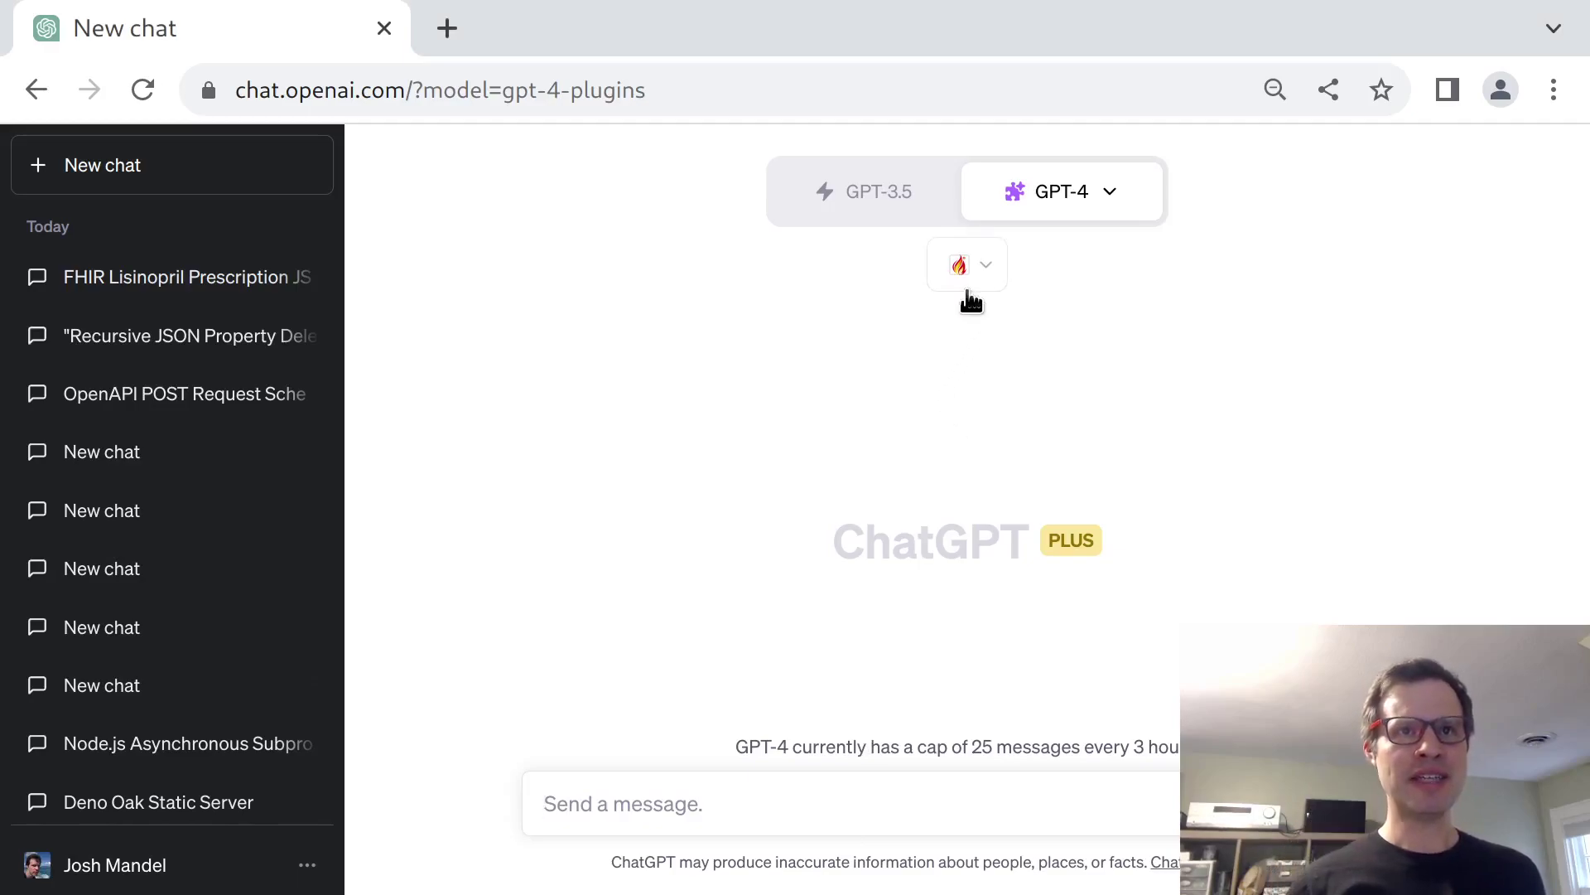
Toggle the FHIR API Helper Plugin off and back on so it stays enabled
left_click(986, 266)
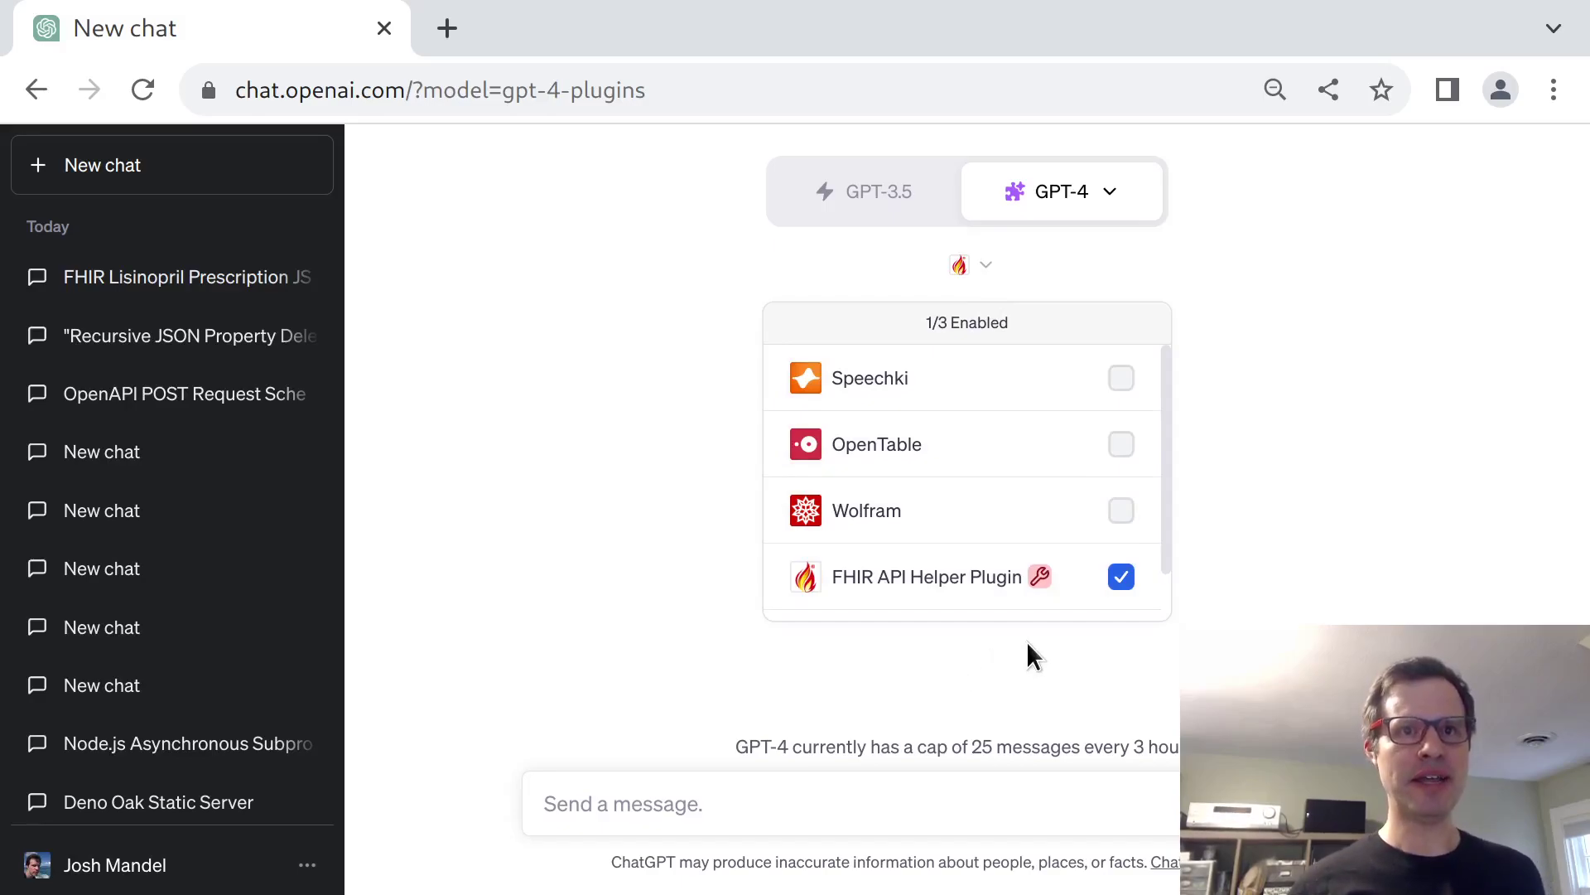
mouse_move(1031, 580)
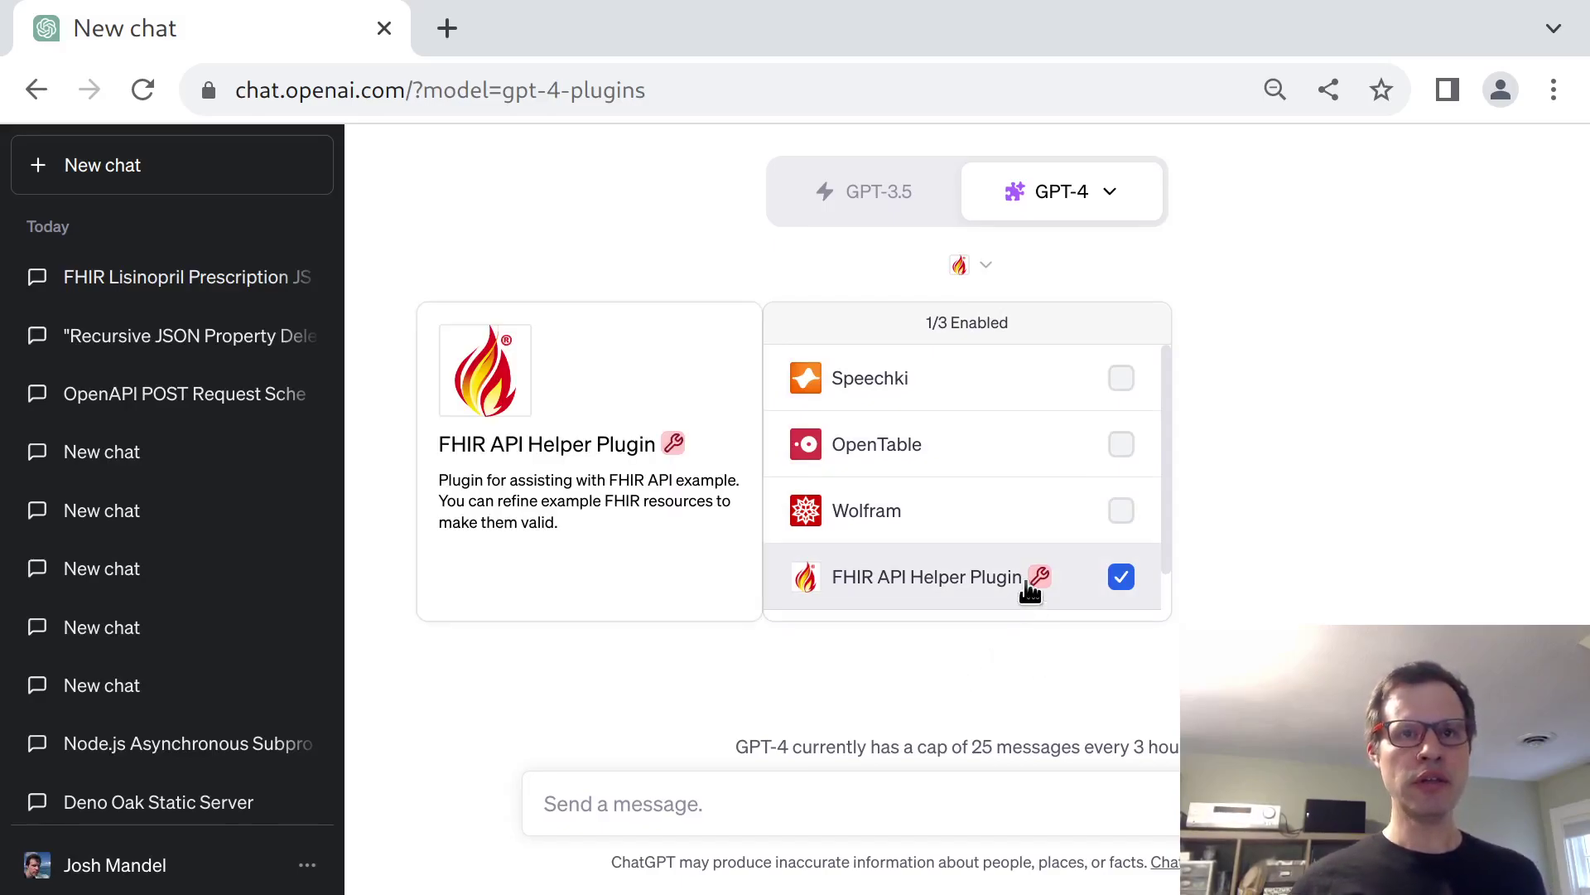
left_click(1122, 578)
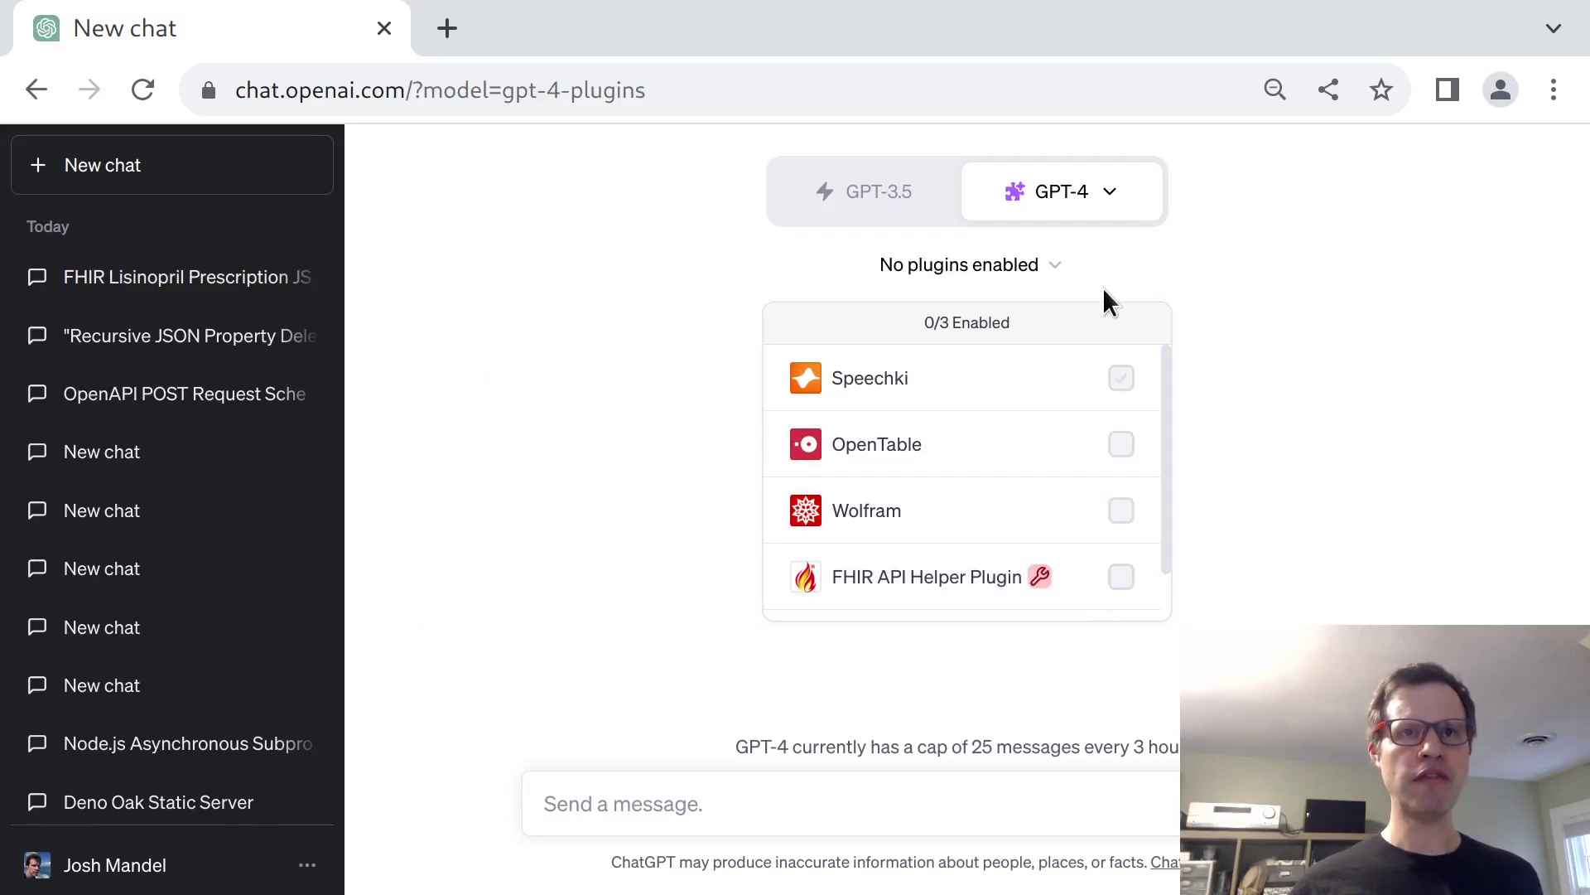
left_click(1095, 573)
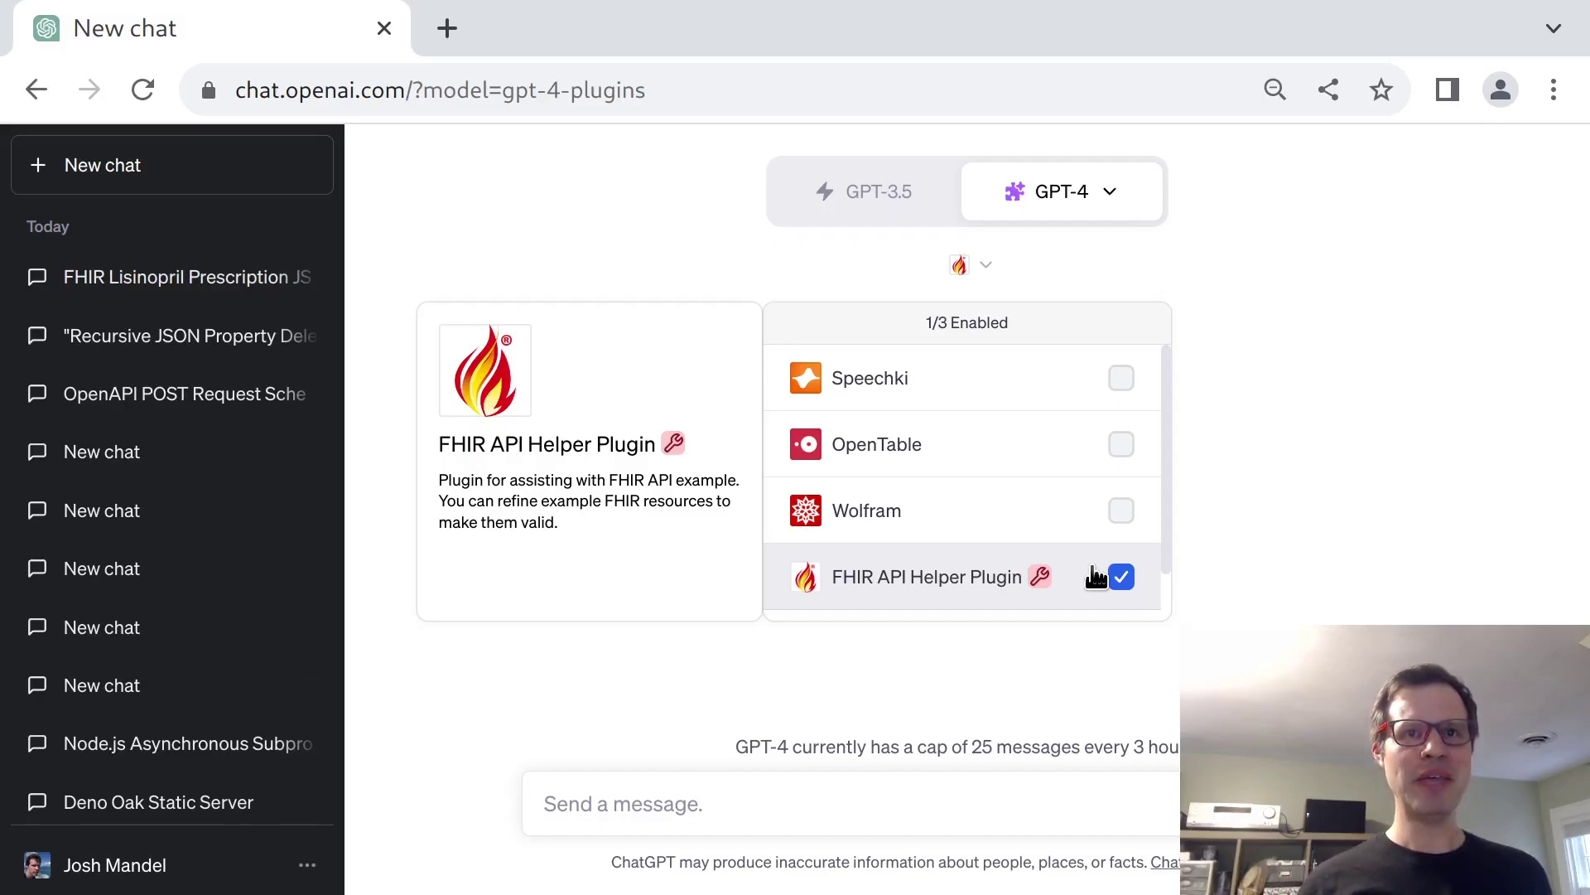
left_click(1288, 622)
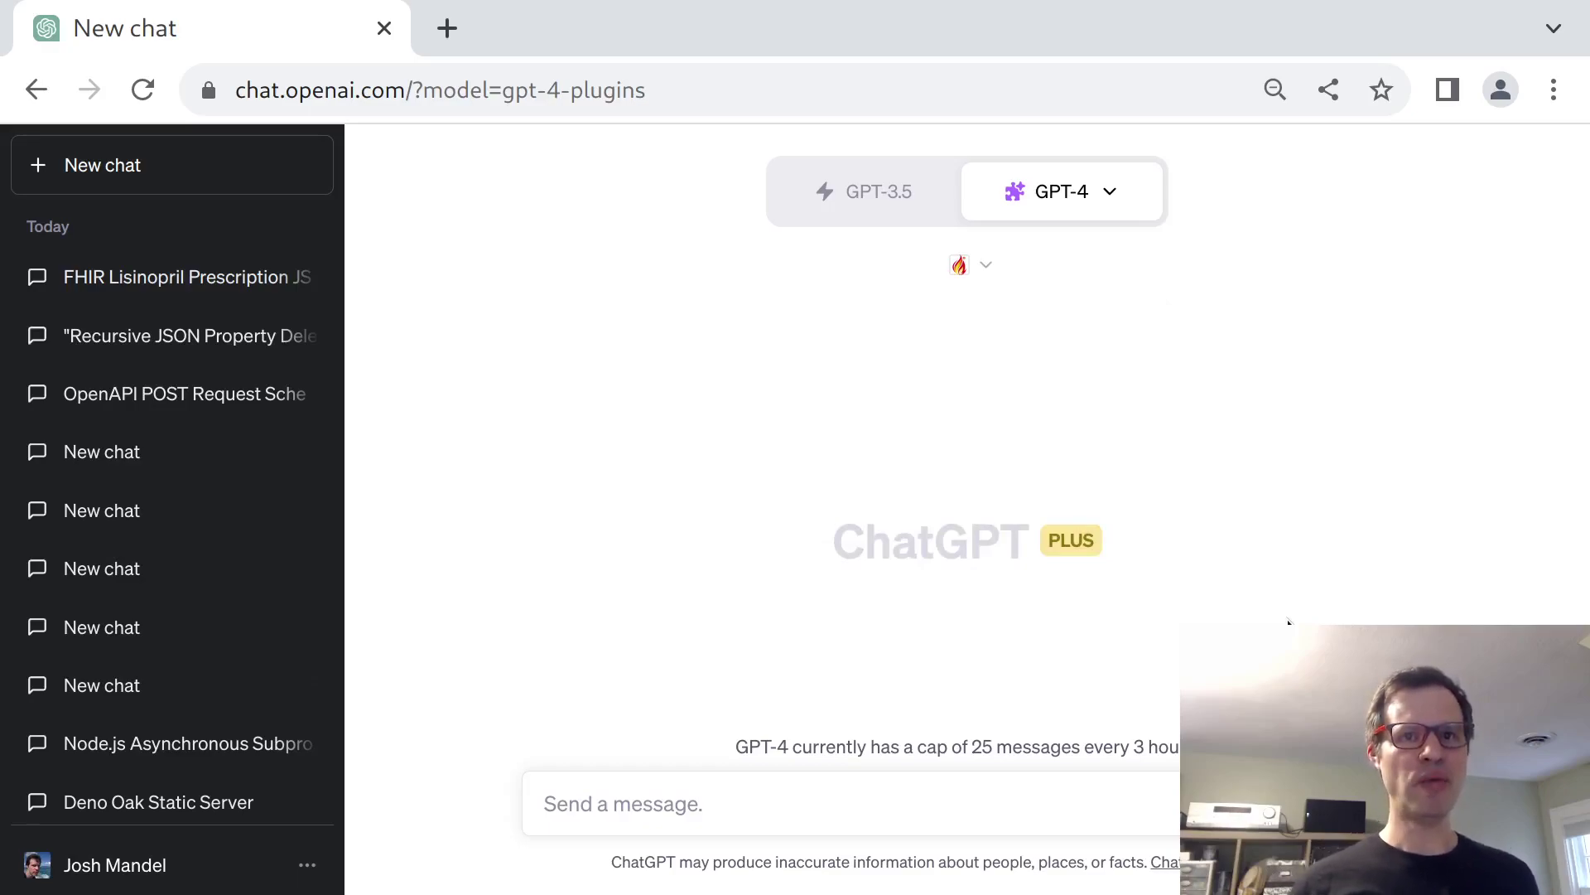
Paste the clinical visit note into a new message and add a separator line
left_click(954, 791)
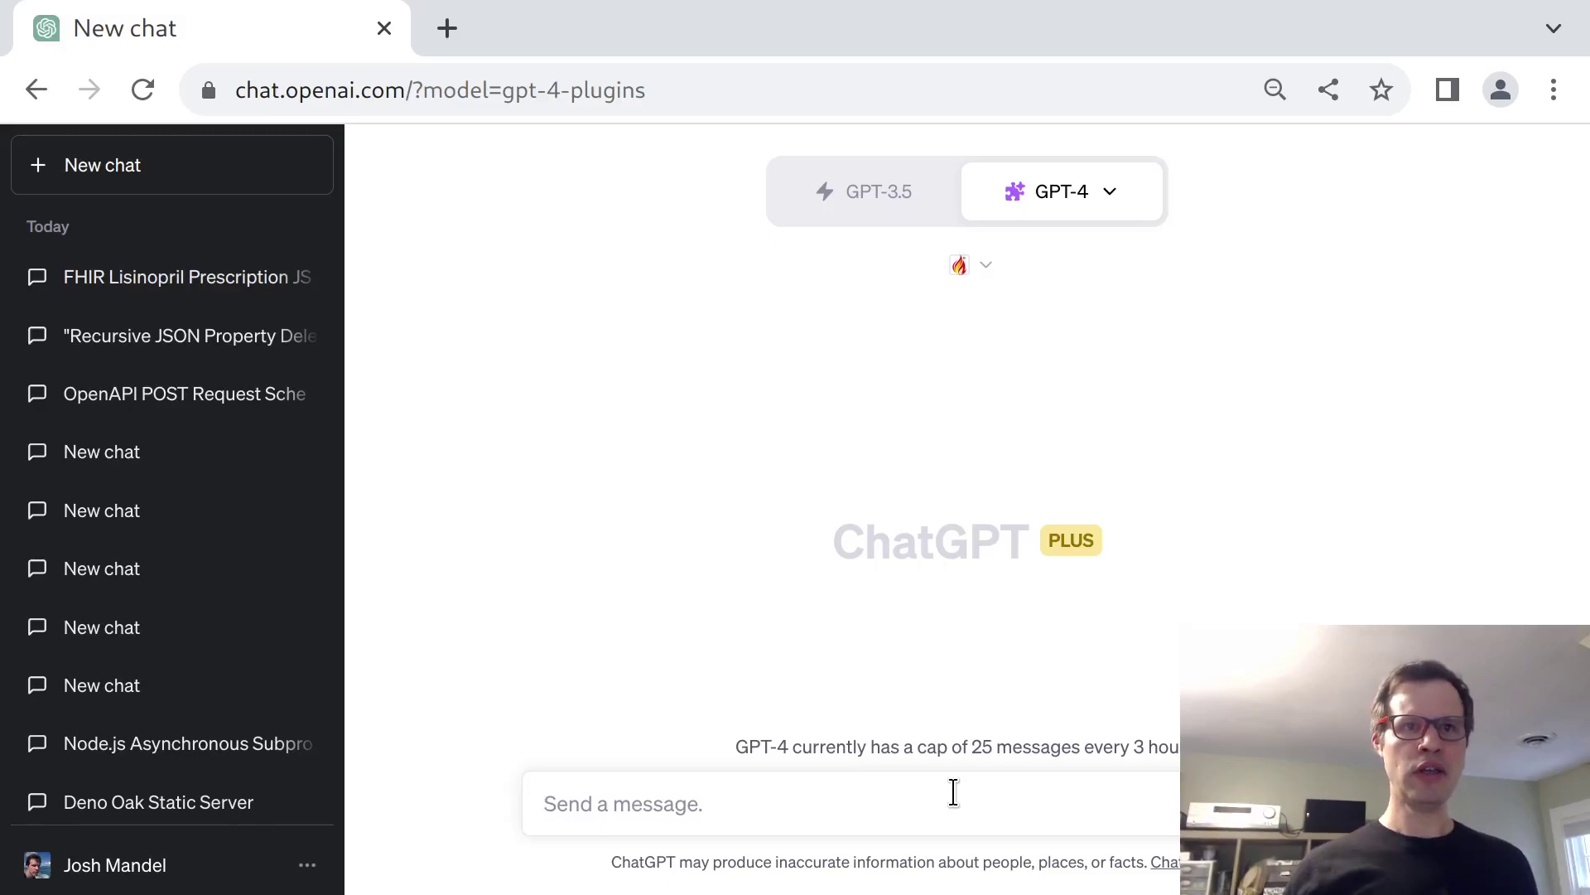
key("ctrl+v")
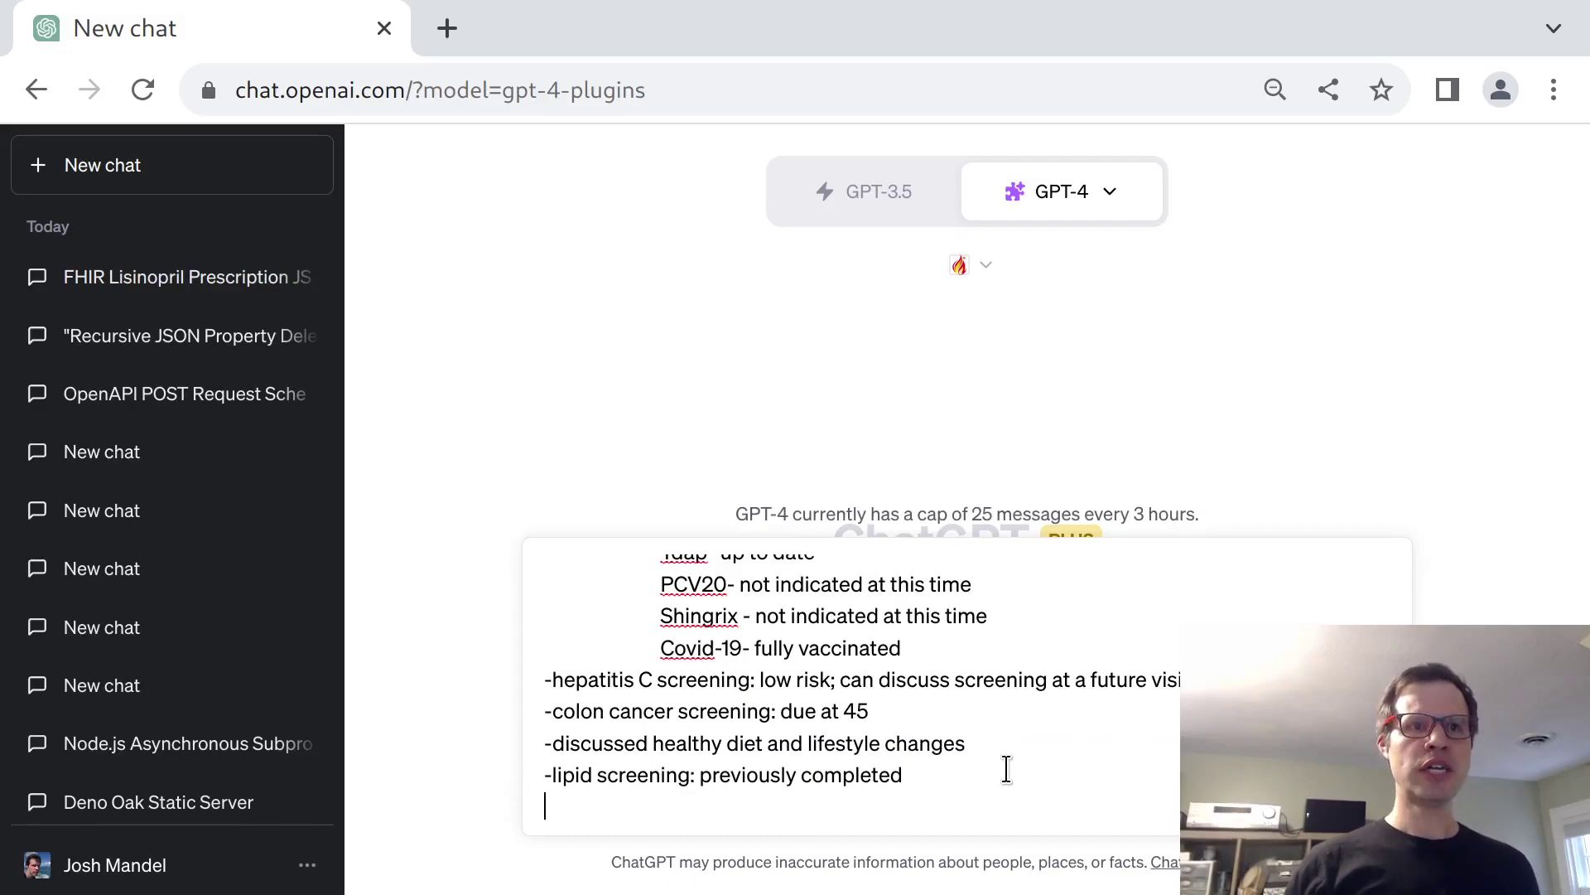
scroll(1007, 769, "up", 3)
scroll(1006, 769, "down", 1)
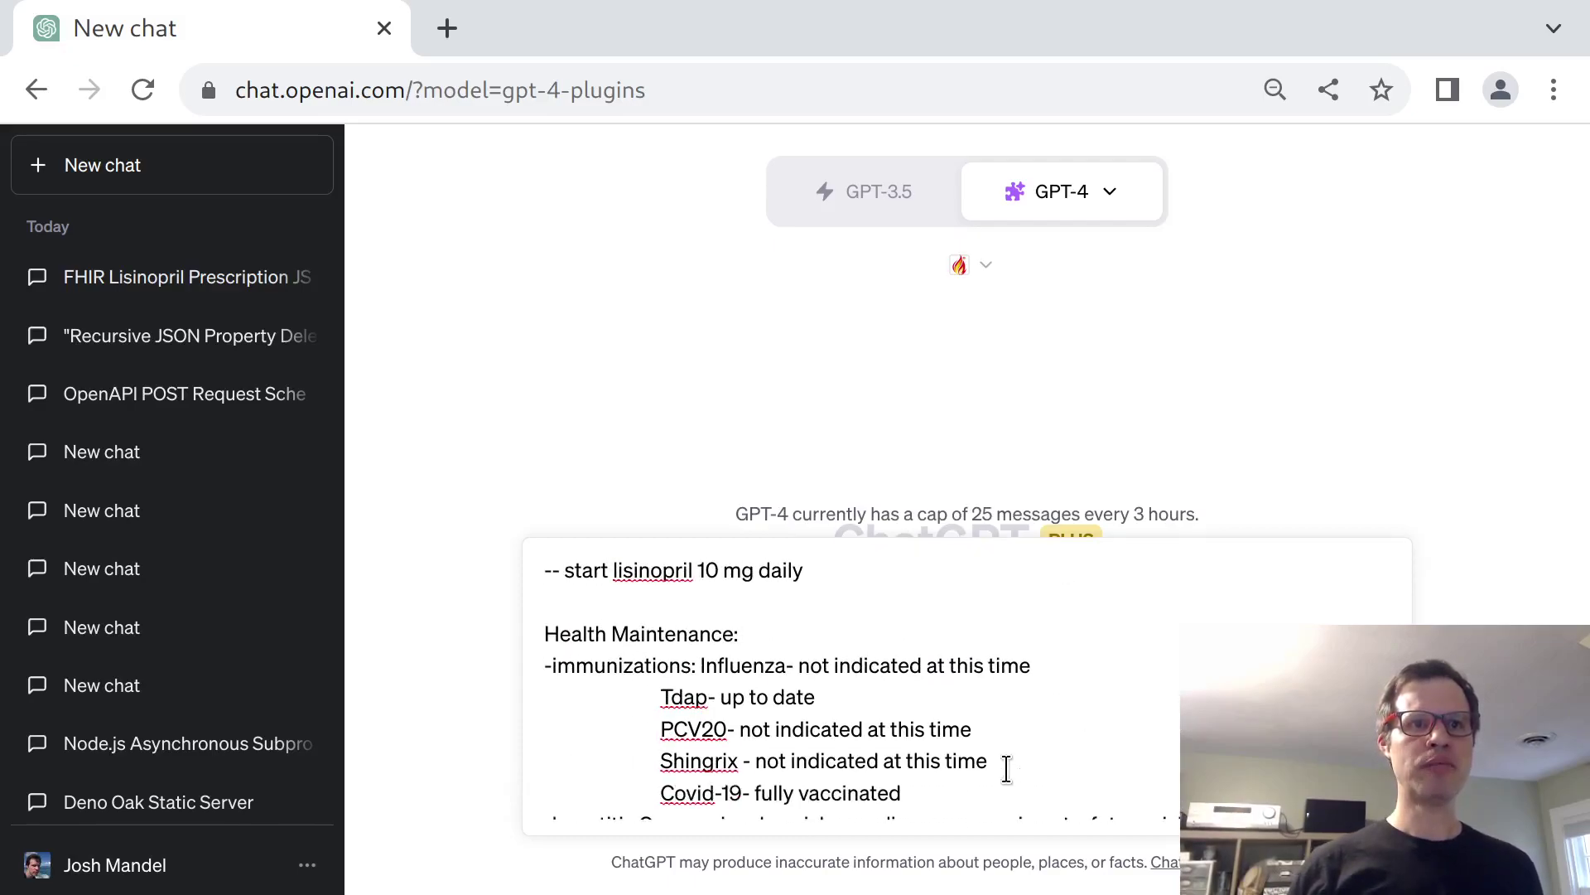
triple_click(714, 569)
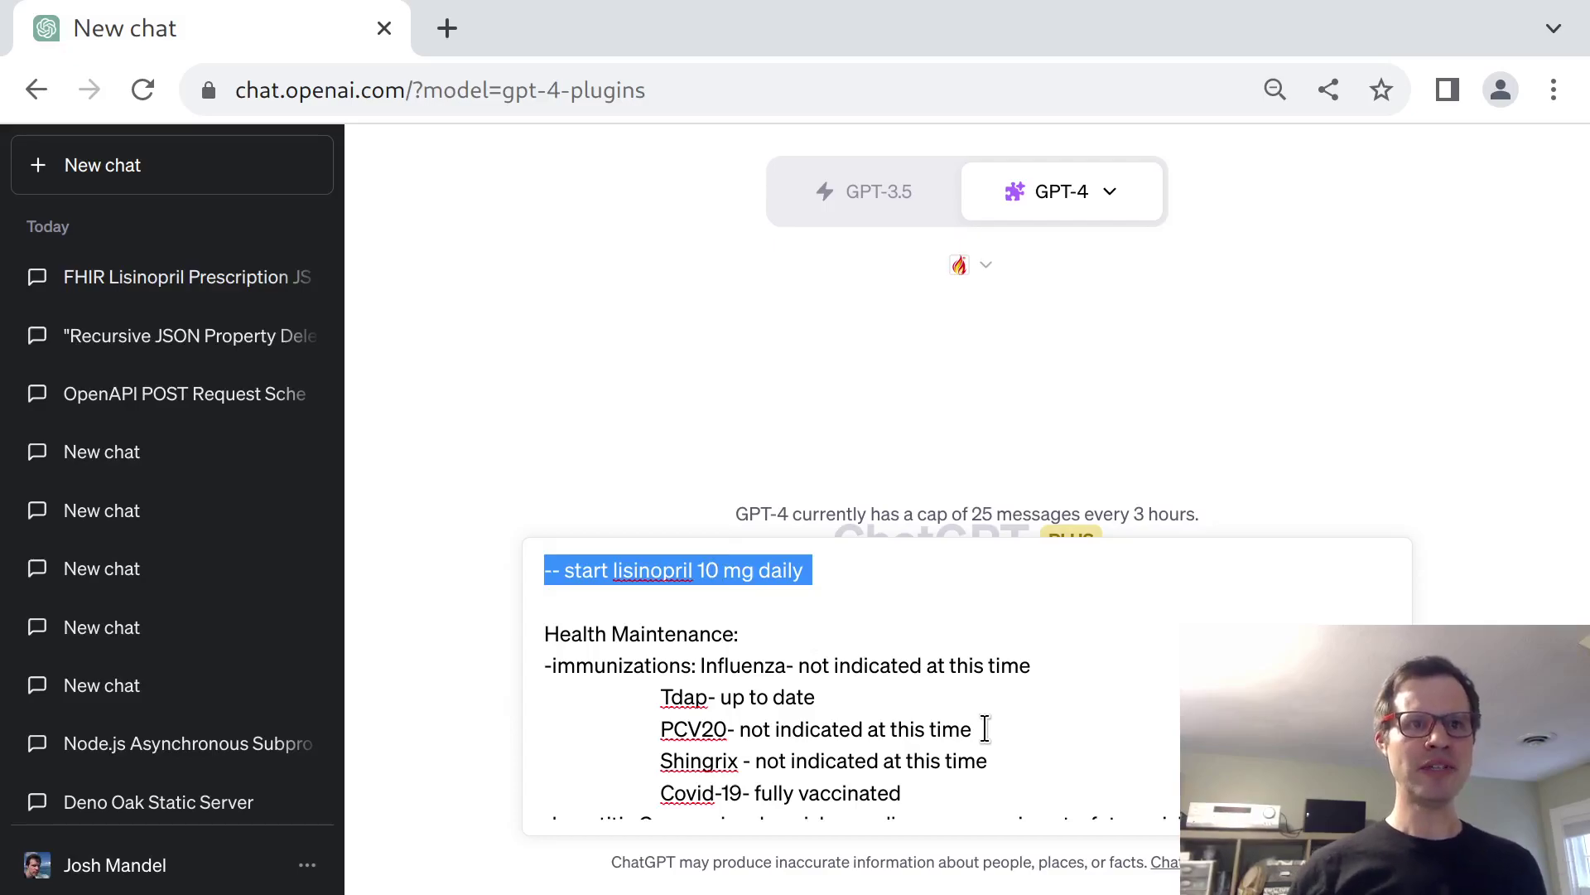
scroll(985, 729, "down", 2)
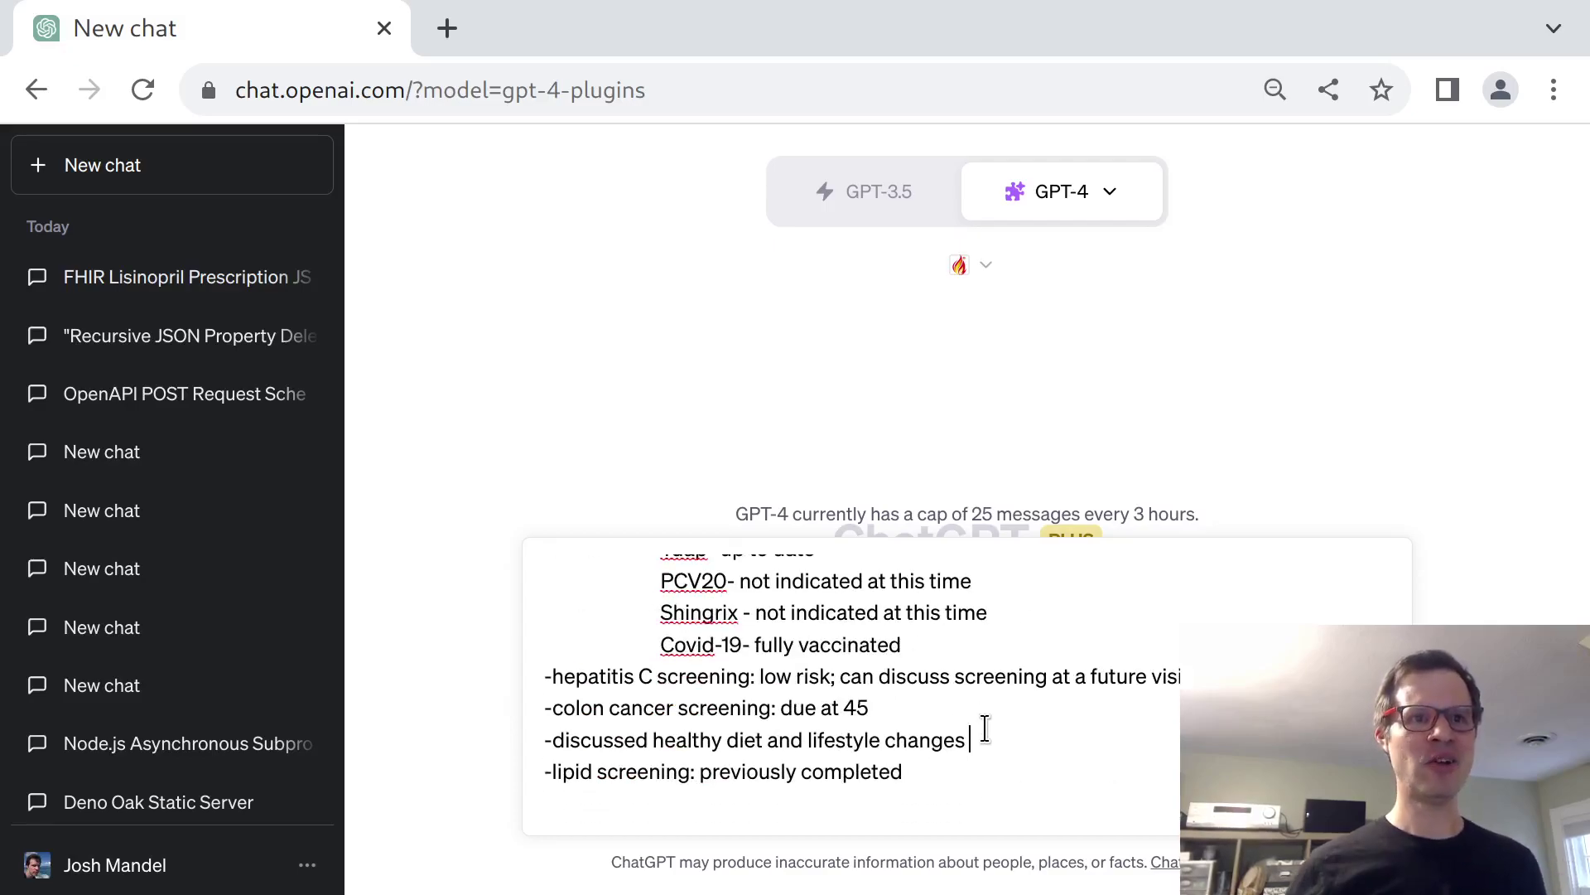
key("shift+Return")
key("shift+Return")
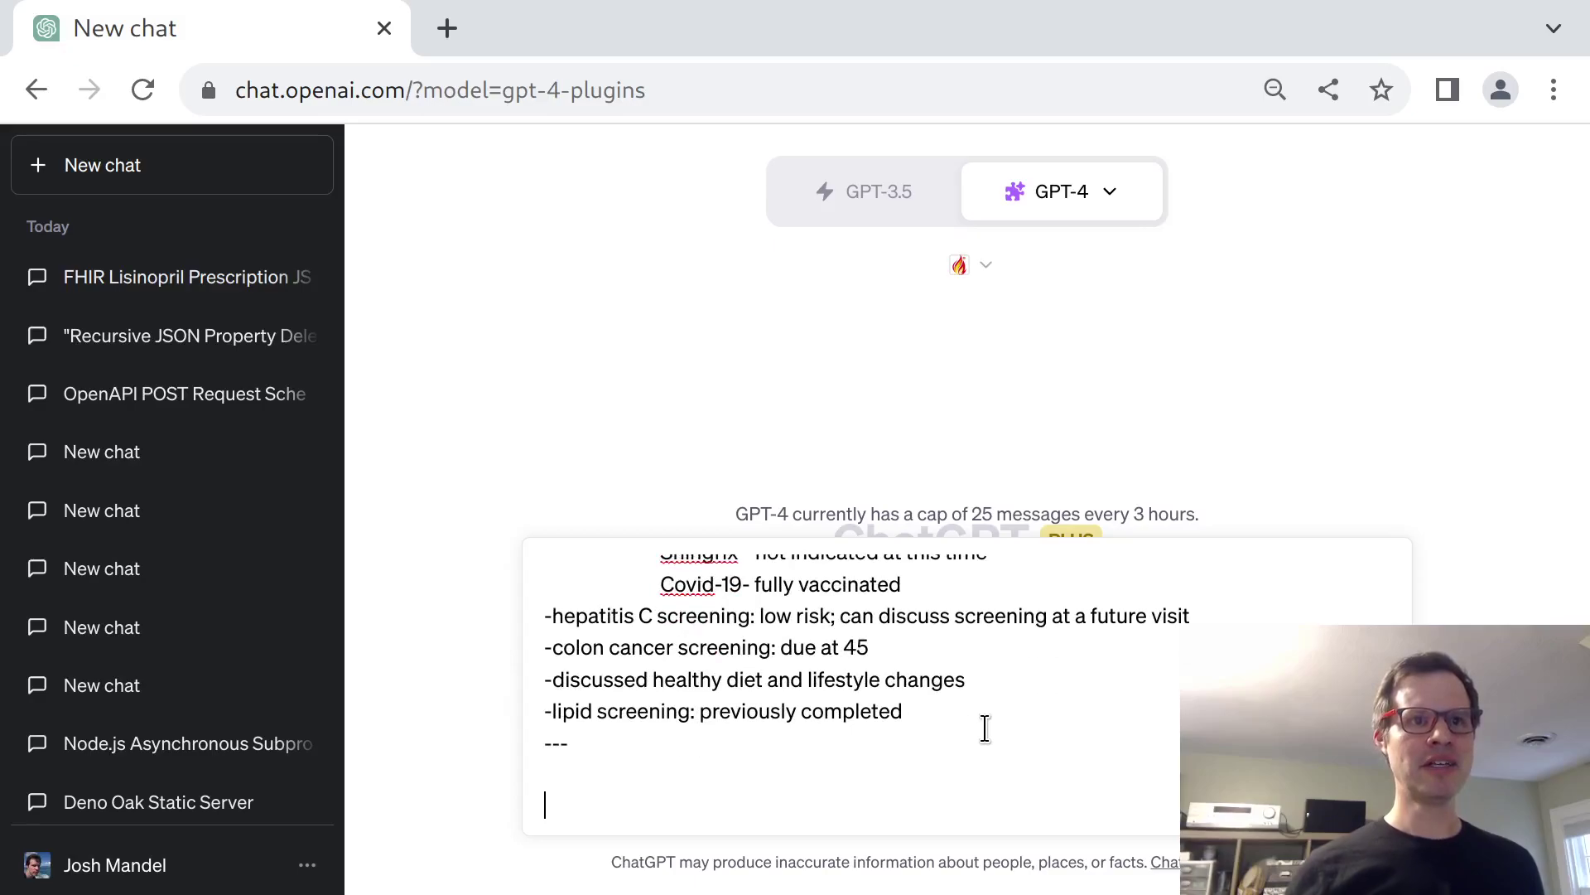
Highlight the note's BMP lab order for baseline lytes and renal function
scroll(985, 729, "up", 2)
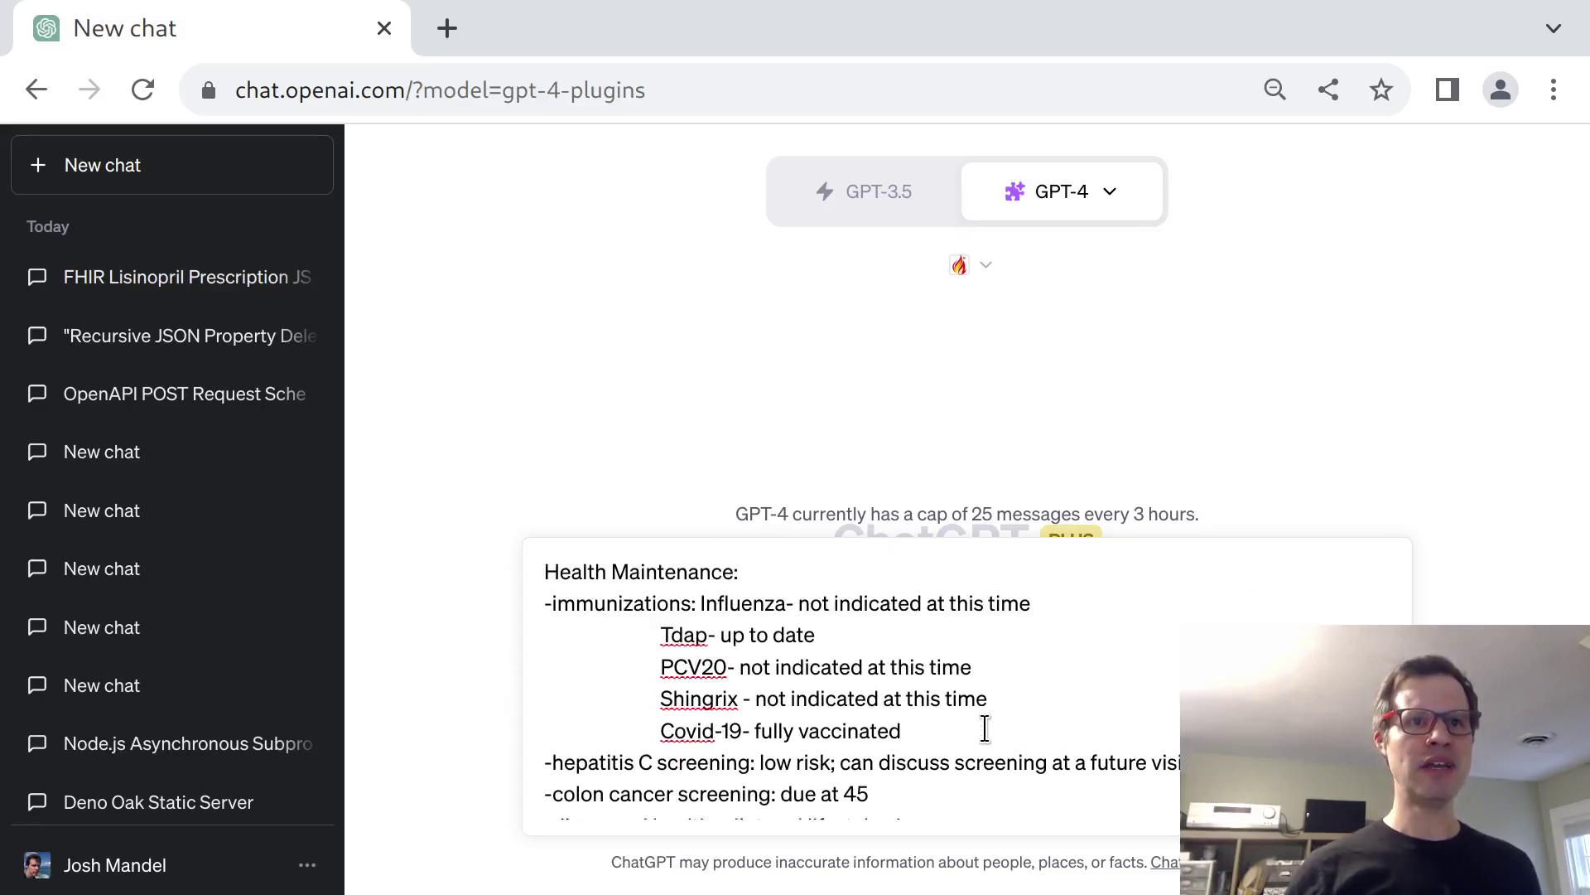
scroll(985, 729, "up", 2)
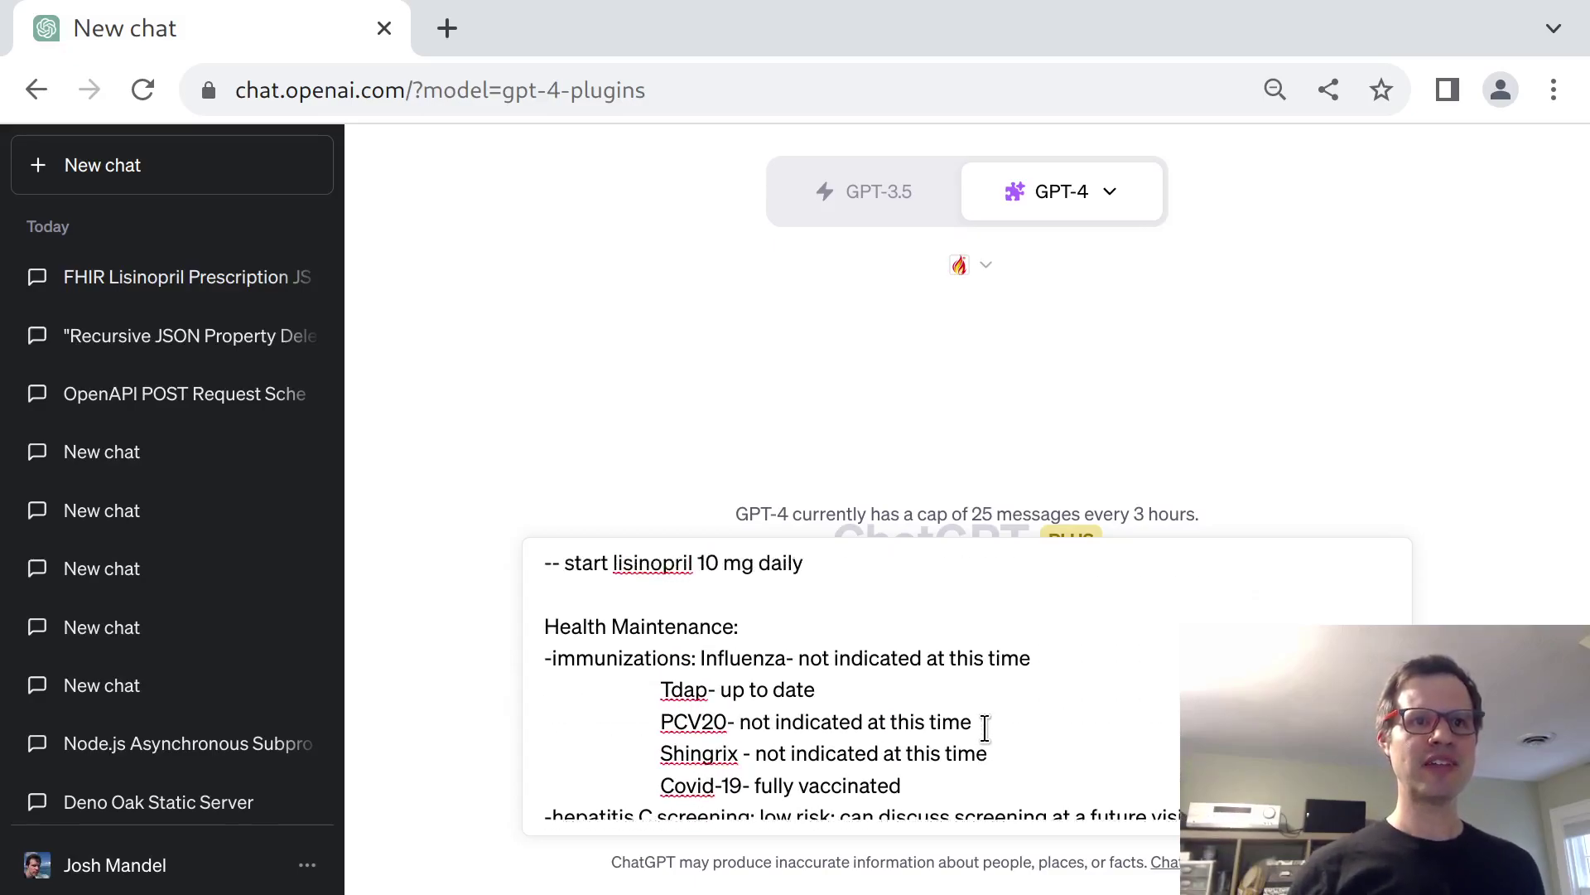
left_click_drag(566, 654, 1052, 636)
left_click(1052, 636)
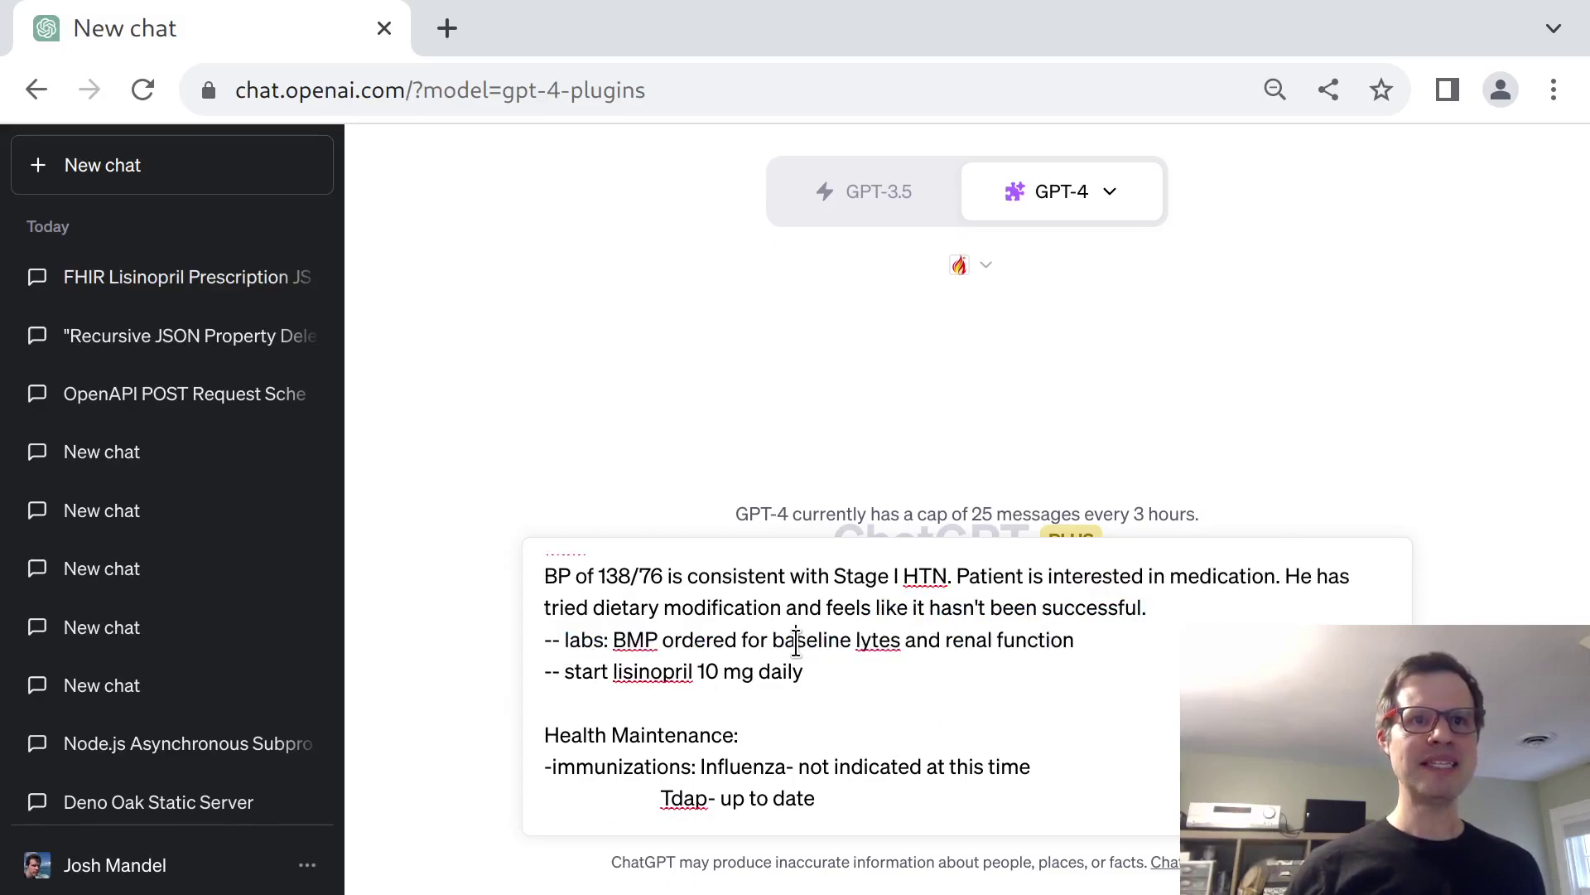
left_click_drag(796, 639, 1045, 641)
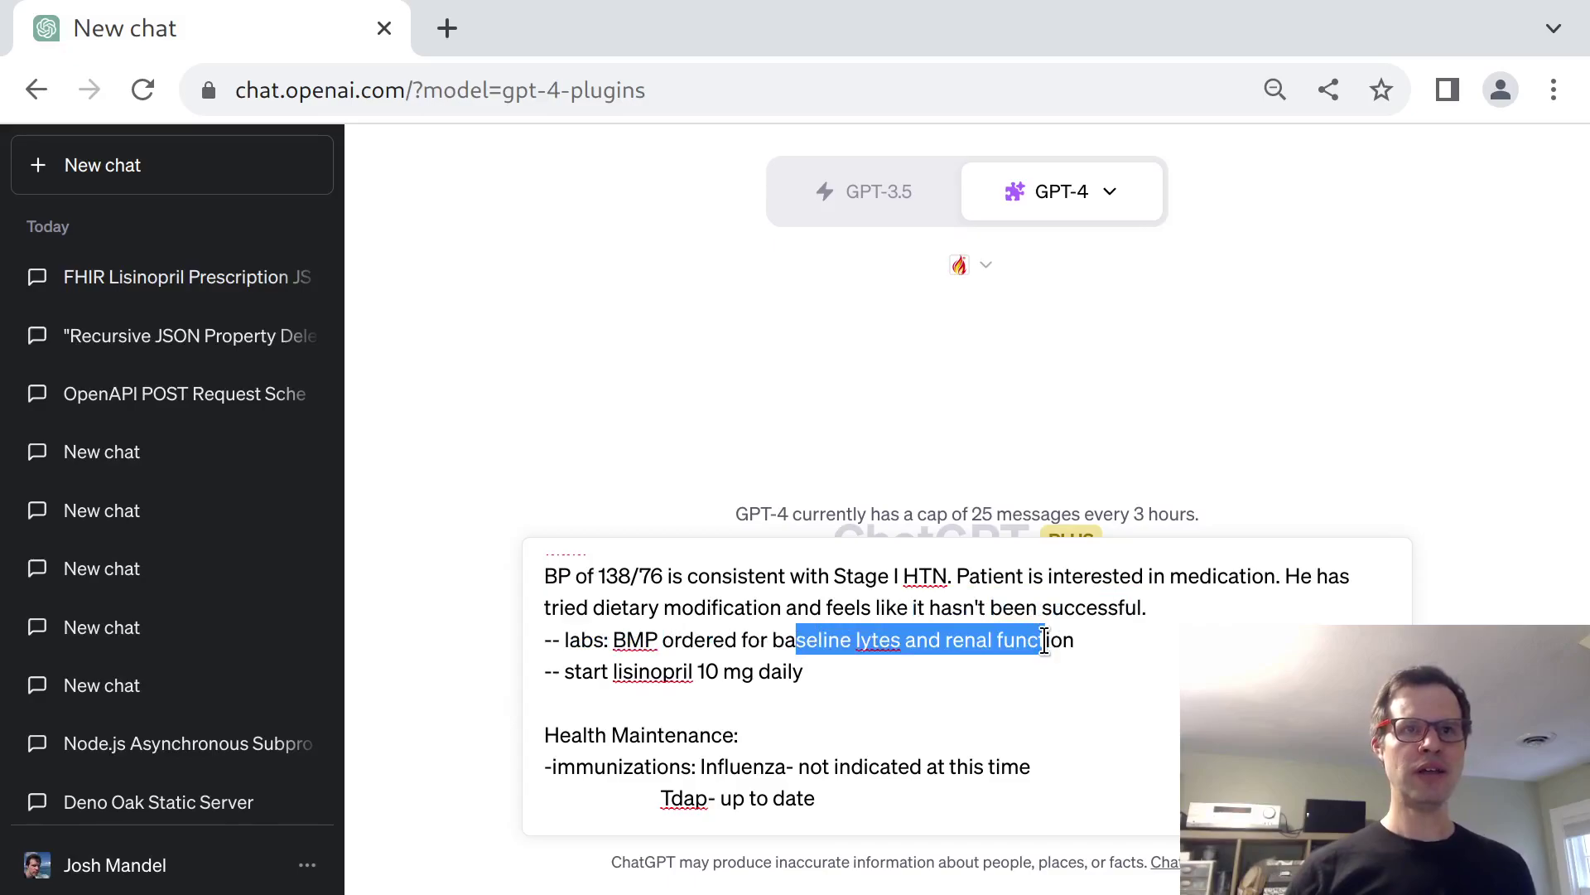
left_click(777, 640)
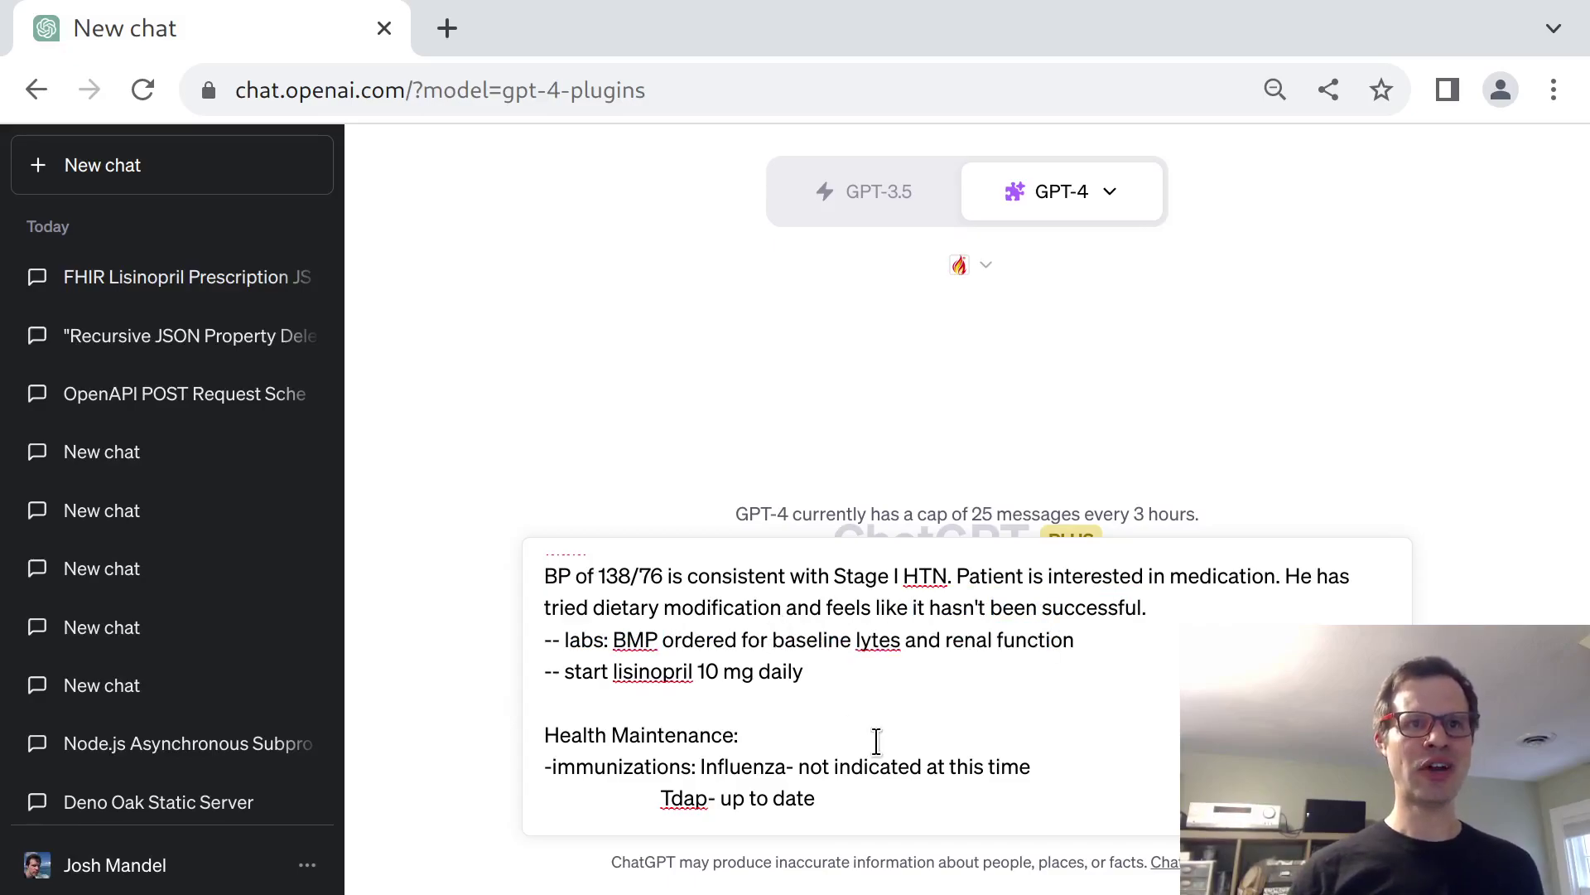
scroll(877, 740, "down", 4)
Add 'Can you represent the requested lab orders in FHIR' below the separator and send
left_click(903, 772)
key("Return")
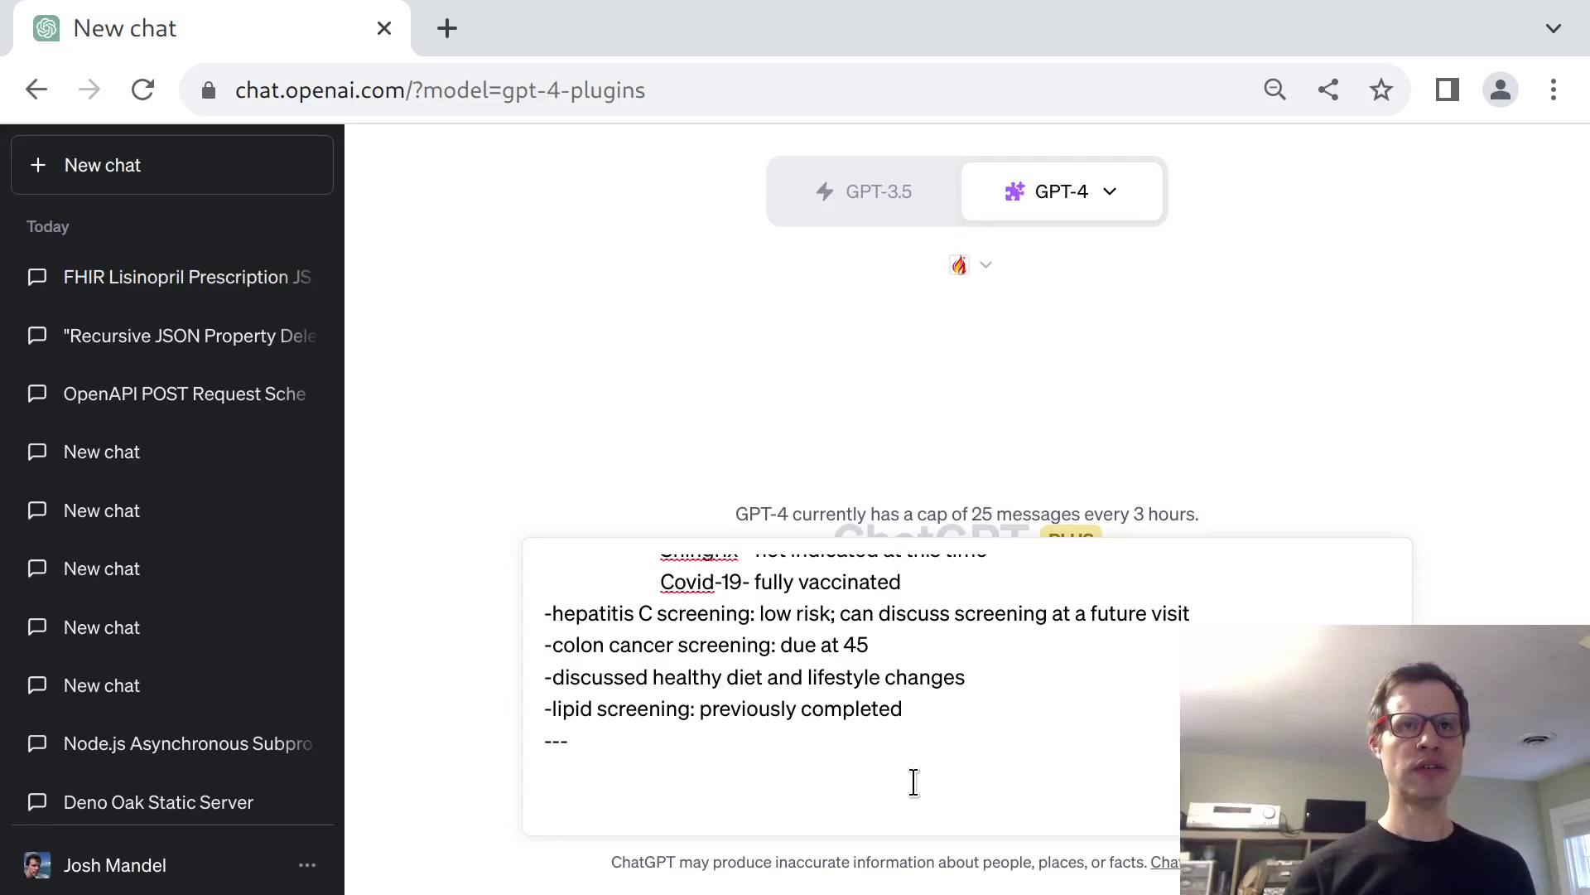
type("Can you represe")
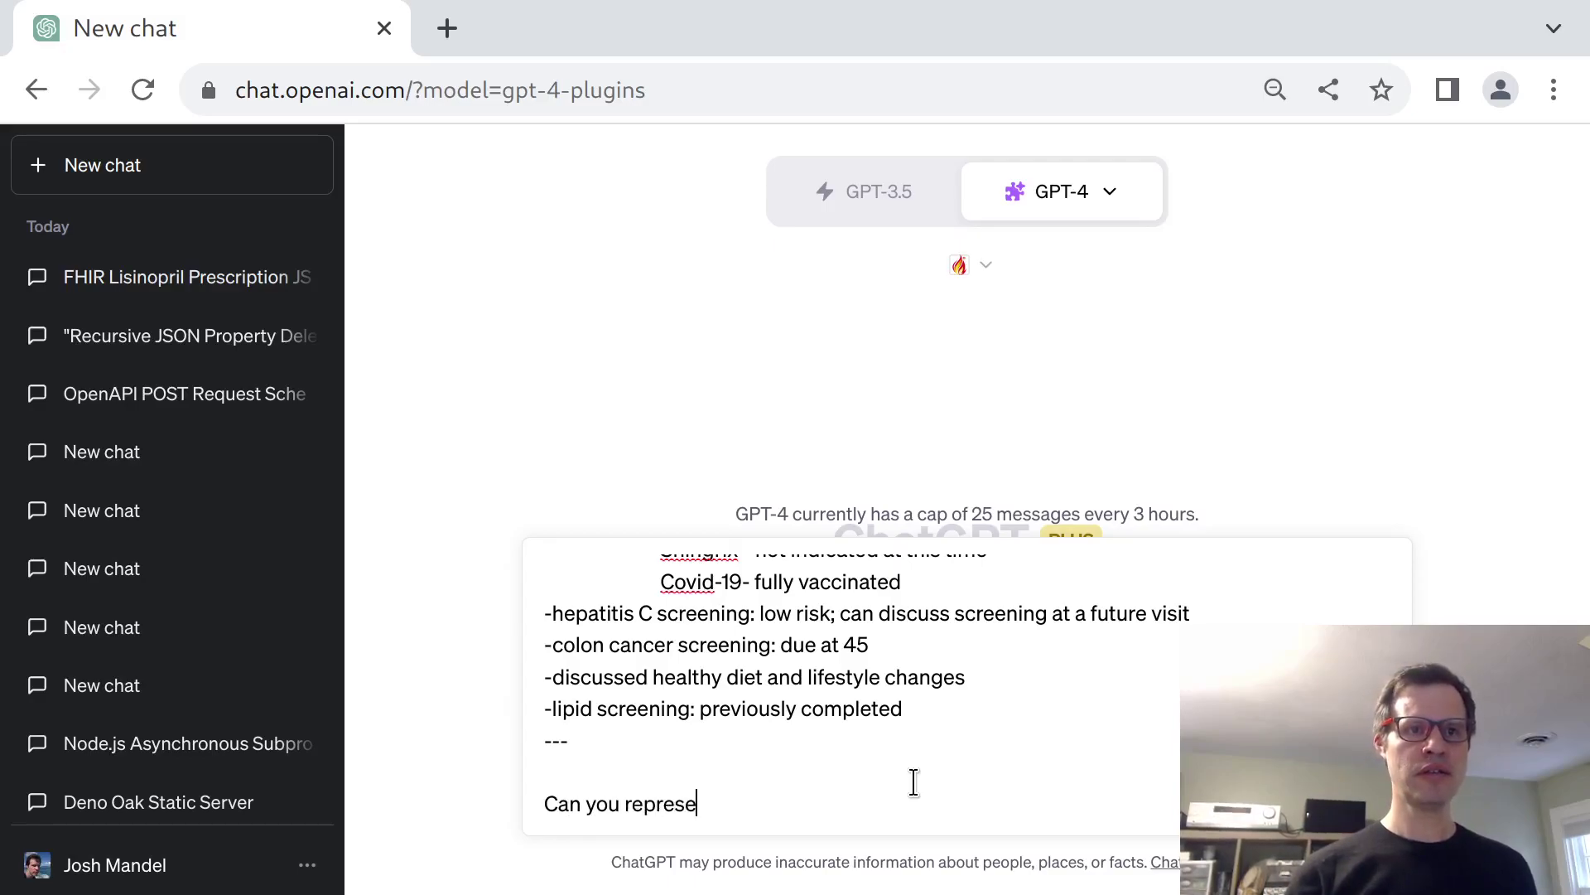
type("nt the requested la")
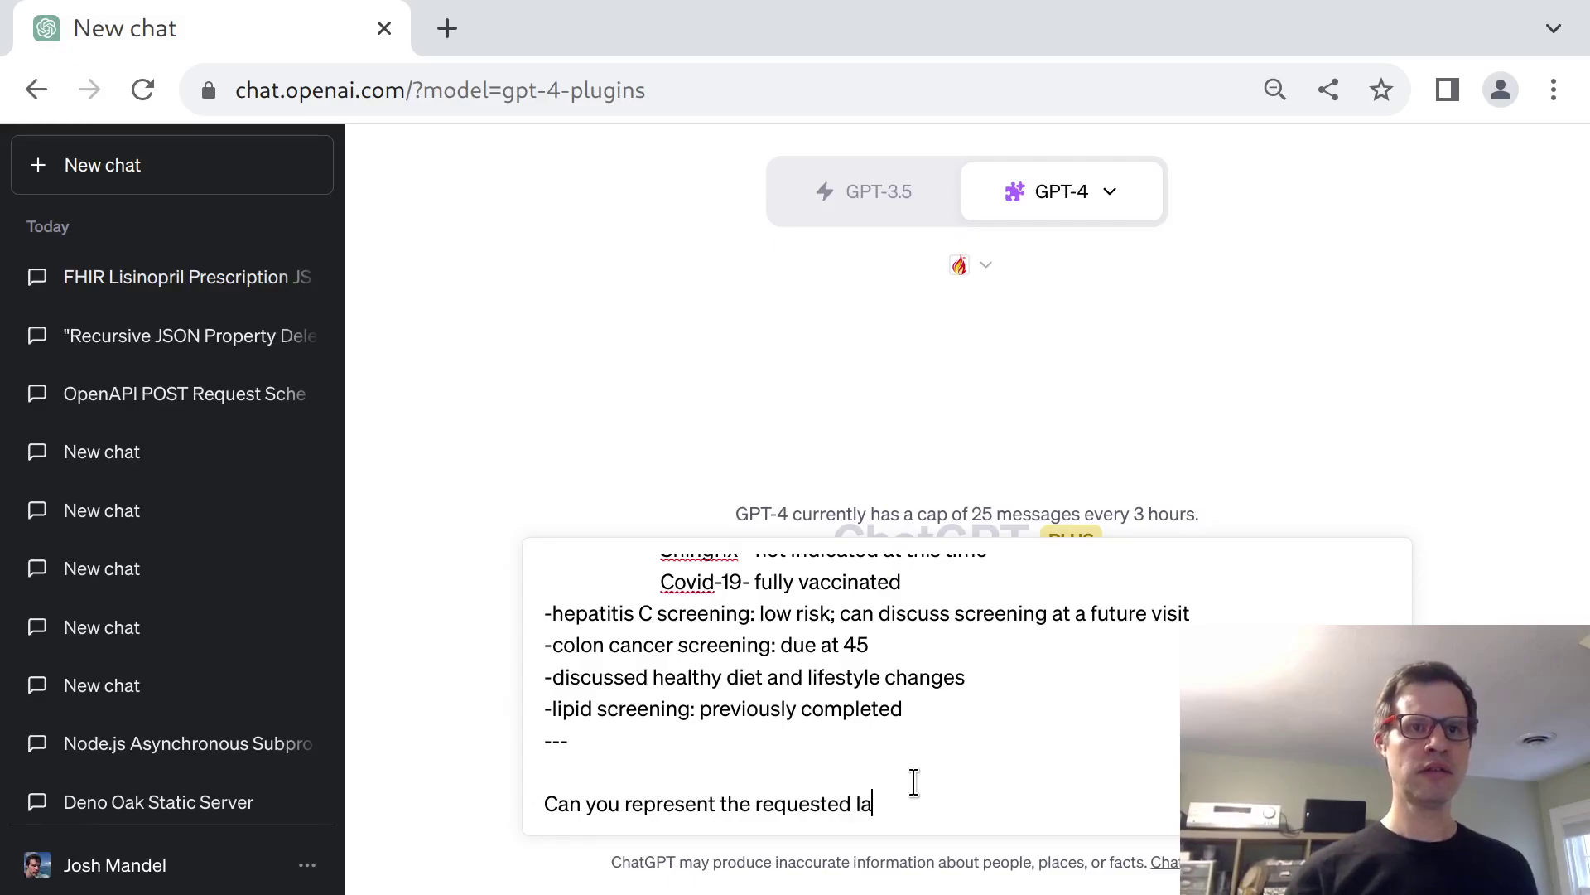
type("b orders in FHIR?")
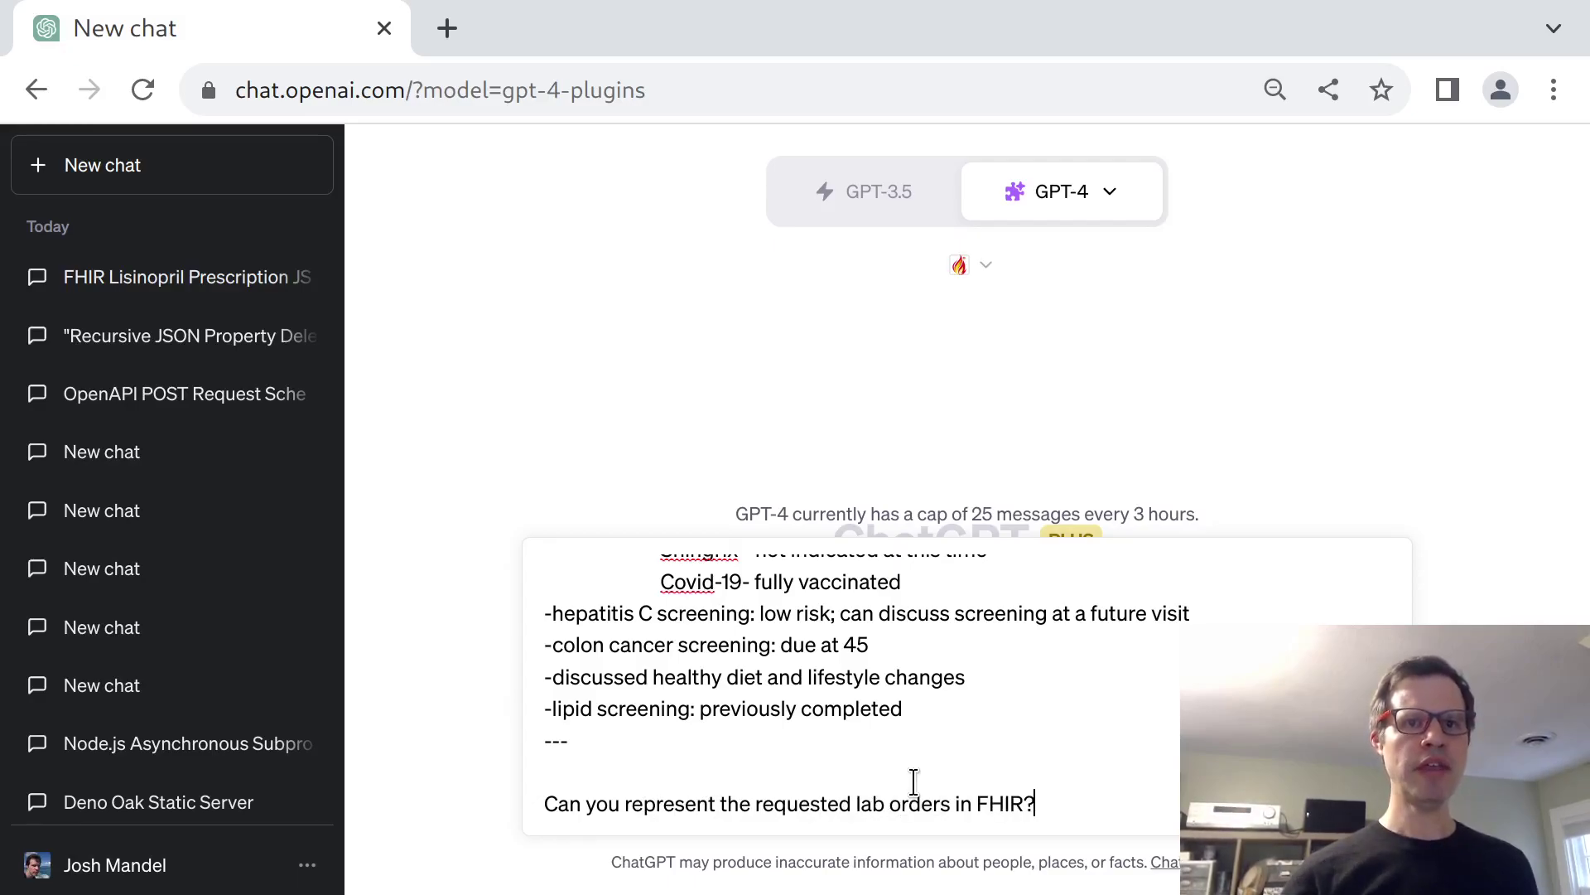
key("Return")
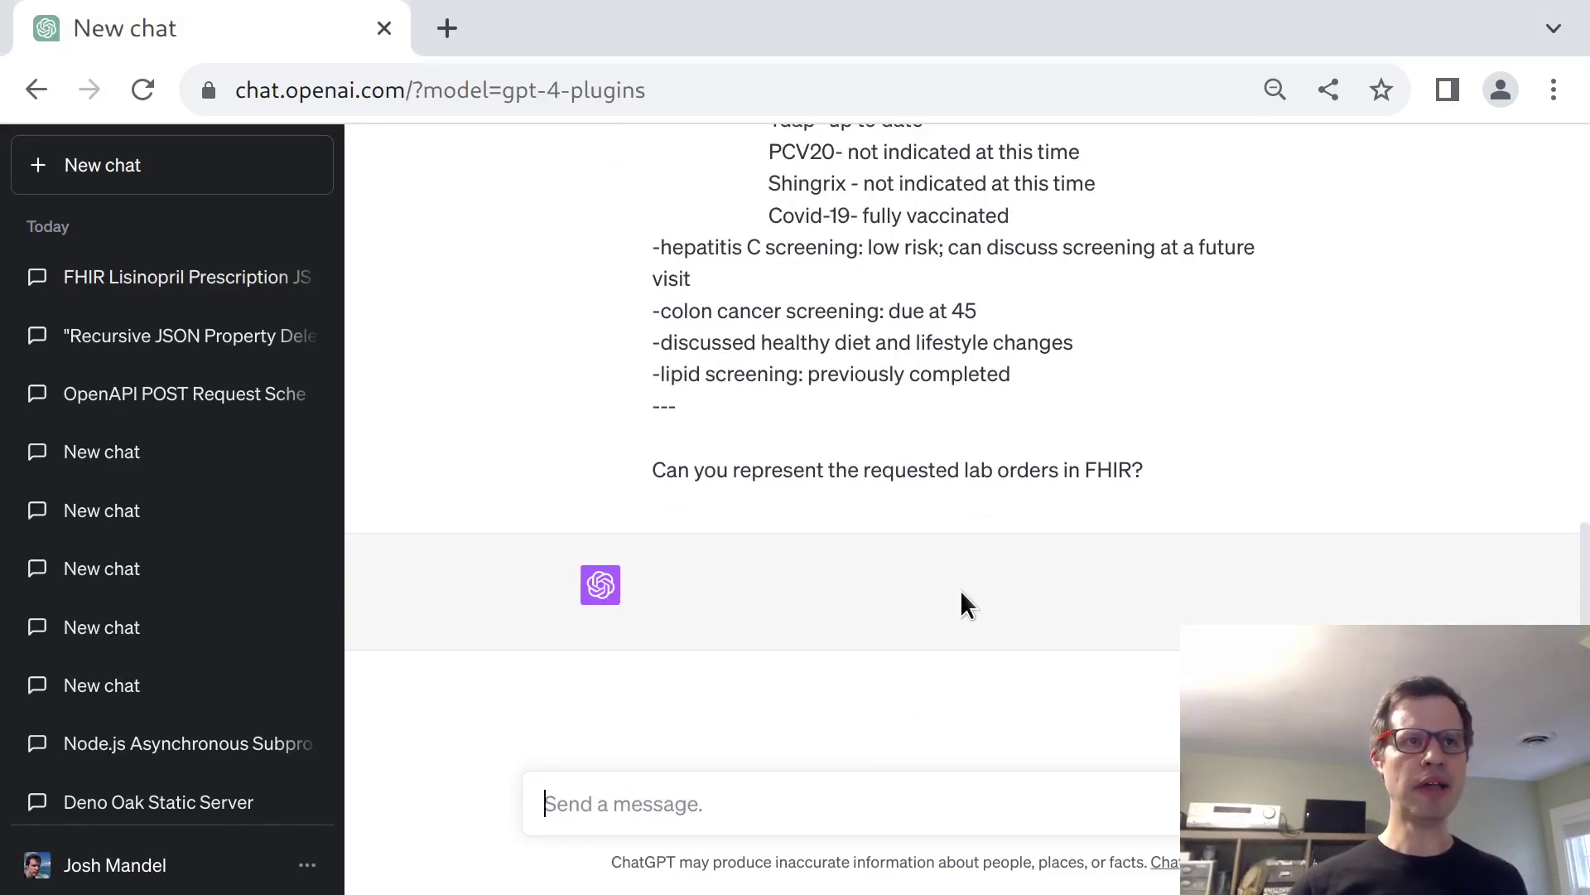
Open the plugin's openapi.yaml from localhost:4444/.well-known in a new tab
key("ctrl+t")
type("local")
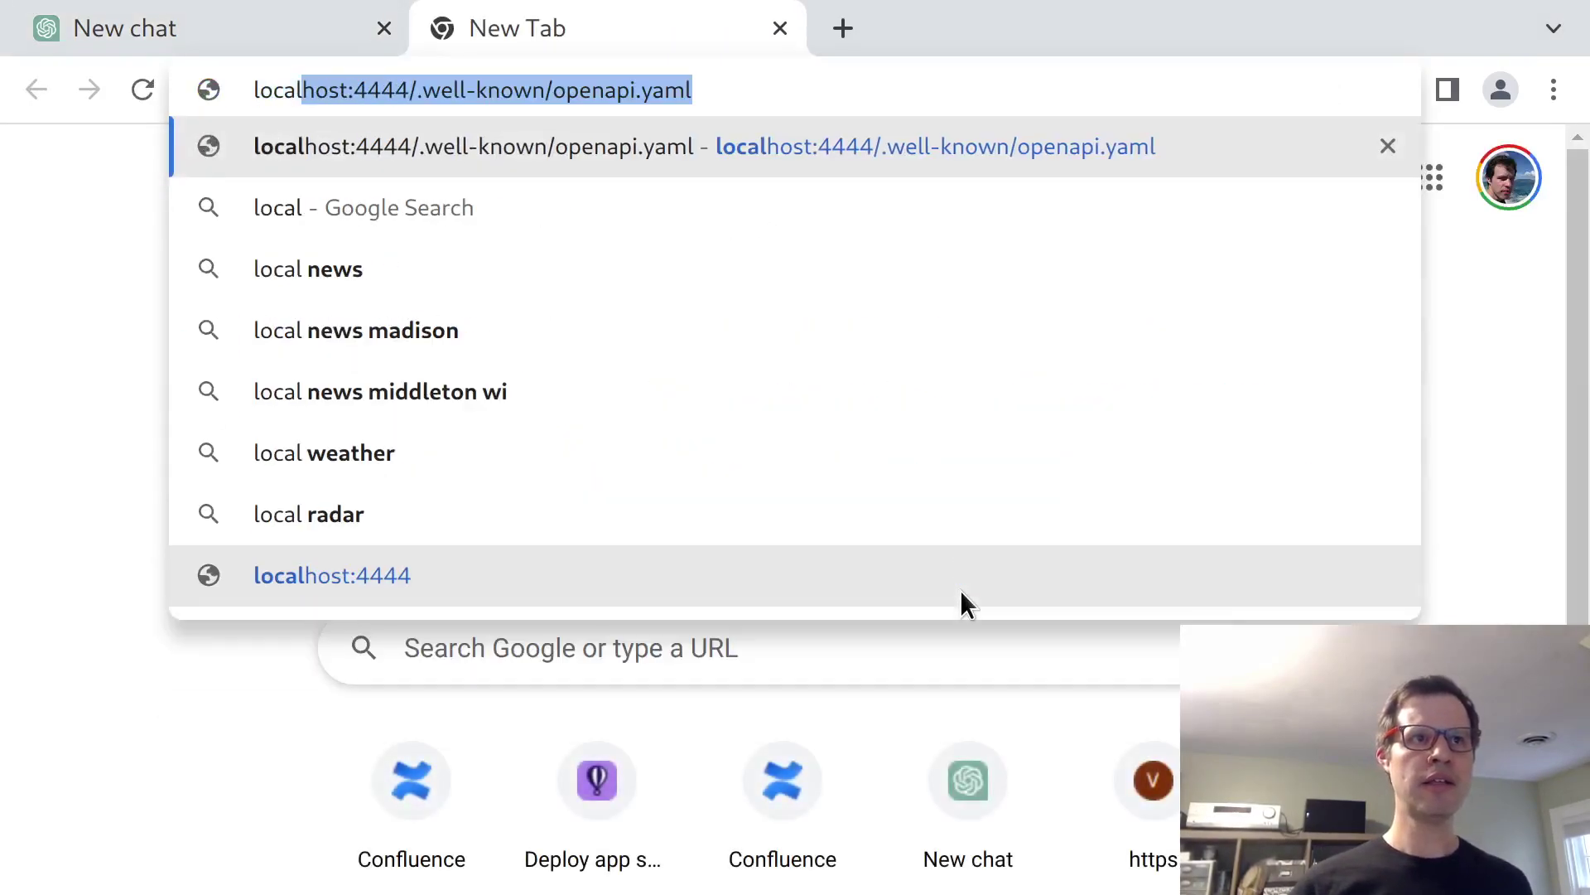
key("Return")
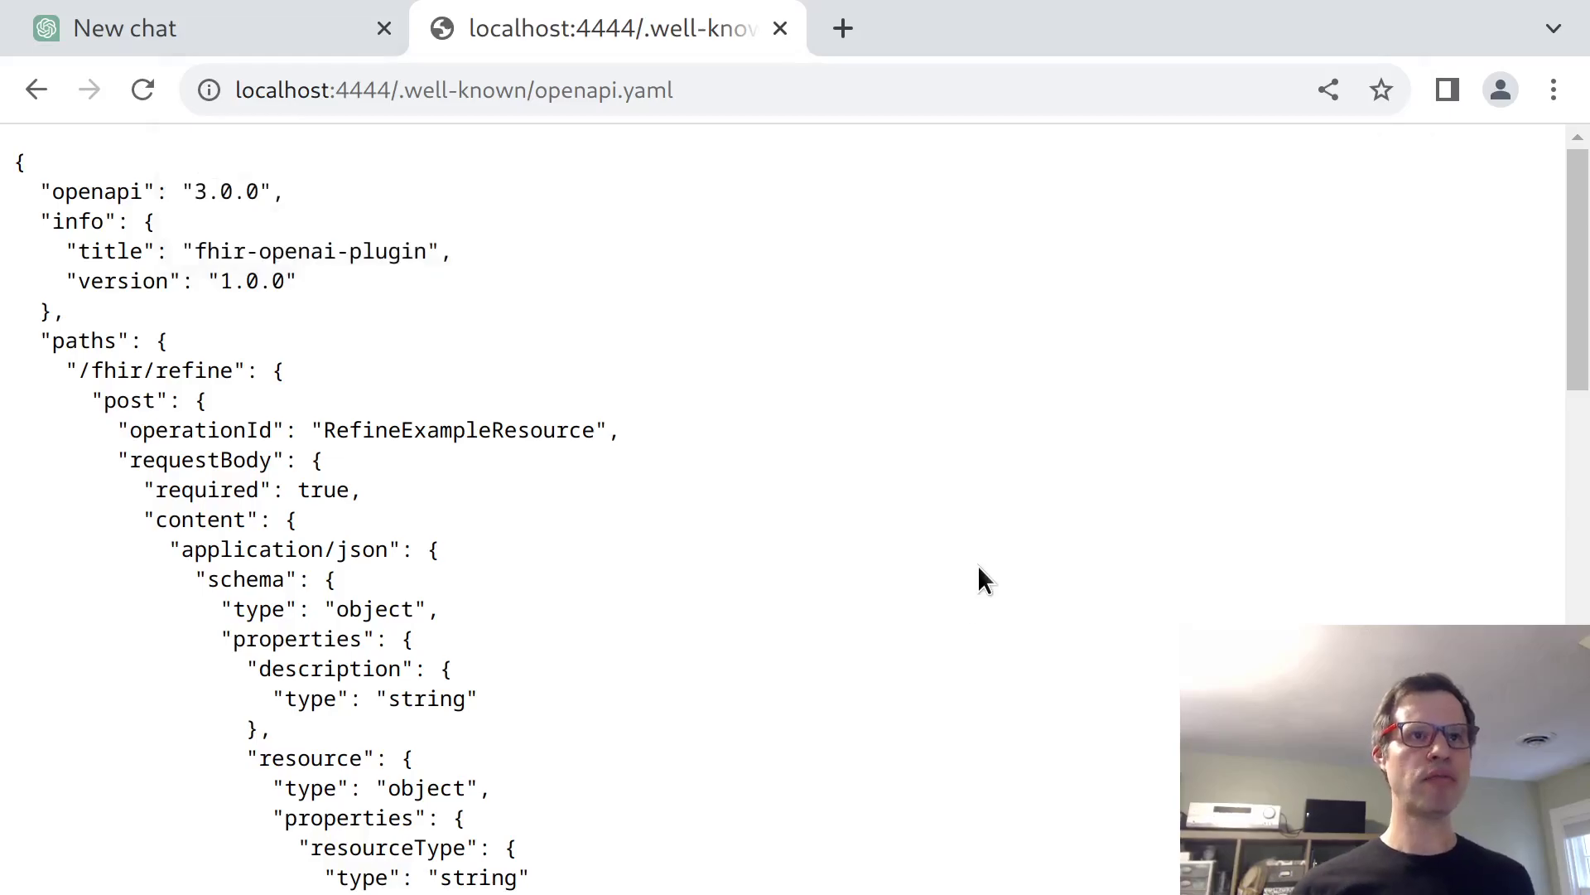
Load ai-plugin.json, highlight its human and model descriptions, then return to the chat
key("ctrl+l")
key("End")
key("BackSpace")
key("BackSpace")
key("BackSpace")
key("BackSpace")
key("BackSpace")
key("BackSpace")
key("BackSpace")
key("BackSpace")
key("BackSpace")
key("BackSpace")
key("BackSpace")
key("BackSpace")
type("ai")
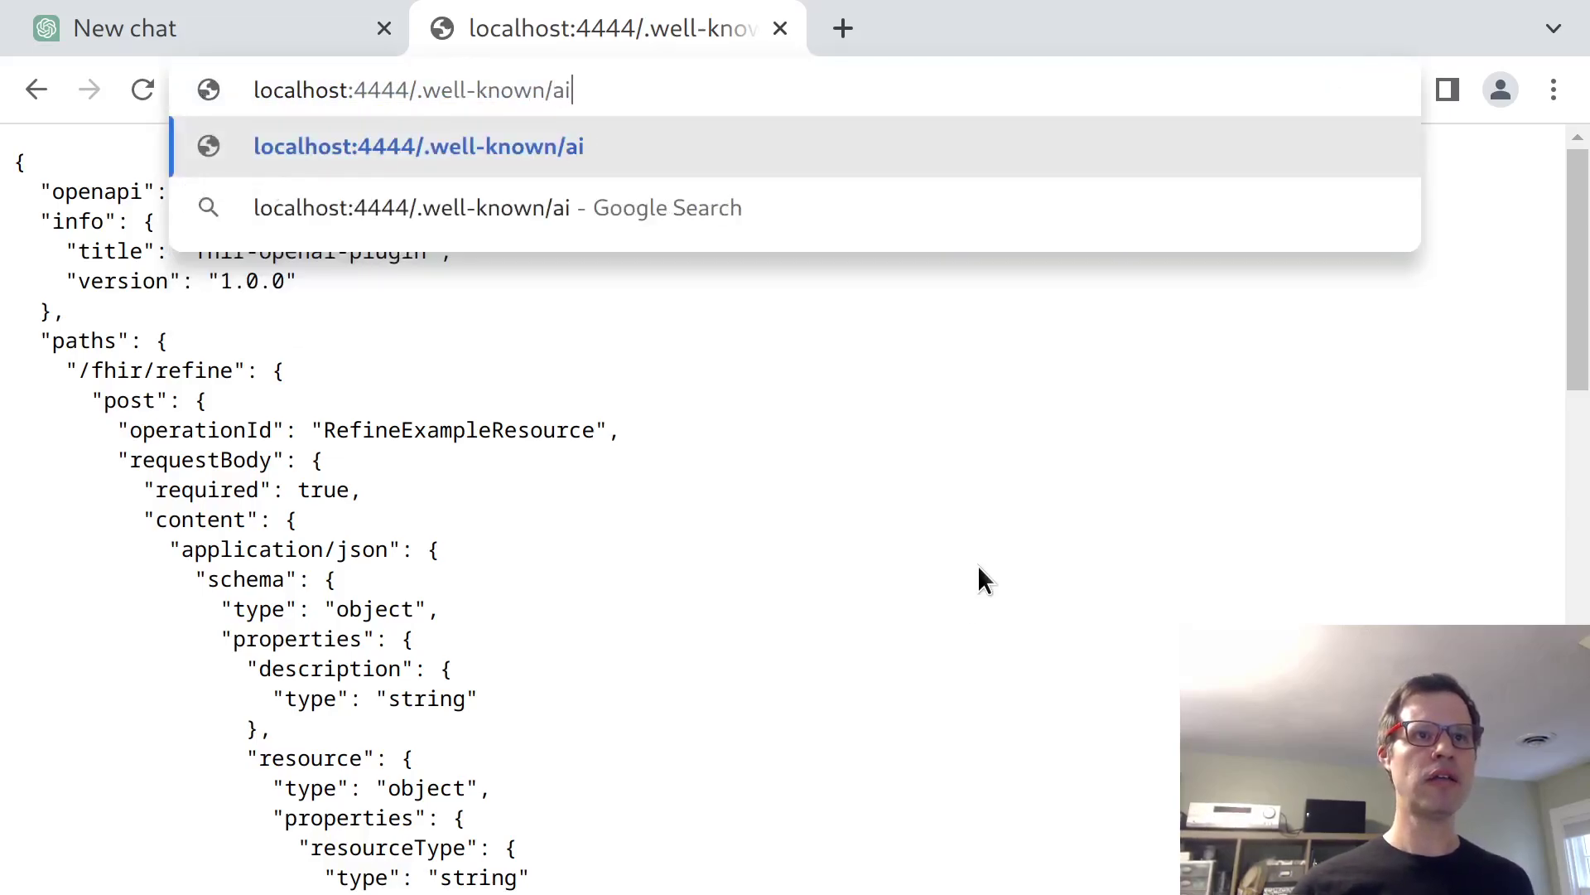
type("-plugin.json")
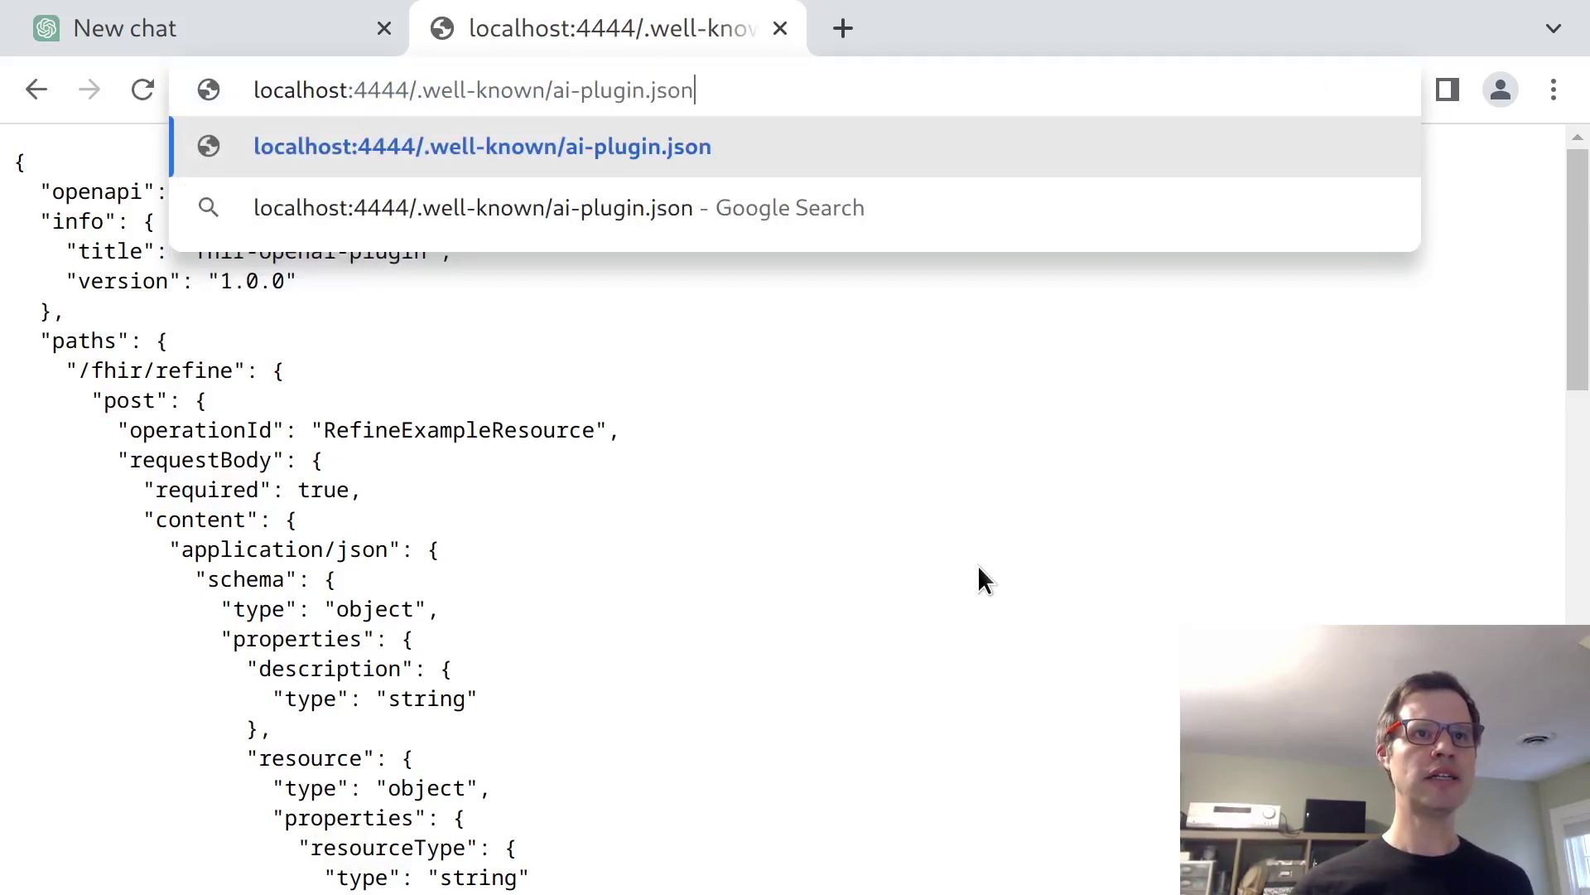
key("Return")
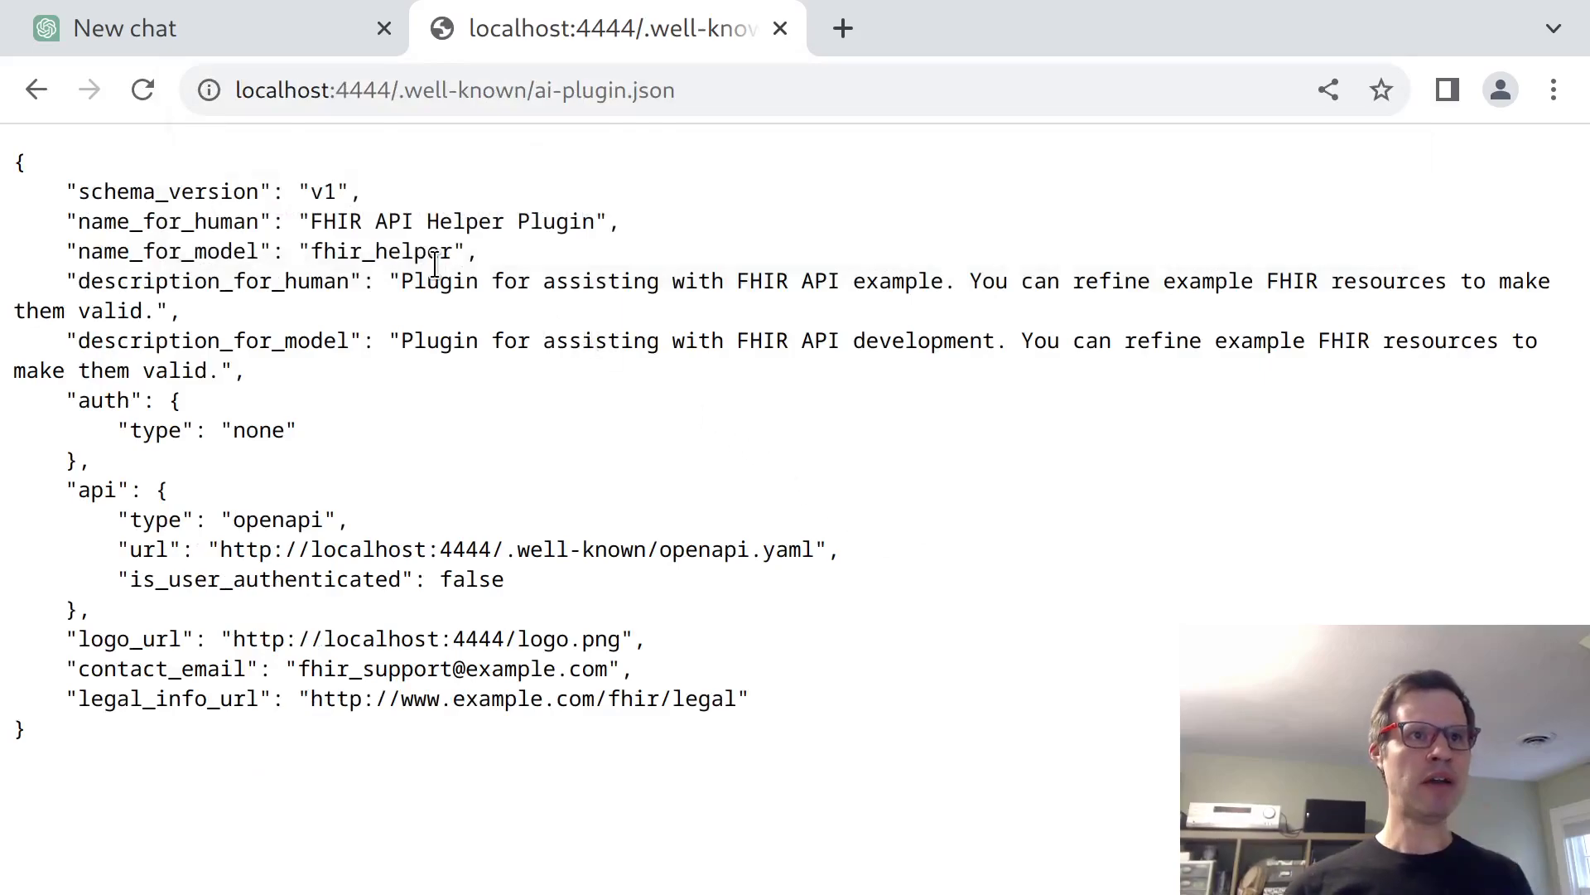
left_click_drag(403, 281, 613, 315)
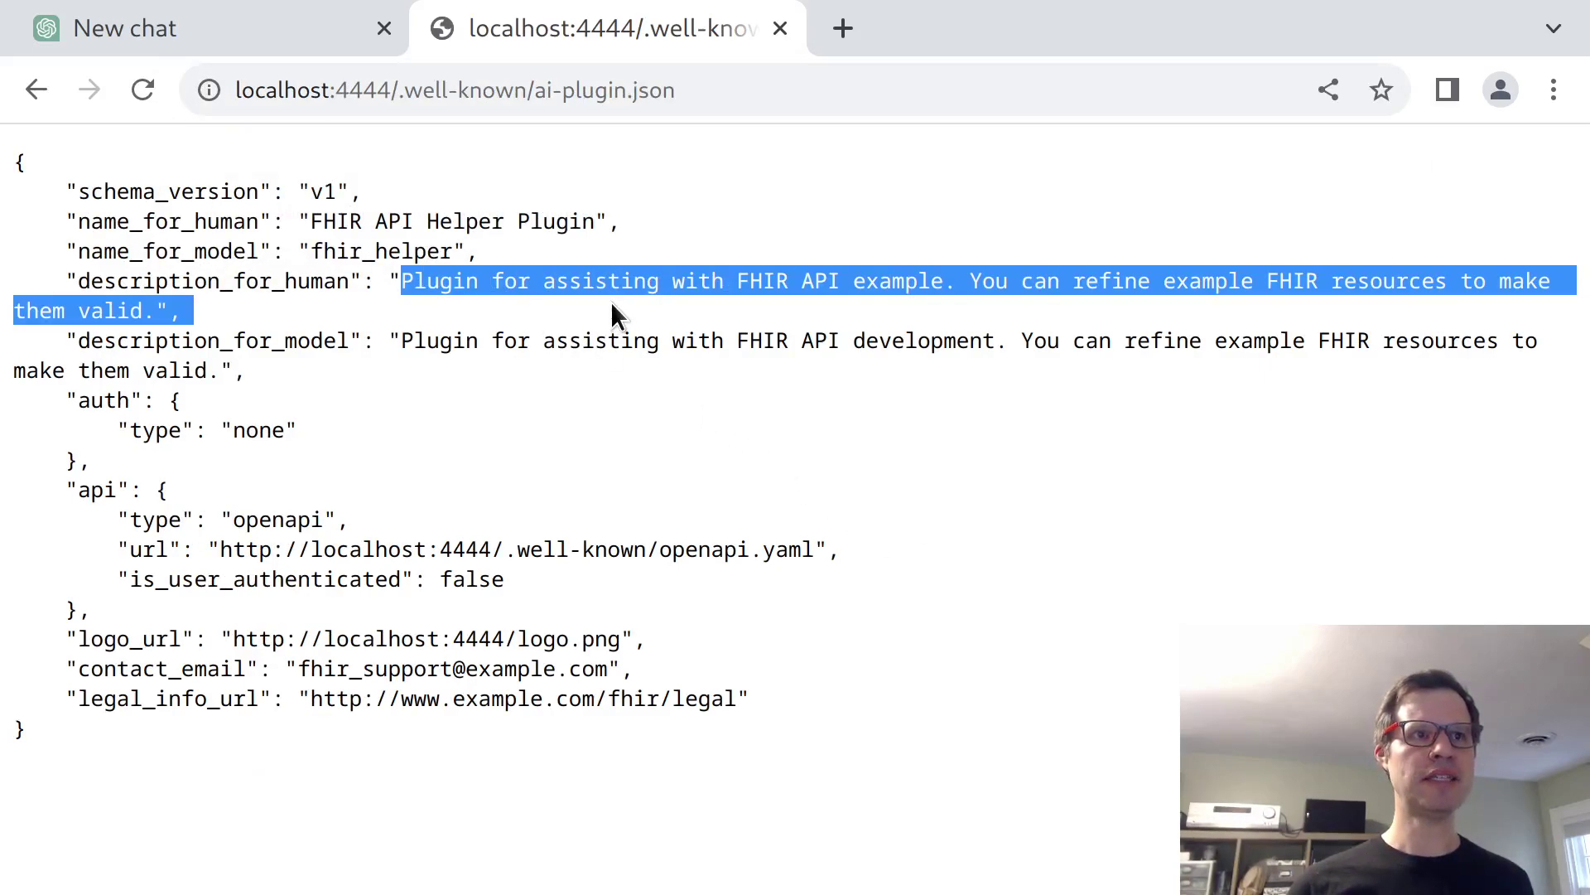
left_click_drag(403, 341, 1382, 373)
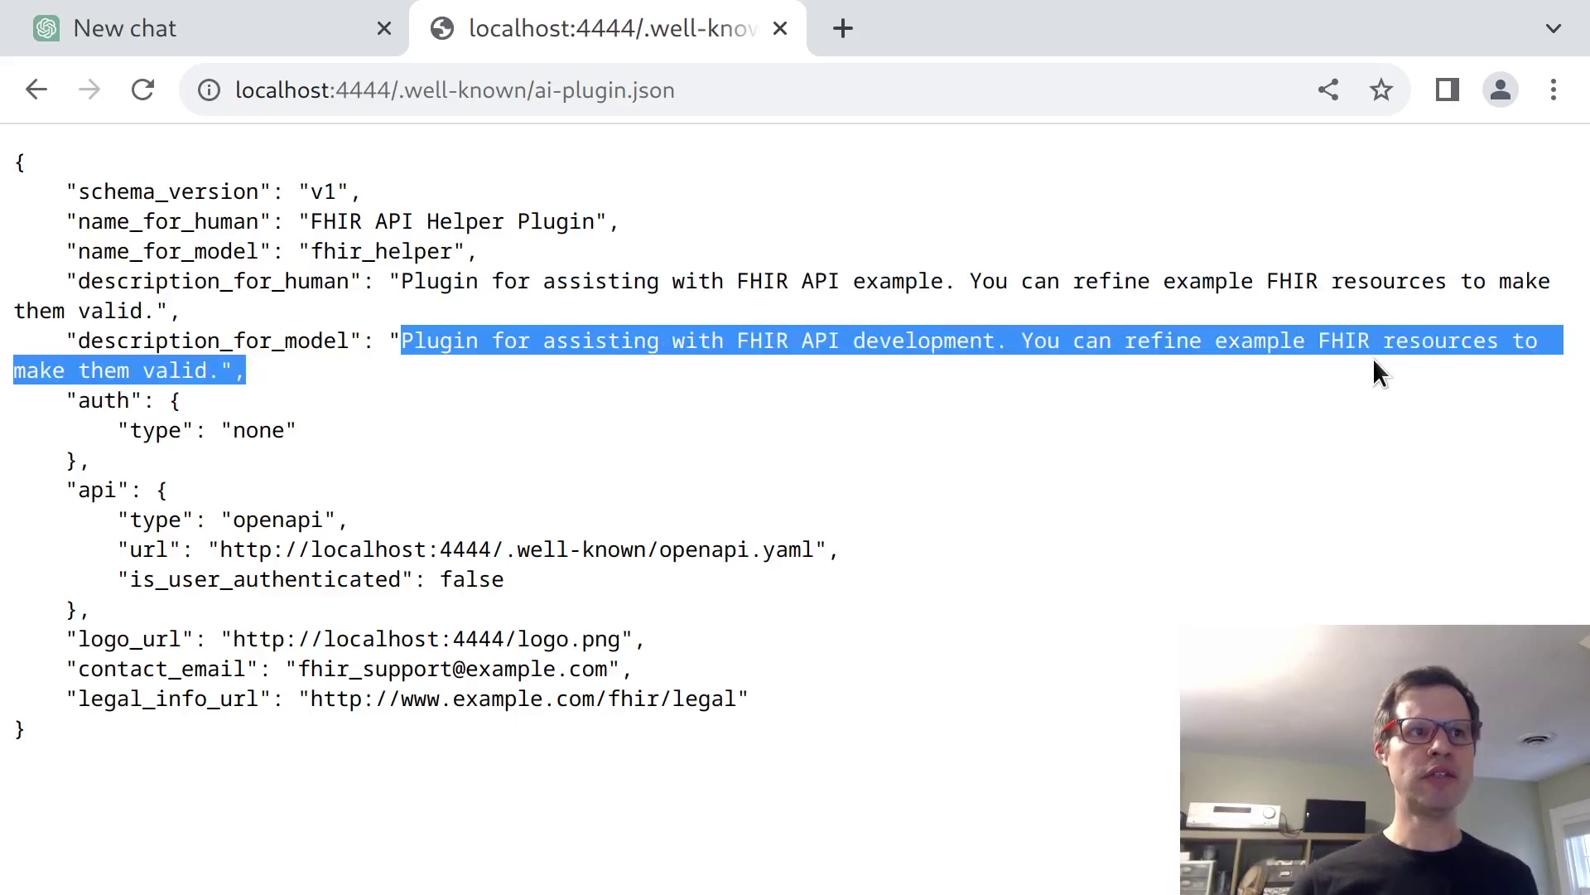
triple_click(1373, 360)
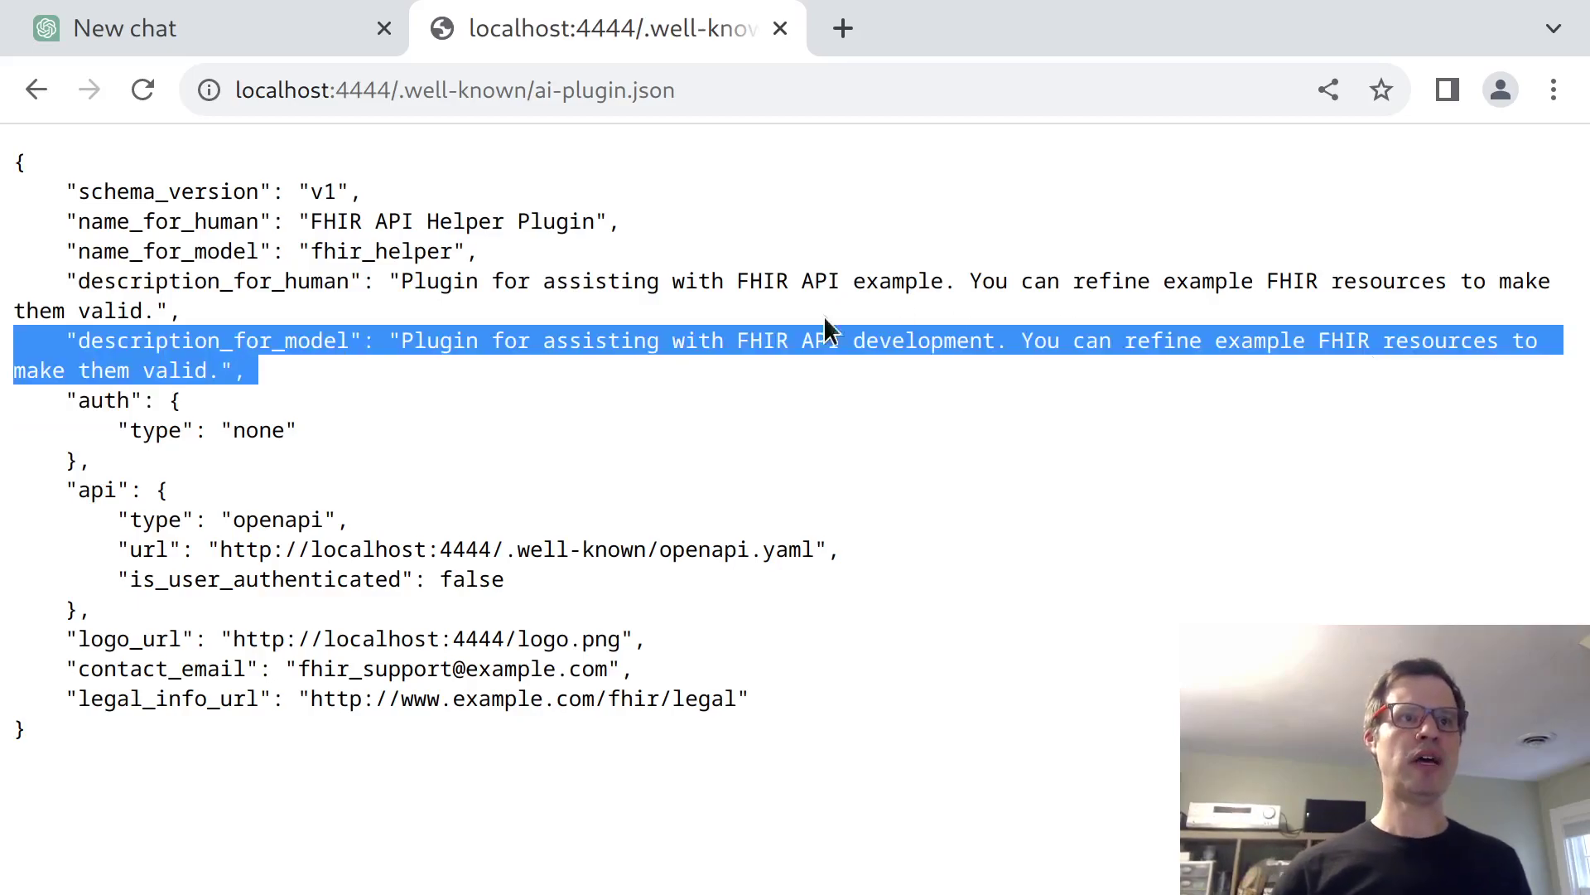
key("ctrl+shift+Tab")
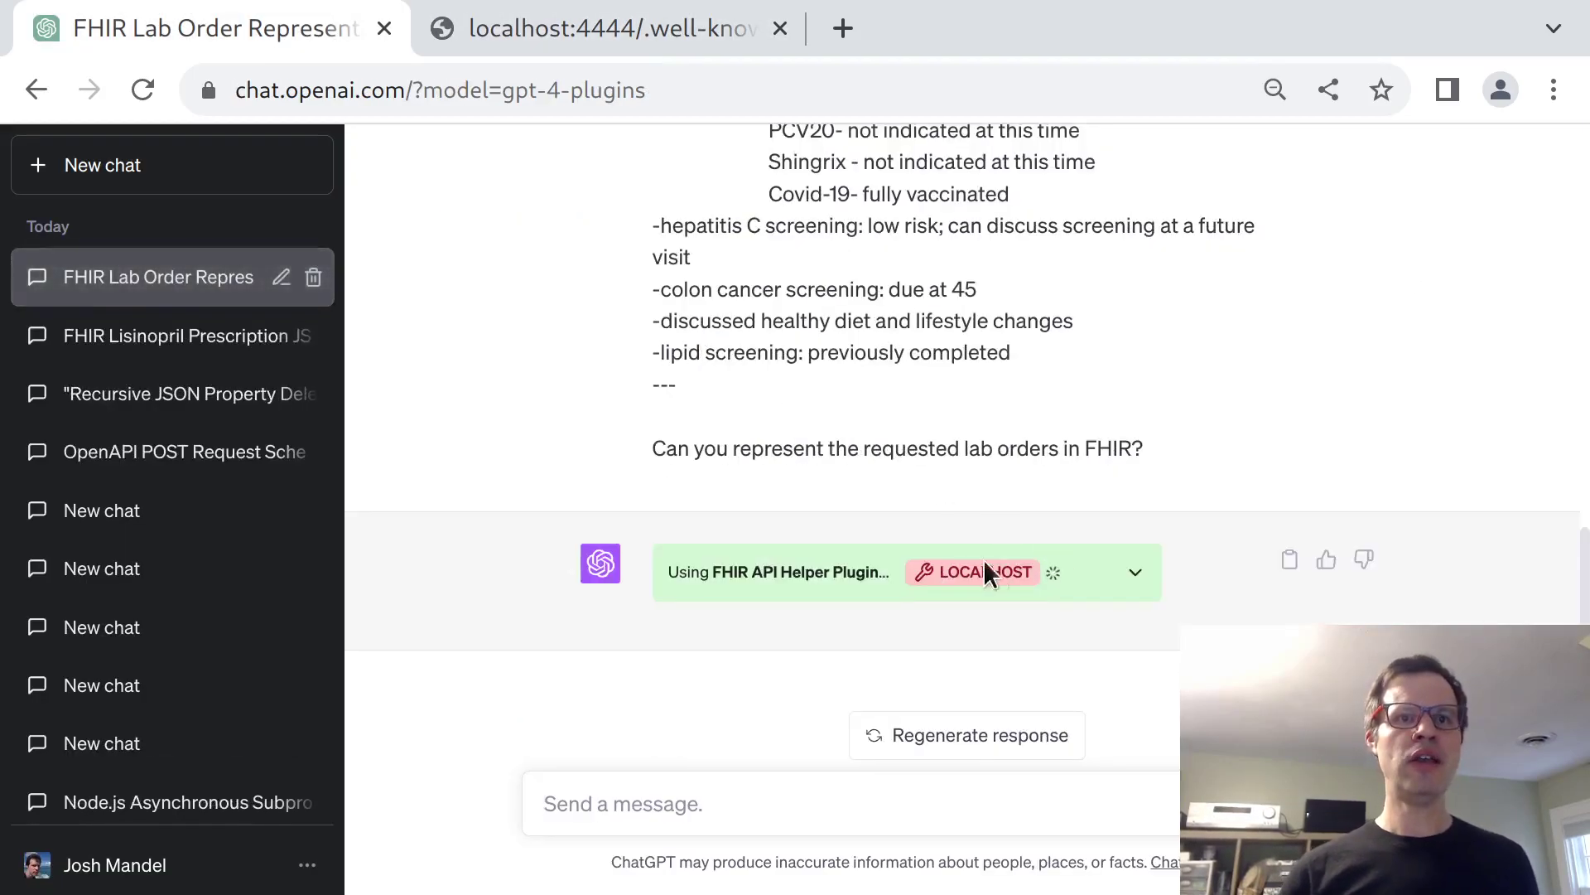
Expand the FHIR API Helper Plugin request and highlight its order description
left_click(1140, 568)
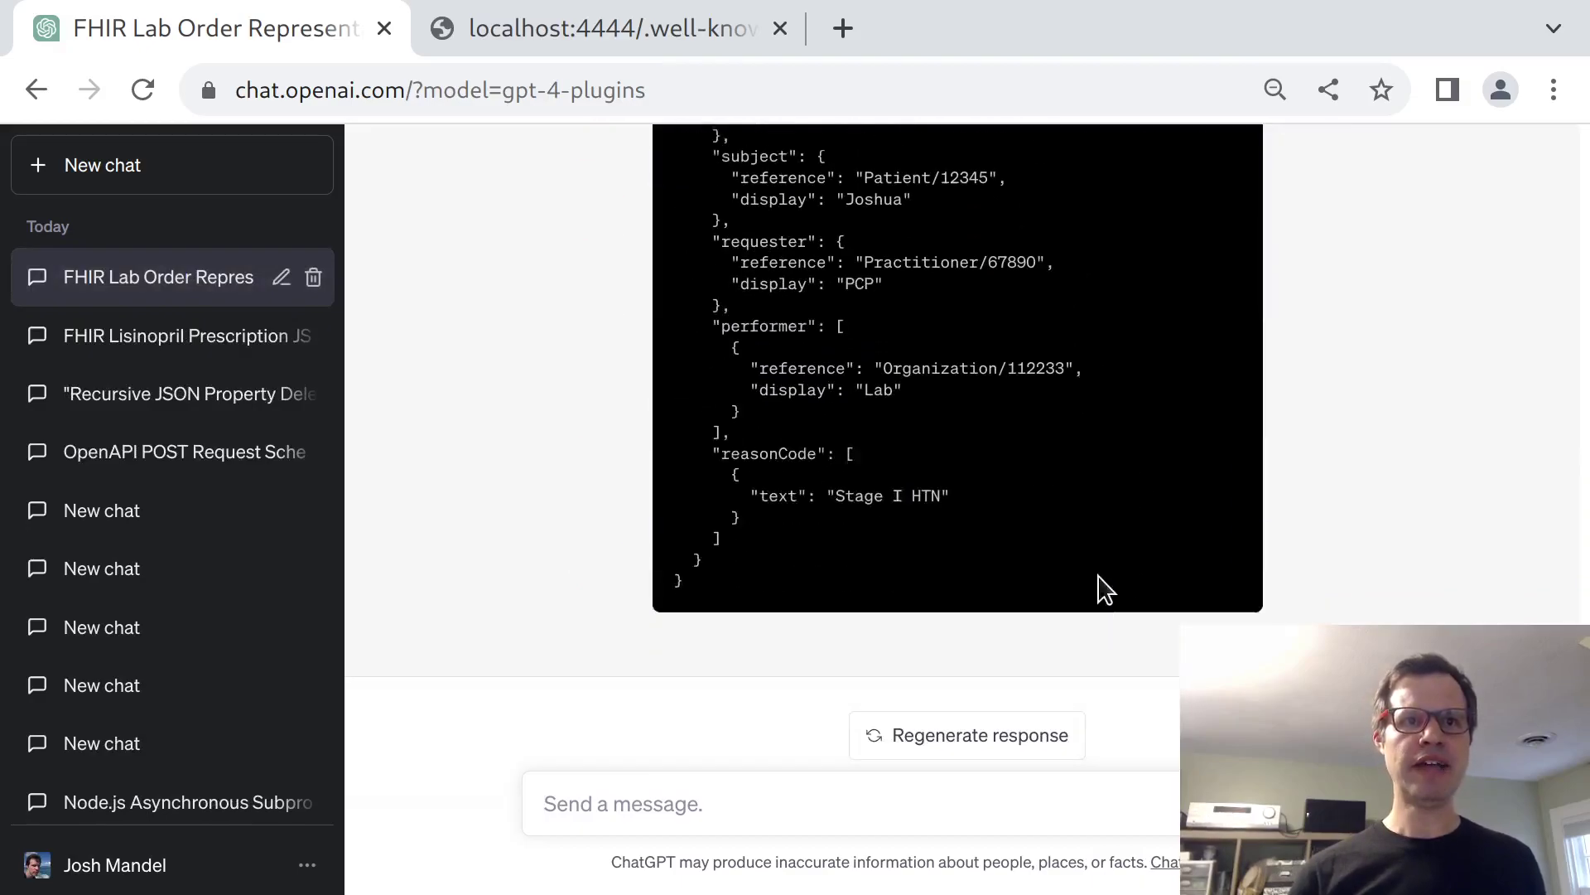
scroll(1196, 534, "up", 6)
left_click_drag(668, 253, 853, 267)
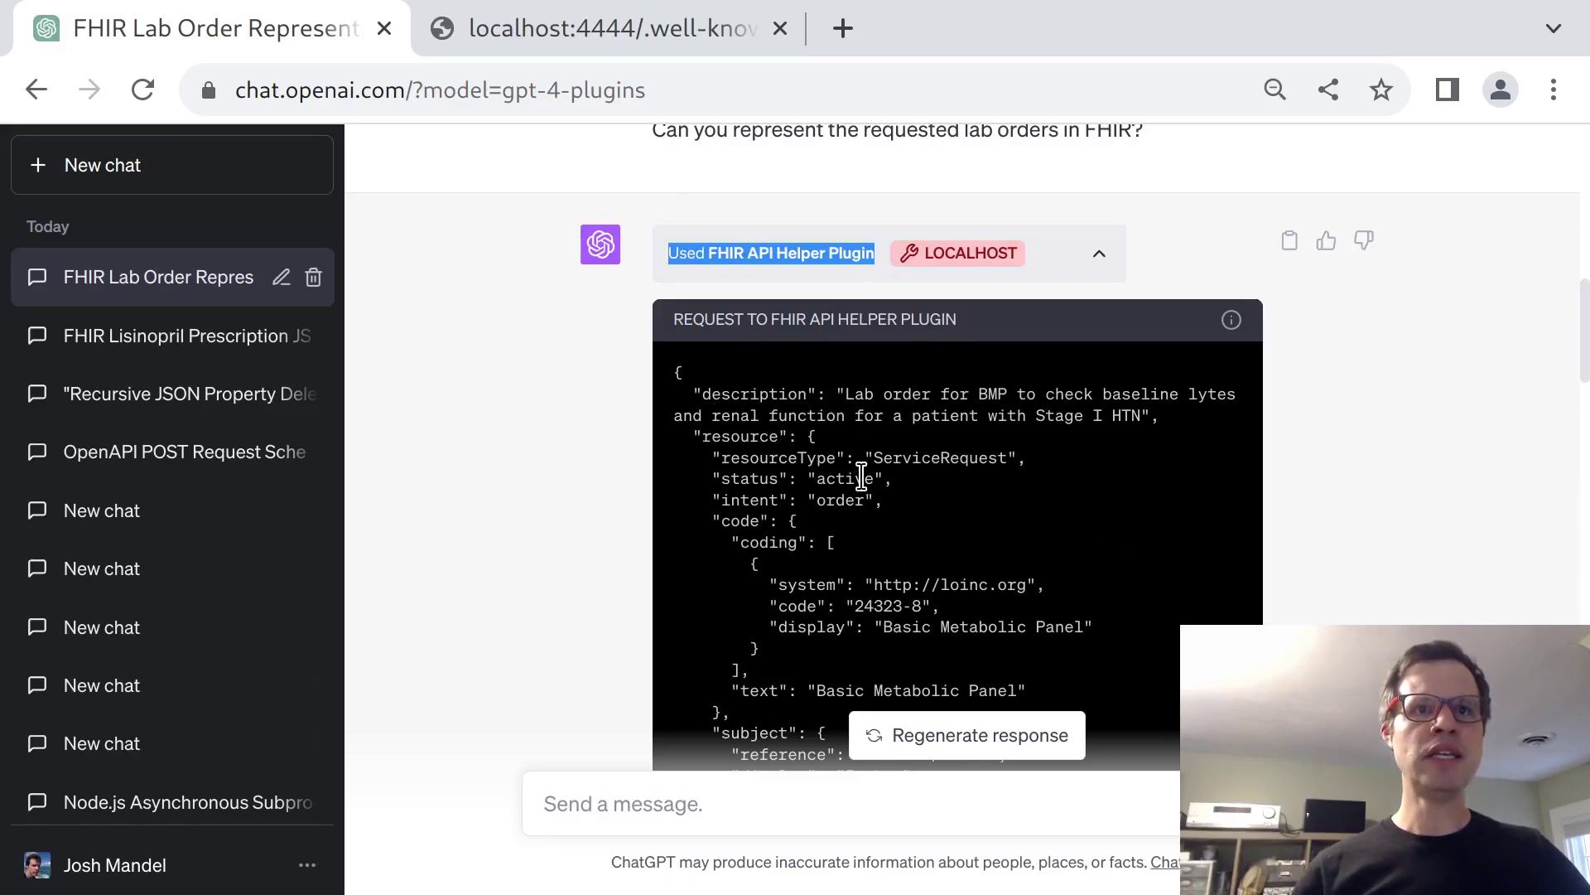
left_click_drag(692, 394, 1189, 426)
left_click(1189, 427)
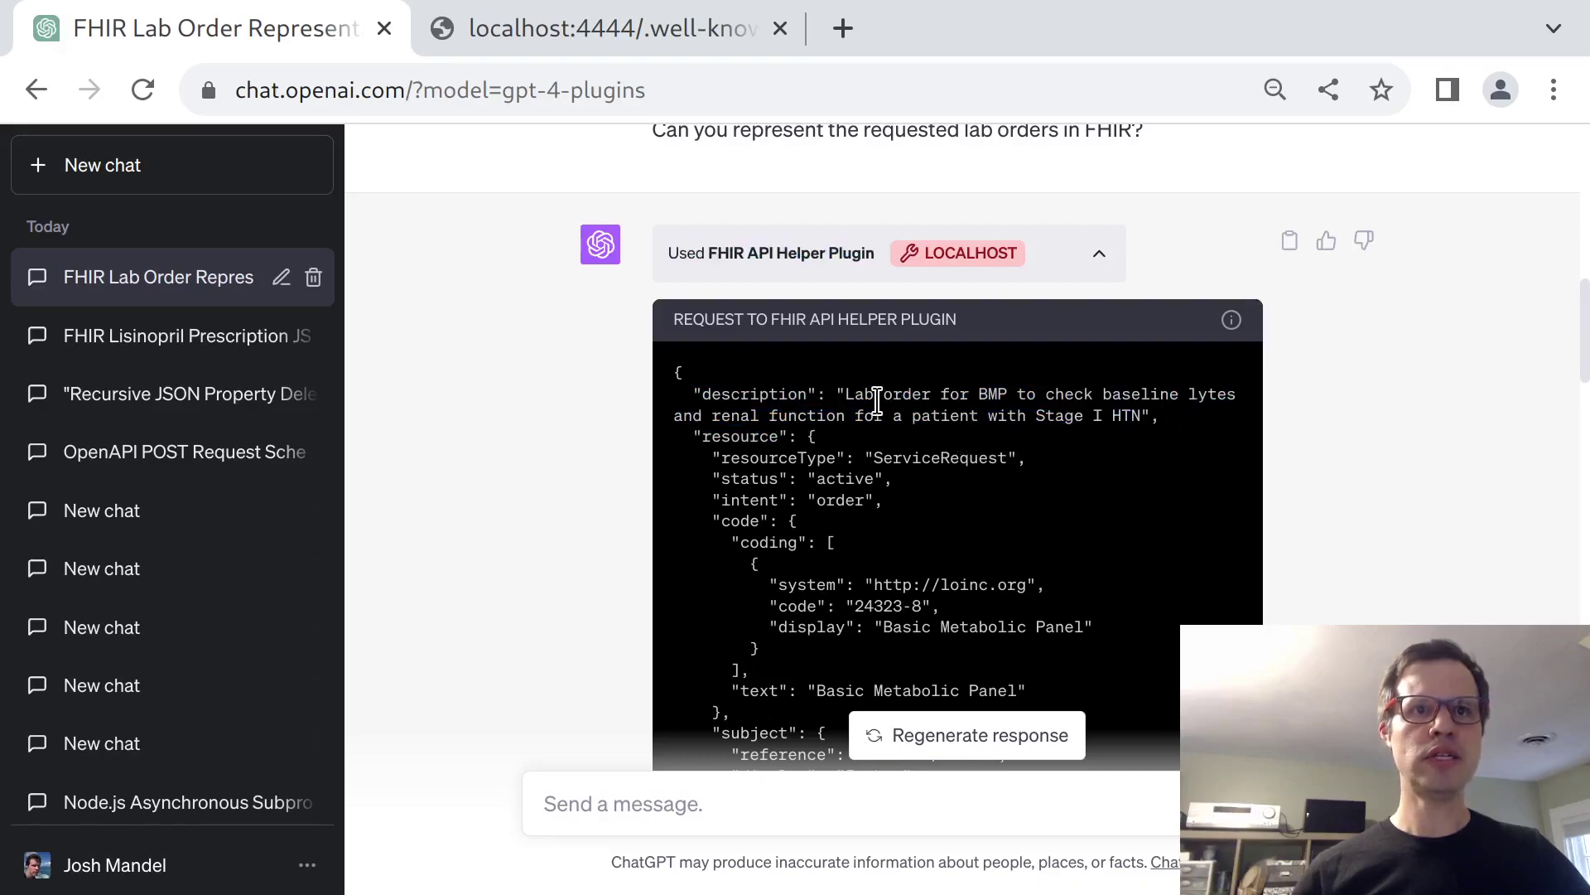
left_click_drag(880, 395, 1135, 414)
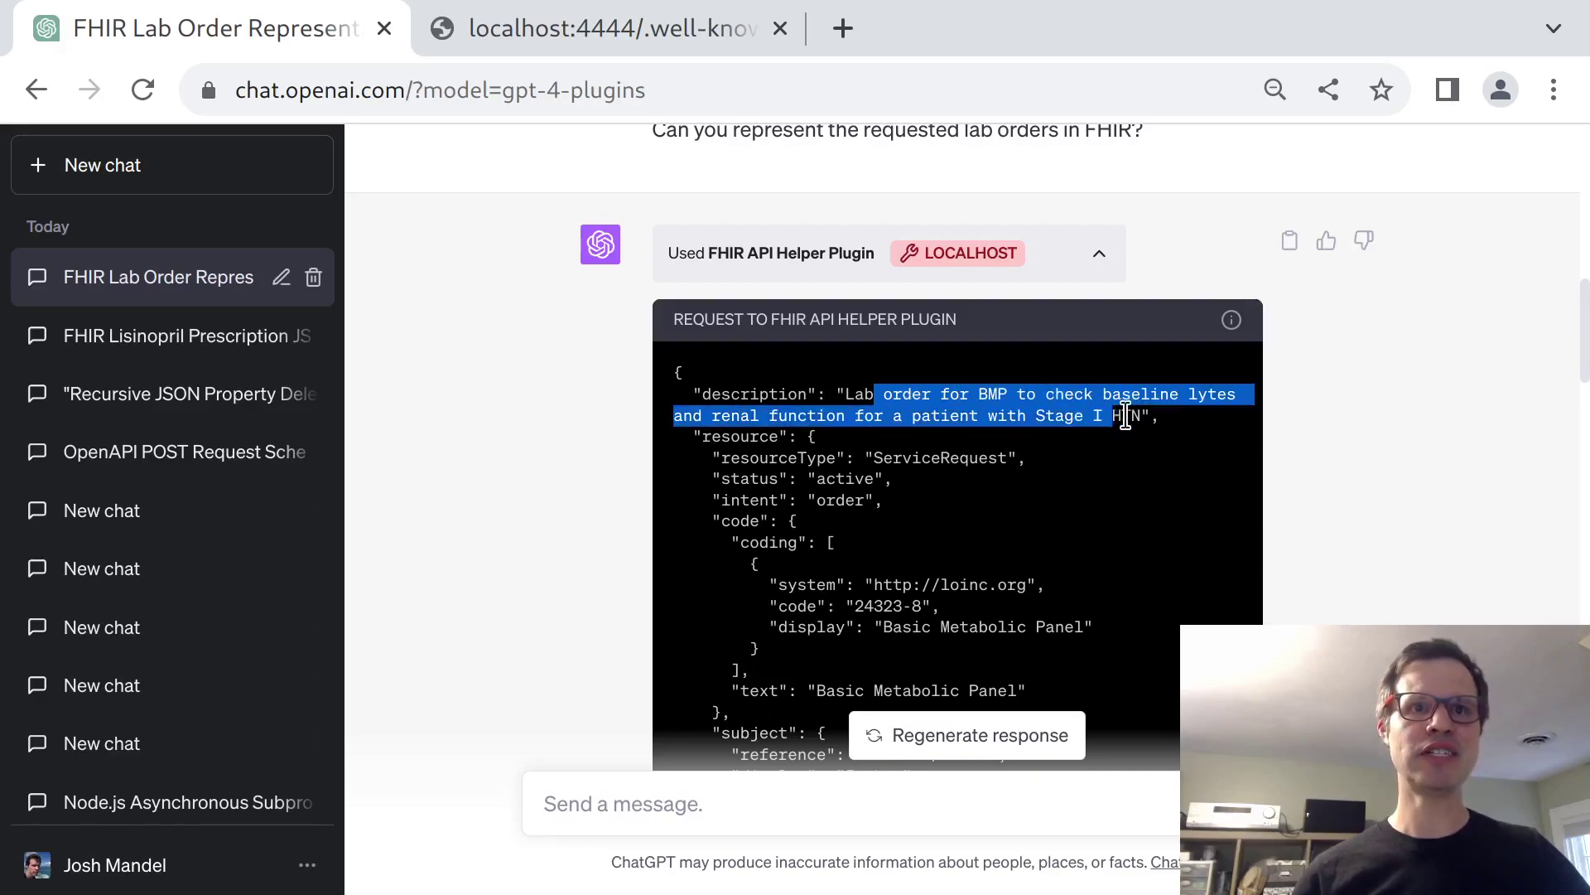
left_click(1147, 417)
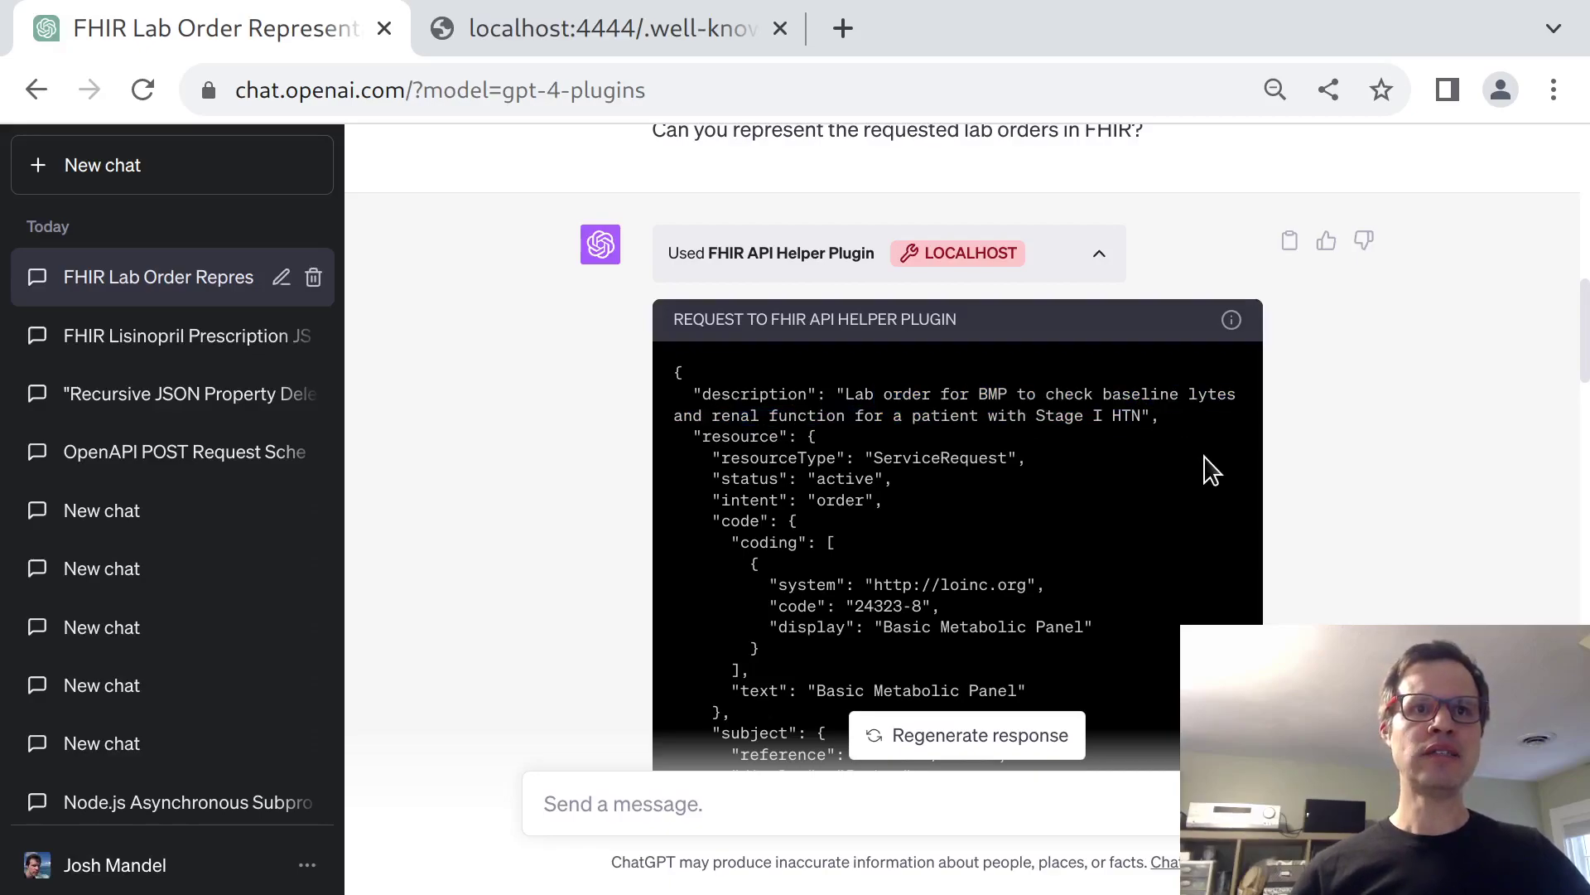
Highlight the ServiceRequest resource and select its LOINC code 24323-8
left_click_drag(703, 433, 852, 447)
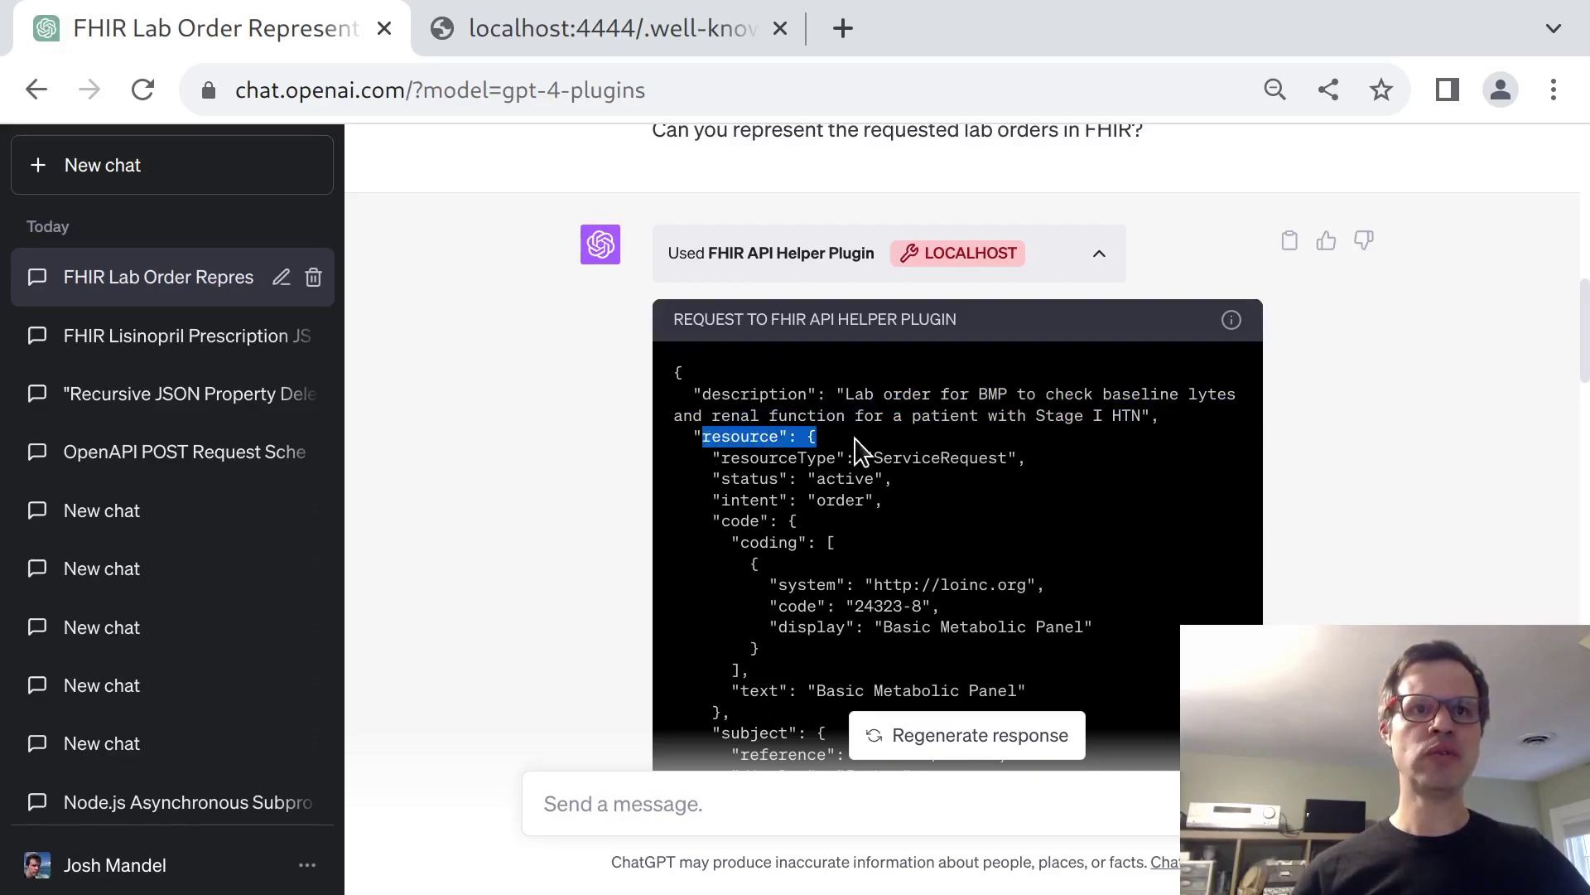
triple_click(945, 461)
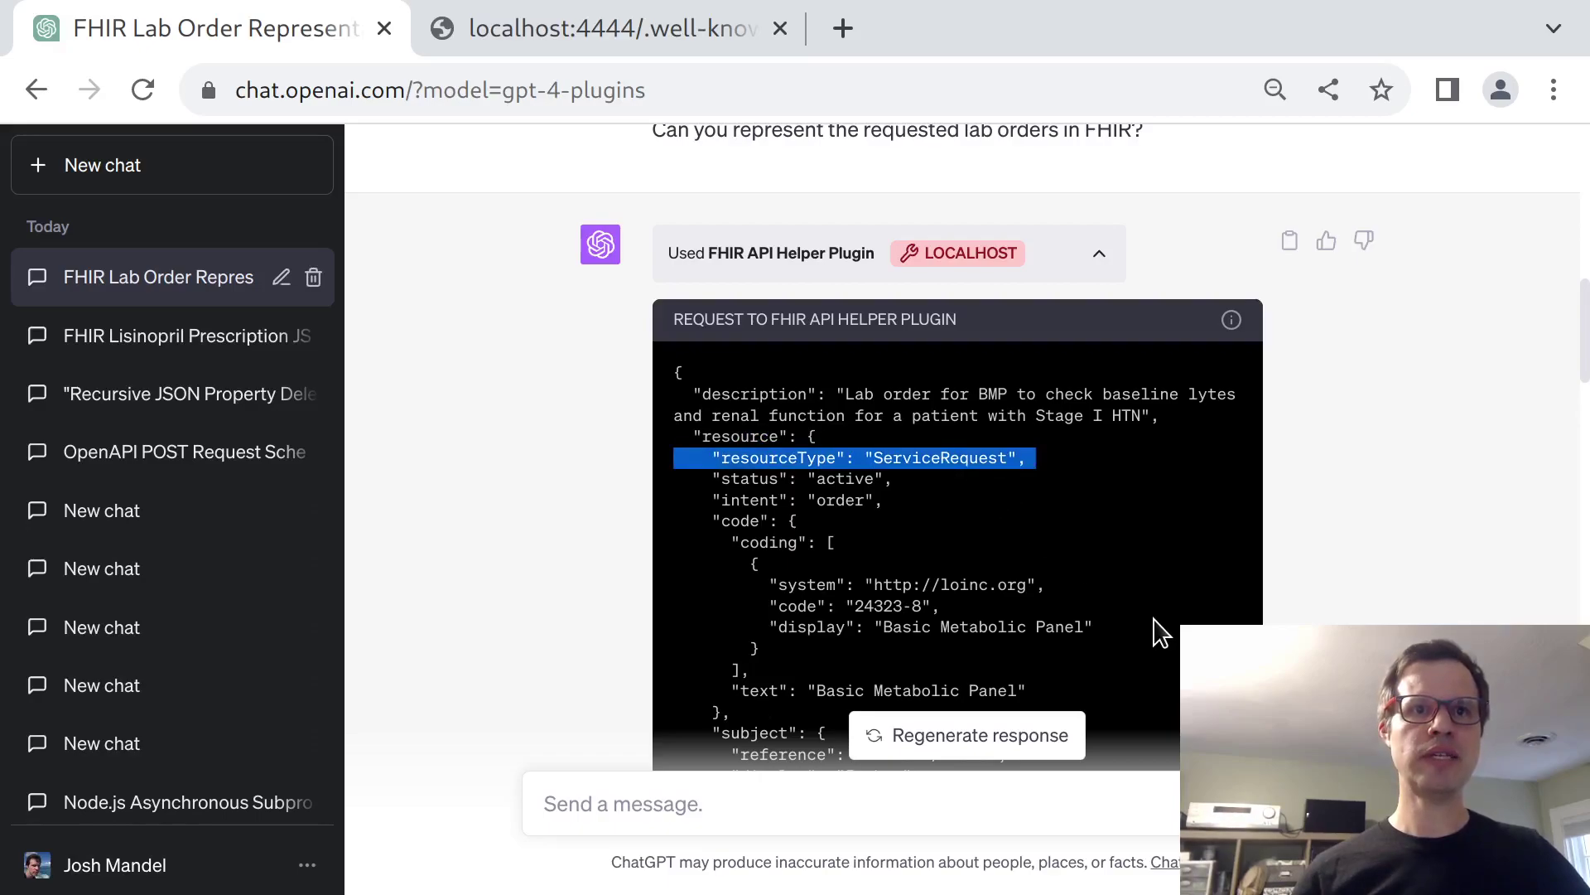
scroll(1157, 634, "down", 1)
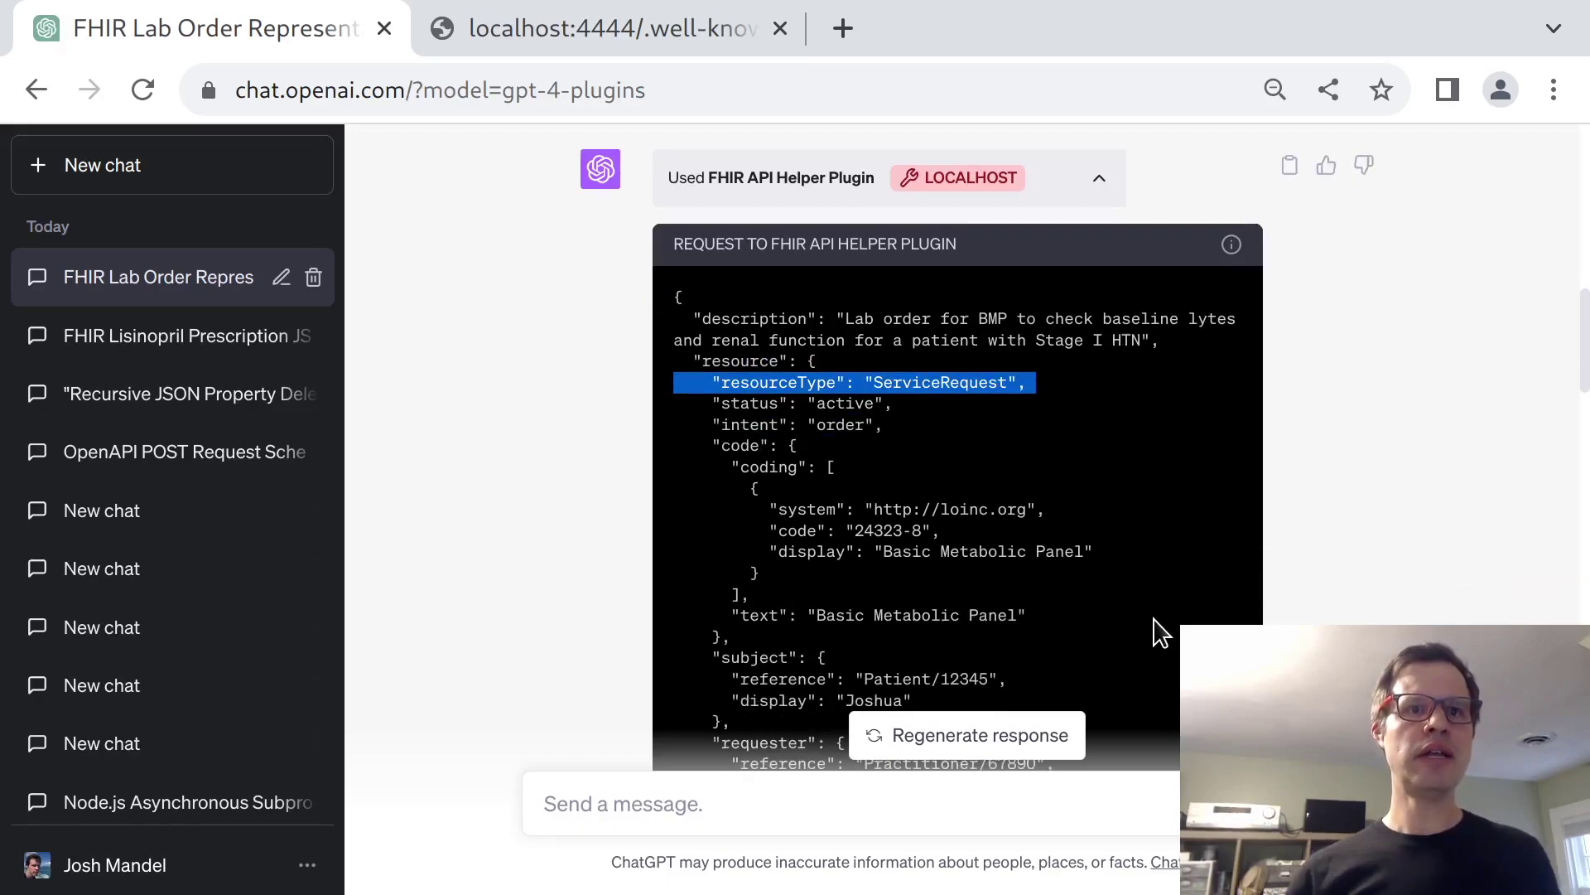
left_click_drag(872, 530, 924, 531)
left_click(894, 531)
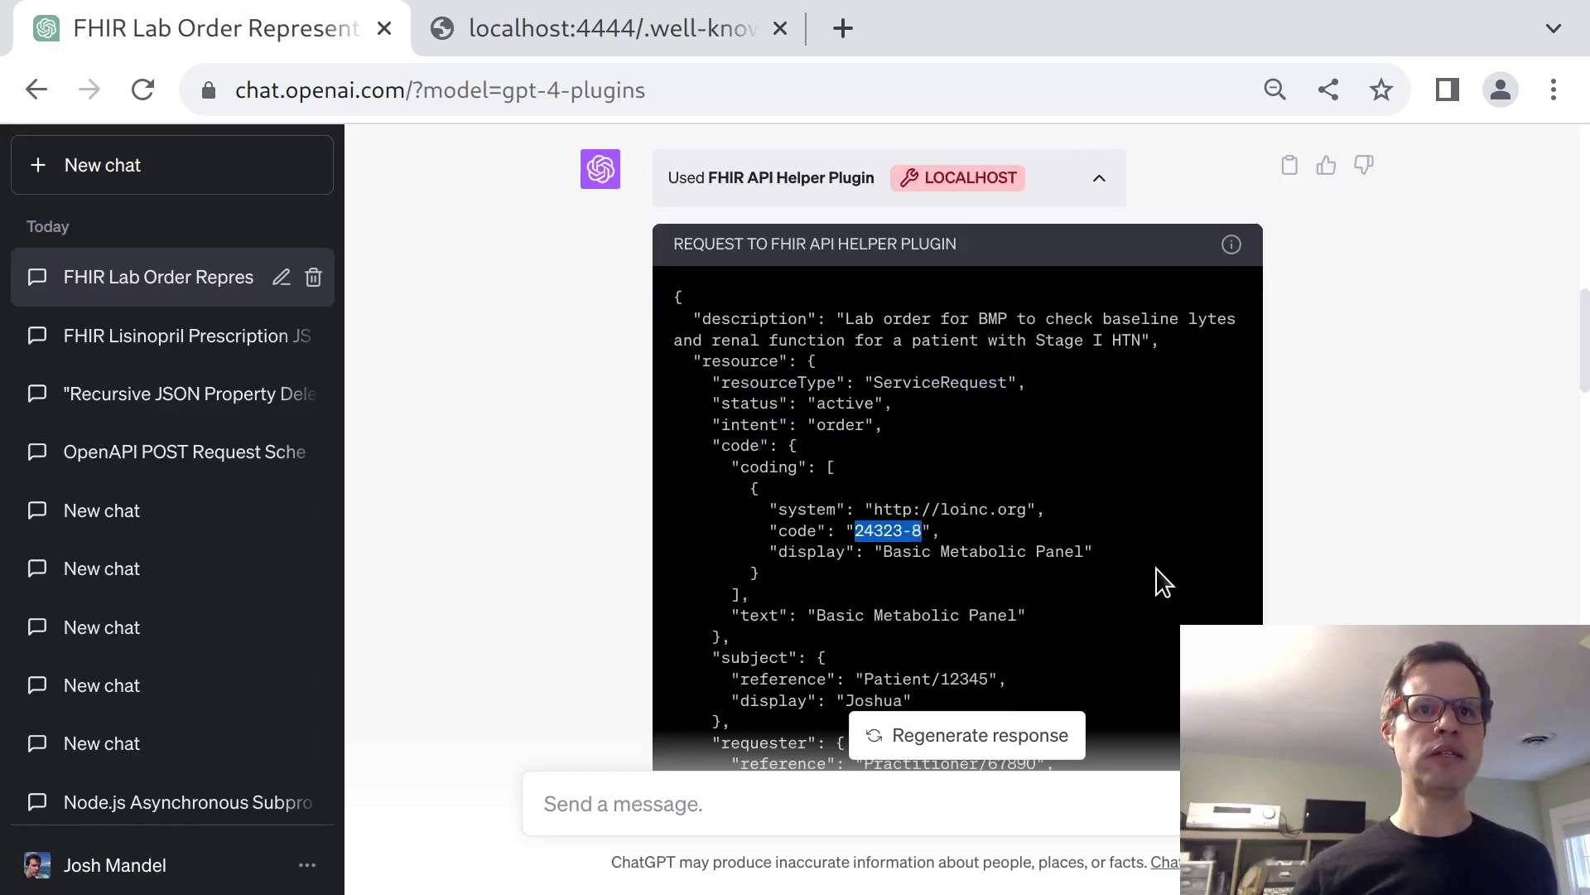
Google 'loinc 24323-8', highlight 'Comprehensive metabolic 2000 panel', then return to the chat
key("ctrl+c")
key("ctrl+t")
type("loinc")
key("ctrl+v")
key("Return")
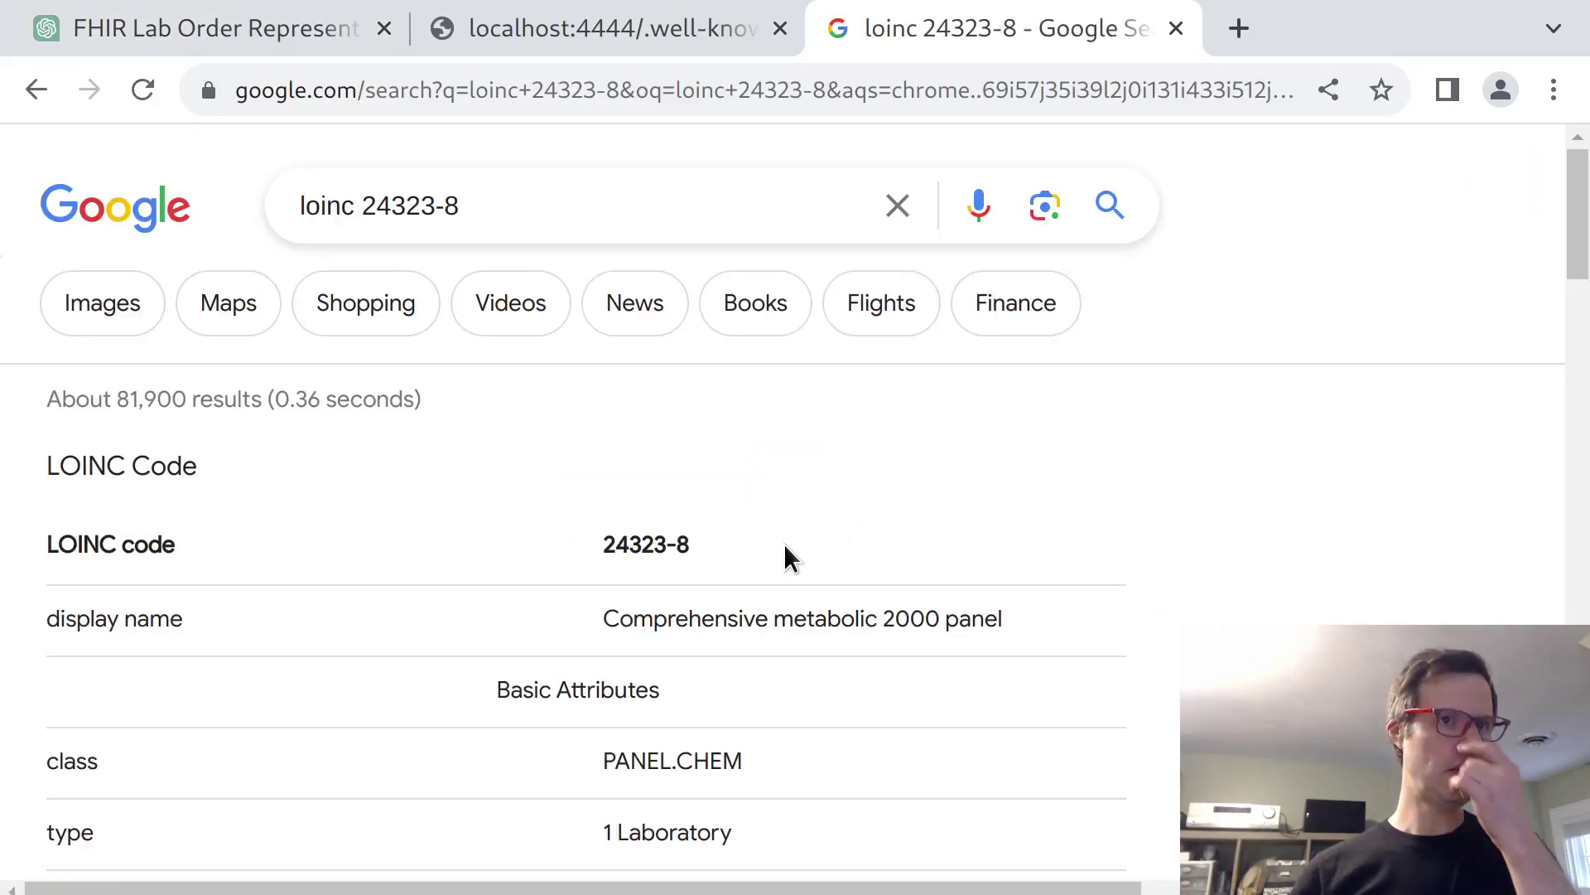
scroll(674, 620, "down", 1)
left_click_drag(629, 468, 752, 510)
triple_click(752, 509)
key("ctrl+1")
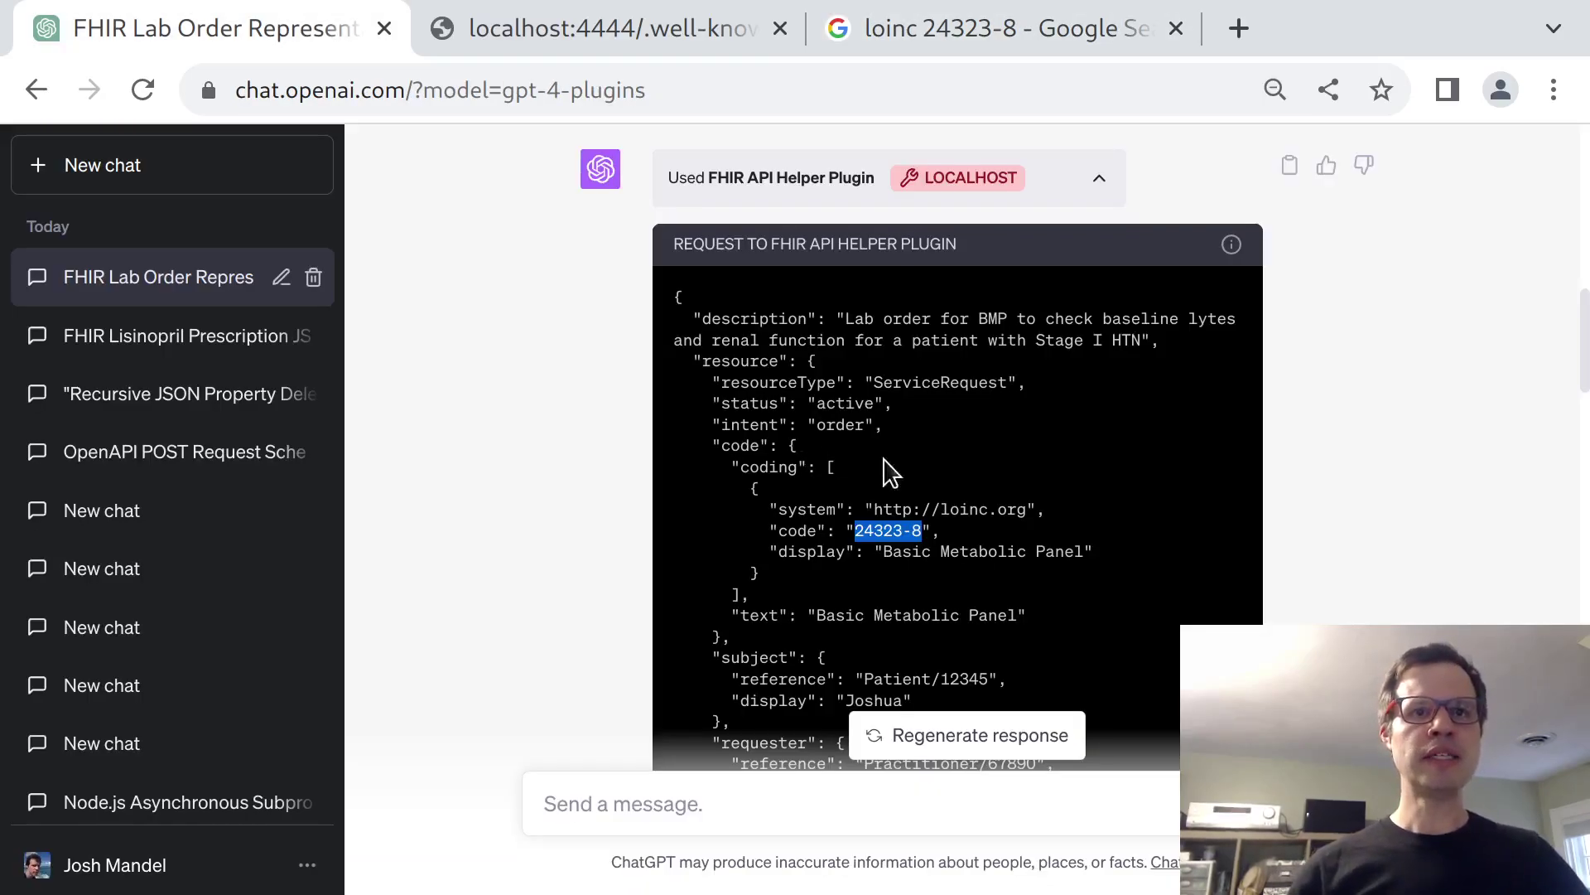
left_click(1184, 582)
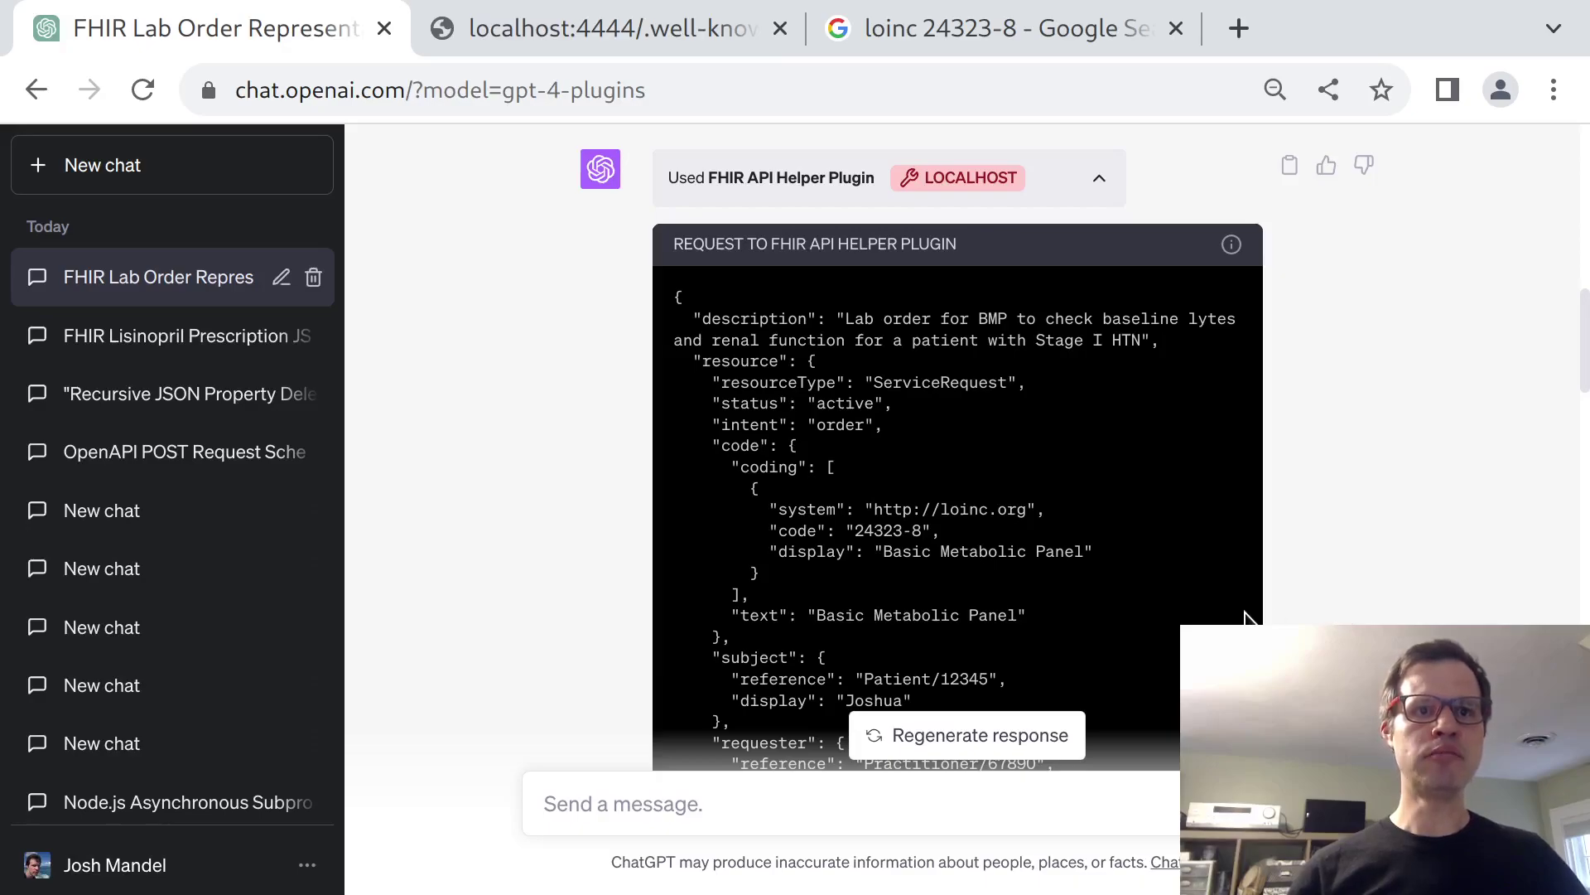
scroll(1246, 617, "down", 4)
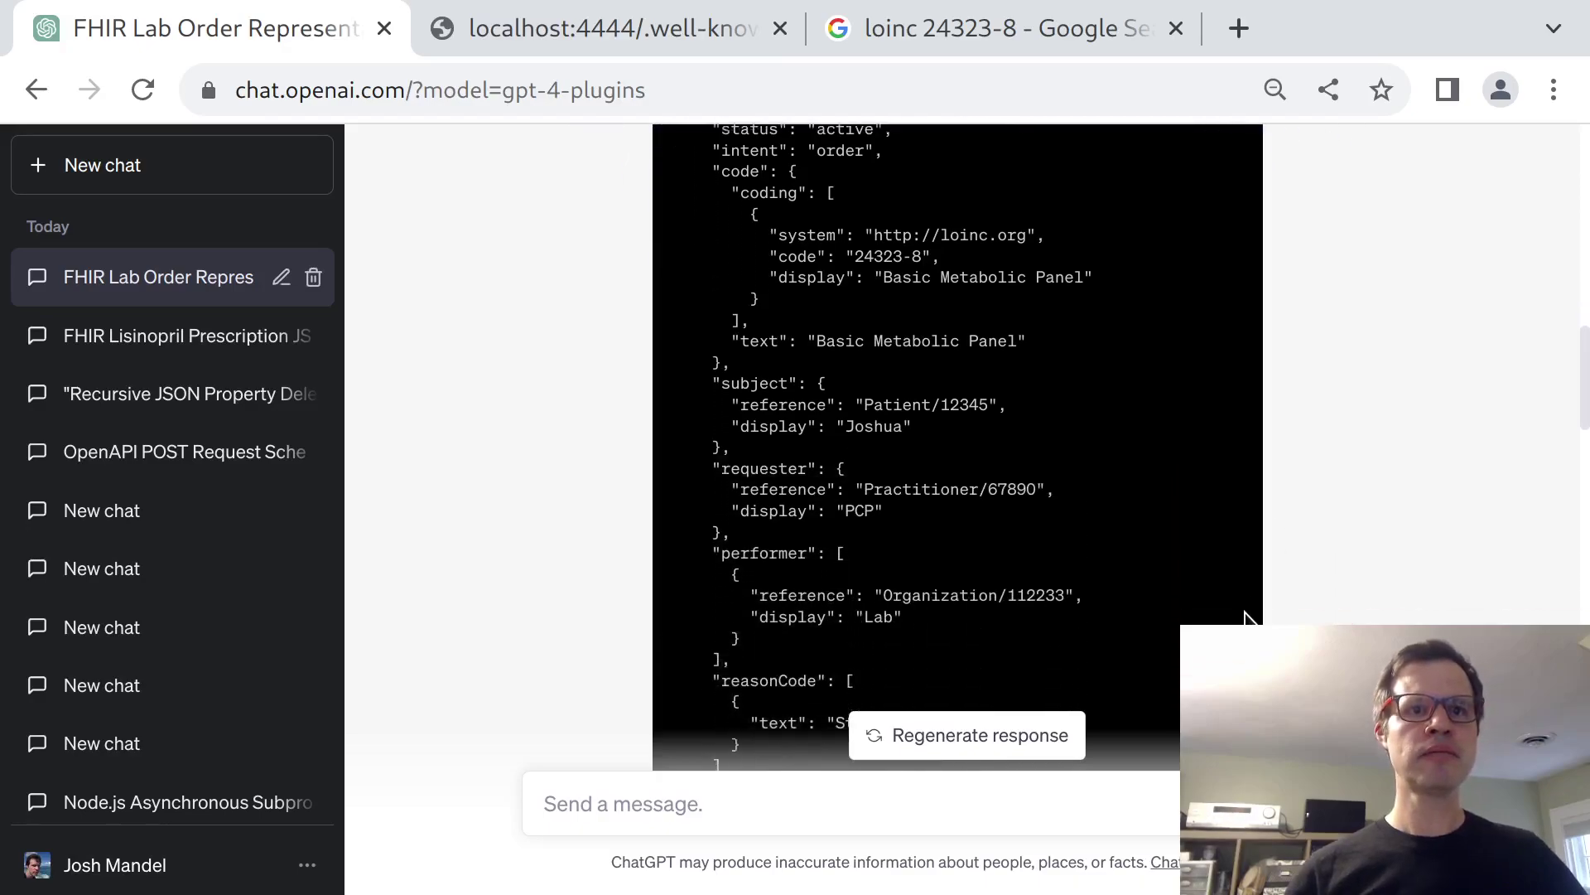
scroll(1247, 617, "down", 3)
scroll(1247, 617, "up", 2)
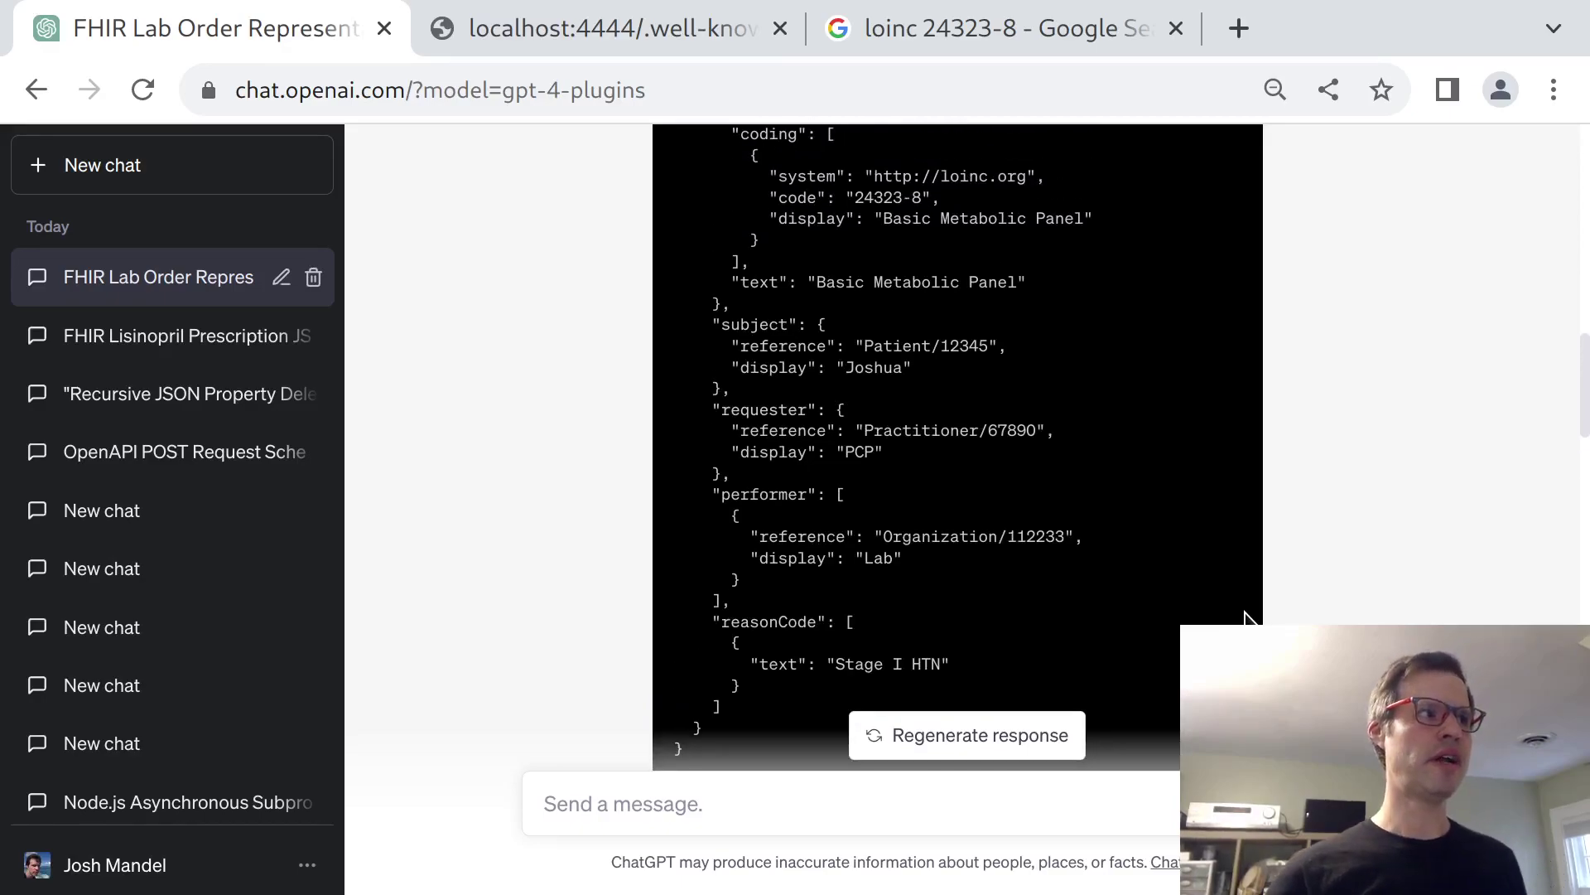
scroll(1247, 617, "down", 5)
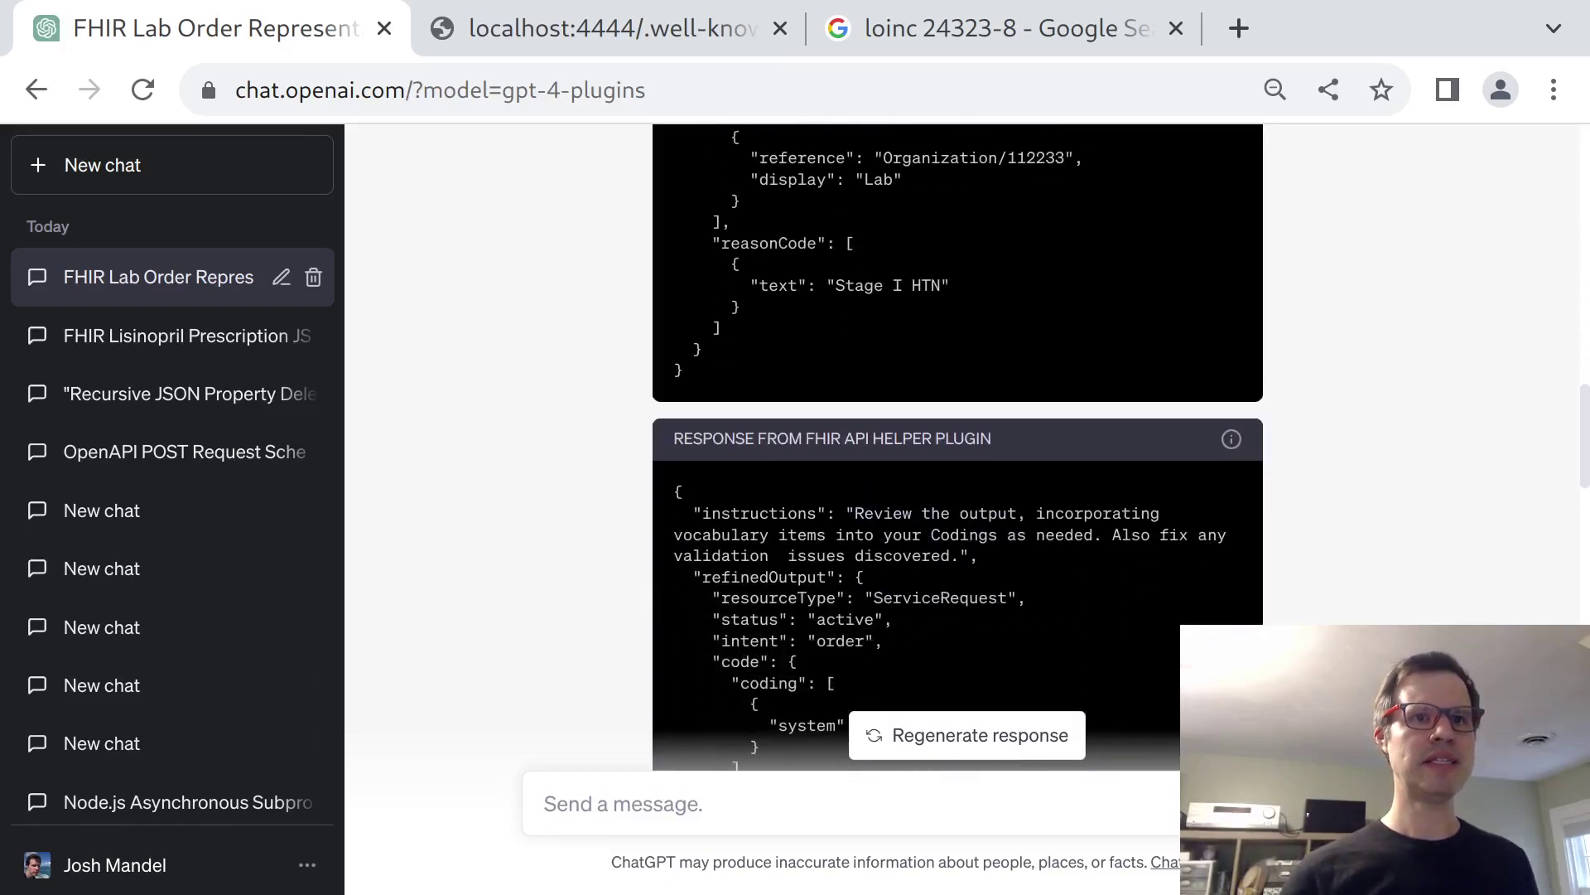
scroll(958, 447, "down", 1)
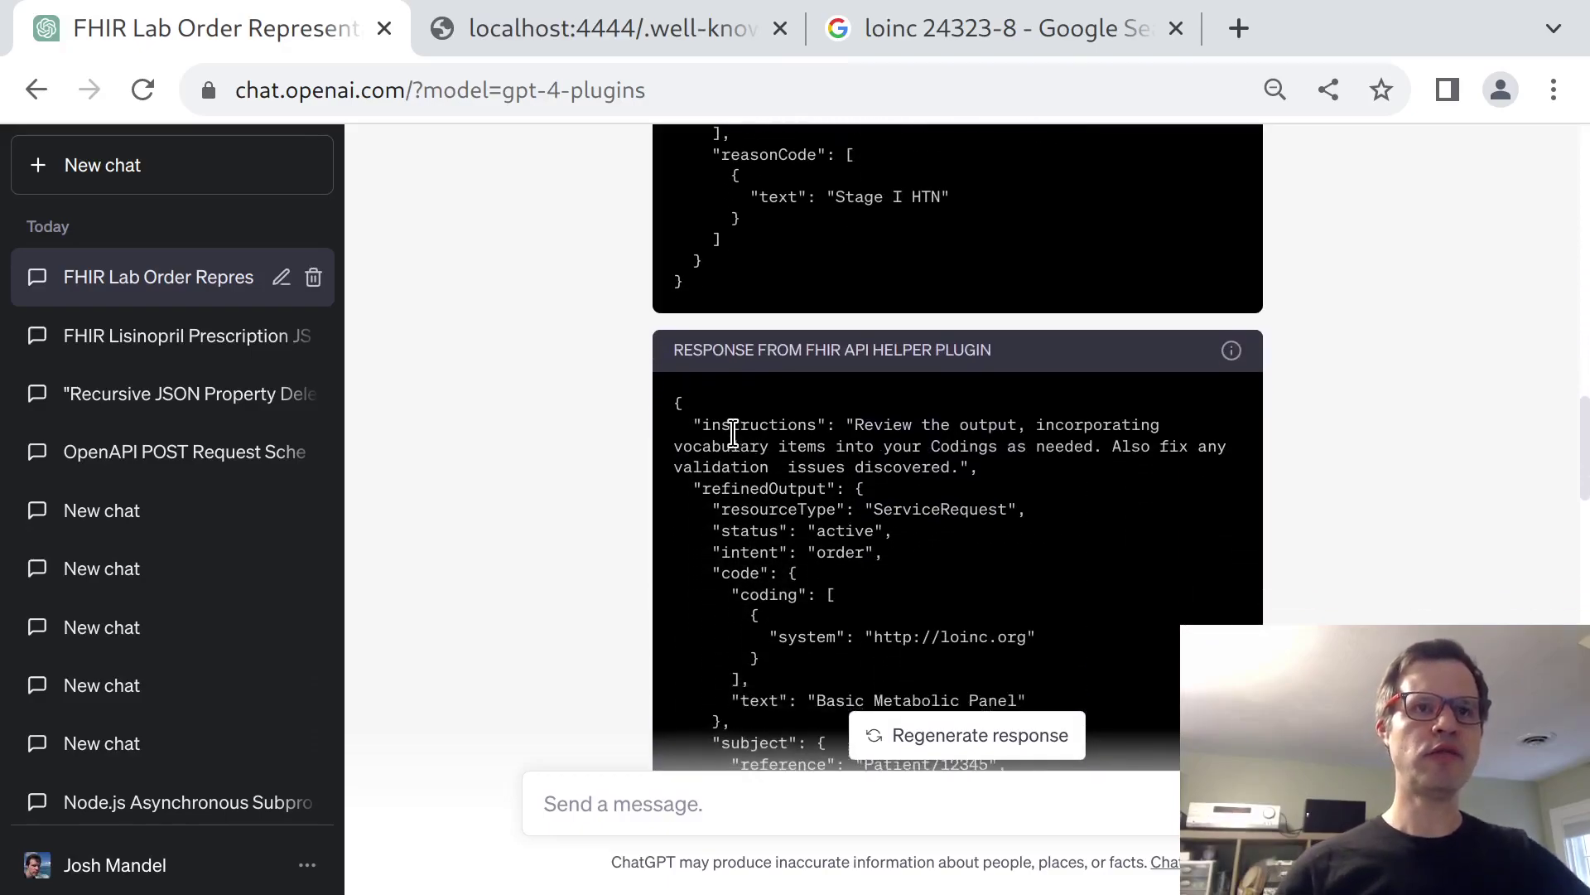
left_click_drag(681, 425, 802, 443)
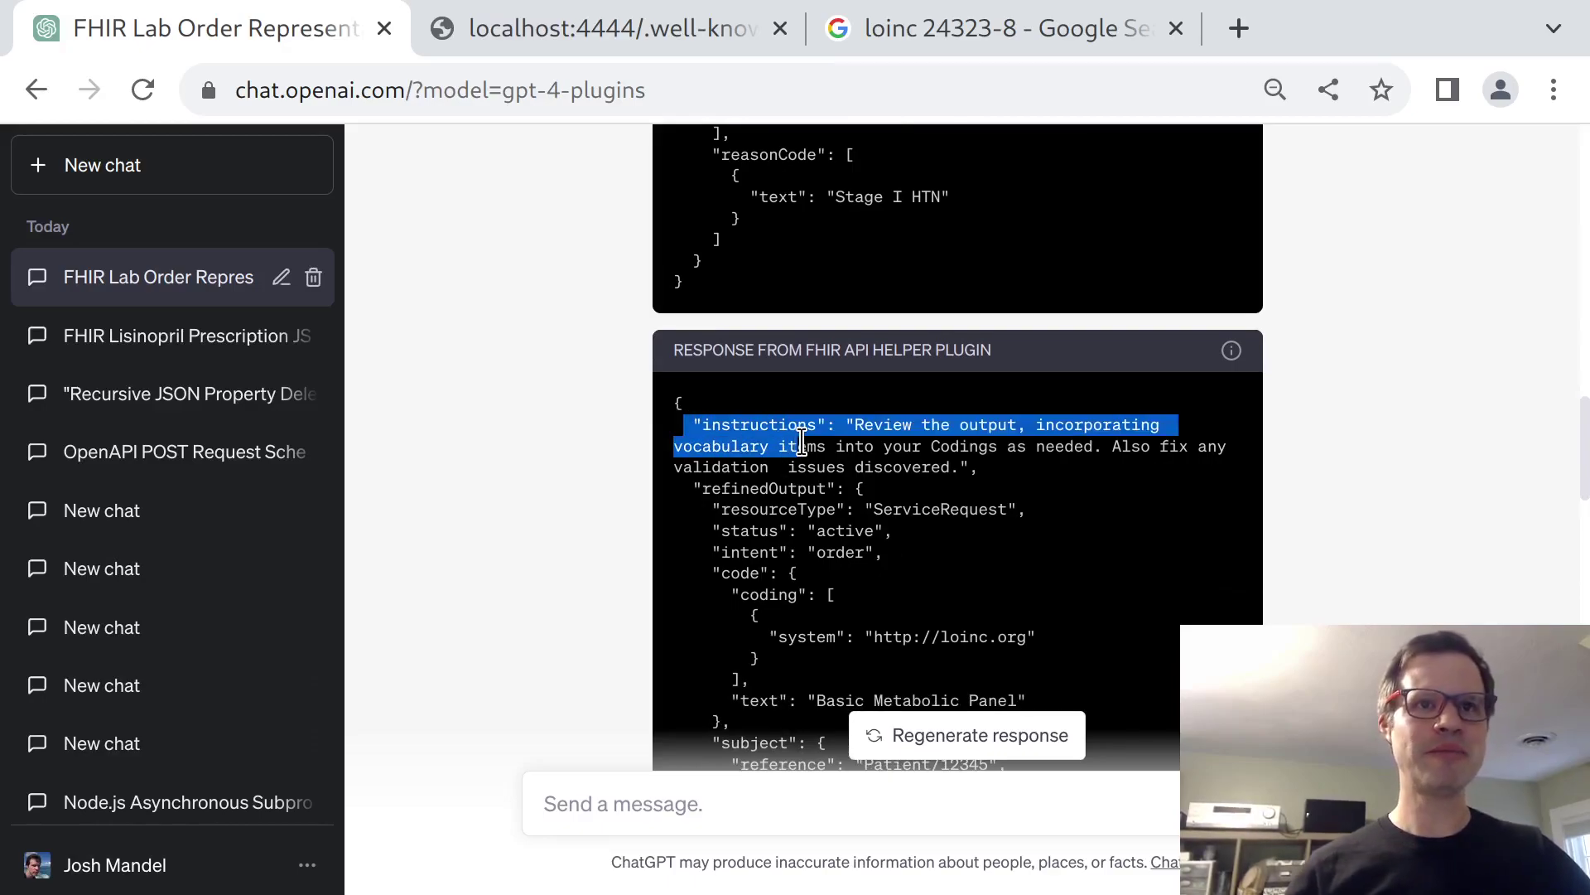
left_click(894, 470)
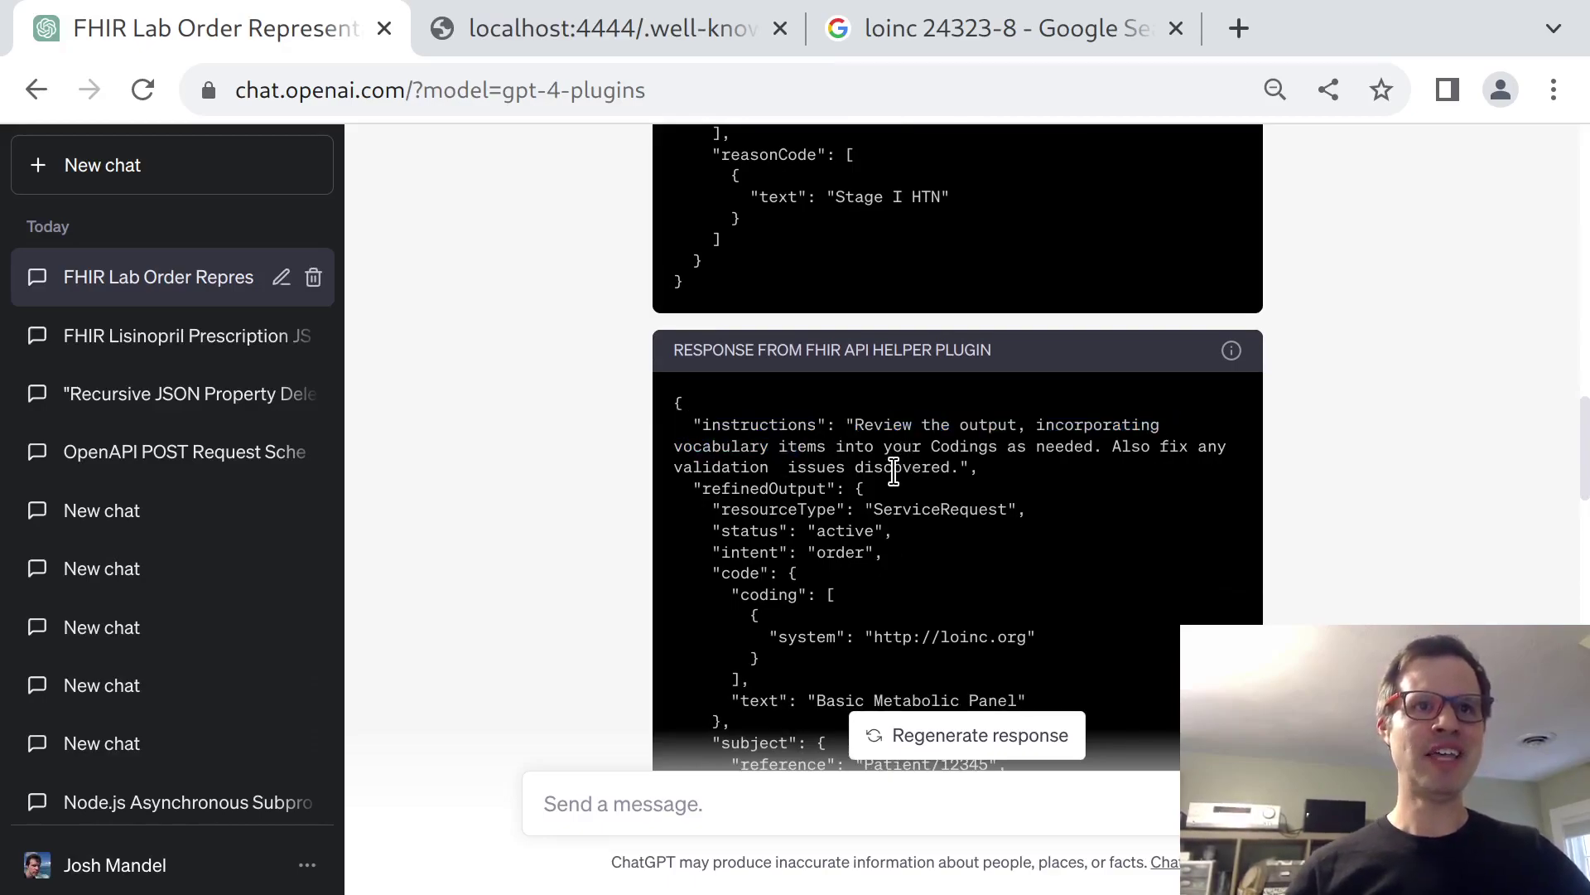
left_click_drag(668, 411, 1082, 446)
left_click(1094, 446)
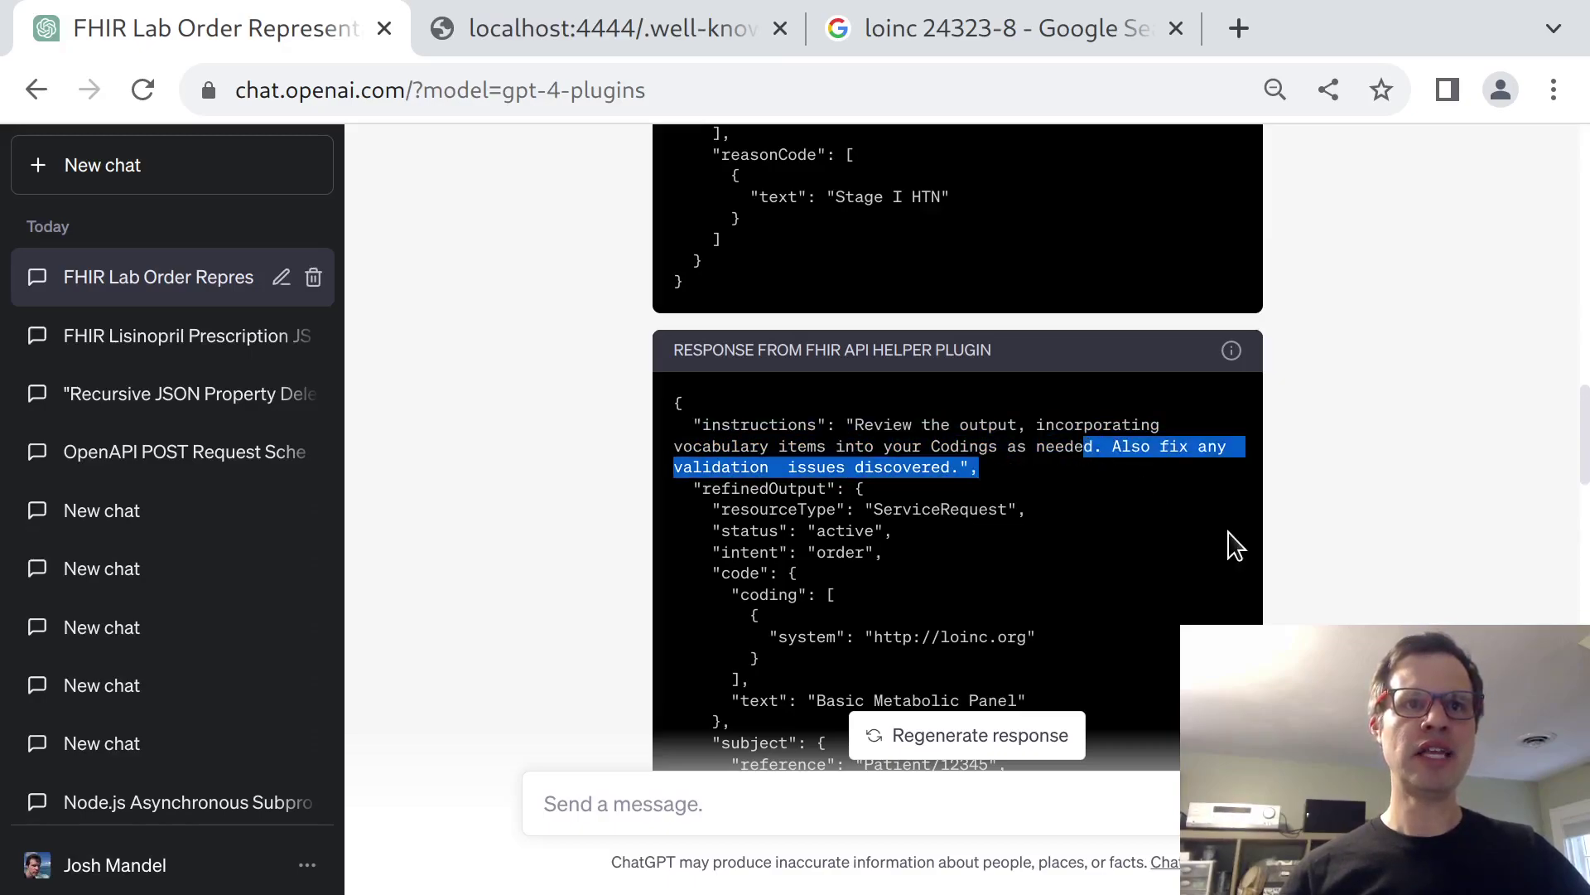
left_click_drag(854, 488, 967, 669)
scroll(968, 669, "down", 6)
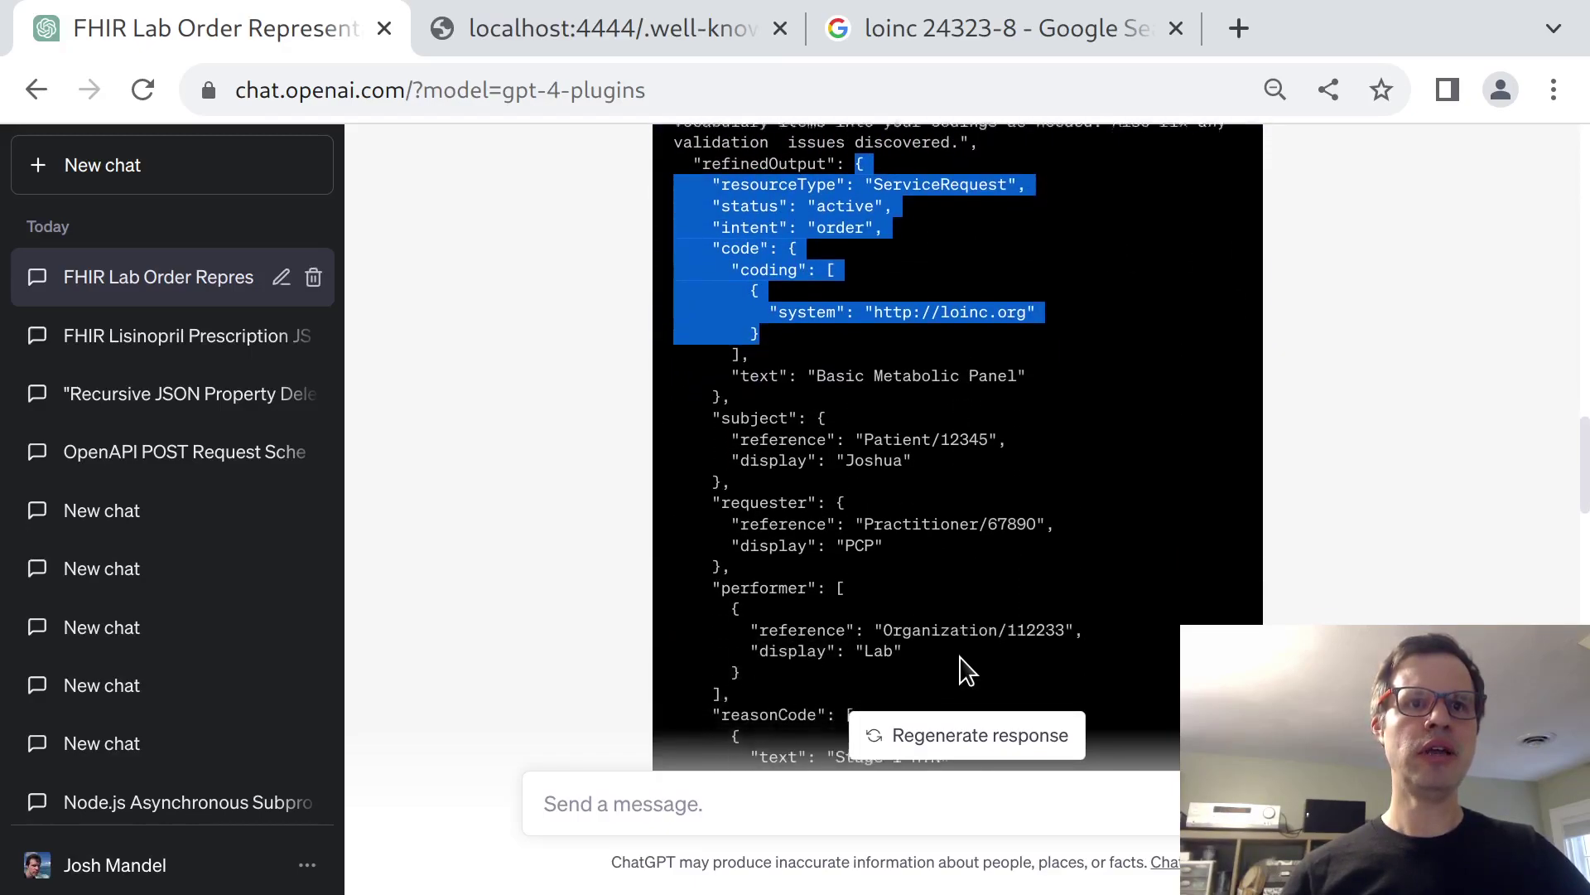
scroll(967, 669, "down", 5)
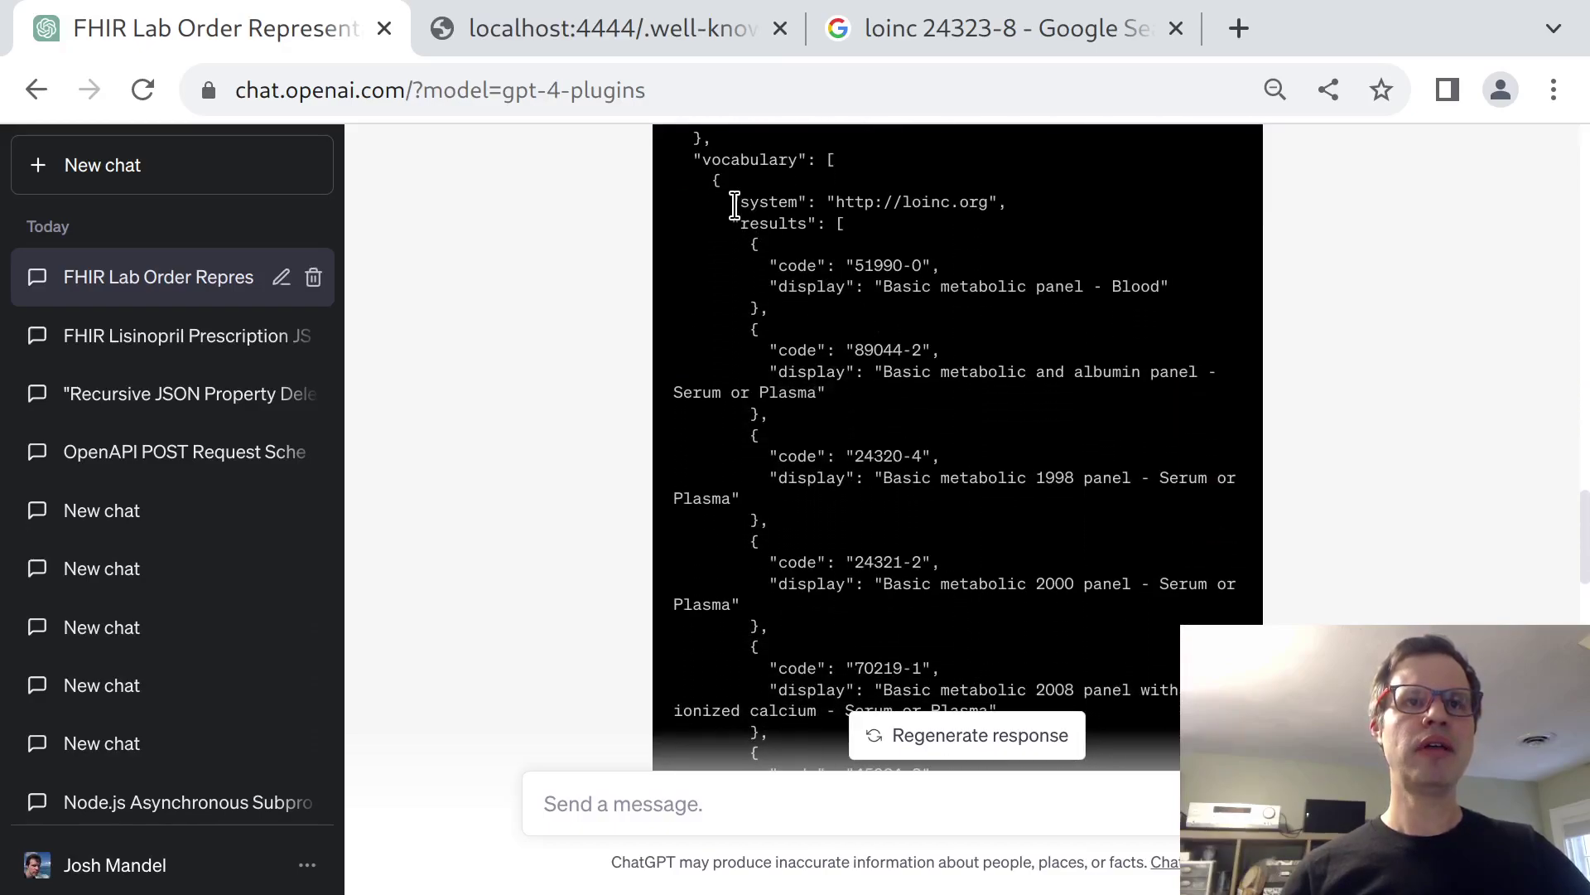
left_click_drag(731, 202, 952, 401)
left_click(952, 401)
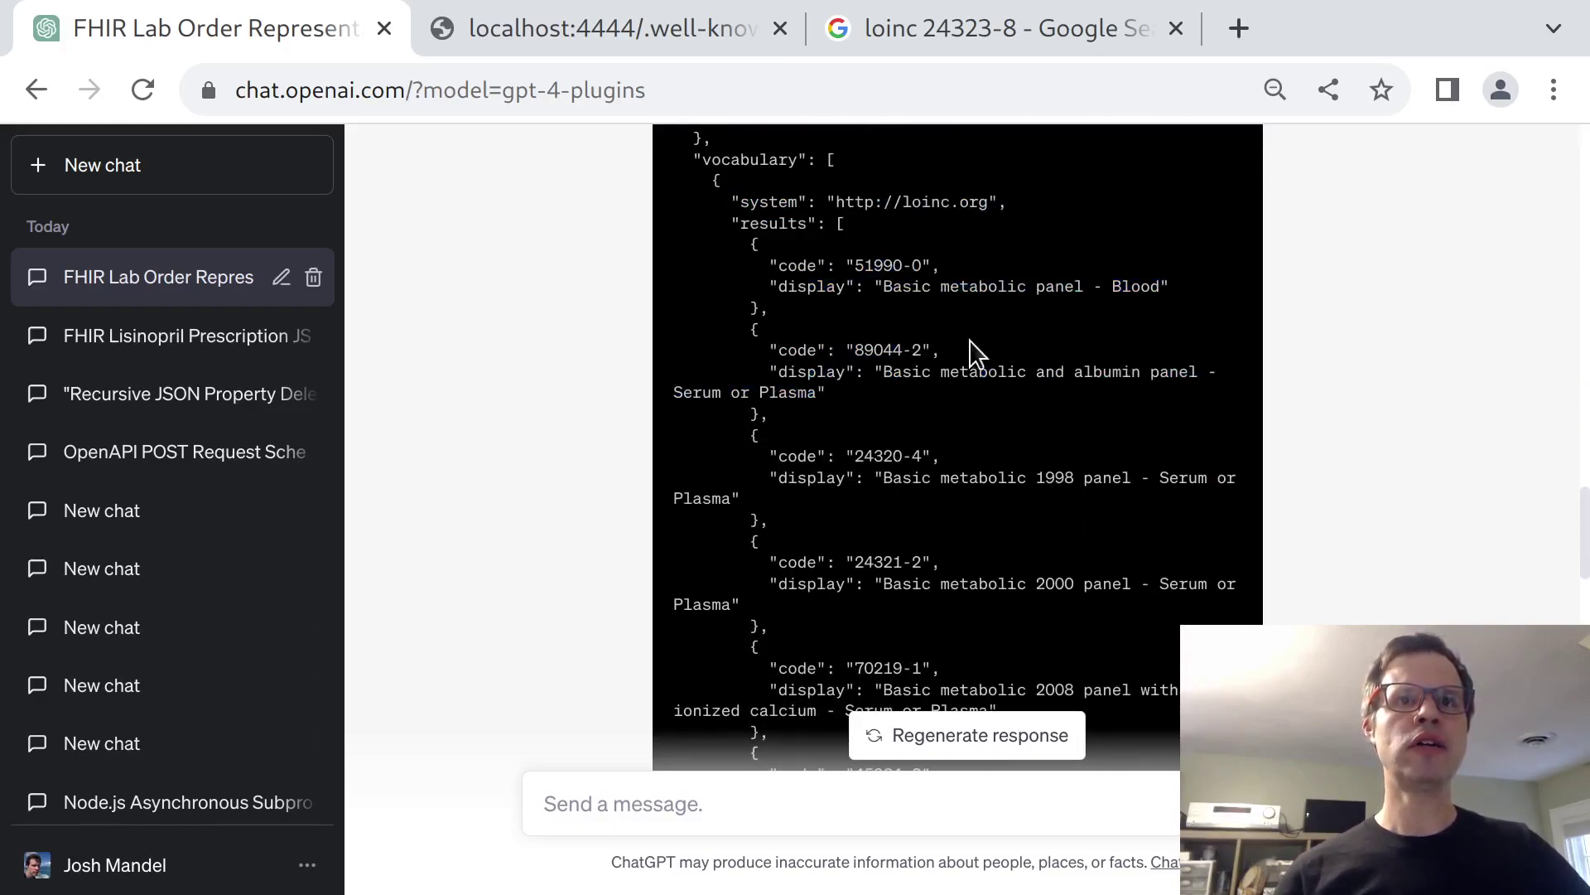
left_click_drag(1014, 204, 1110, 478)
left_click(1110, 478)
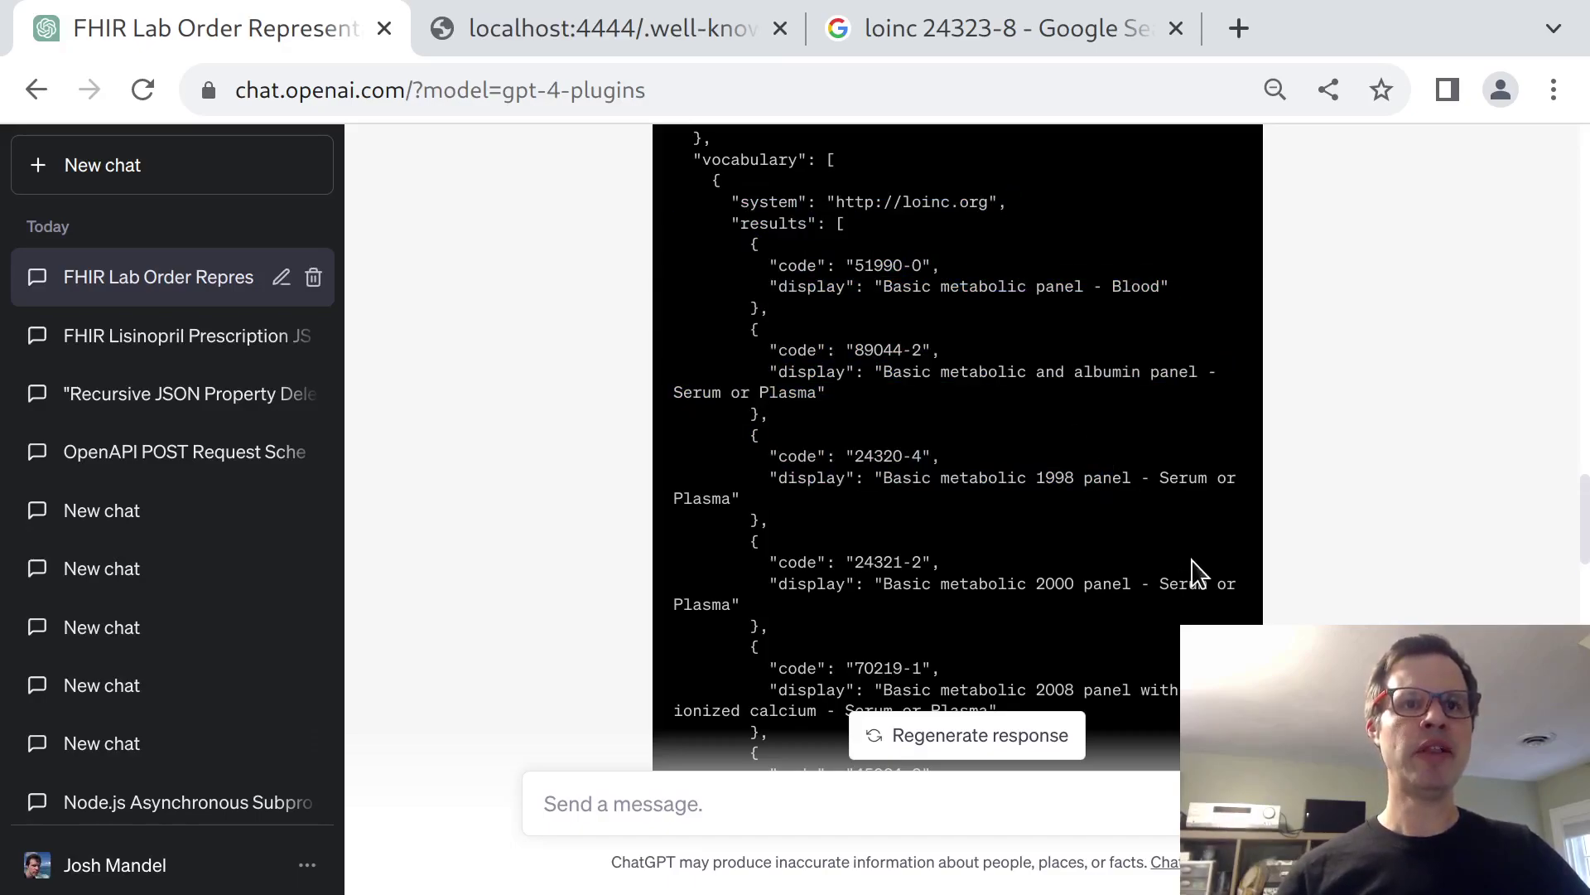
scroll(1197, 571, "down", 6)
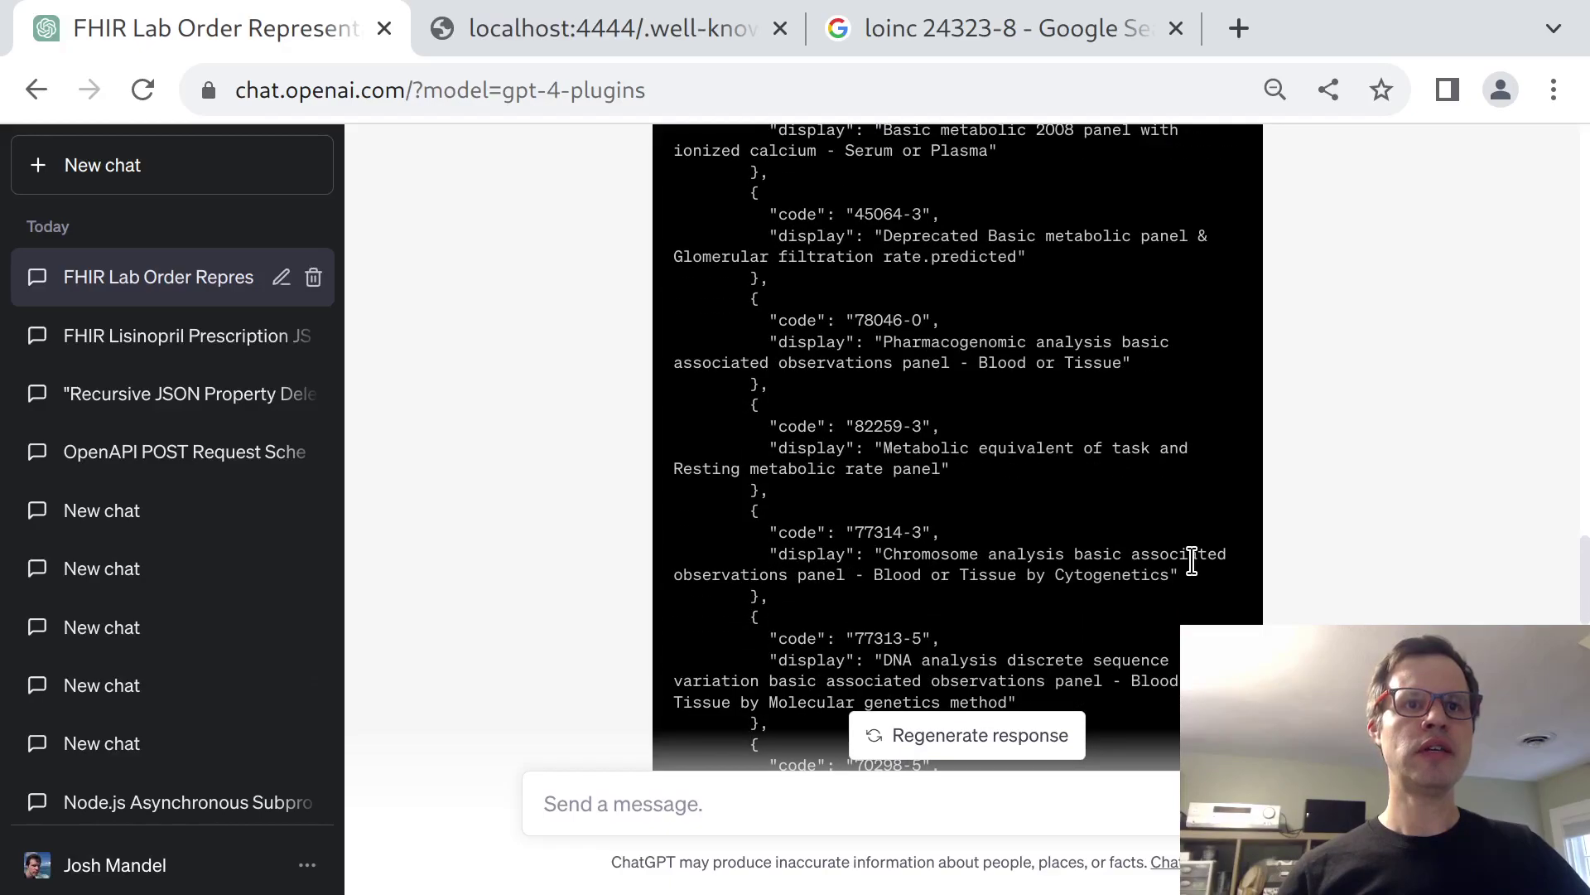
scroll(1195, 567, "down", 1)
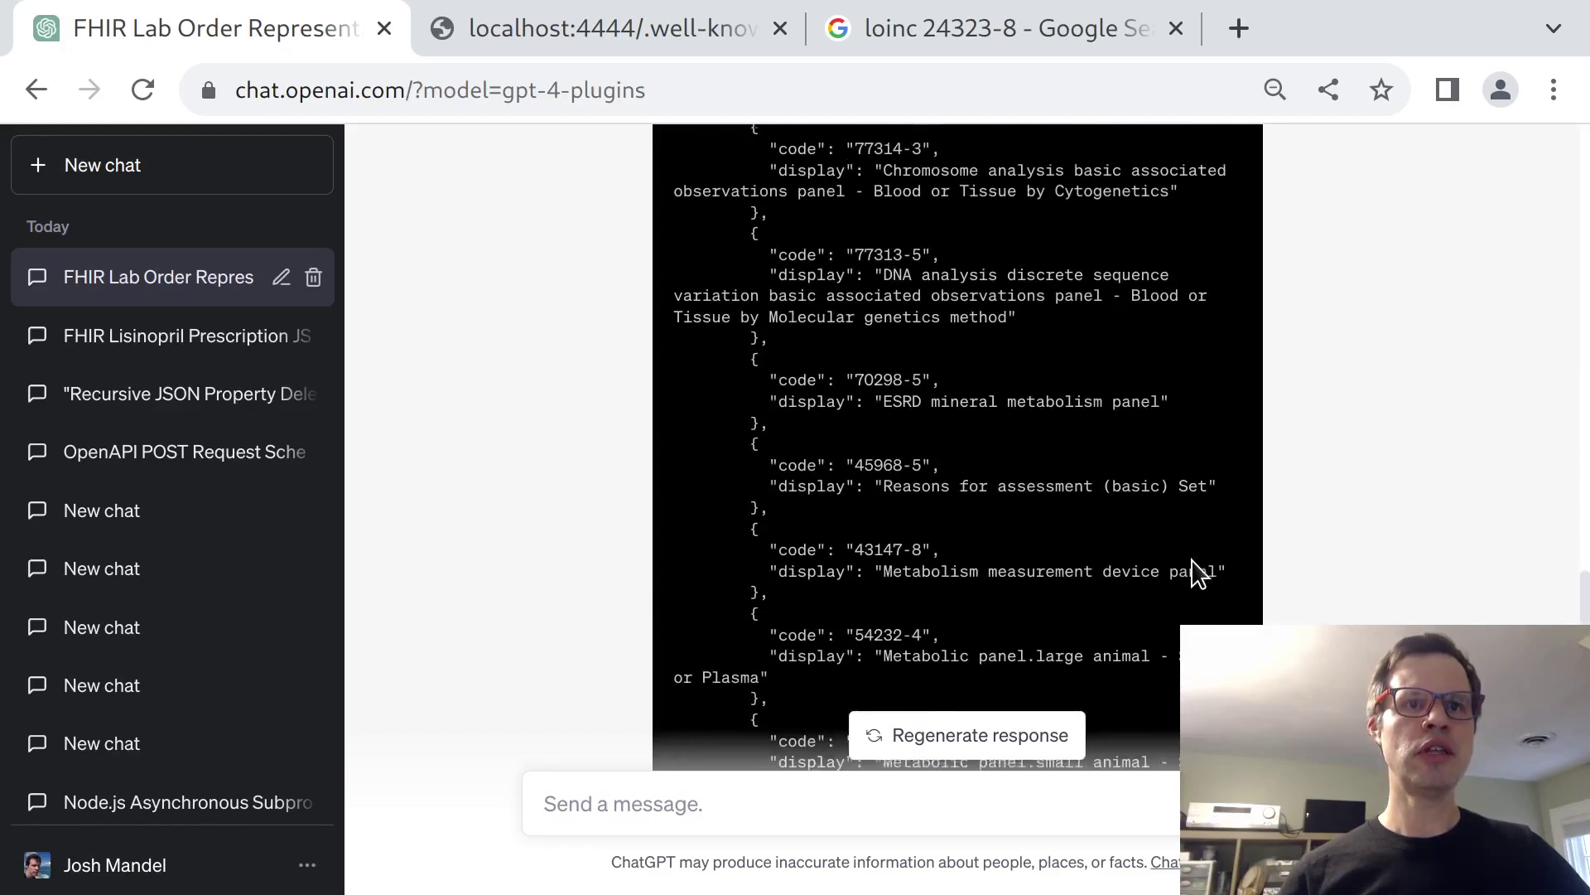
scroll(1199, 571, "down", 8)
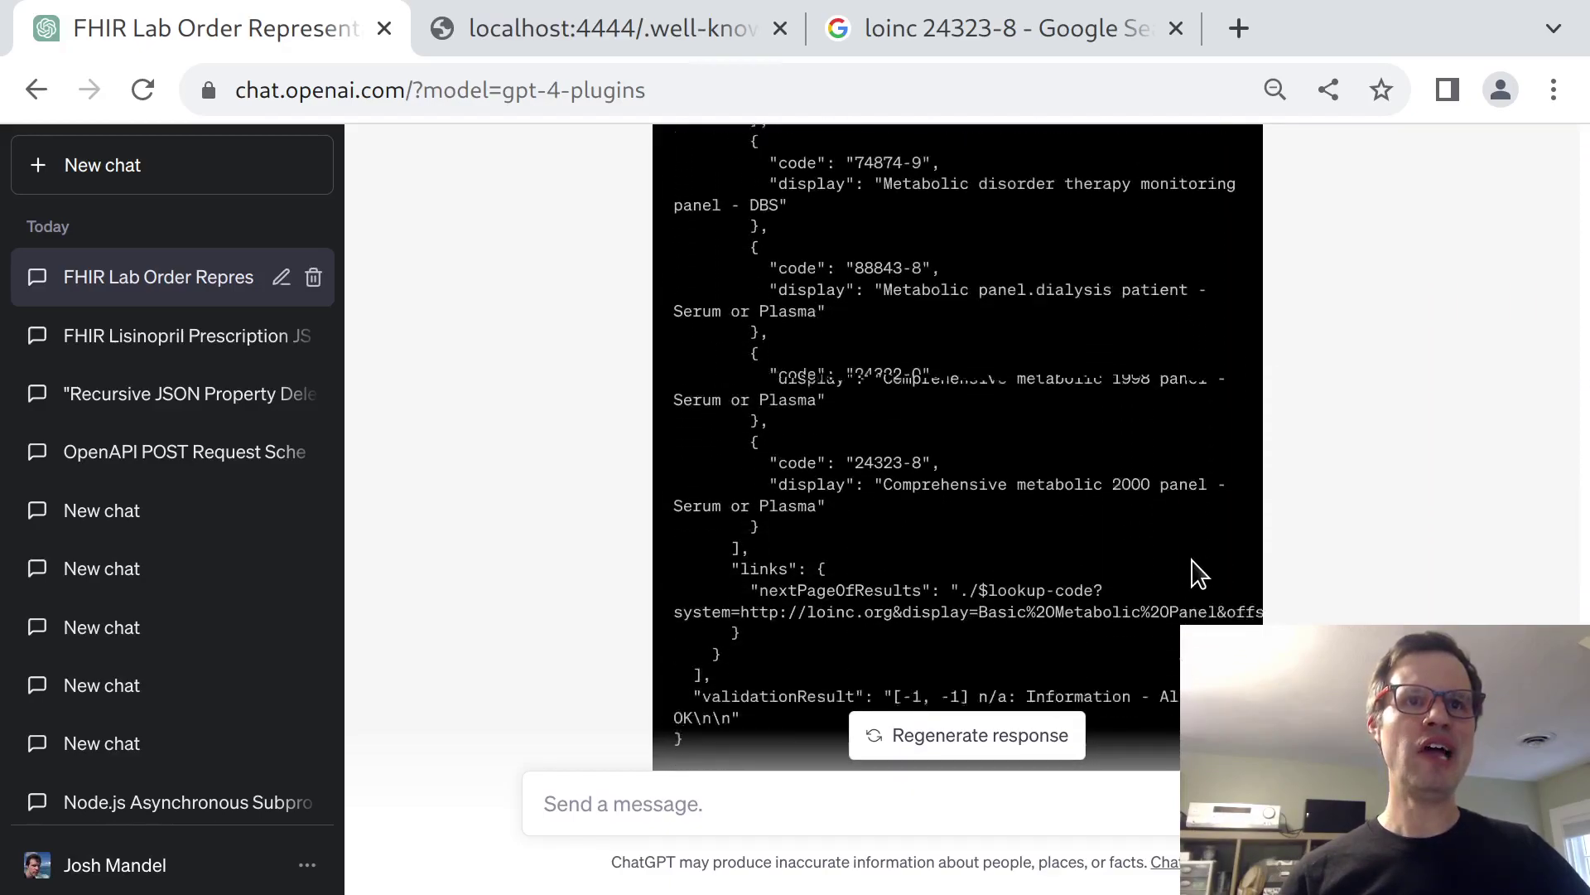
scroll(1198, 571, "down", 6)
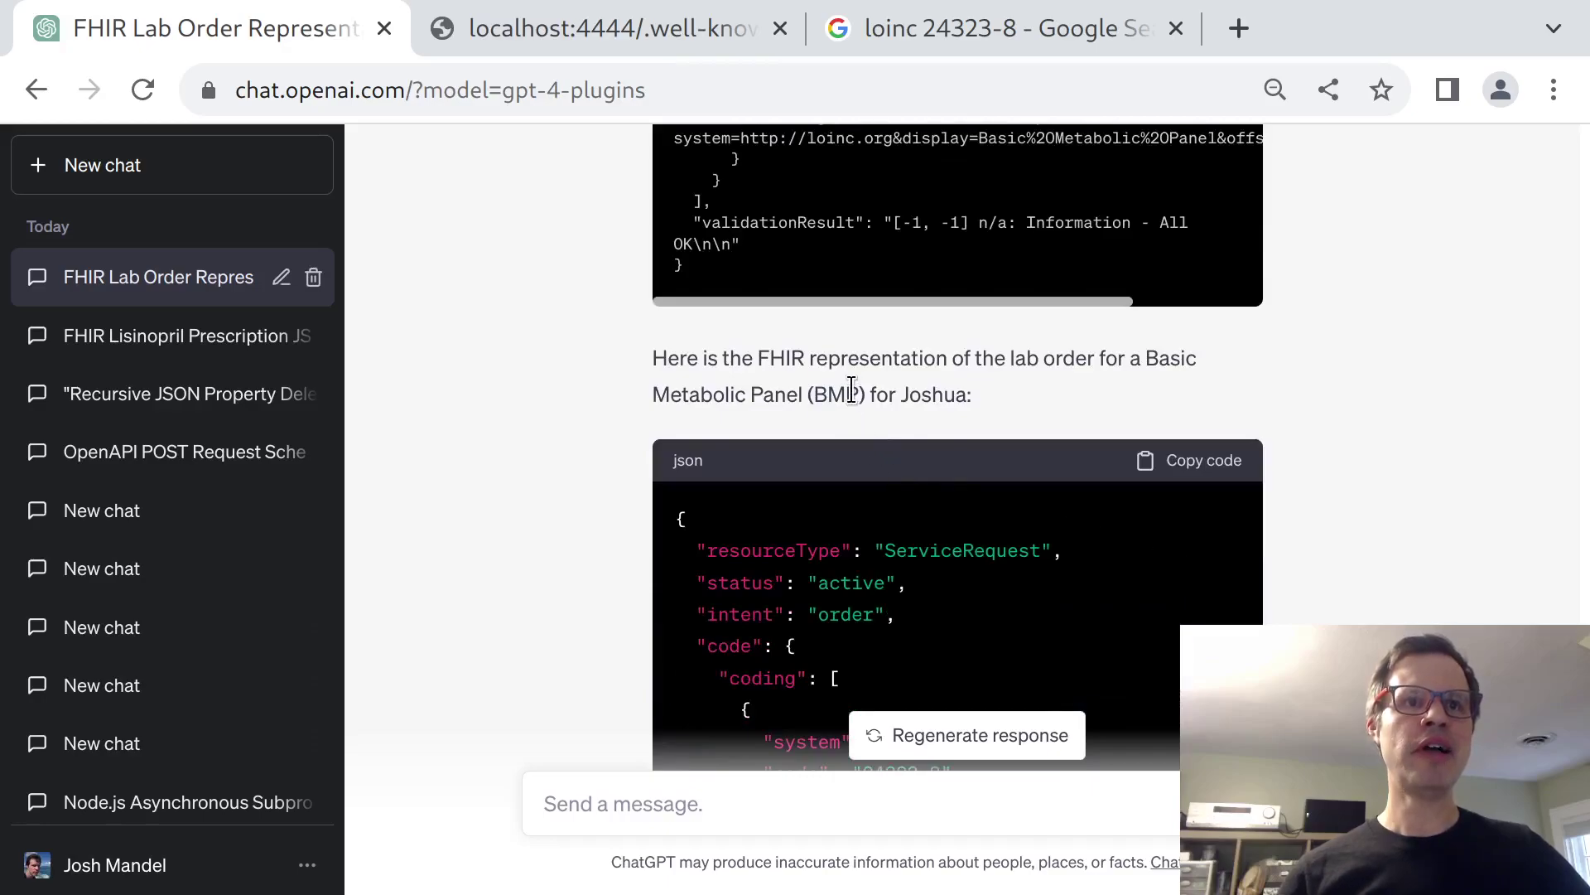
Highlight the BMP order summary sentence and collapse the plugin request details
triple_click(852, 389)
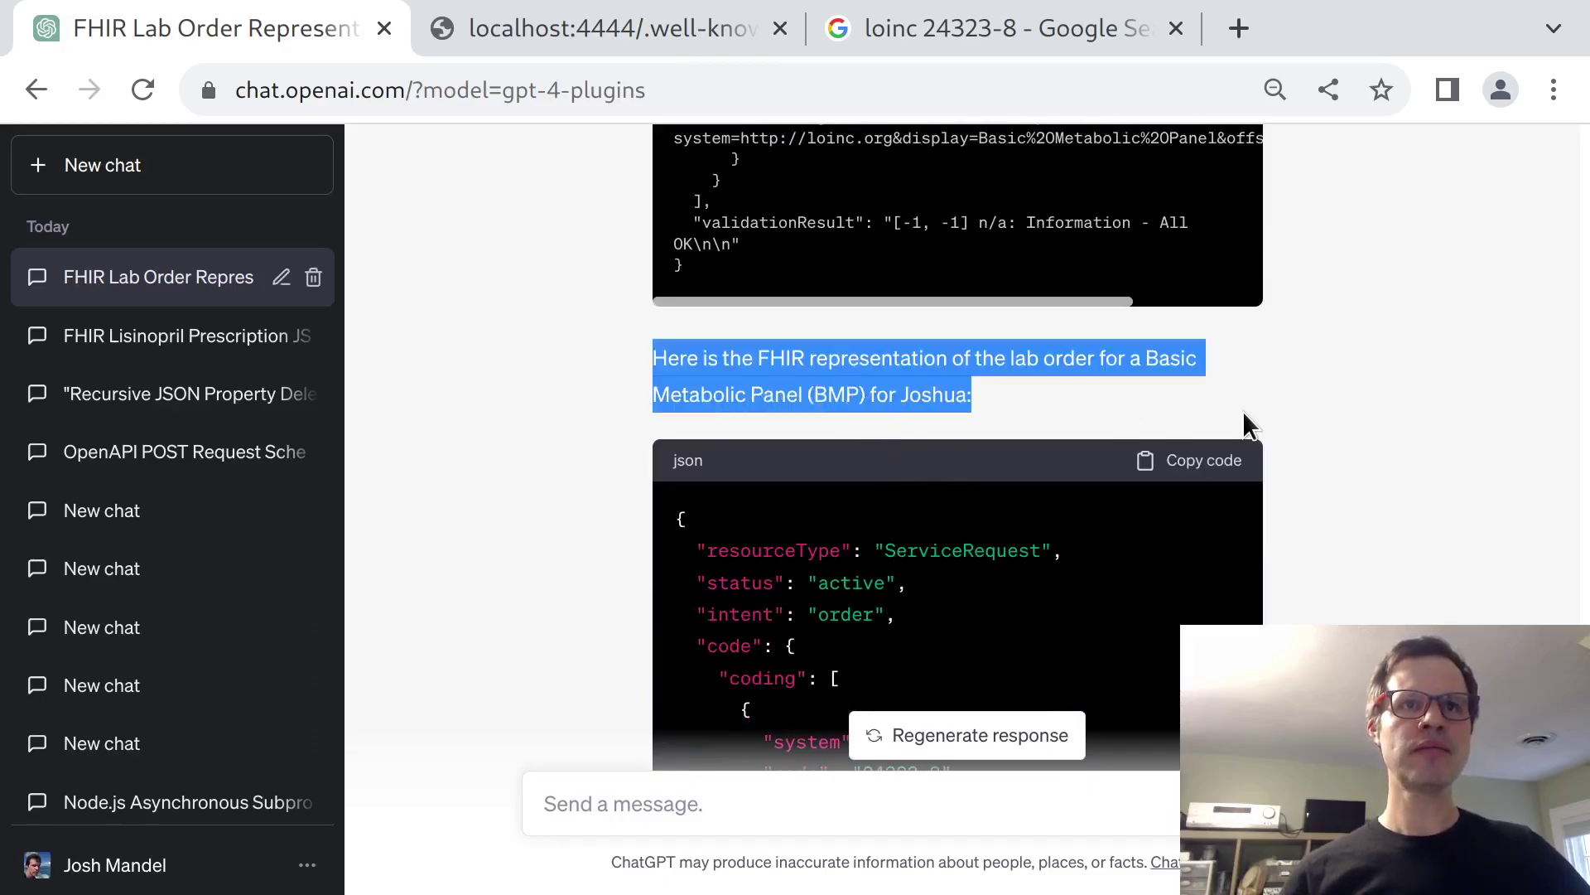
scroll(1248, 427, "up", 10)
scroll(1248, 426, "down", 5)
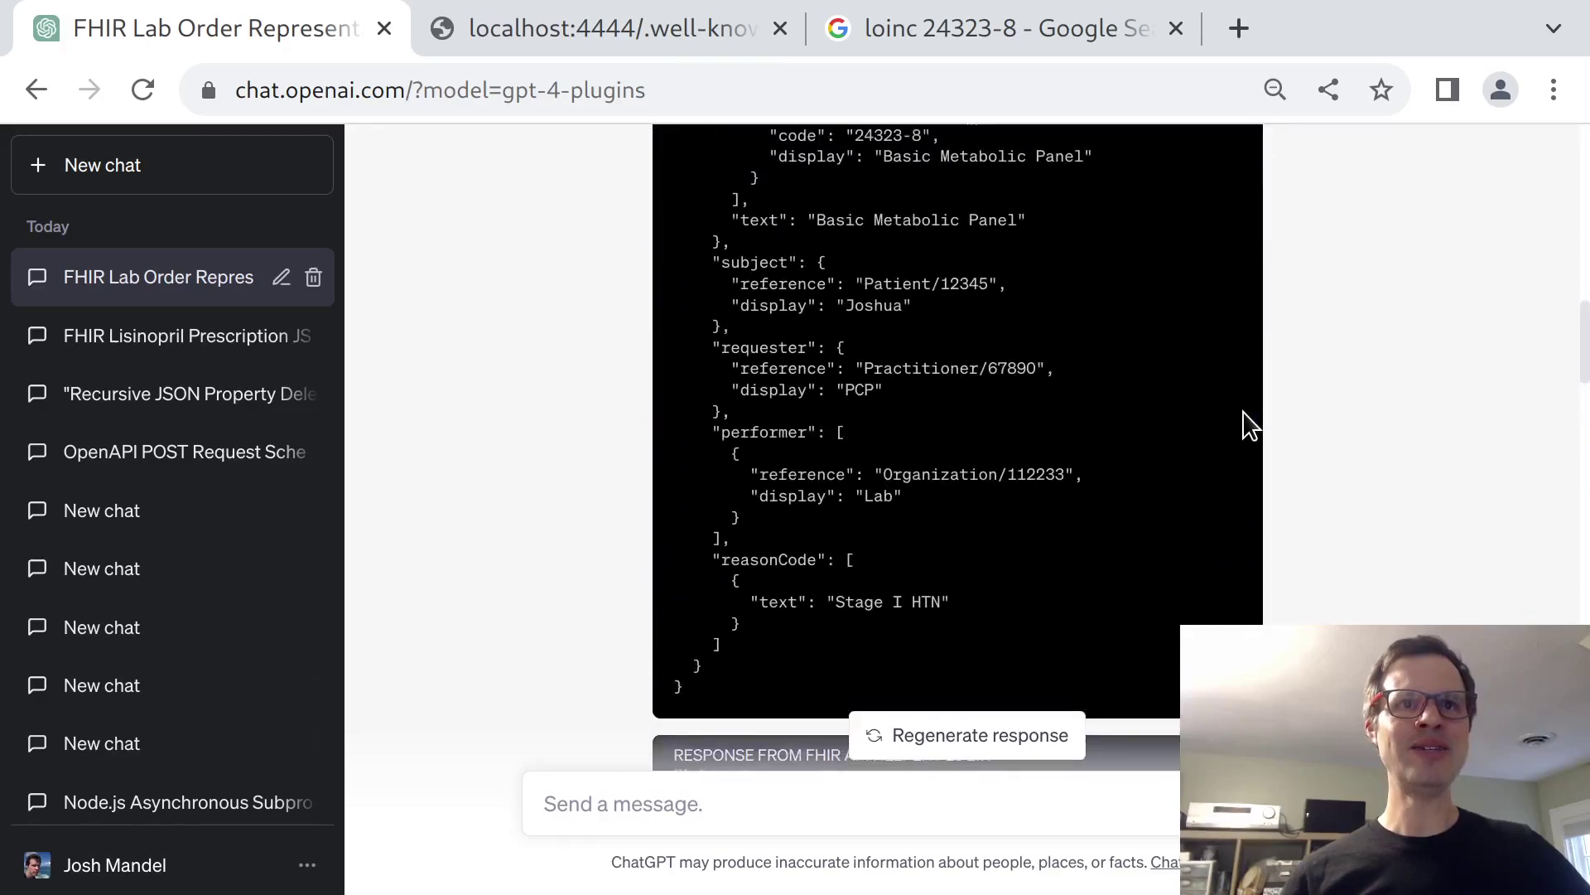
scroll(1249, 426, "up", 7)
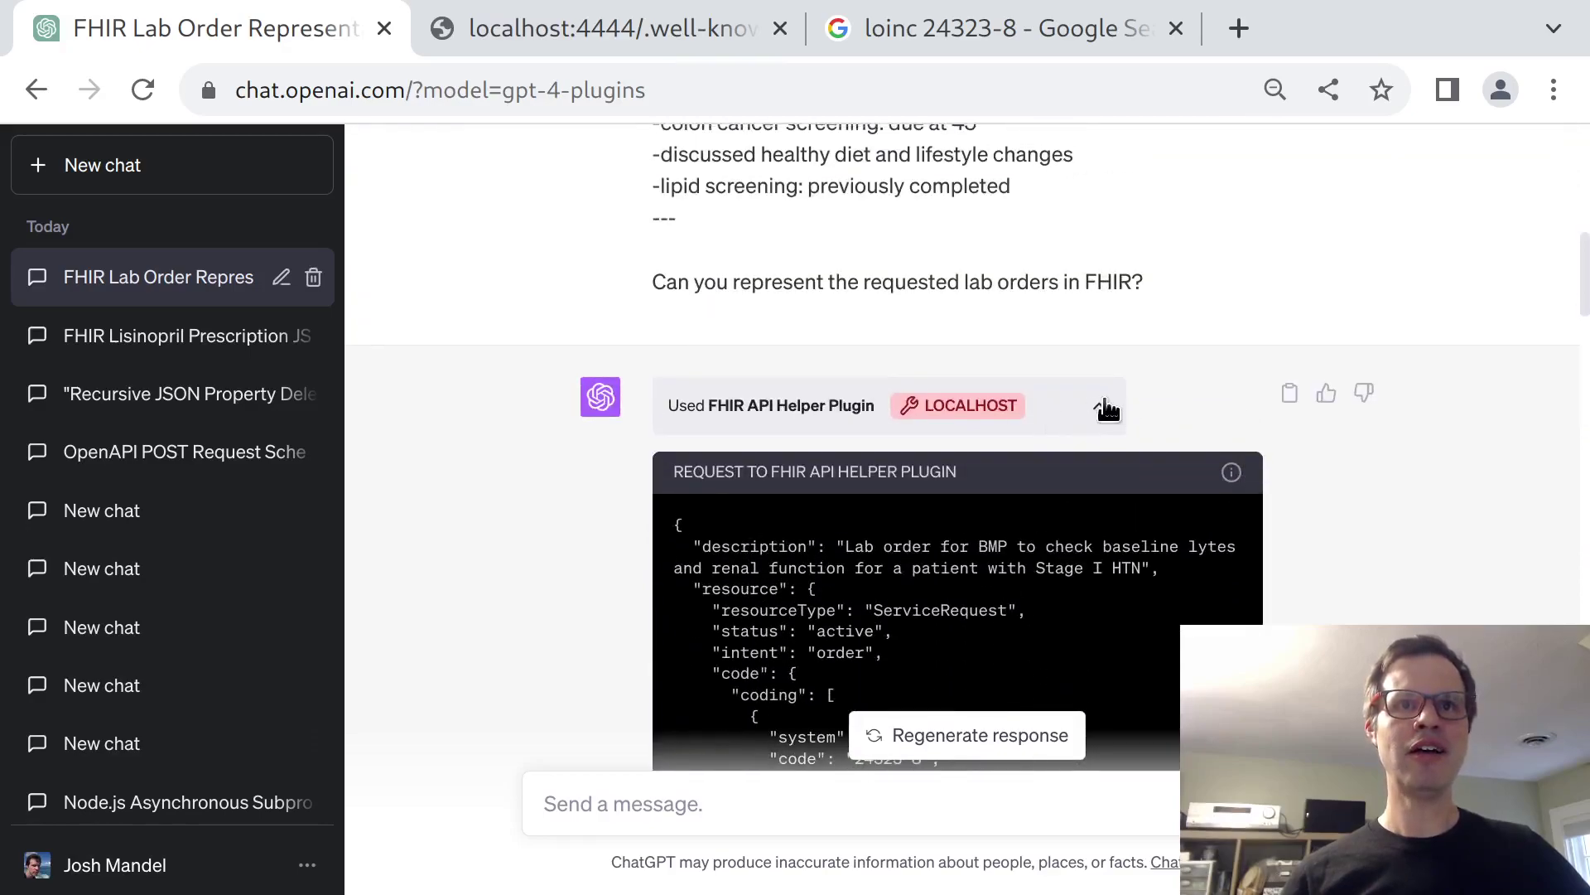
left_click(1106, 407)
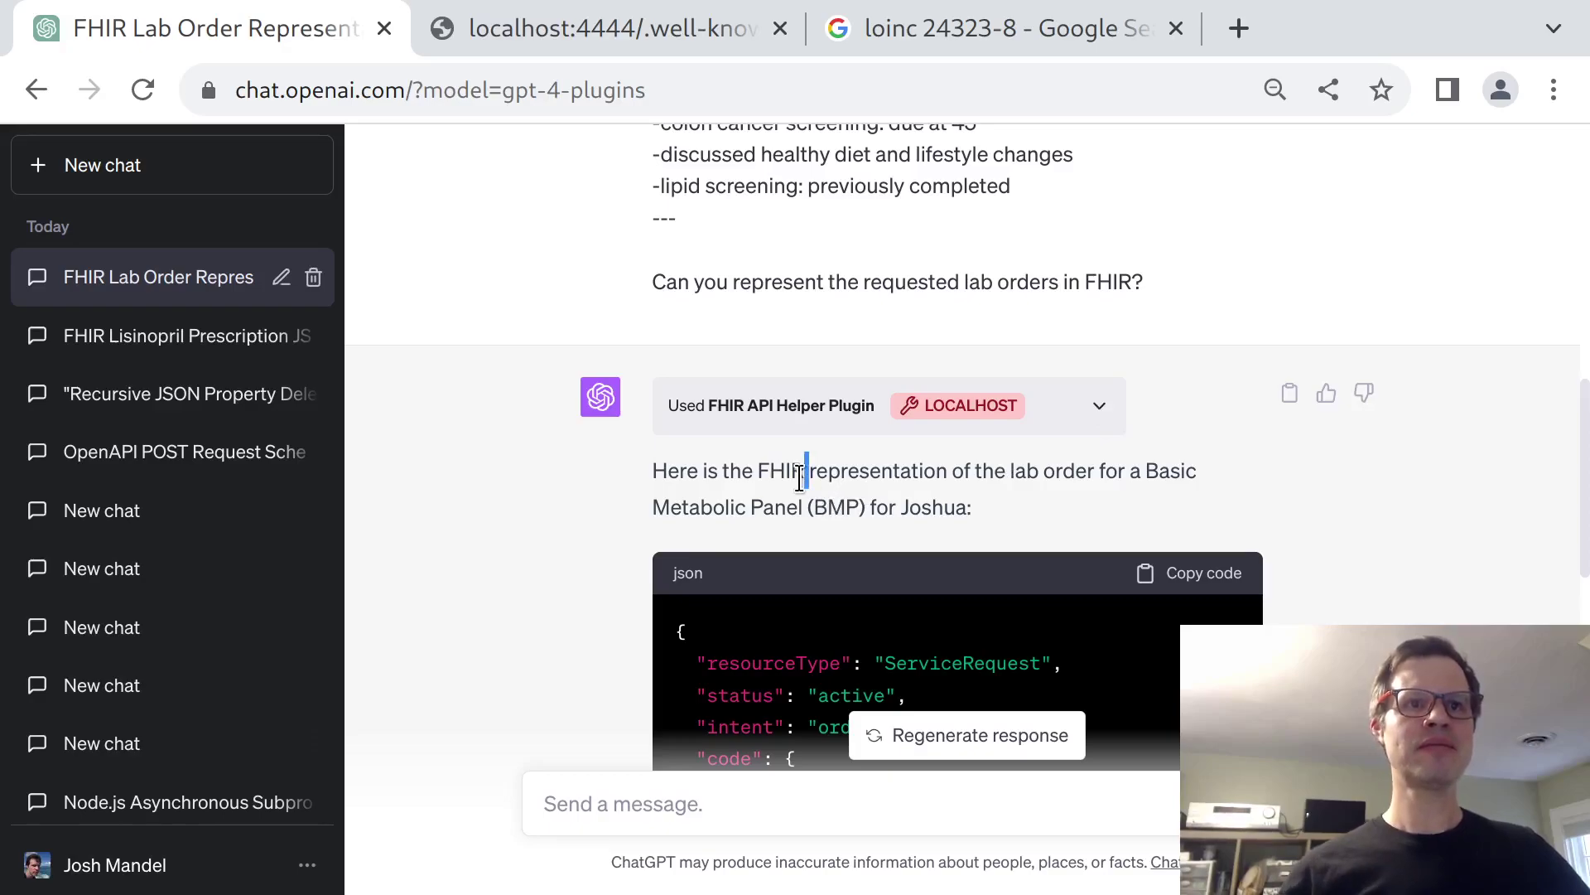
Highlight the assistant's intro sentence and select the LOINC code 24323-8 in its JSON
scroll(596, 507, "down", 1)
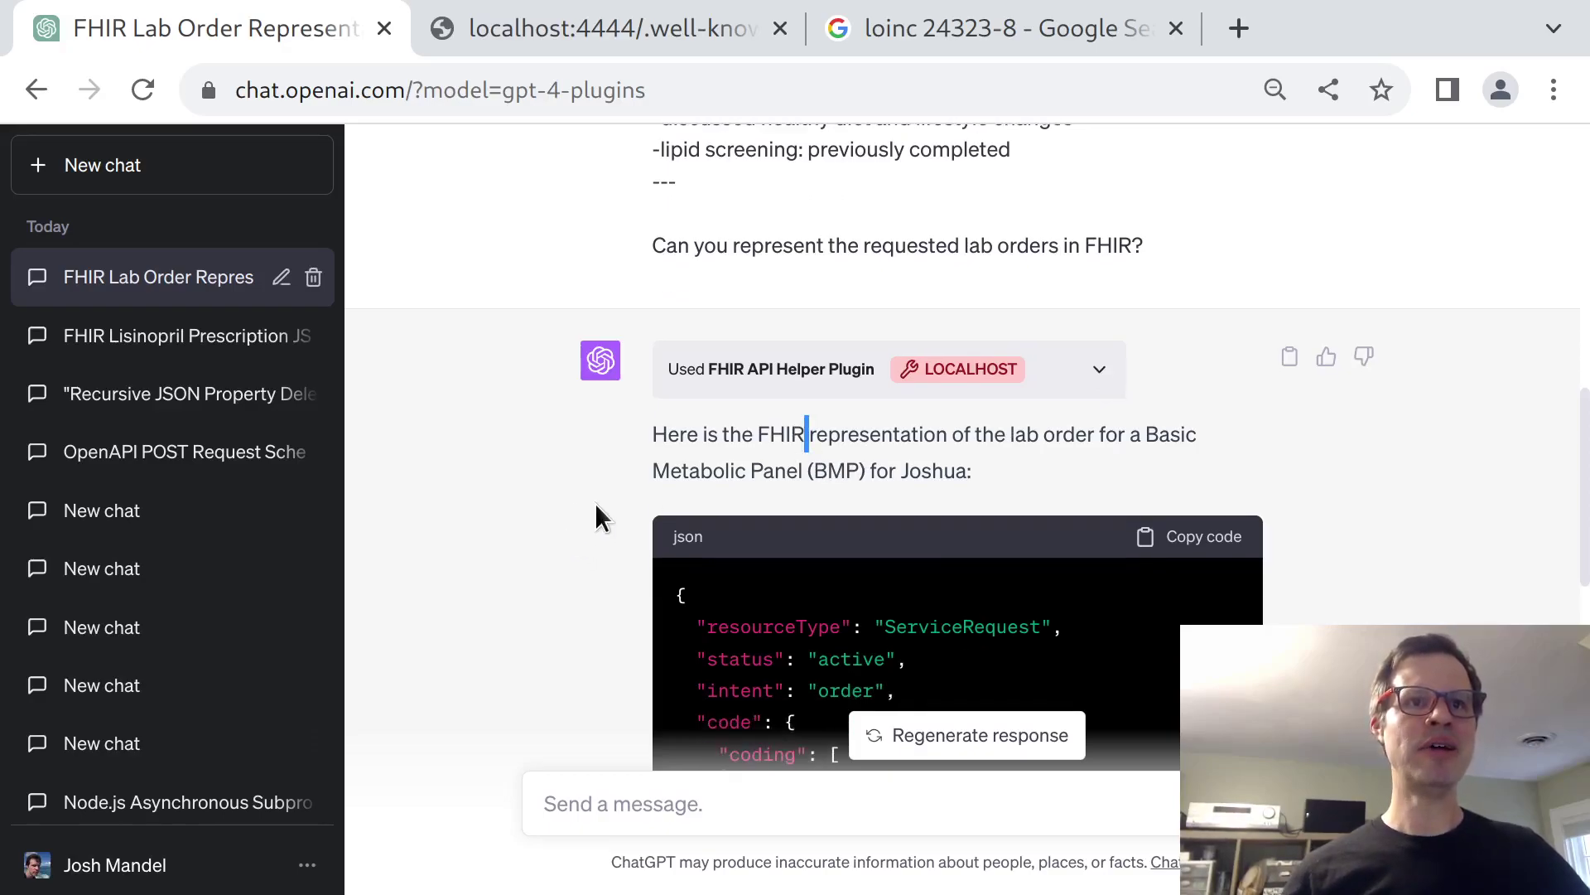
left_click_drag(646, 454, 1009, 479)
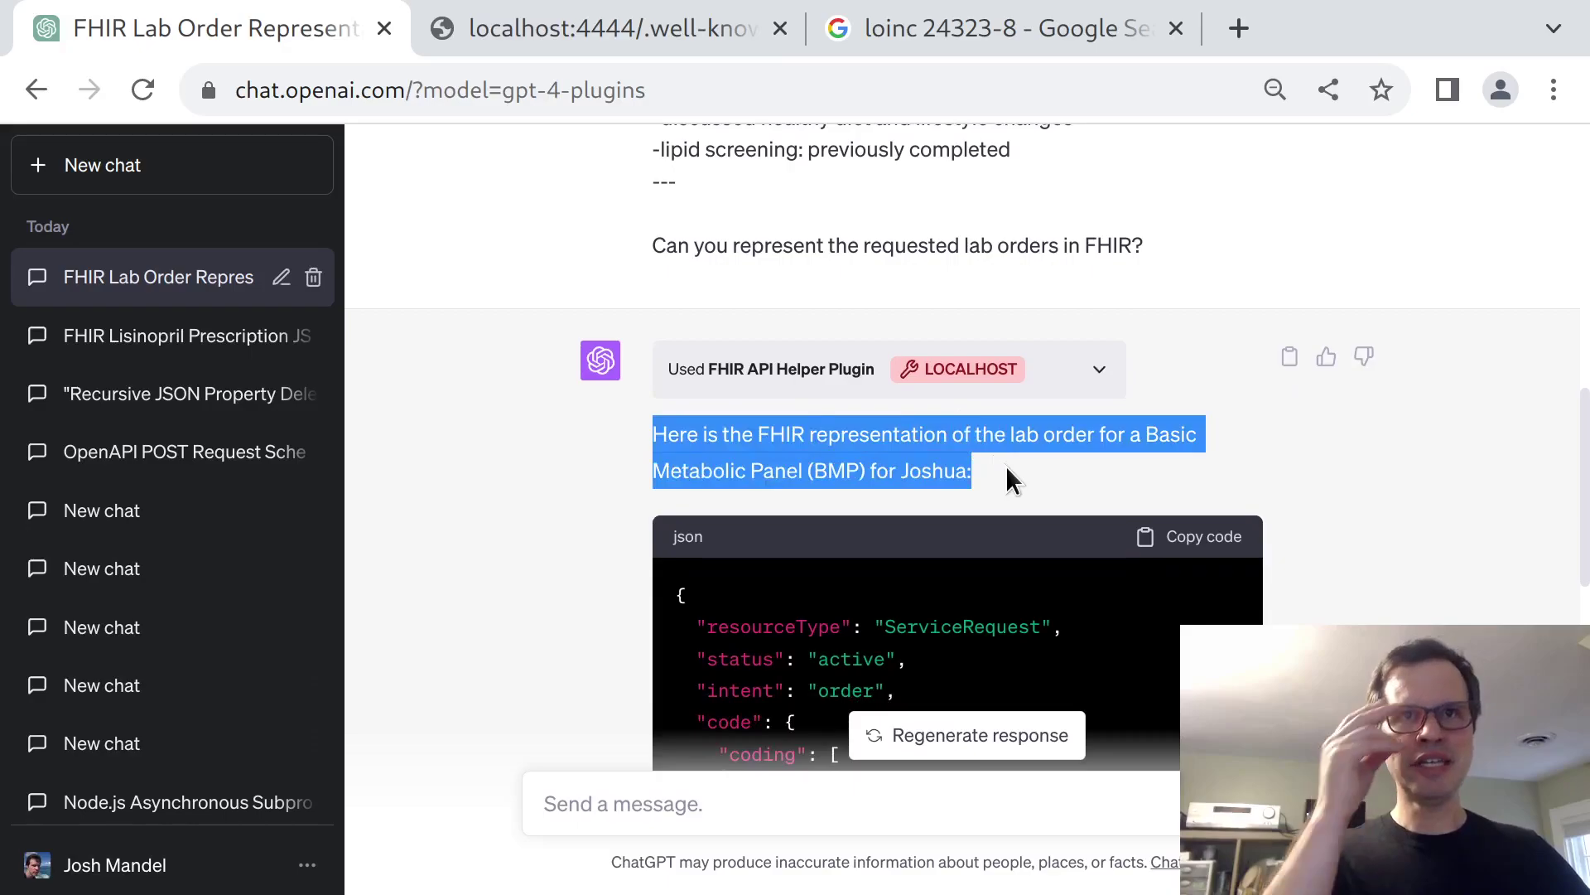
scroll(1005, 474, "down", 3)
left_click(1360, 518)
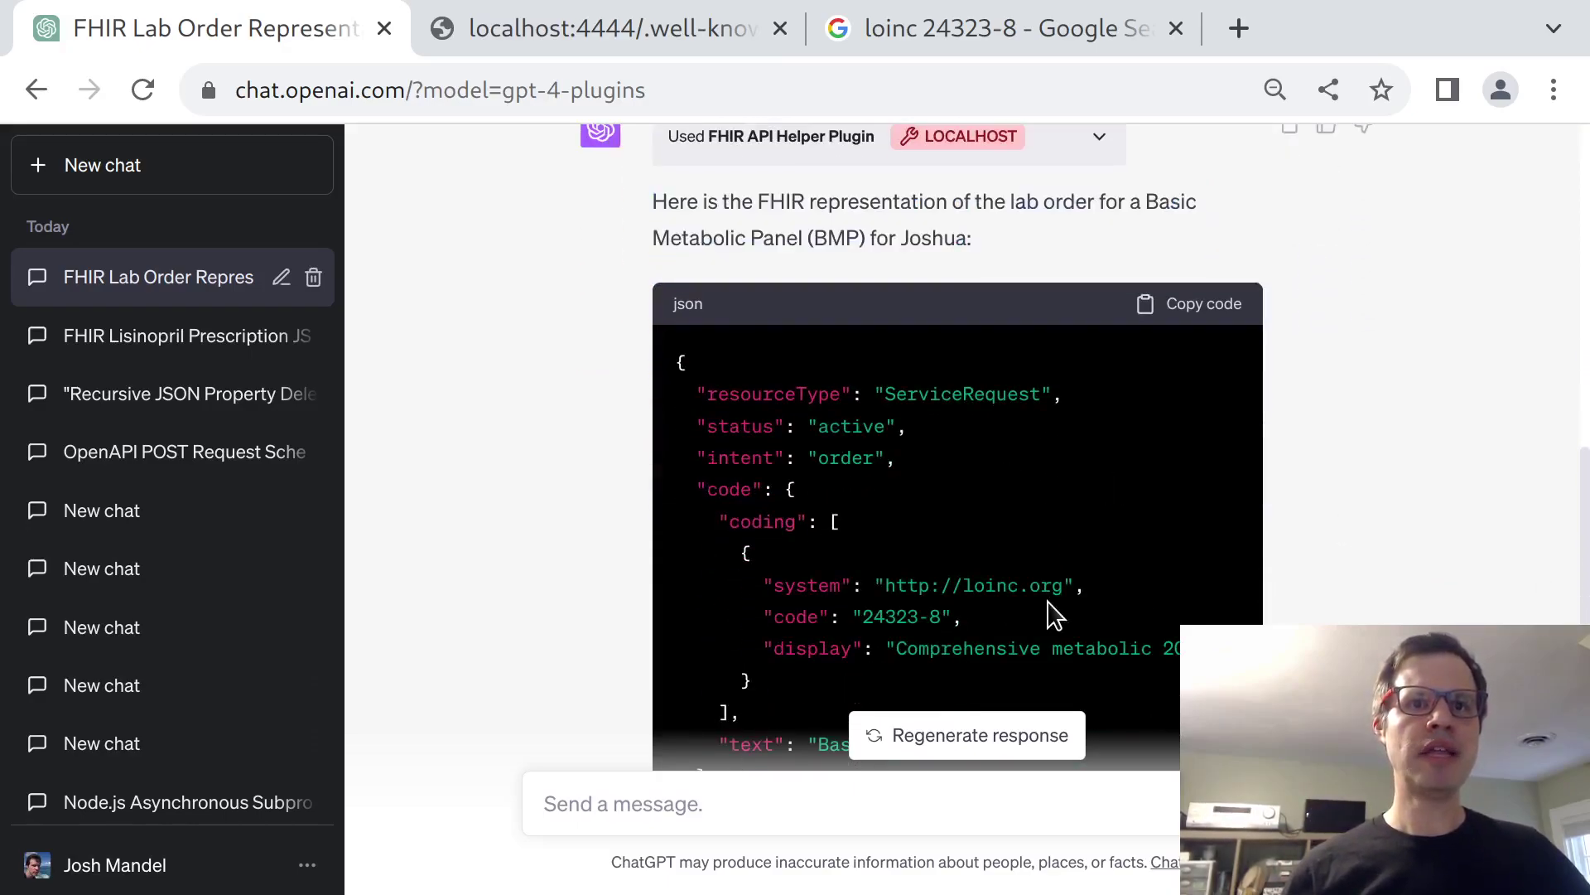
scroll(1050, 613, "right", 3)
scroll(1051, 613, "left", 3)
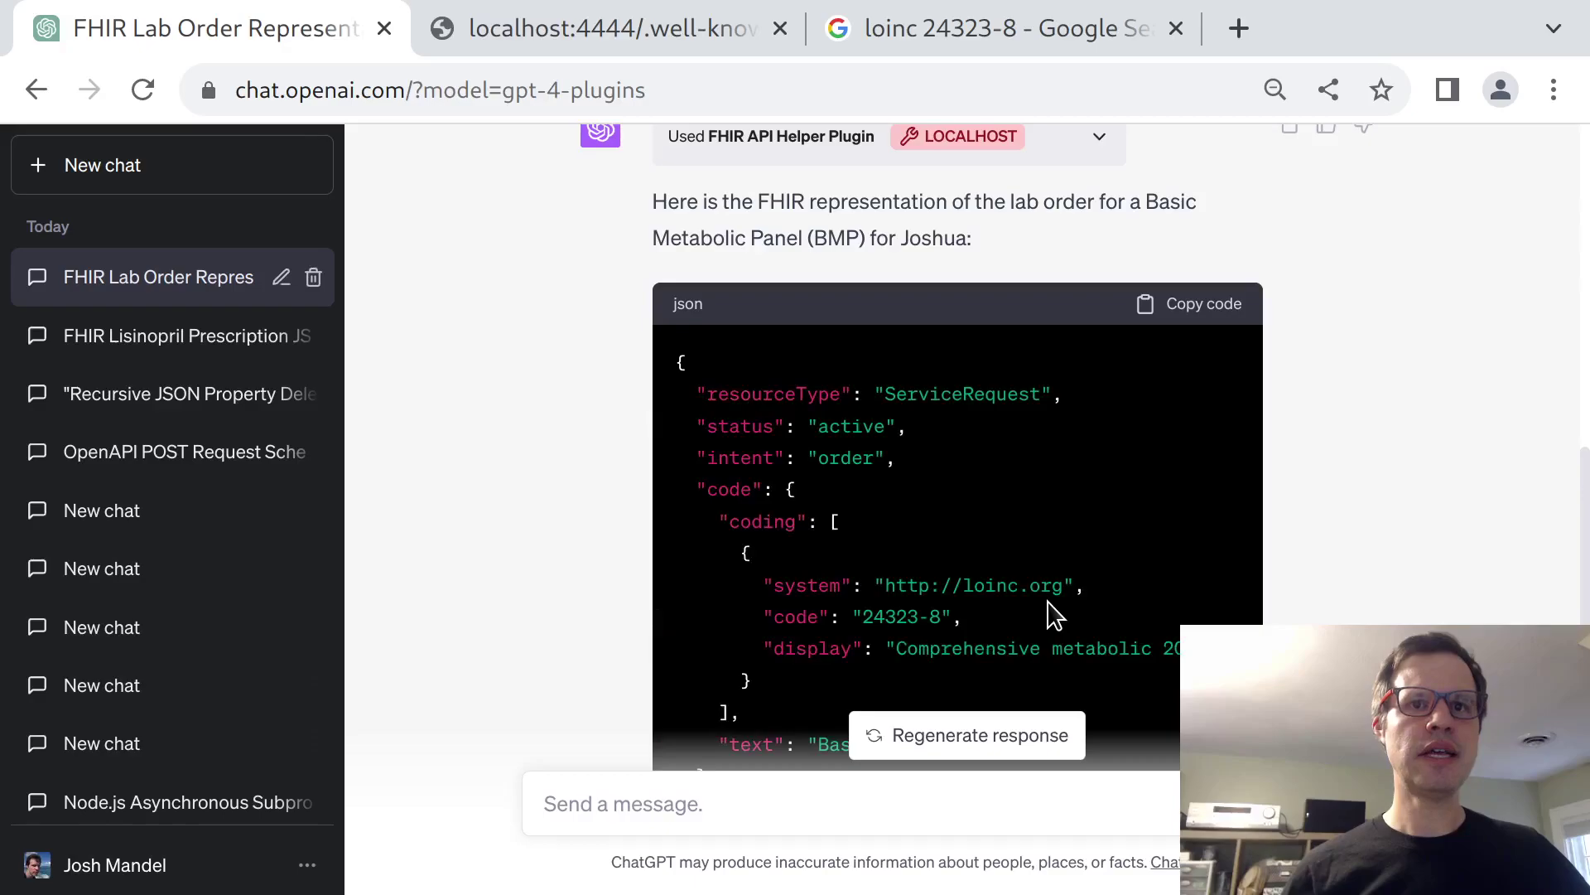
double_click(909, 617)
left_click_drag(908, 618, 929, 617)
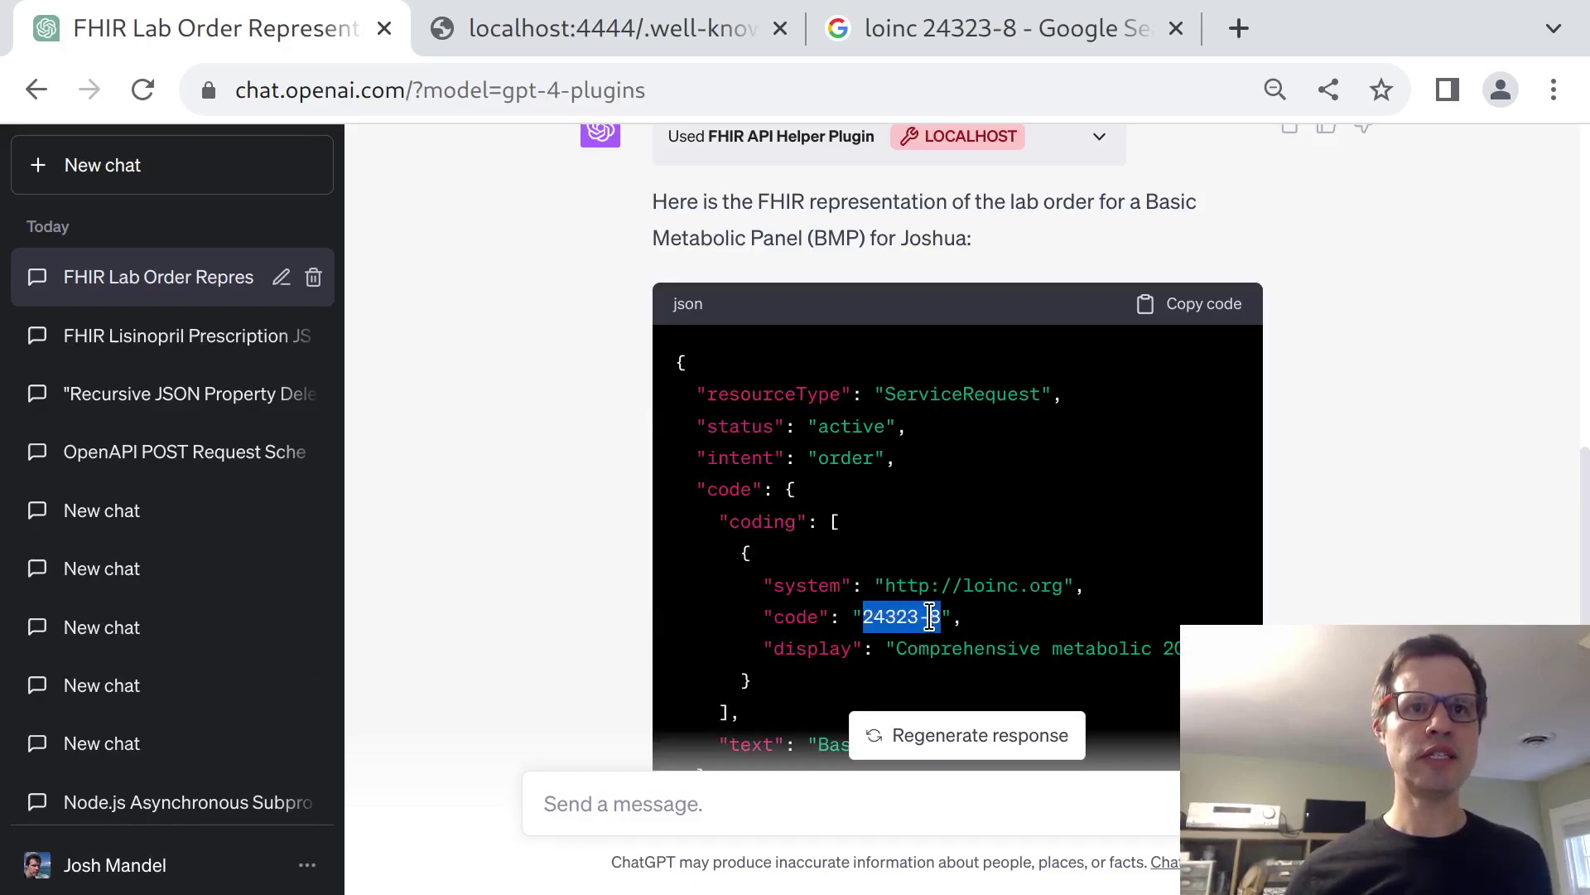
Search the page for 24323-8 with the plugin details expanded, jumping to the request
key("ctrl+f")
scroll(930, 617, "up", 5)
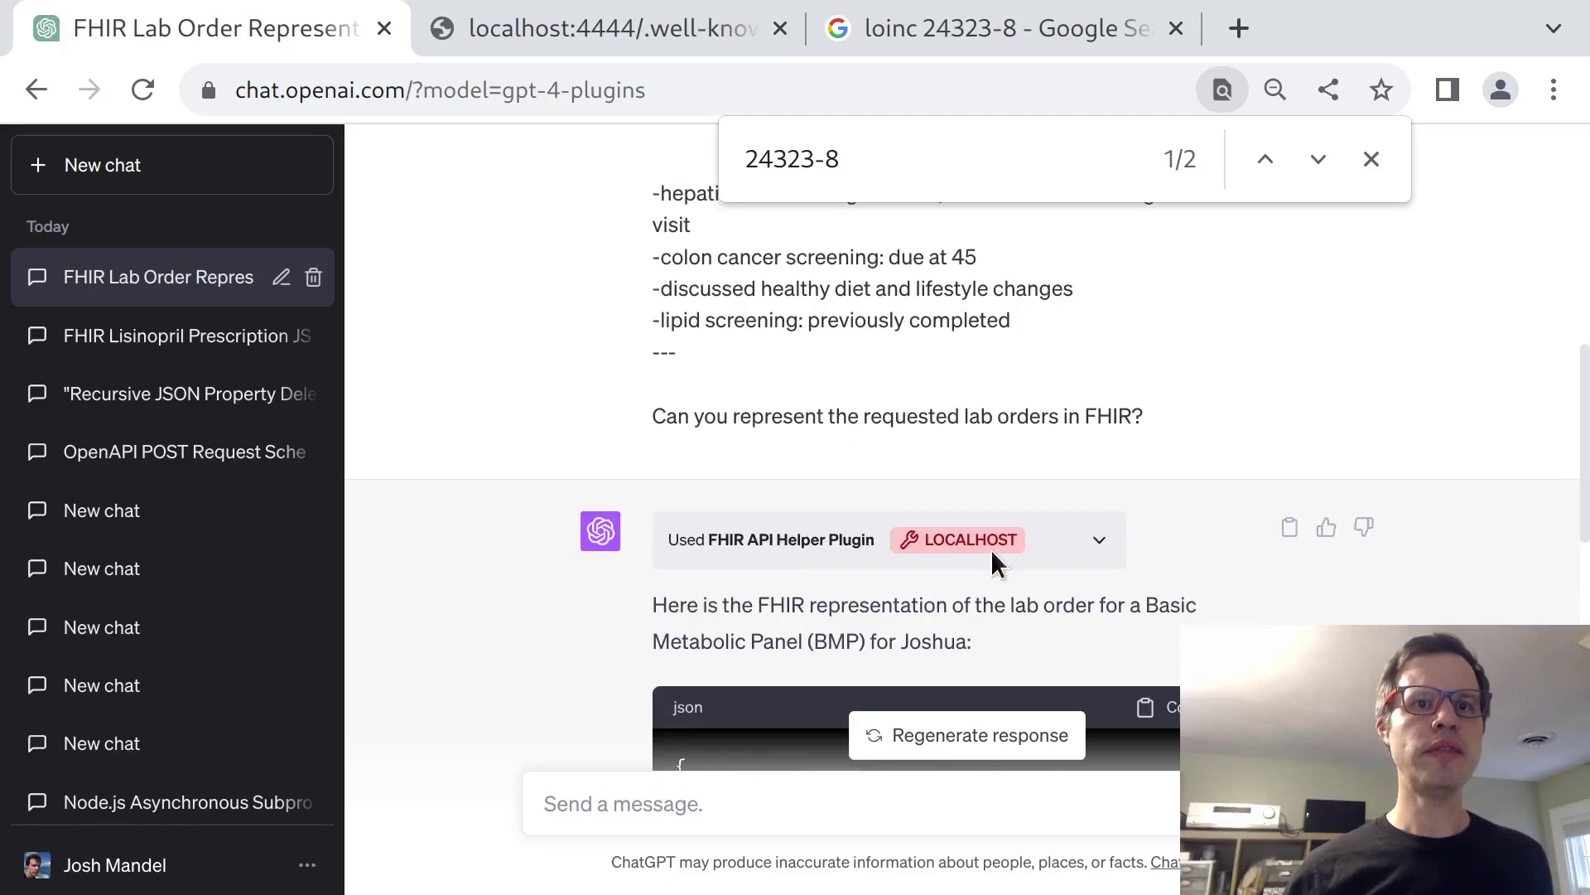
left_click(1100, 543)
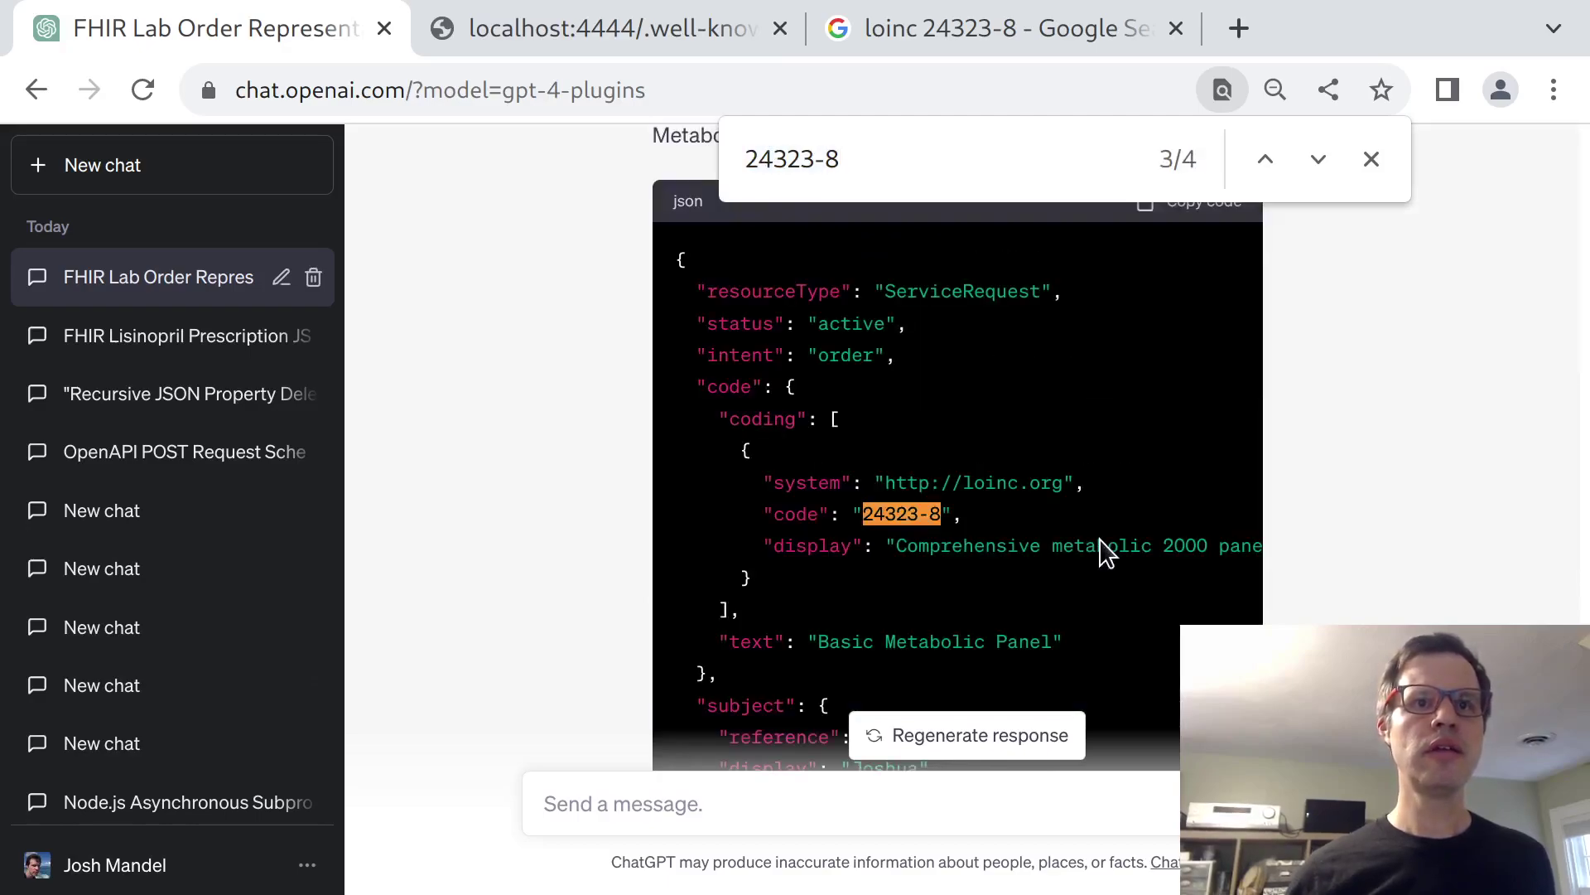
key("Return")
key("Return")
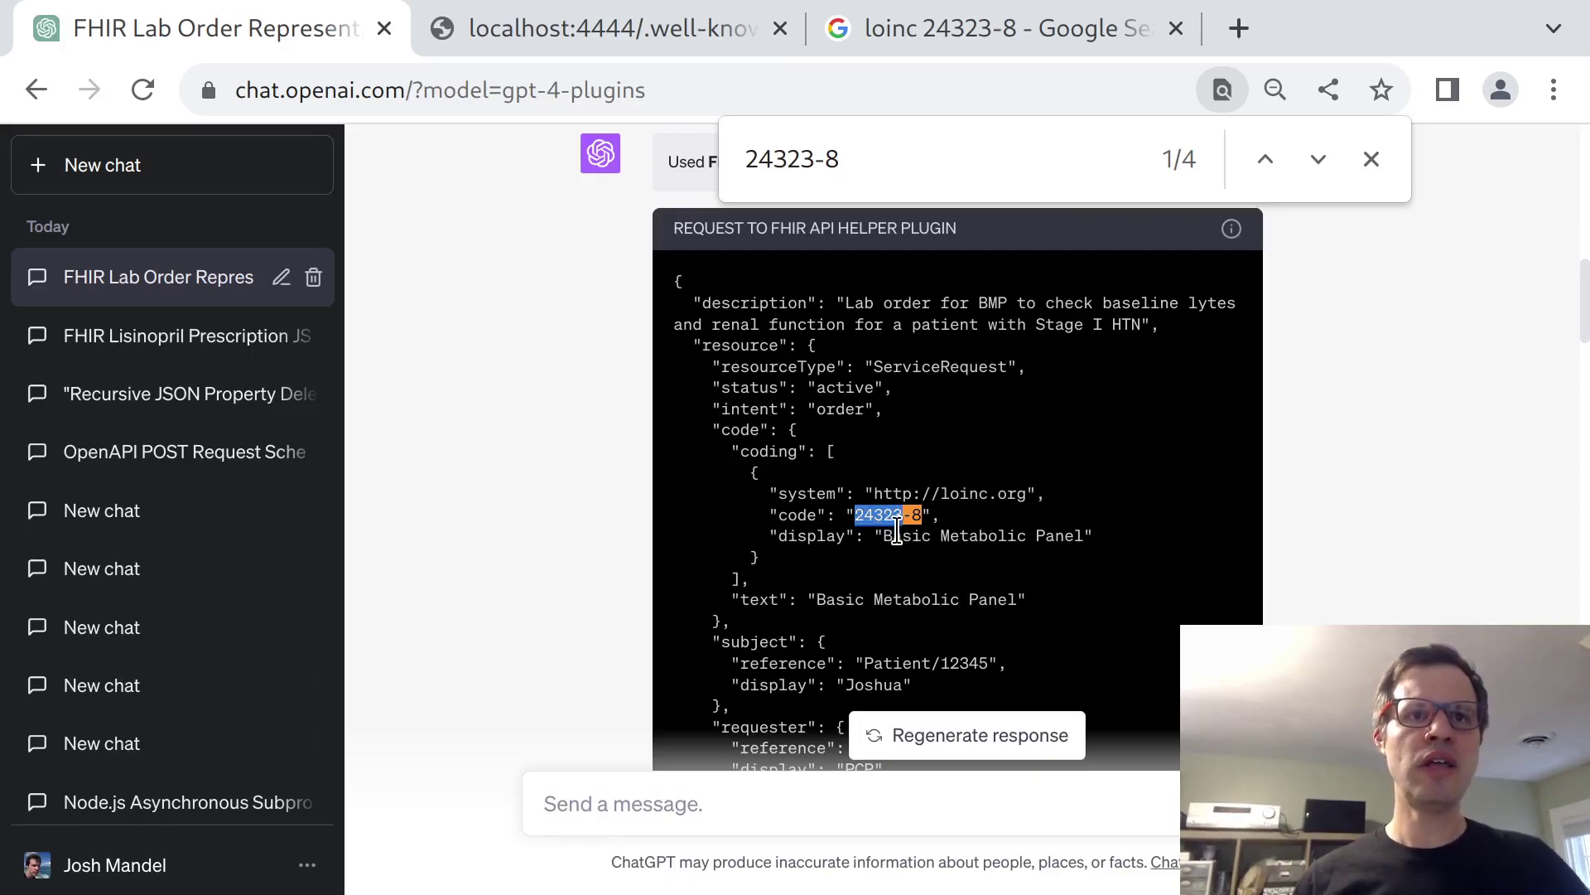
Highlight the request's code line and its 'Basic Metabolic Panel' display name
left_click_drag(893, 537, 952, 515)
left_click_drag(1068, 536, 1074, 536)
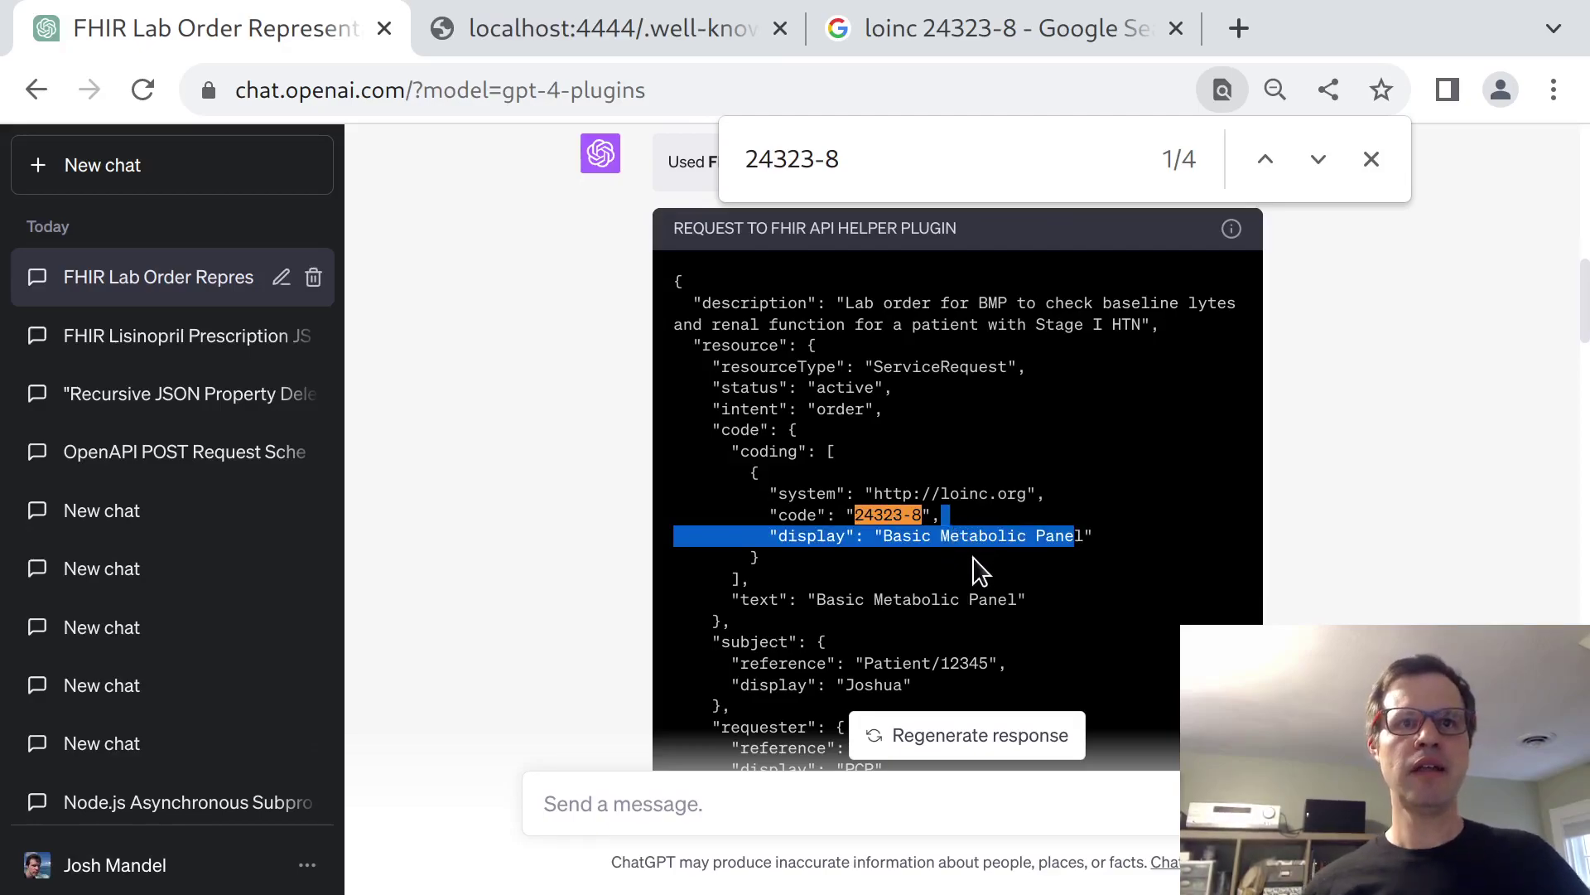
left_click(969, 558)
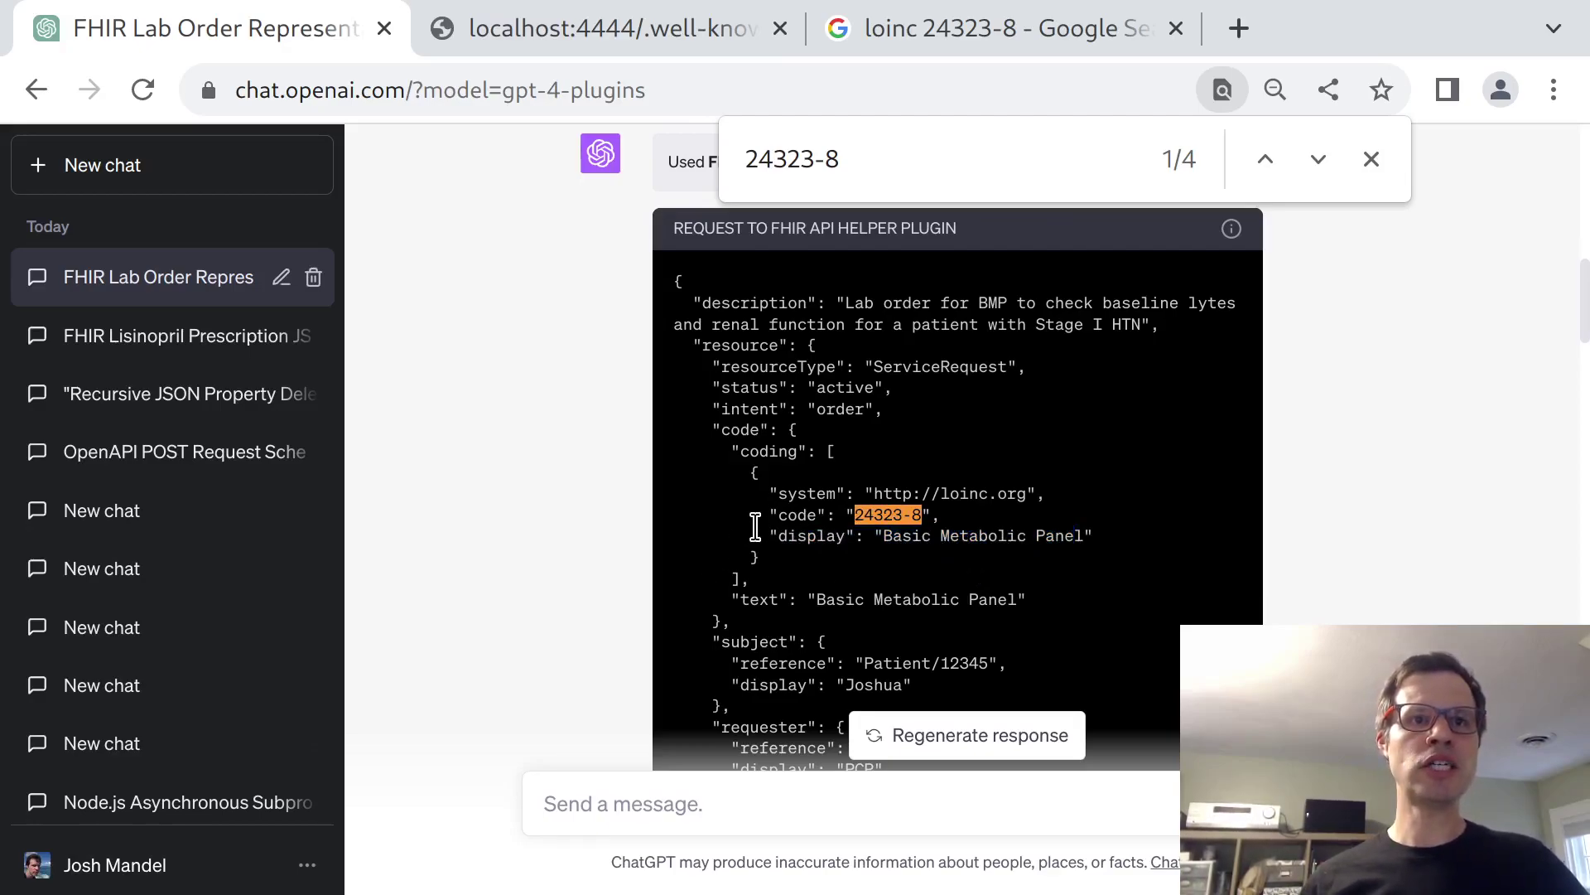
left_click_drag(756, 527, 896, 514)
triple_click(911, 515)
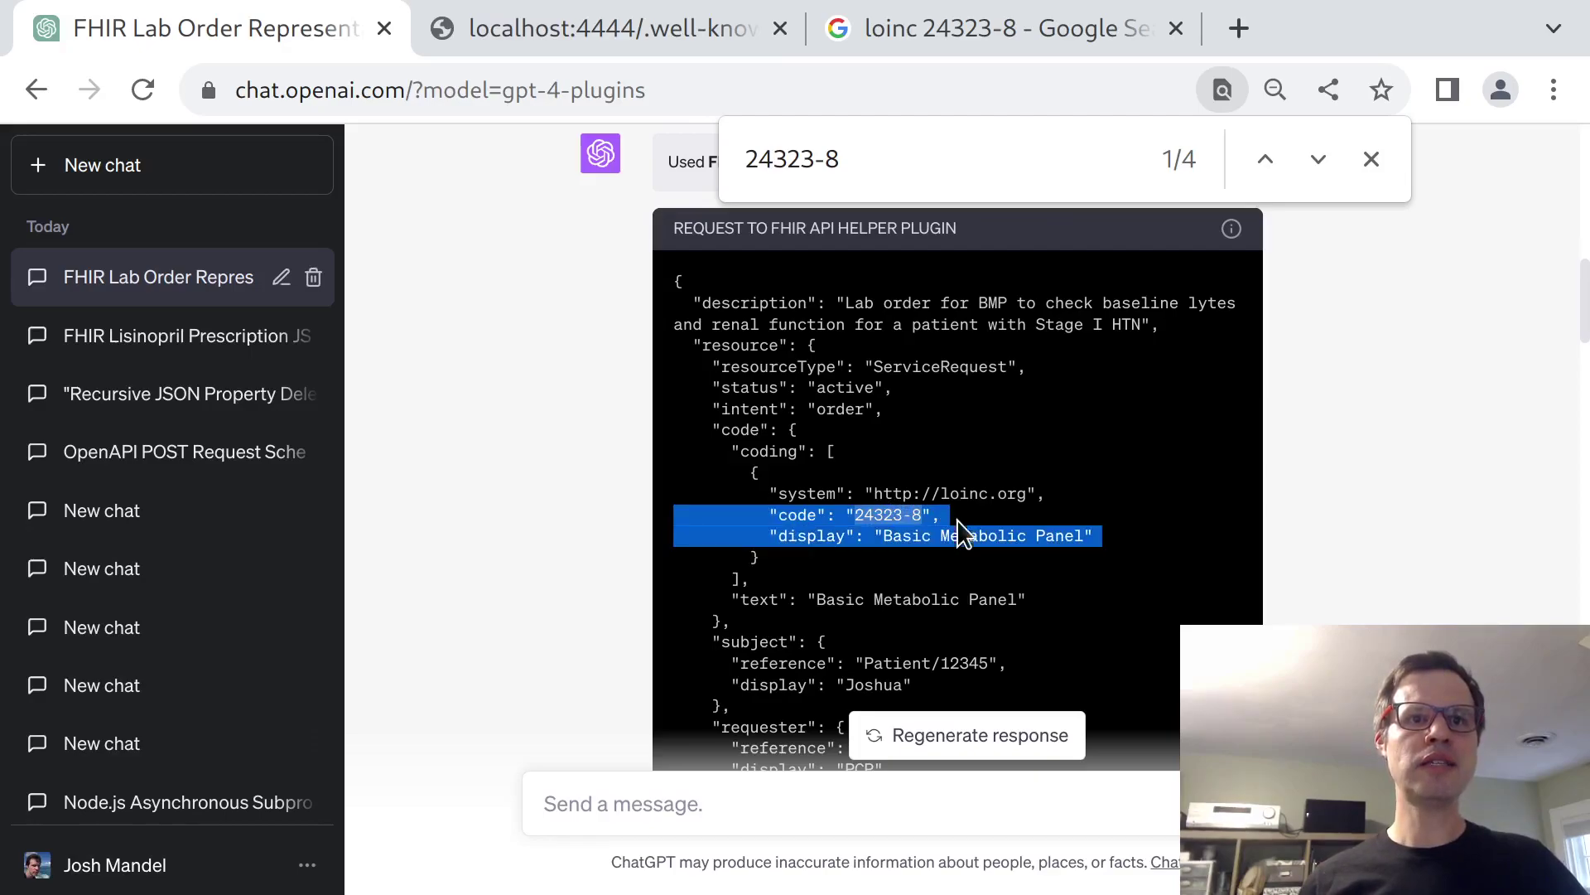
left_click_drag(893, 536, 1066, 536)
scroll(1234, 593, "down", 13)
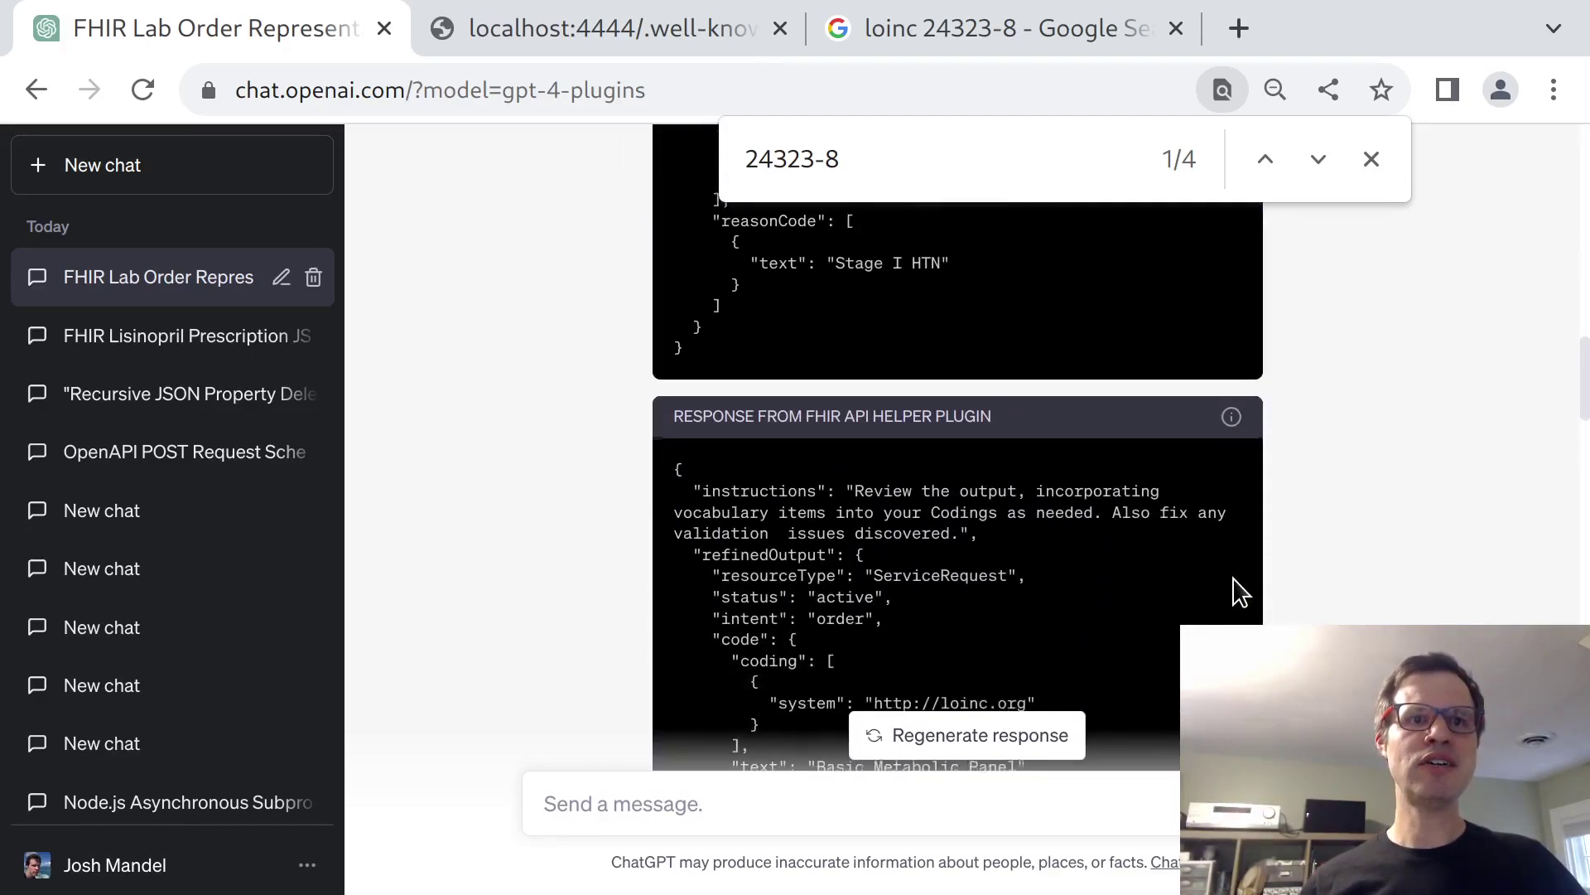
scroll(1091, 460, "down", 4)
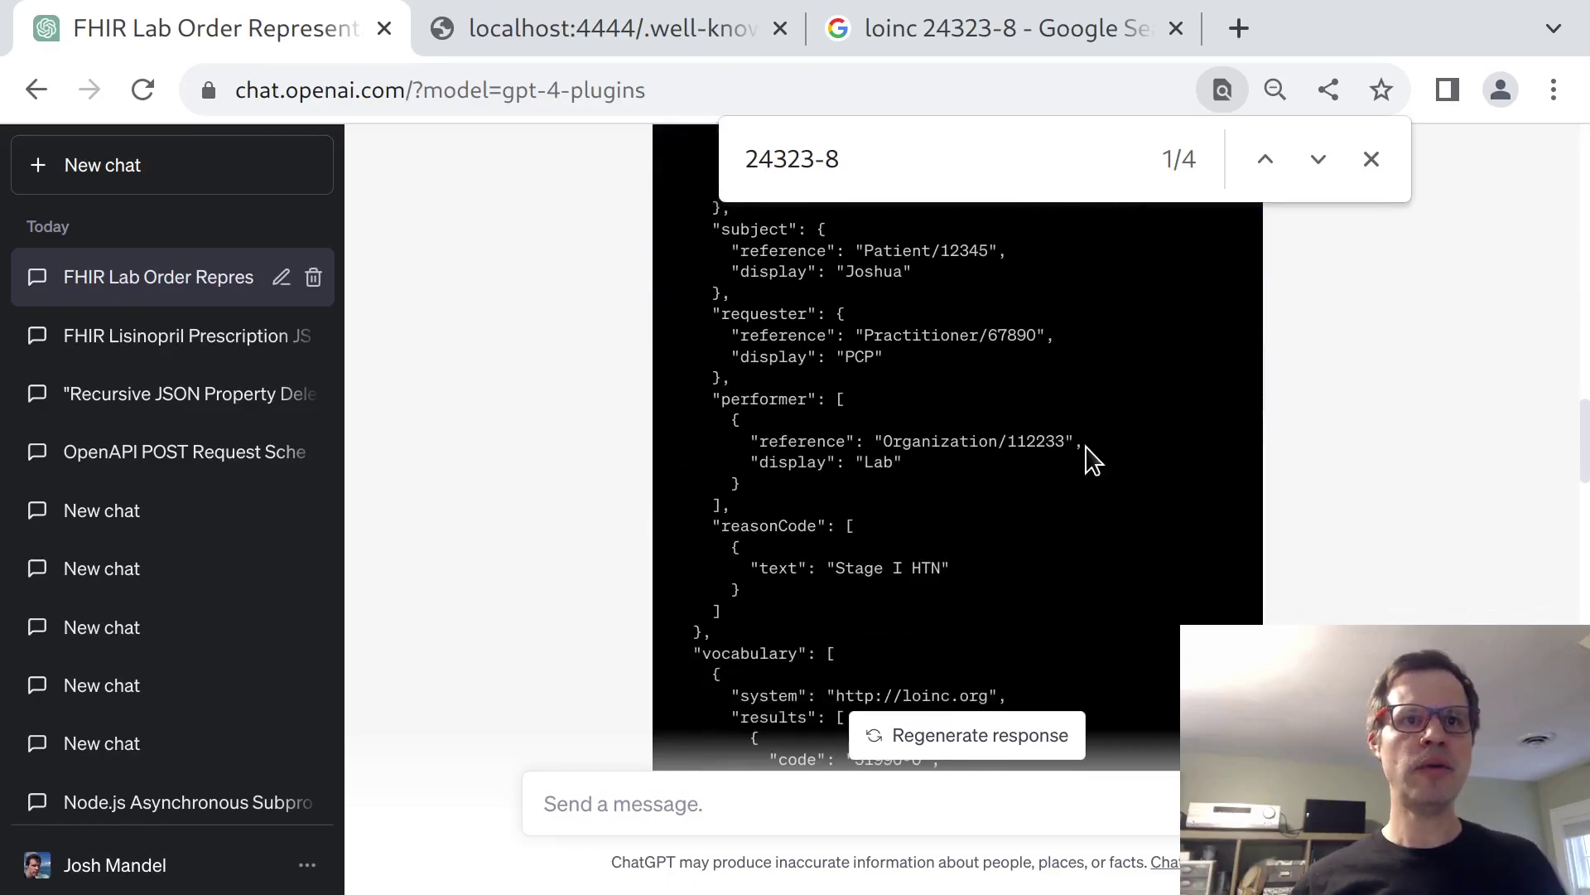
Jump to the next match and highlight the 'Comprehensive metabolic 2000 panel' display name
key("Return")
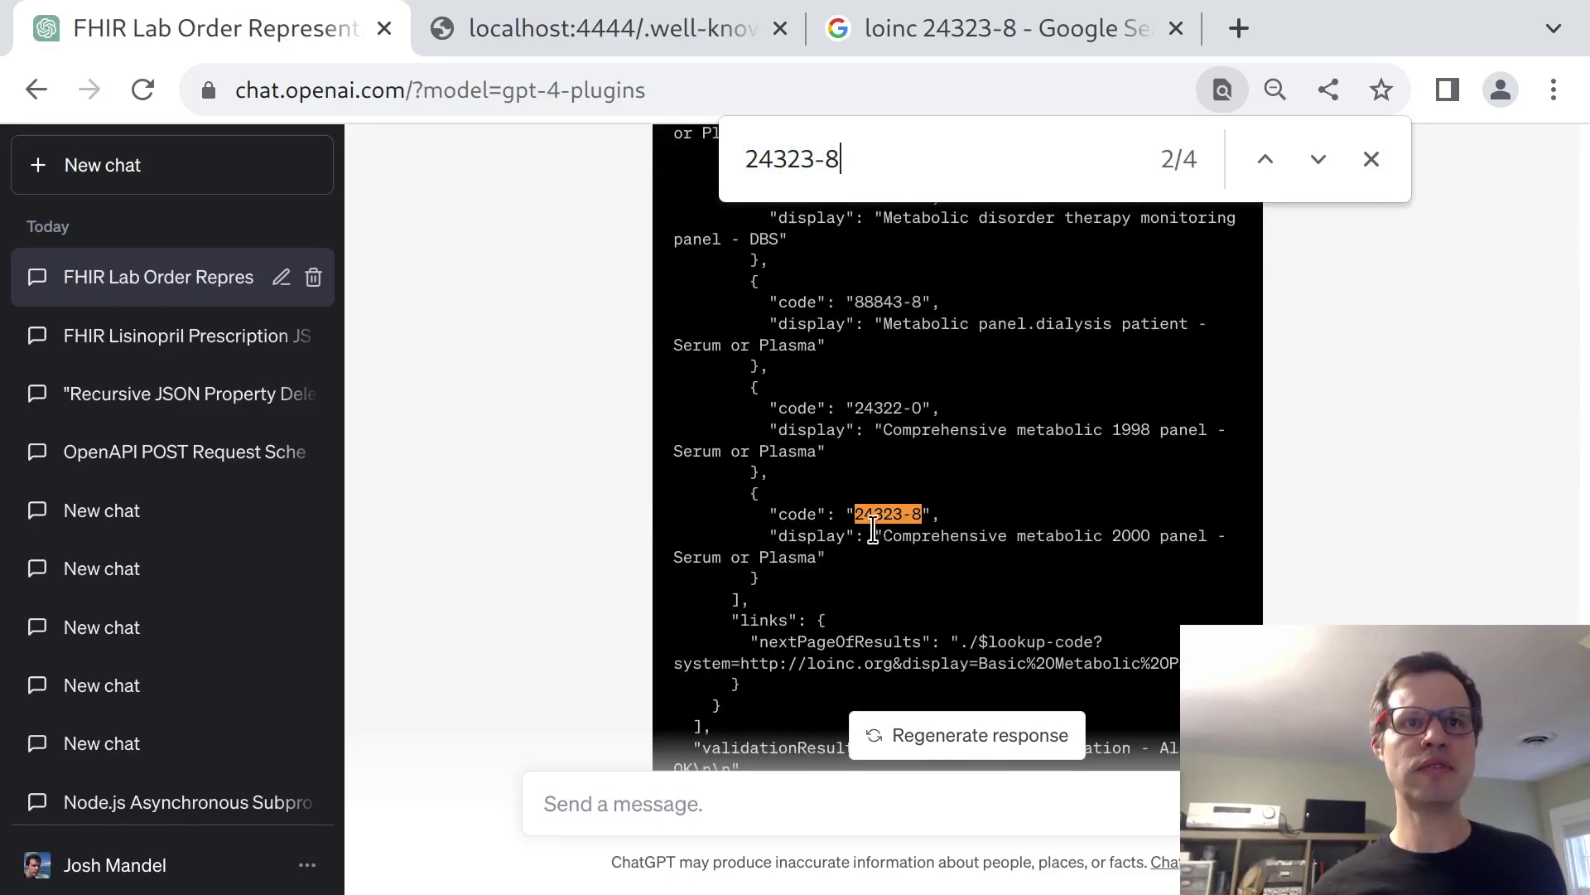
left_click_drag(892, 536, 826, 557)
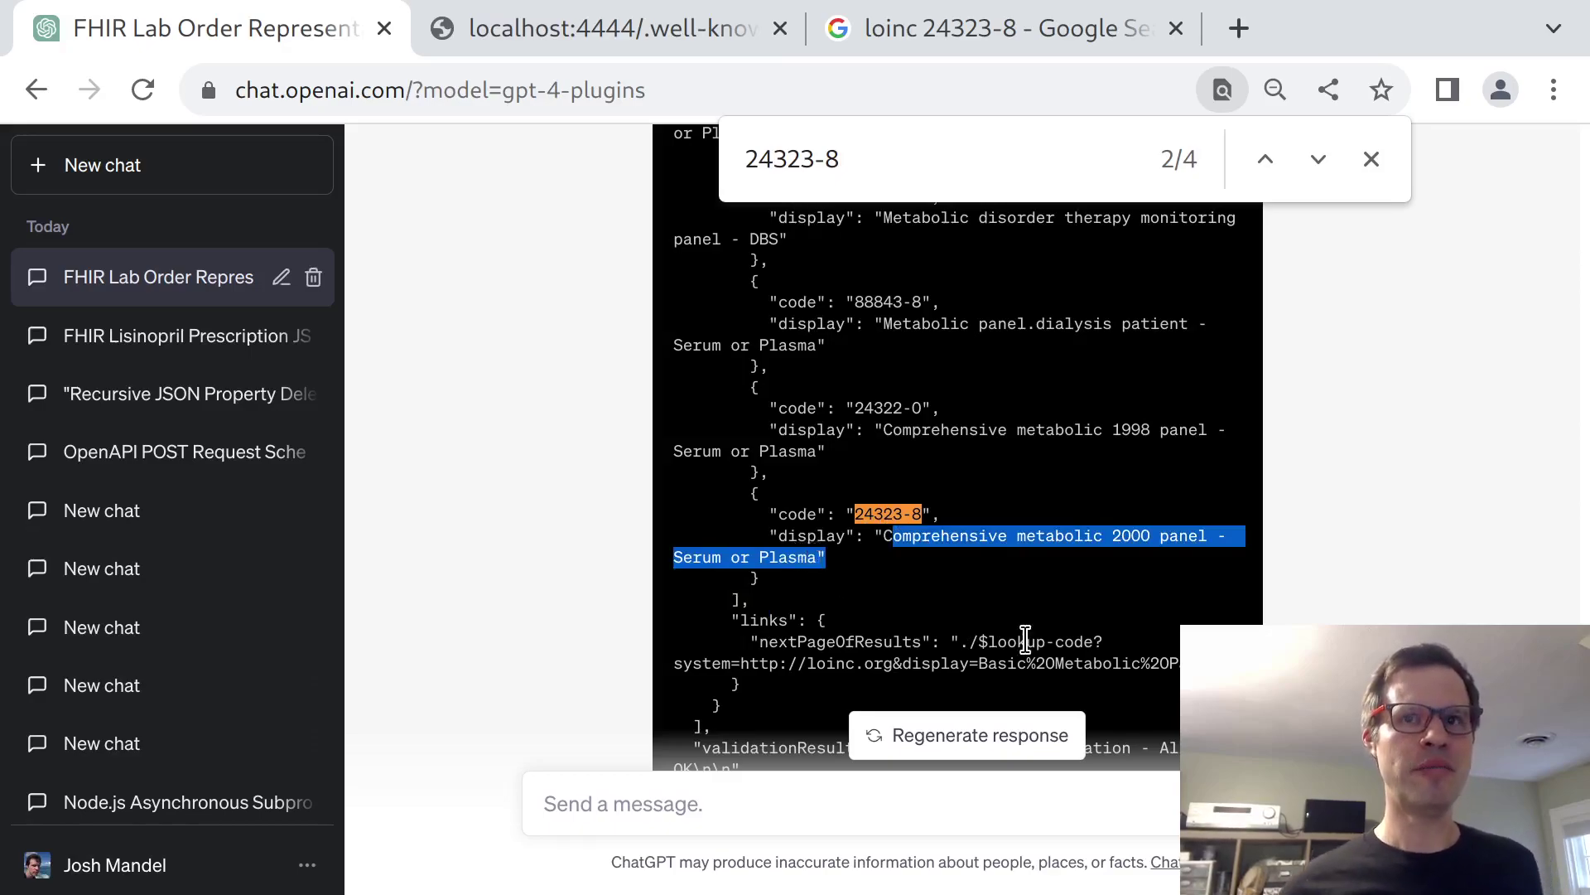
scroll(1175, 657, "down", 10)
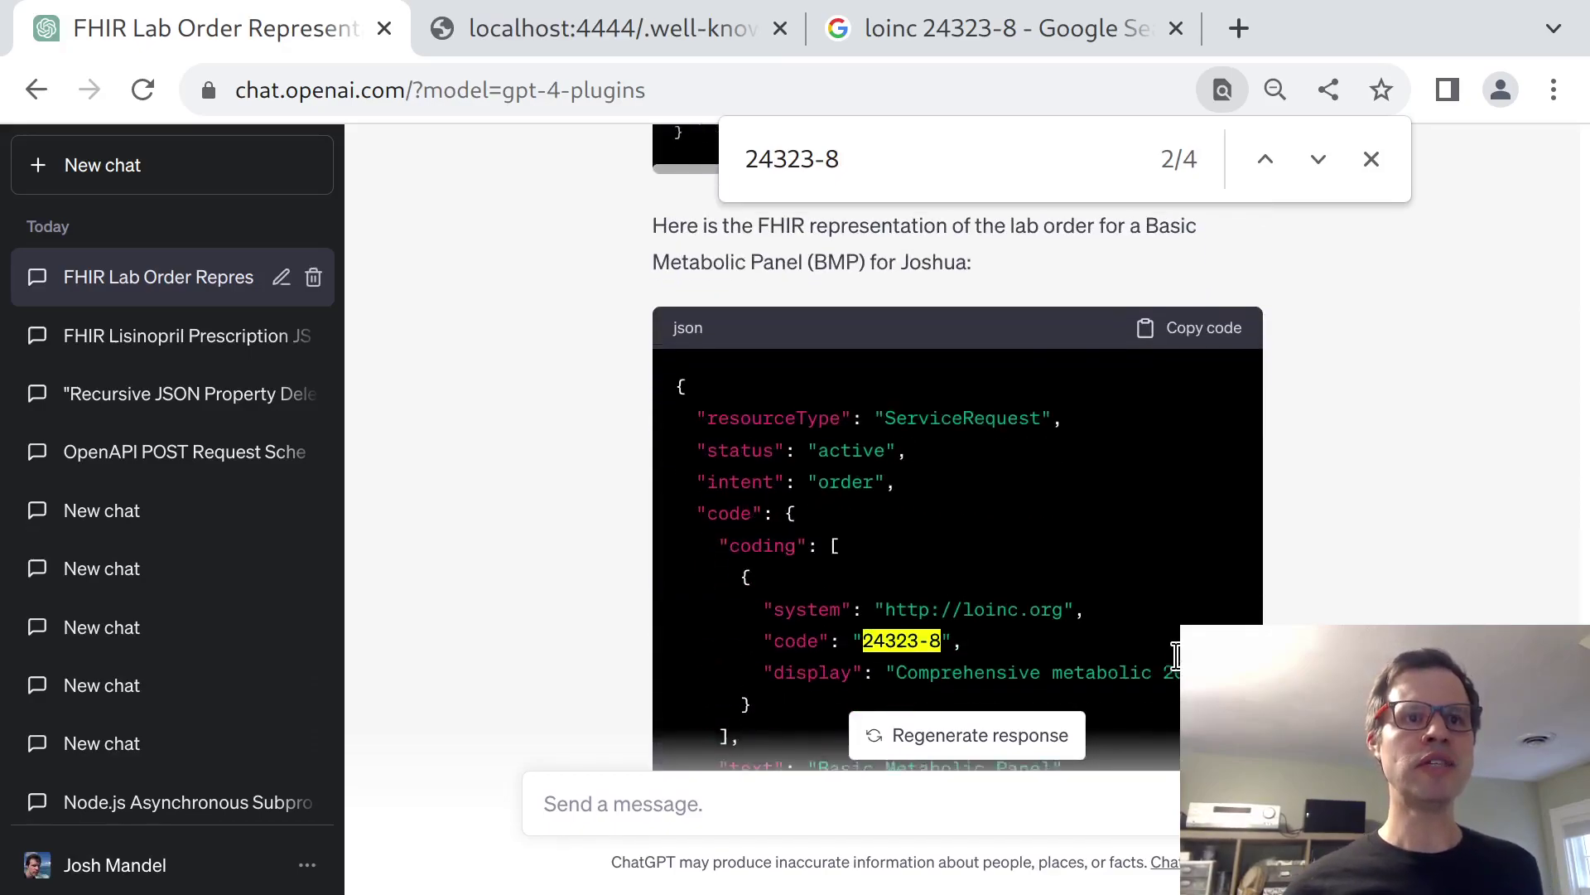
scroll(1065, 391, "right", 5)
scroll(1064, 392, "left", 5)
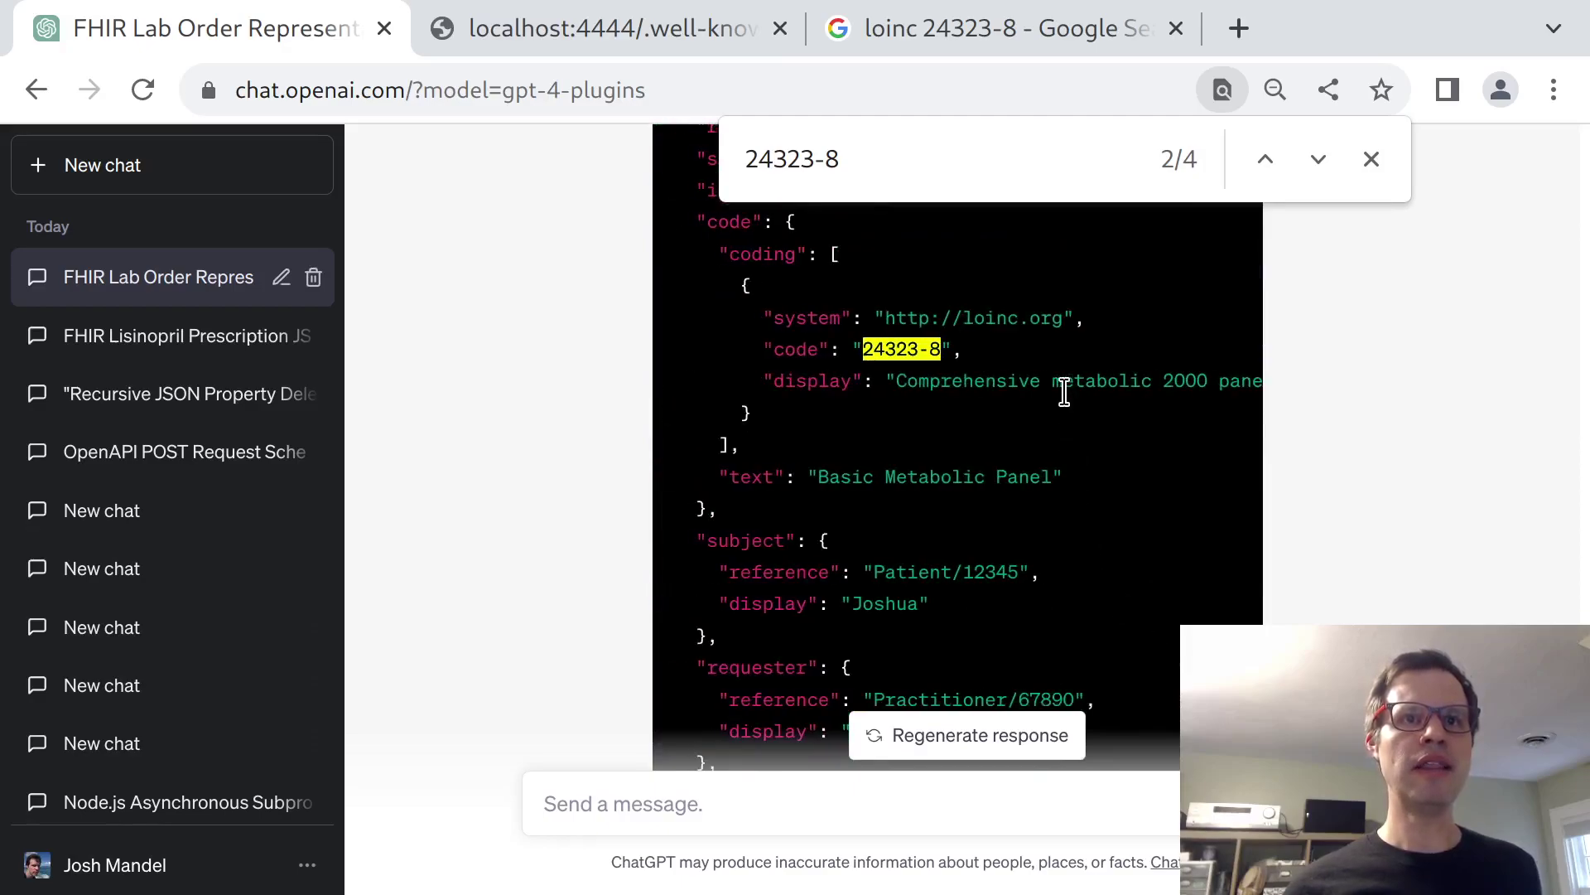
Select the final JSON's system, code and display lines, then close the page search
triple_click(1064, 391)
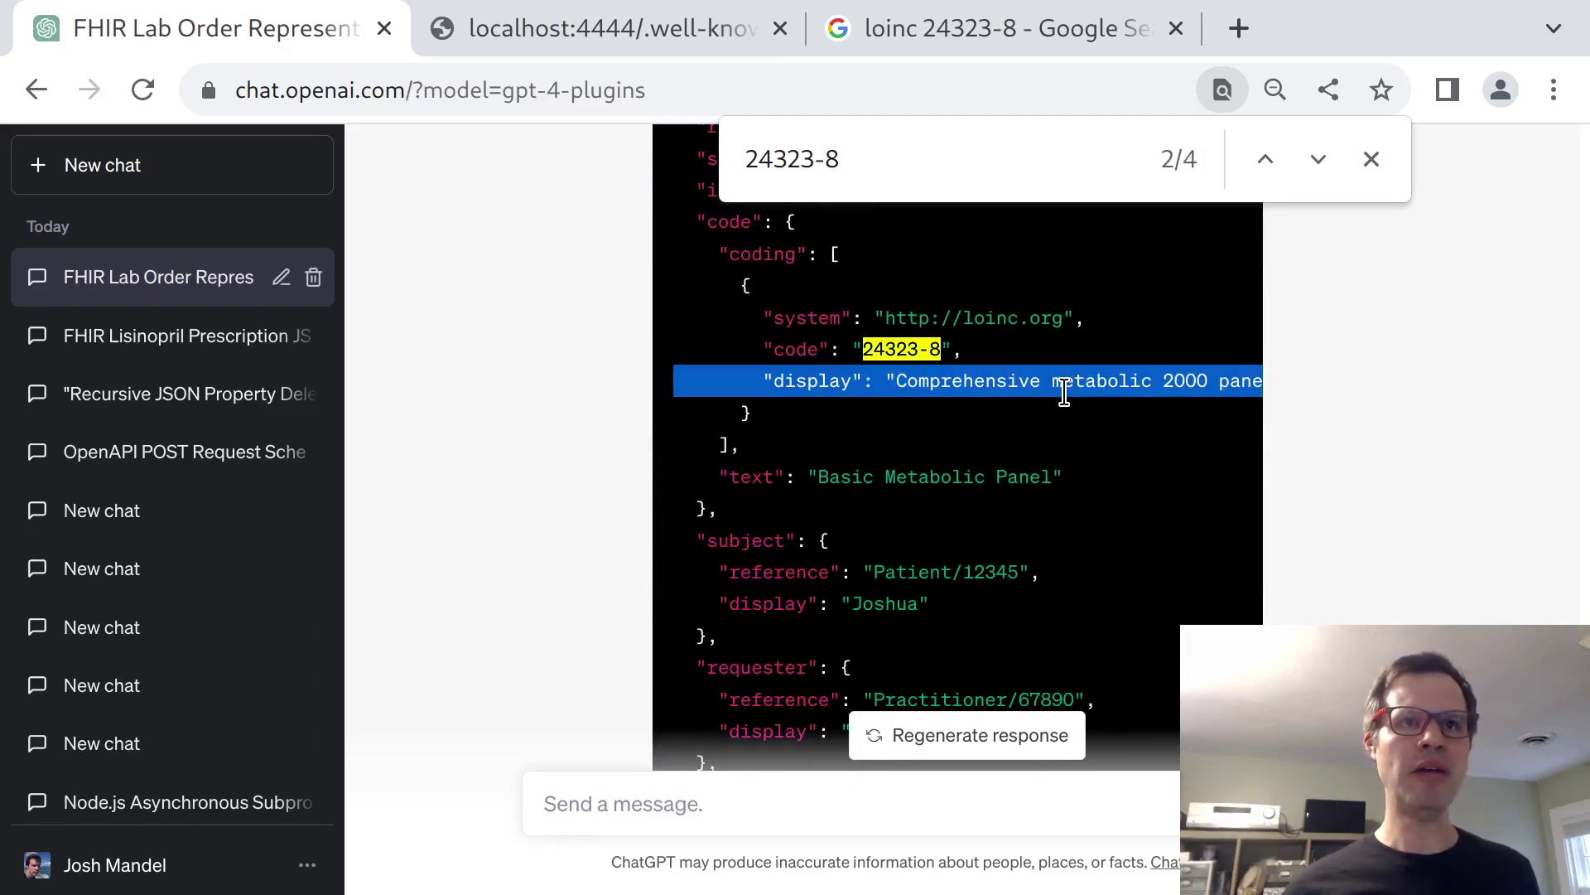
left_click_drag(985, 295, 1059, 377)
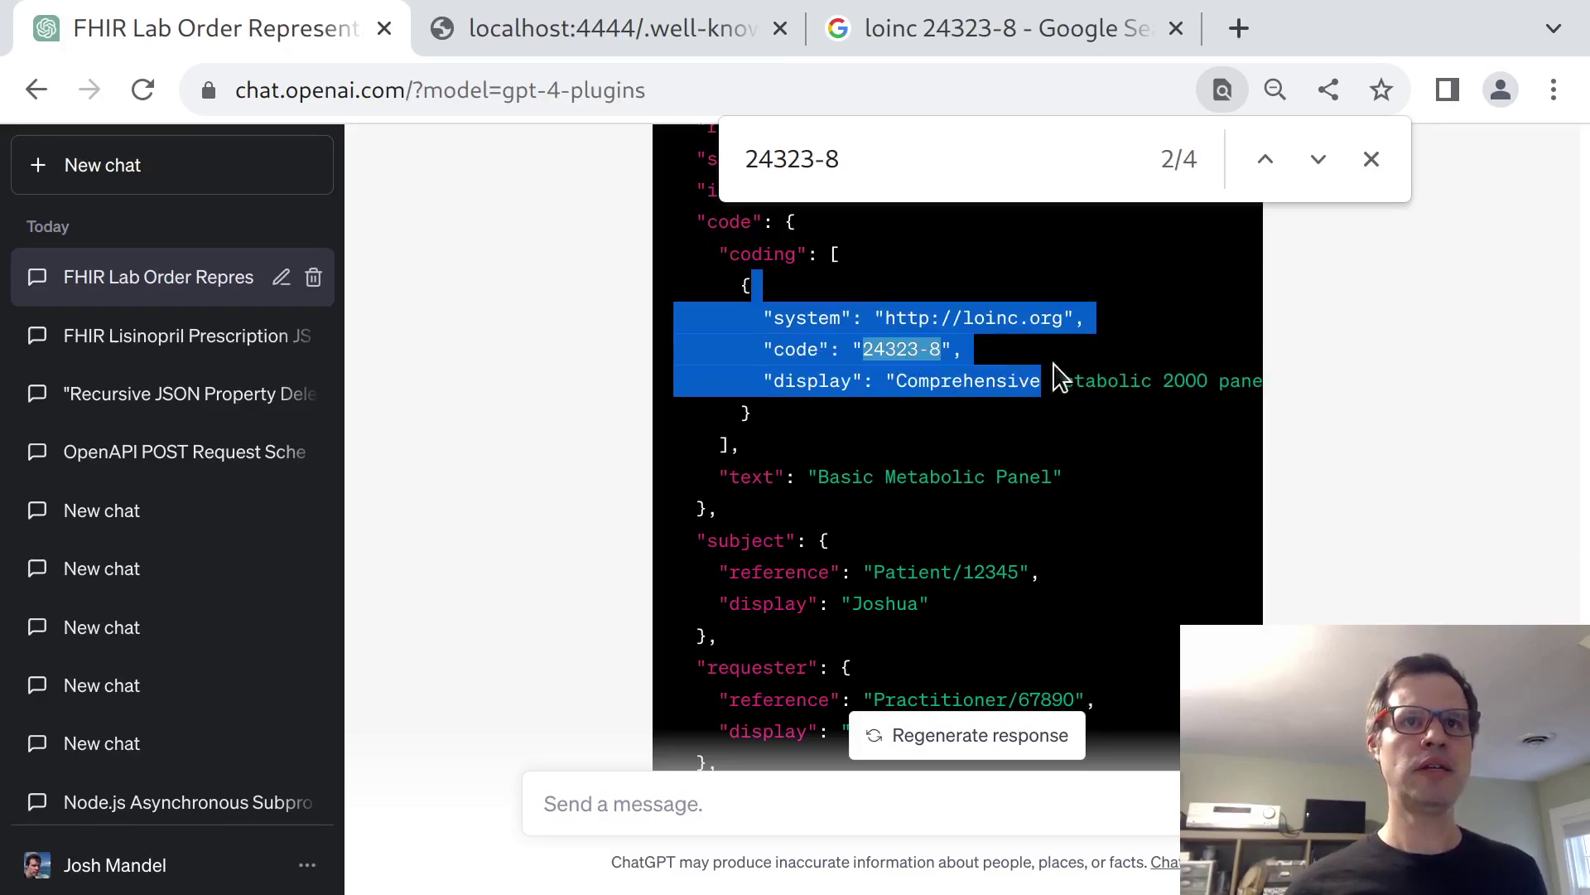
triple_click(1129, 359)
double_click(1140, 378)
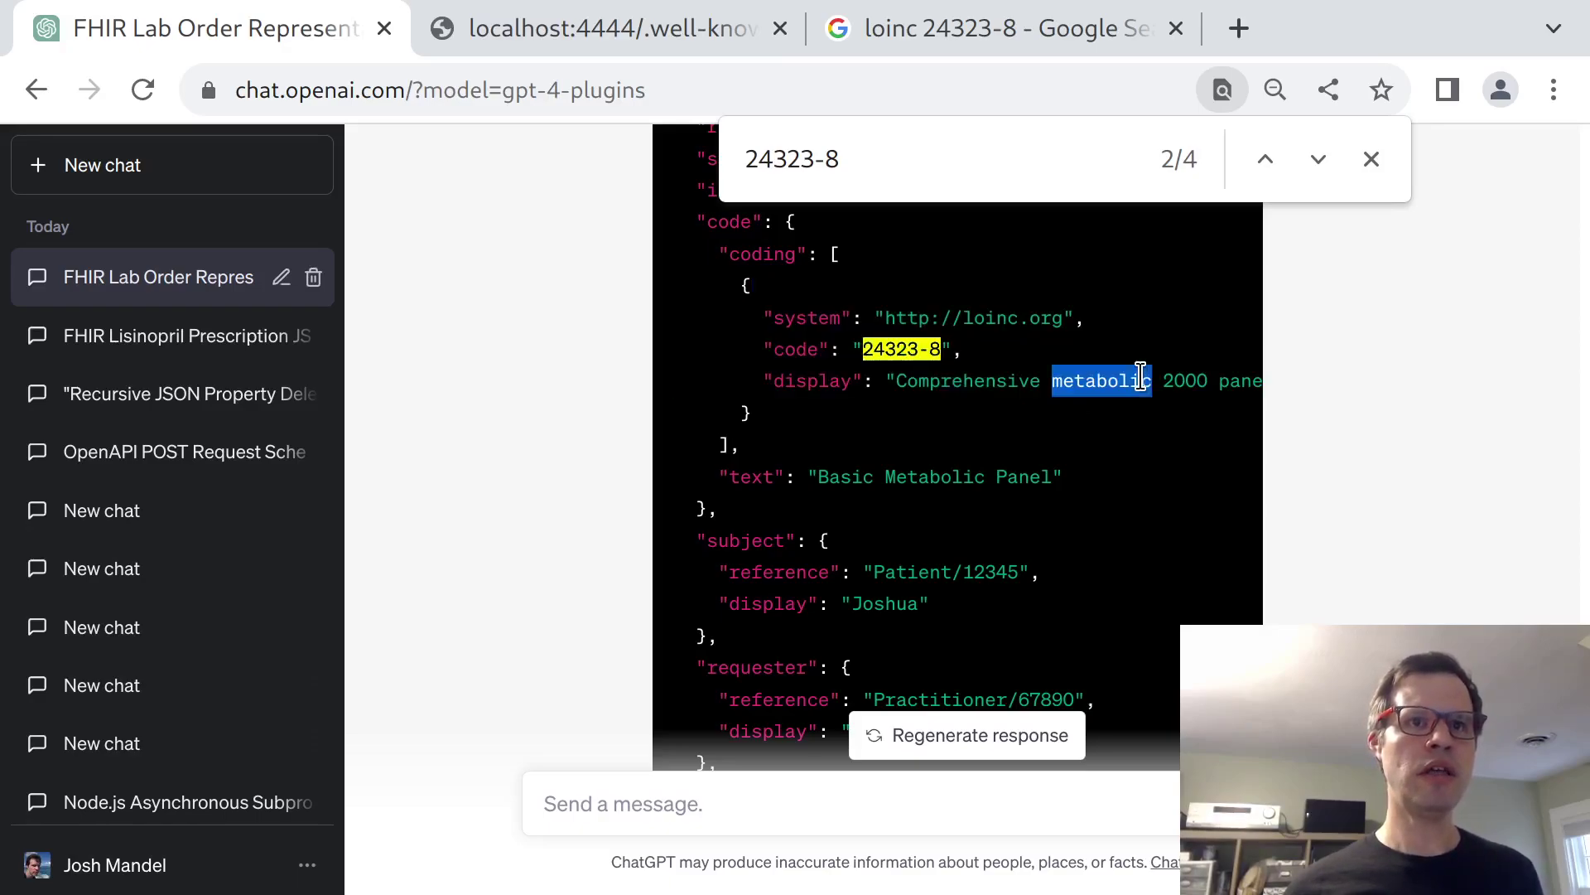
scroll(1191, 526, "down", 3)
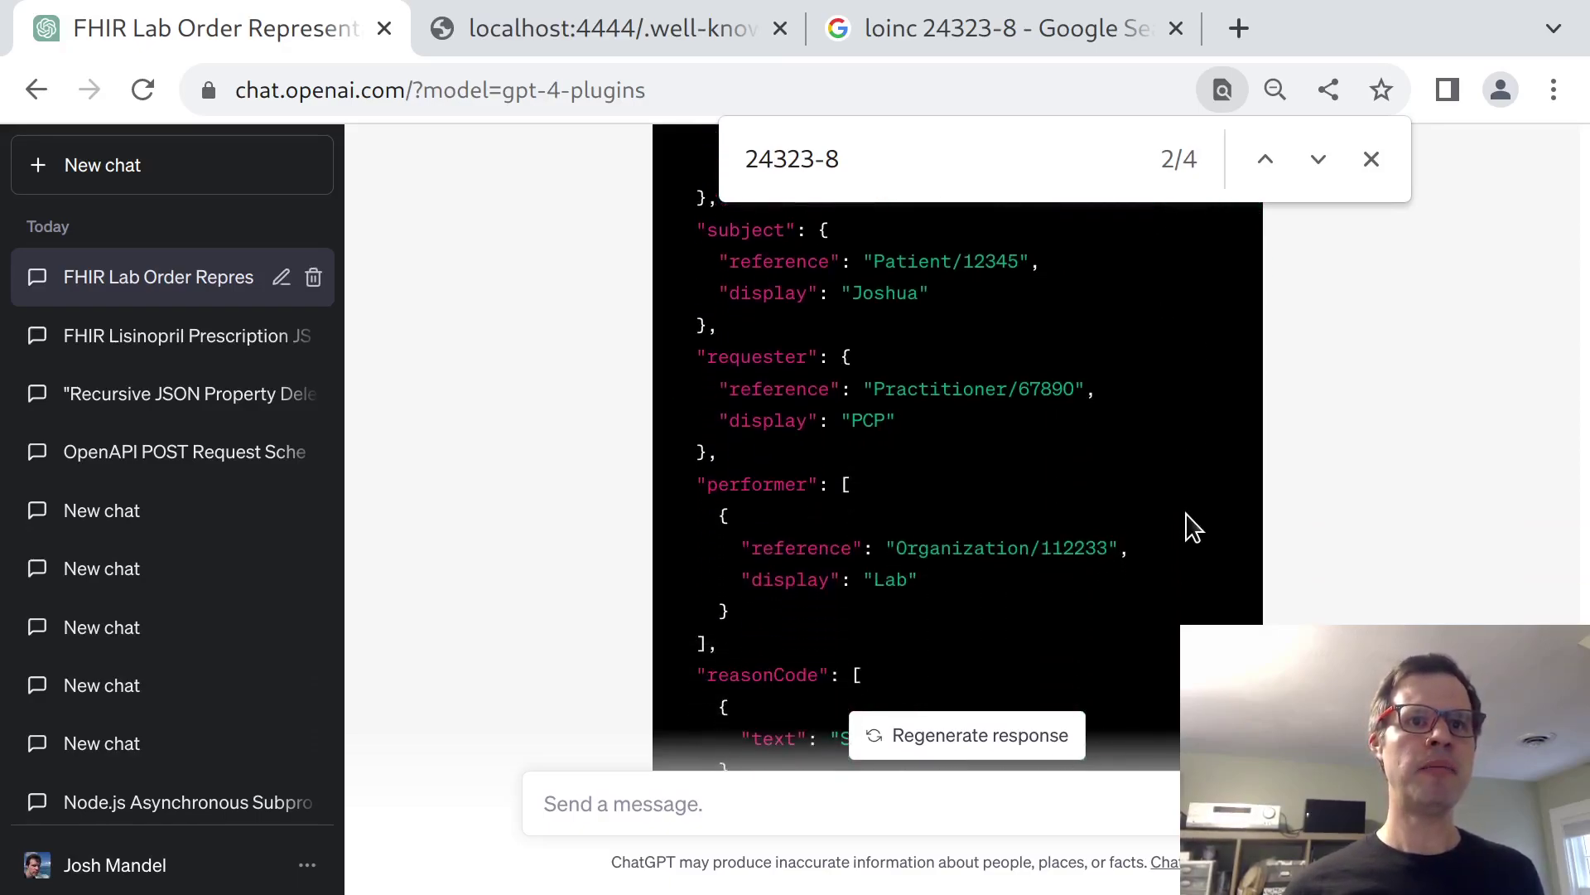
scroll(1191, 527, "down", 2)
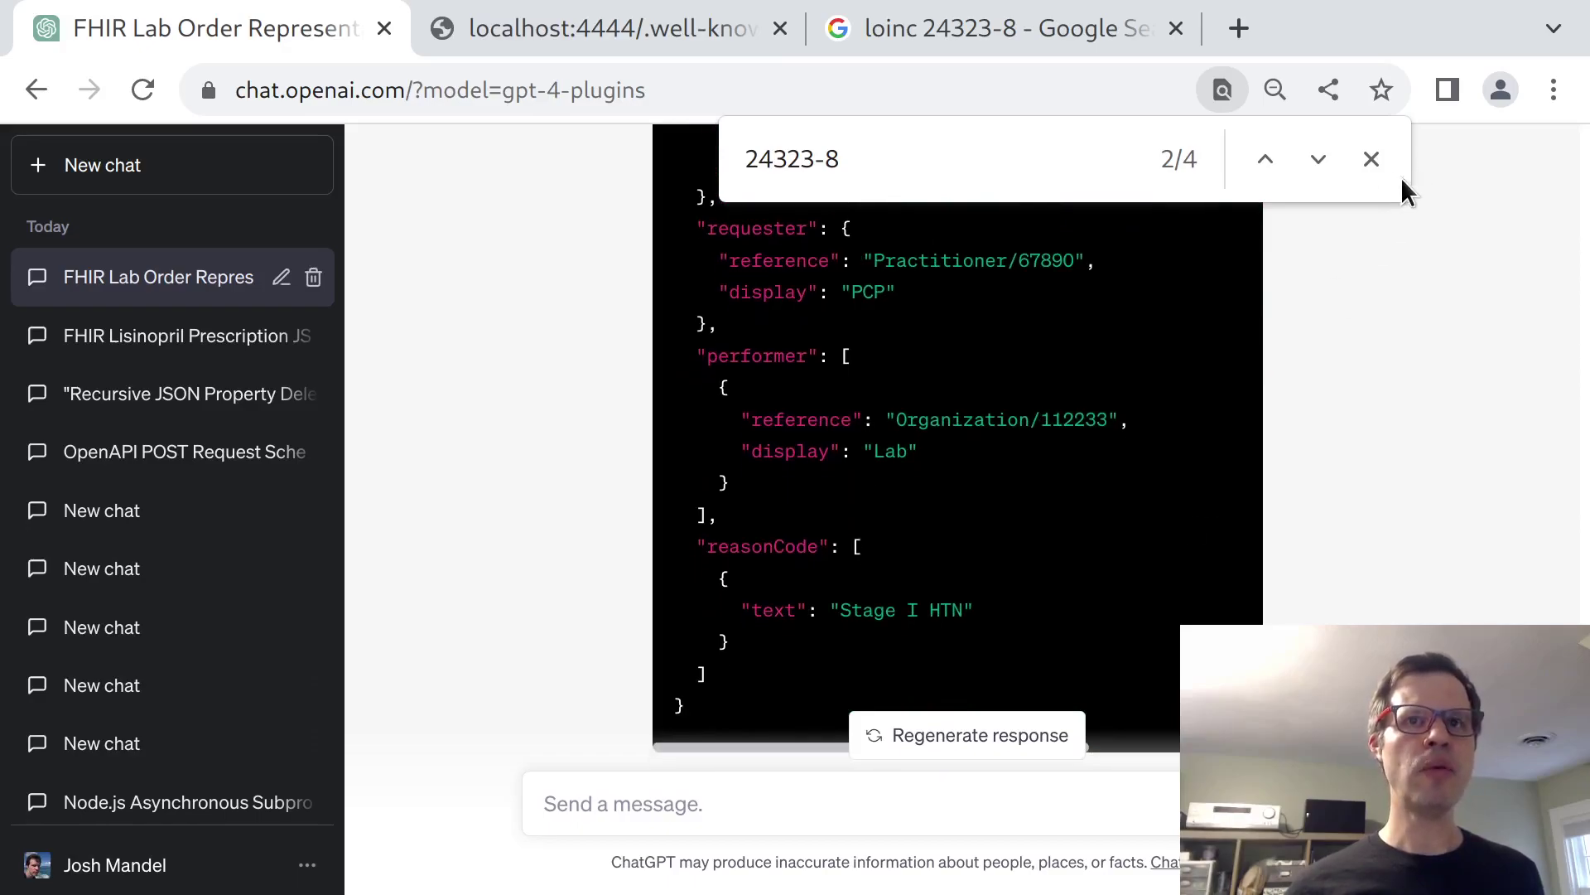
left_click(1372, 160)
scroll(1261, 461, "down", 3)
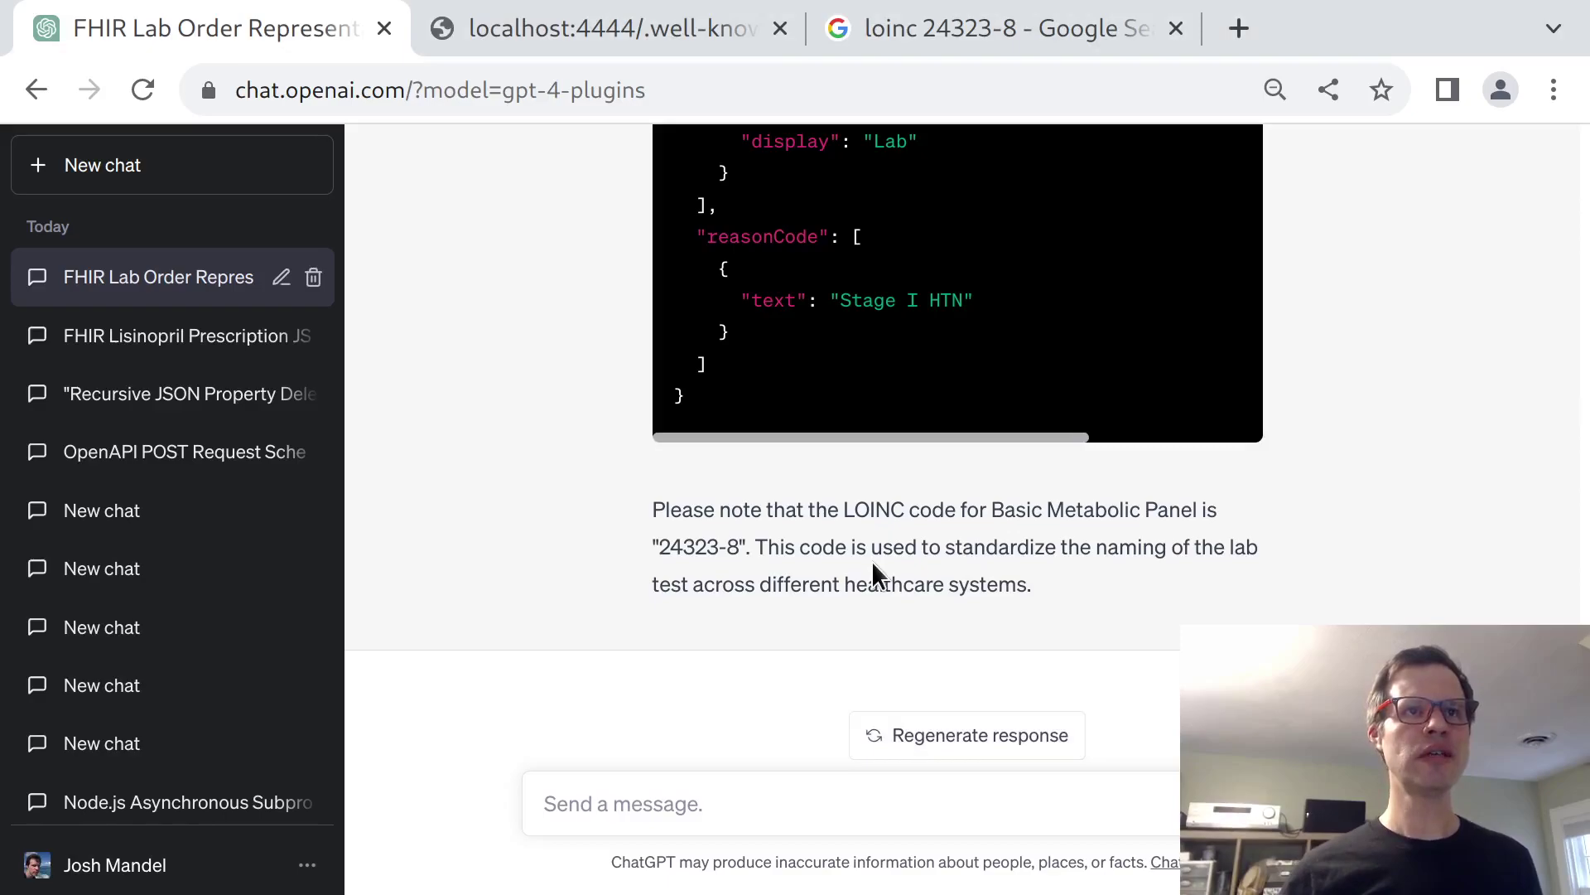
Load the plugin author's GitHub profile page in a new tab
key("ctrl+t")
type("github.com/FHIR/auto-")
key("BackSpace")
key("BackSpace")
key("BackSpace")
key("BackSpace")
key("BackSpace")
key("BackSpace")
key("BackSpace")
key("BackSpace")
key("BackSpace")
key("BackSpace")
key("BackSpace")
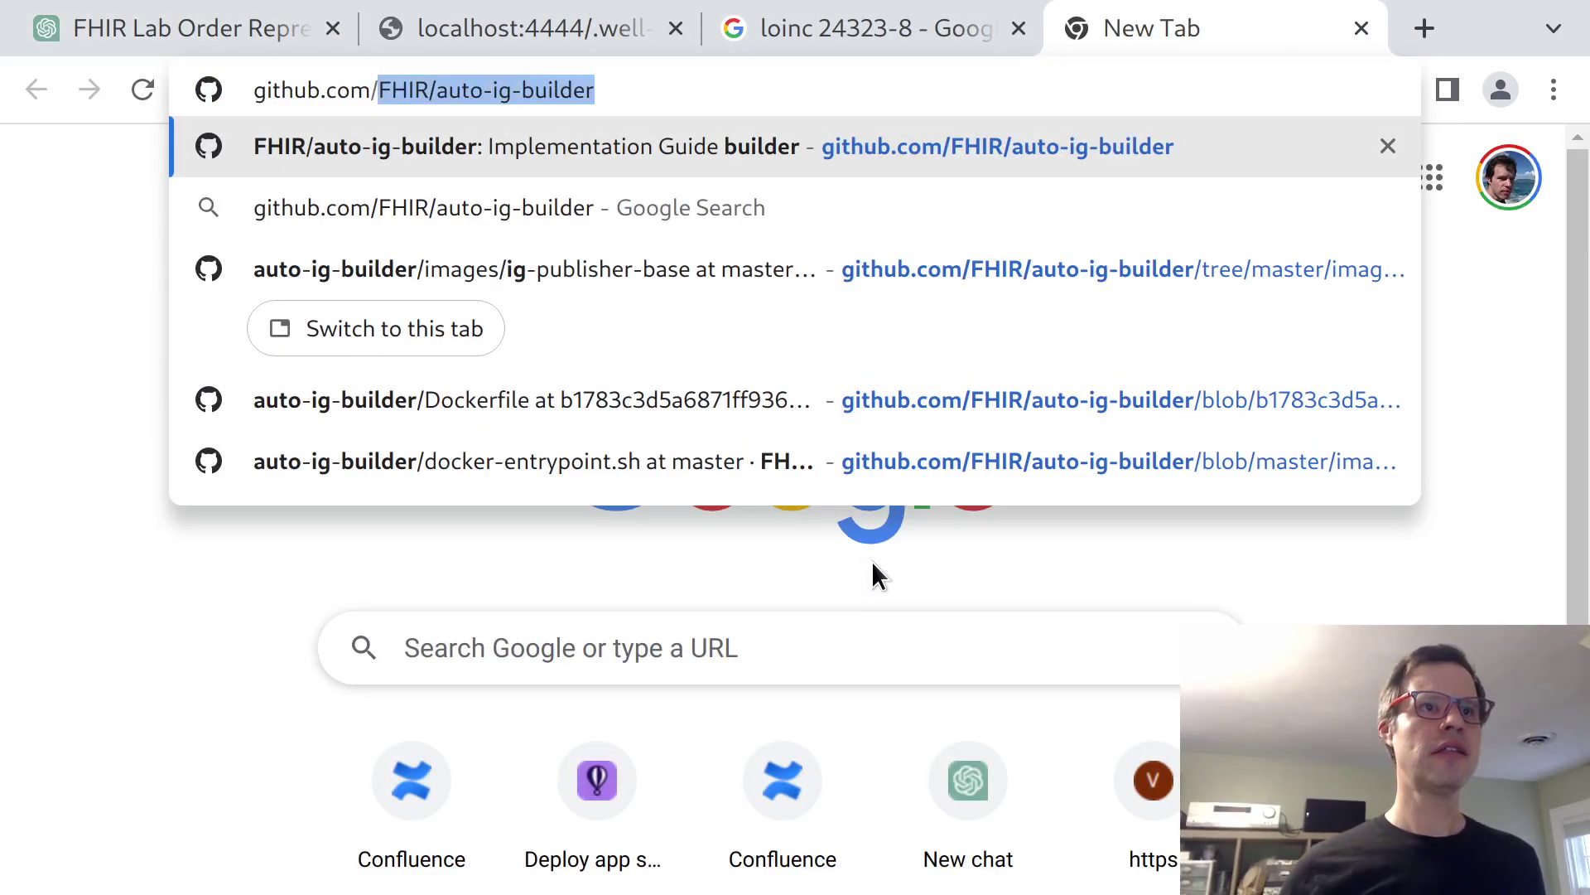
type("jmandel")
key("Delete")
type("/")
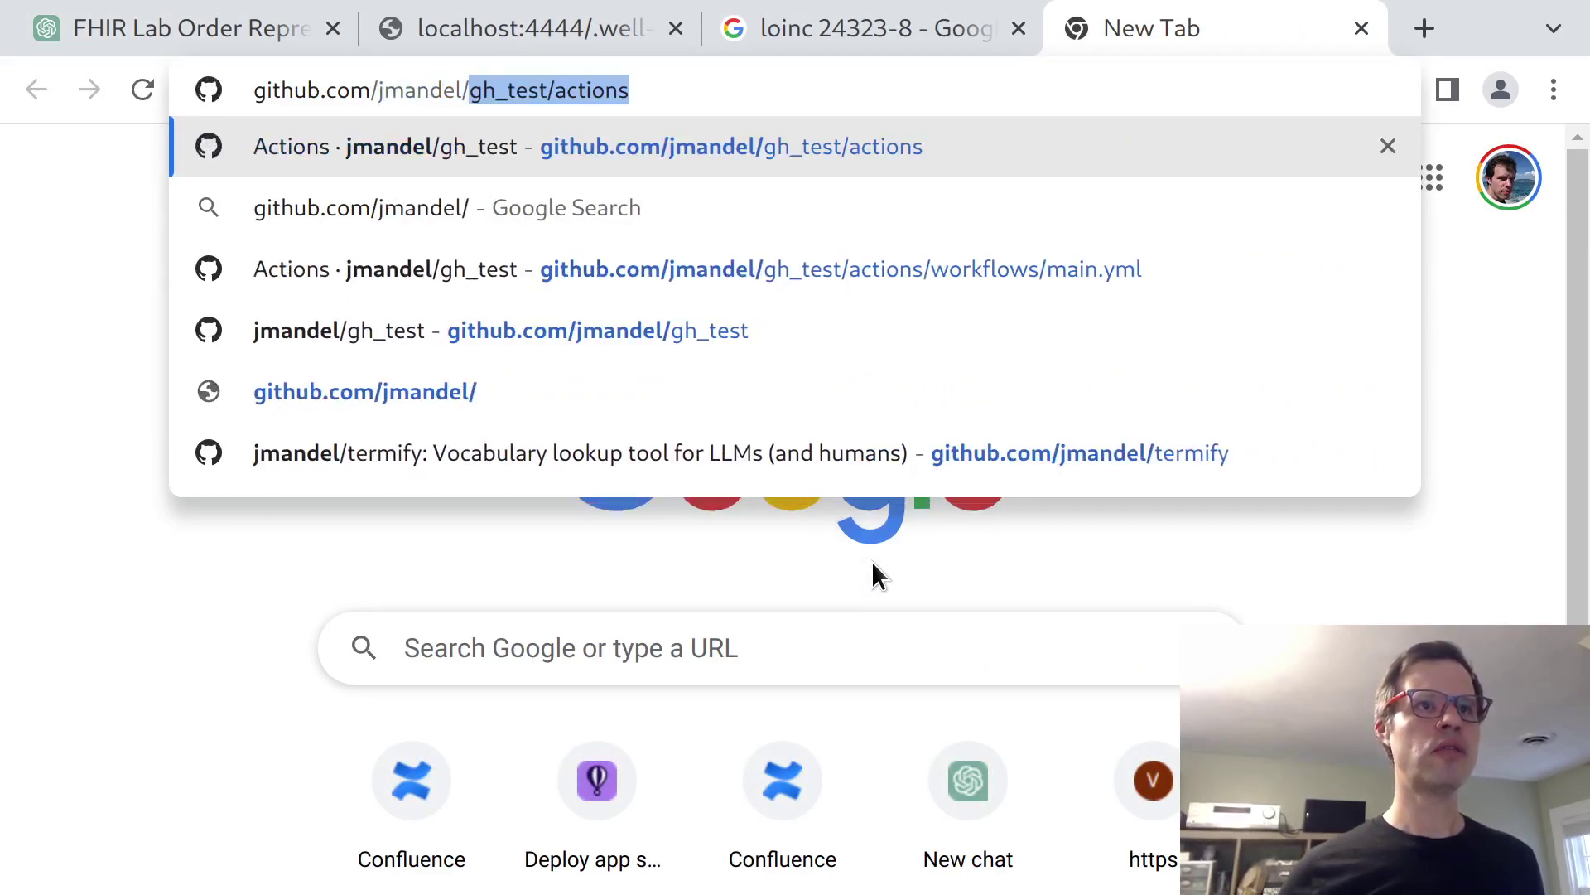
key("Delete")
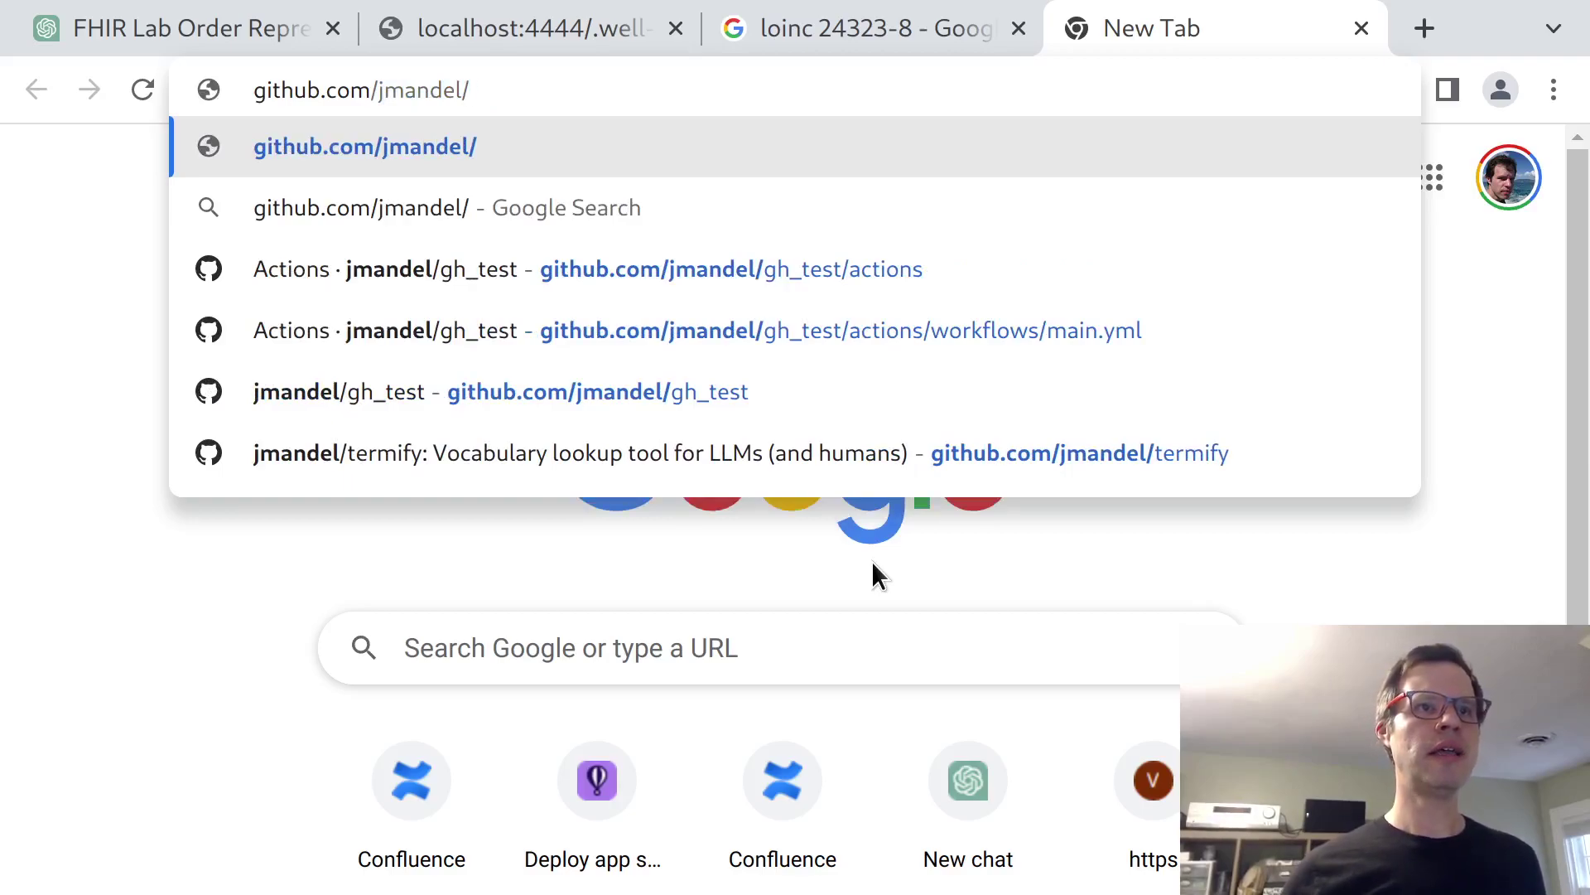
type("gp")
key("BackSpace")
key("BackSpace")
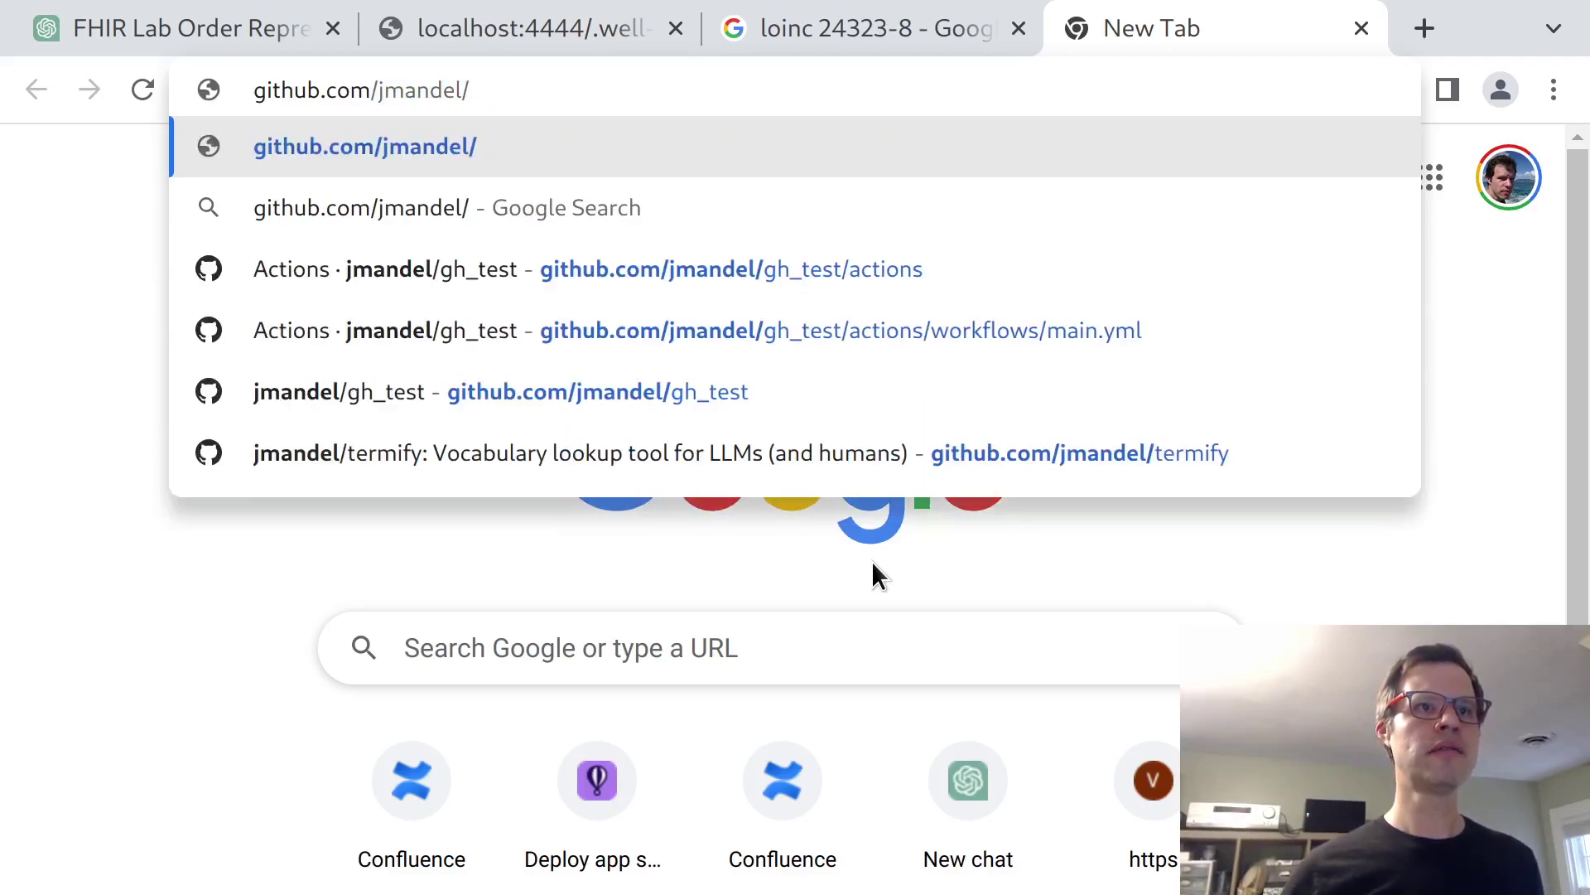
key("Return")
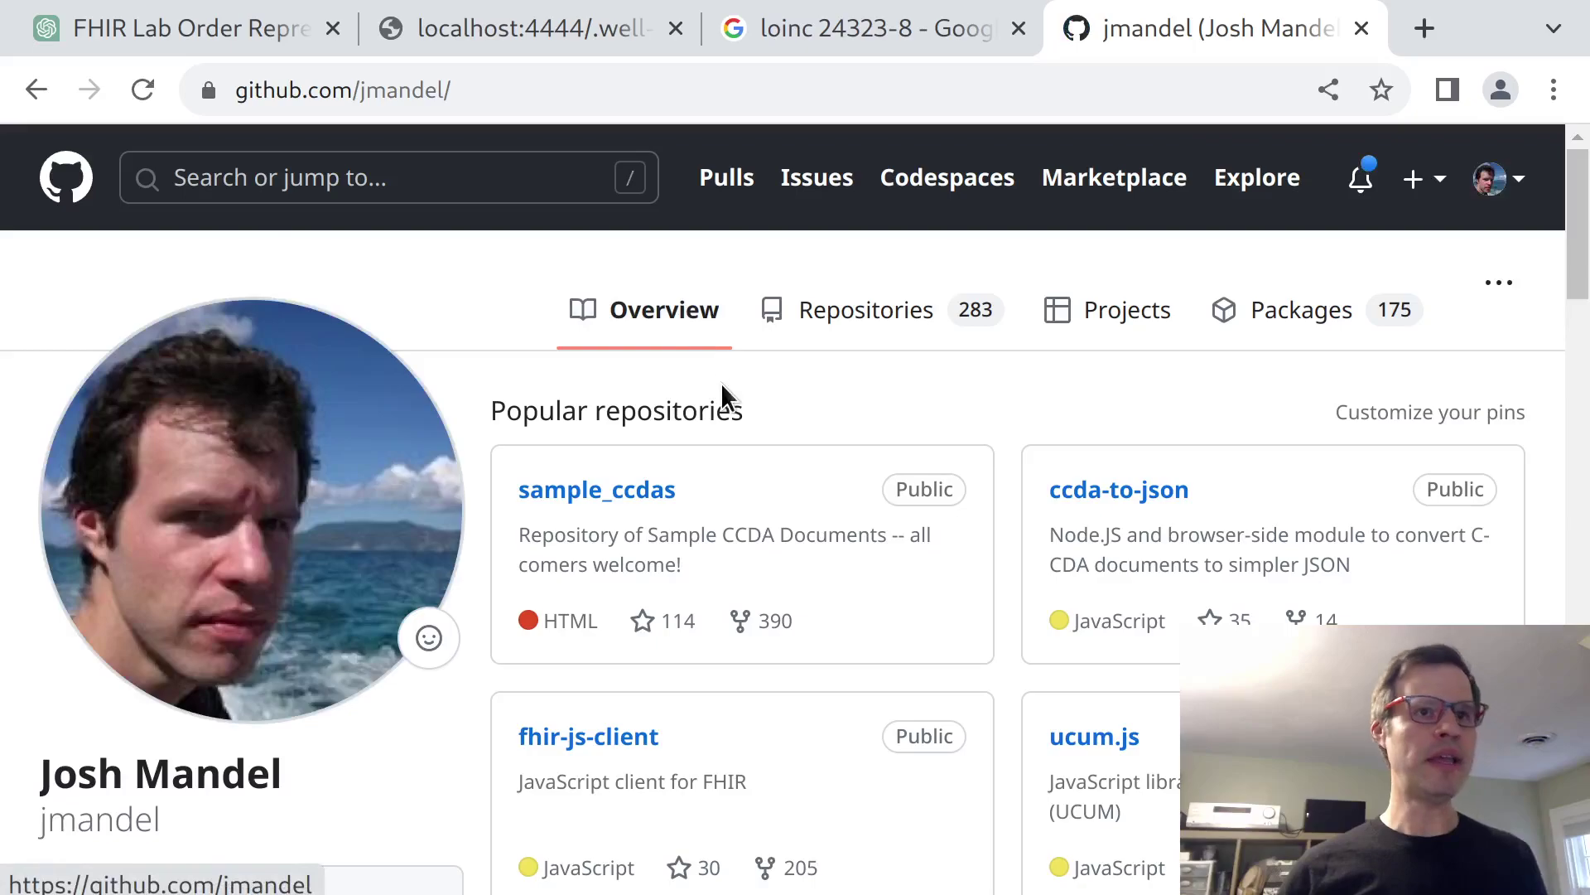
Open fhir-examples-ai-plugin from the Repositories list and scroll to its files
left_click(883, 312)
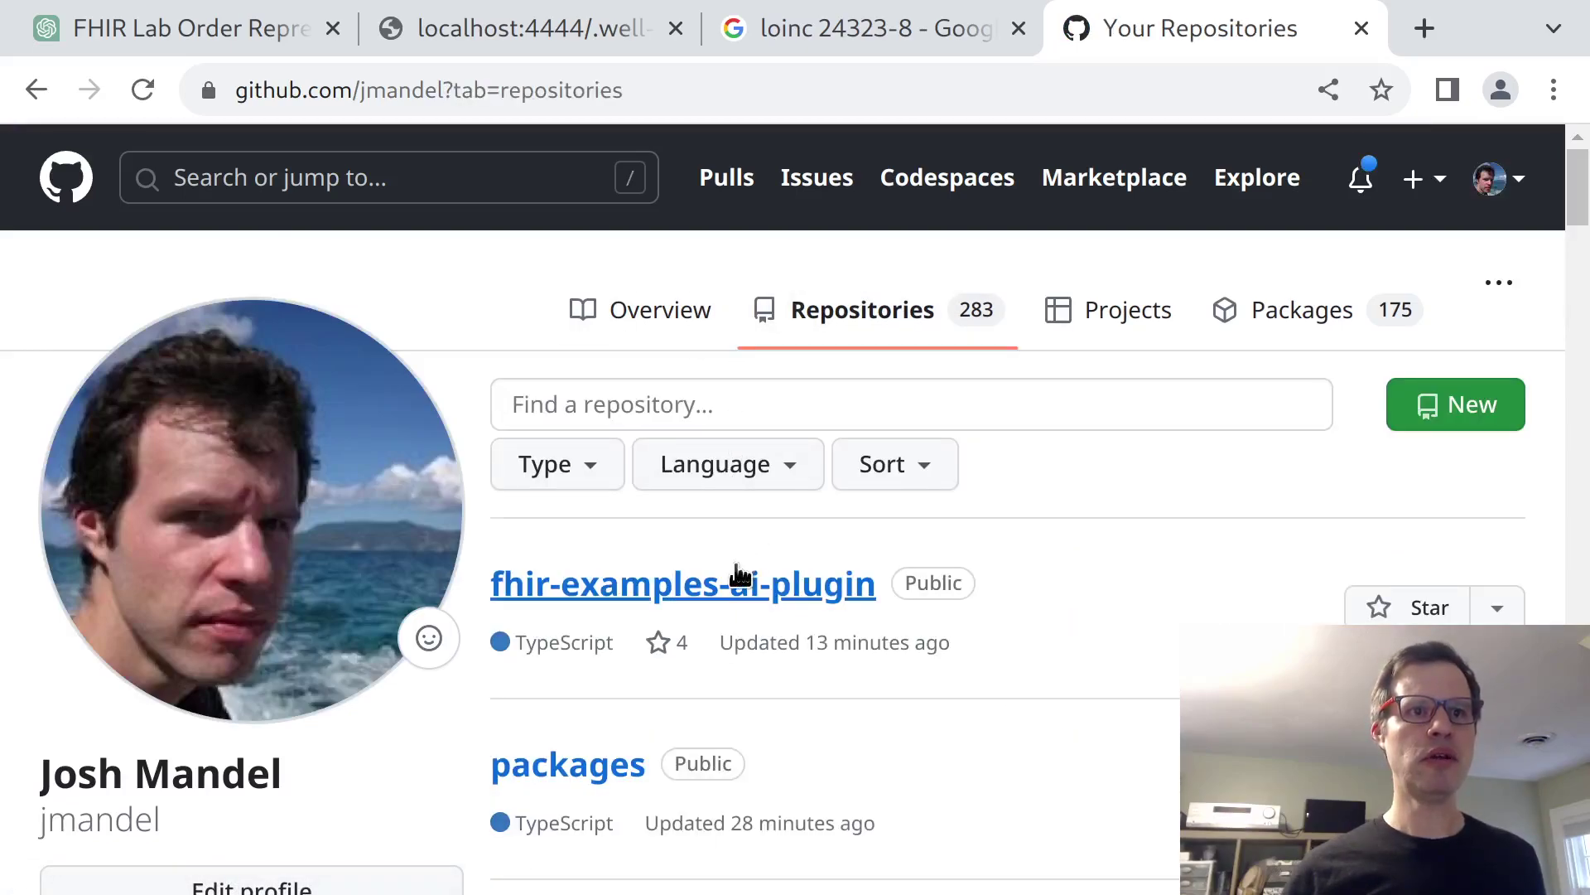
left_click(762, 584)
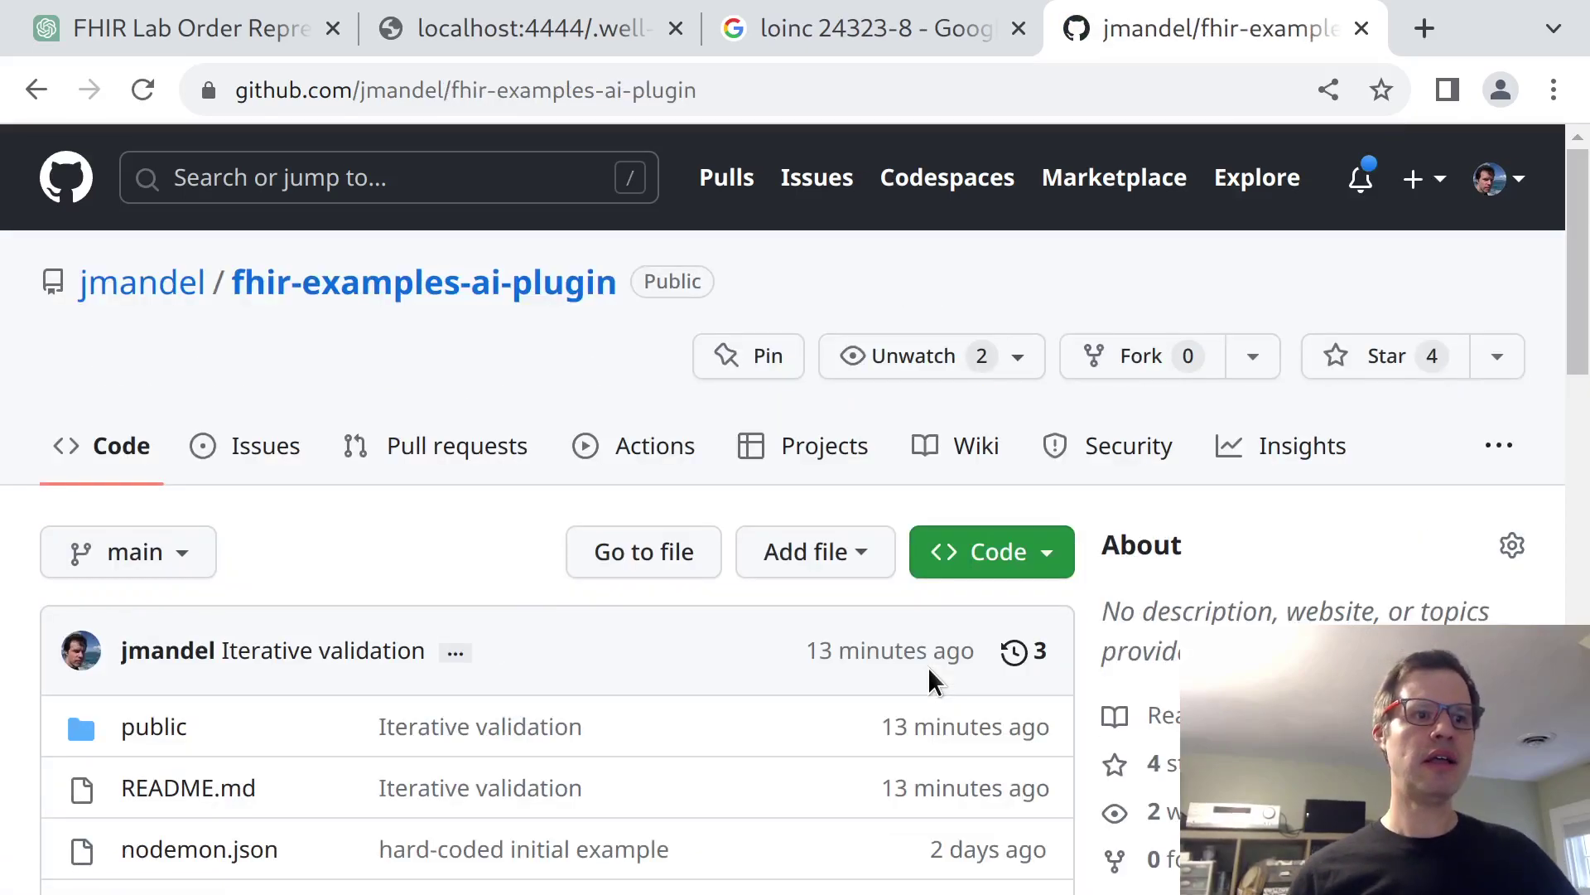
scroll(928, 671, "down", 2)
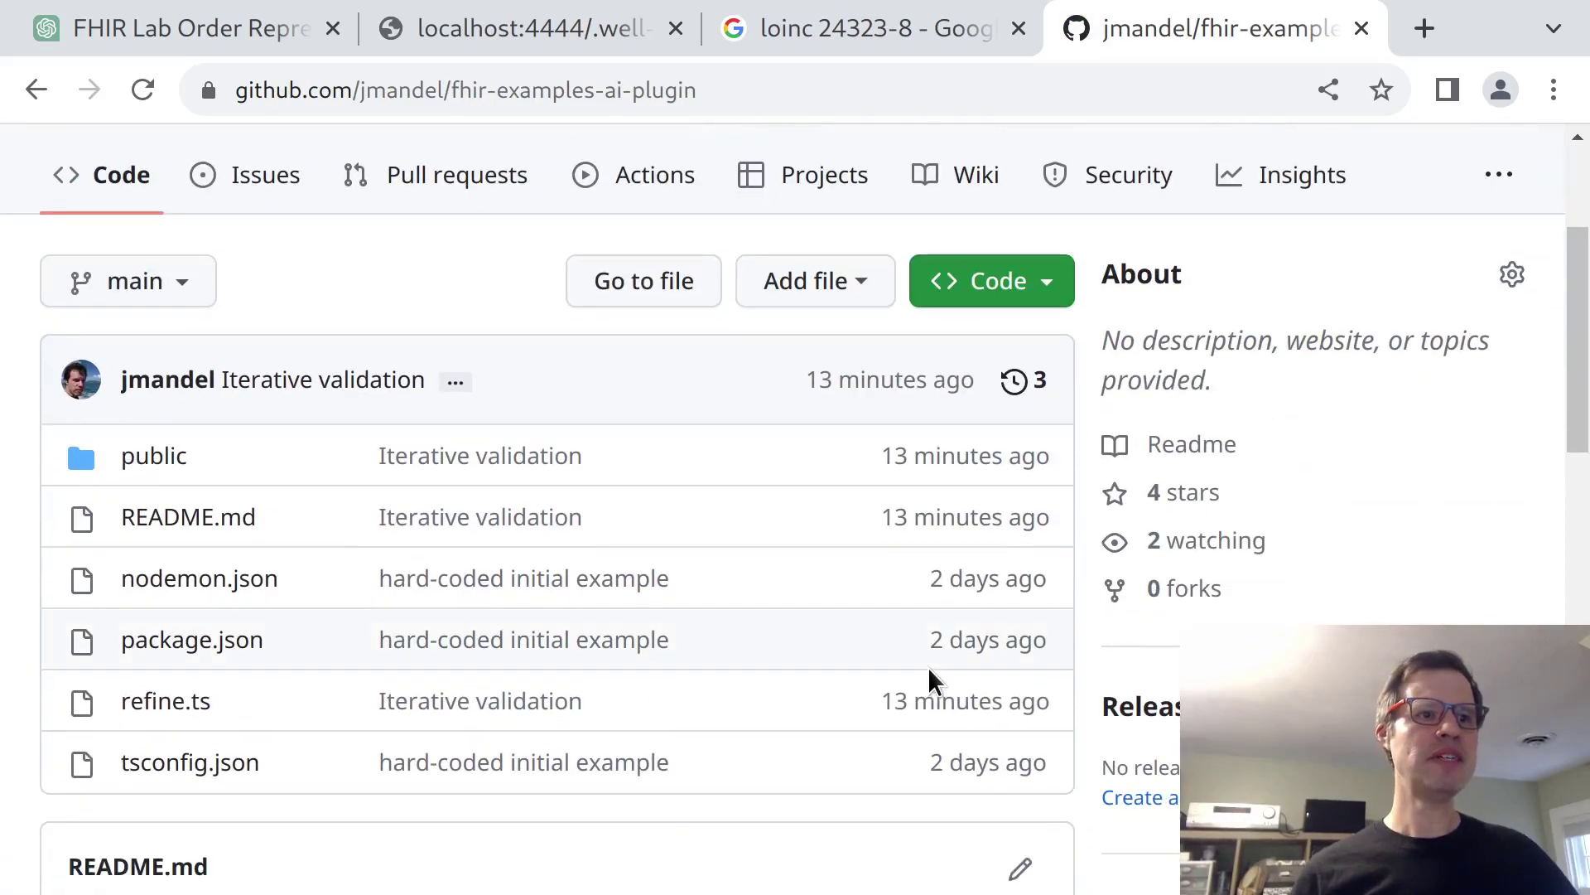
Open refine.ts and search it for the "/fhir/re route
left_click(170, 703)
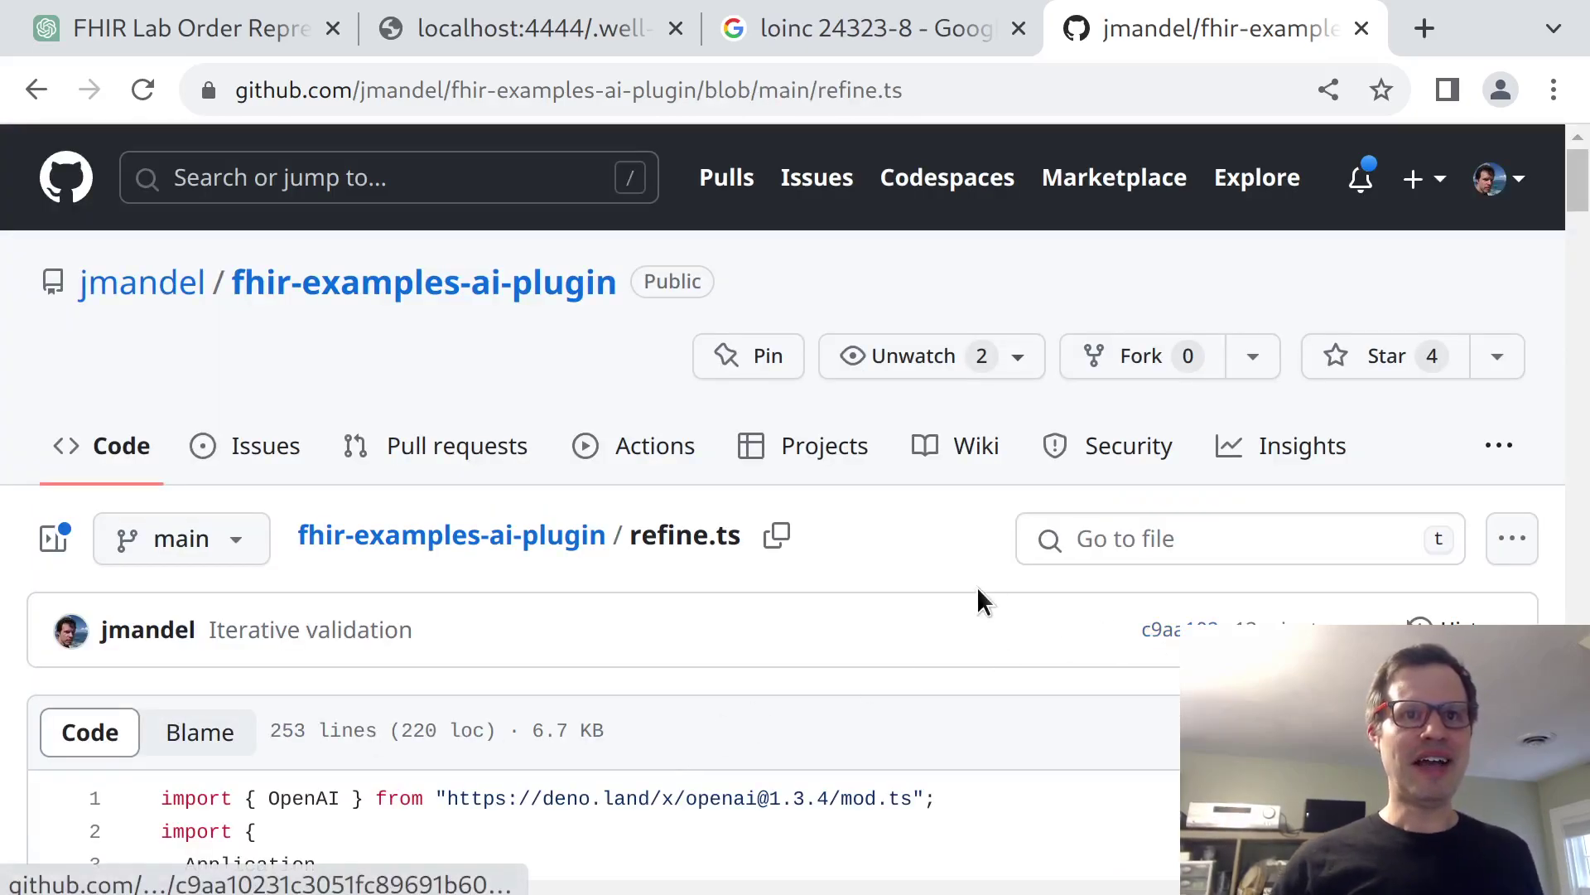
scroll(977, 586, "down", 3)
scroll(1092, 713, "down", 10)
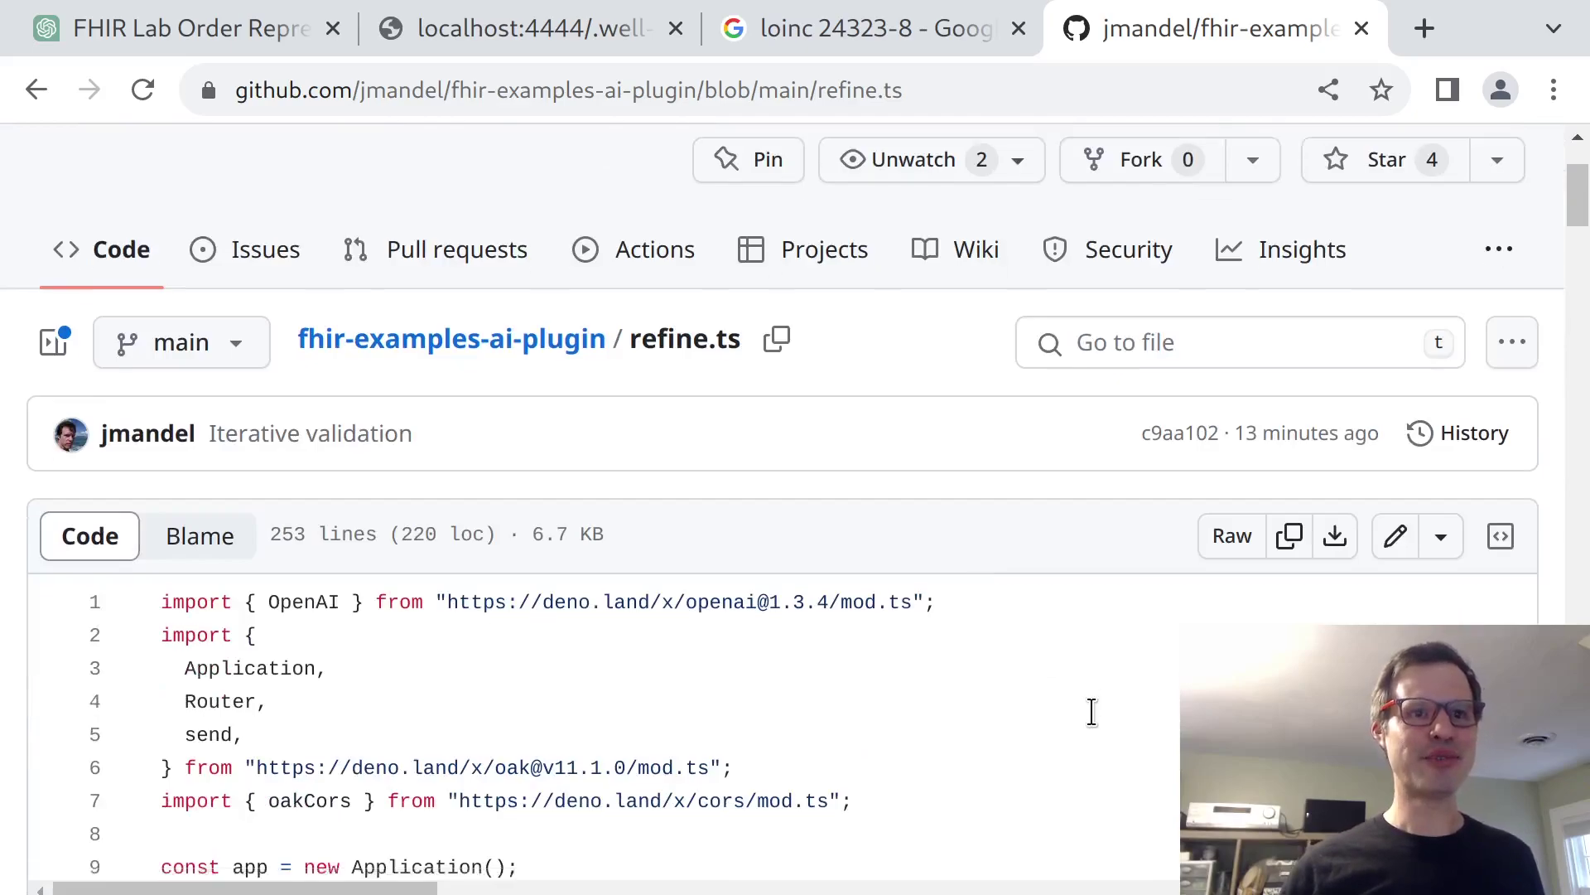
scroll(1092, 712, "down", 1)
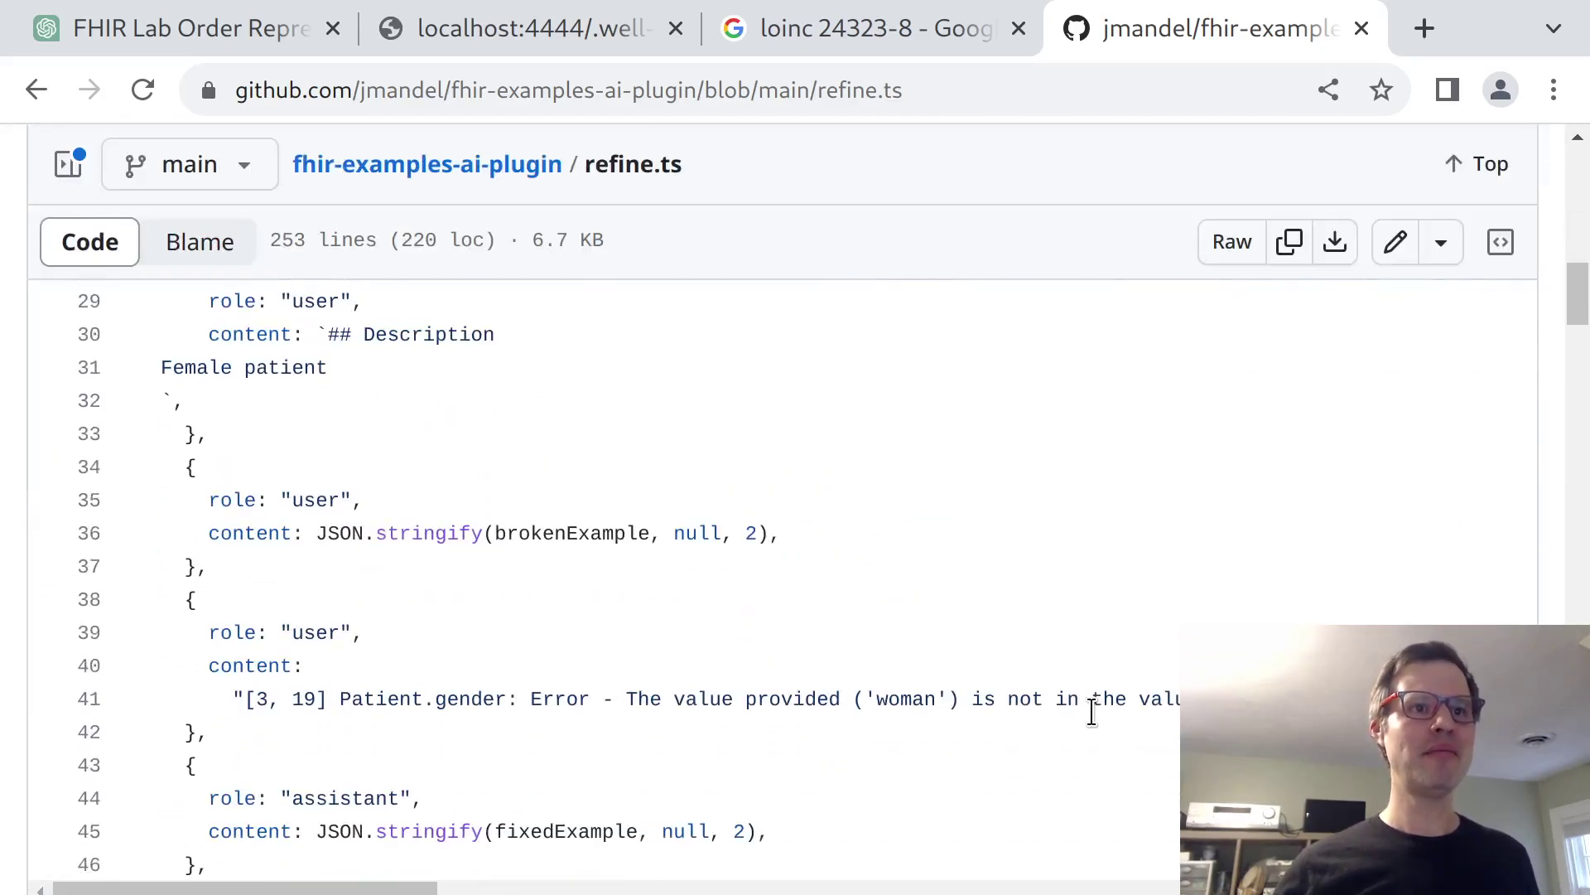
key("ctrl+f")
type("\"/fhir/re")
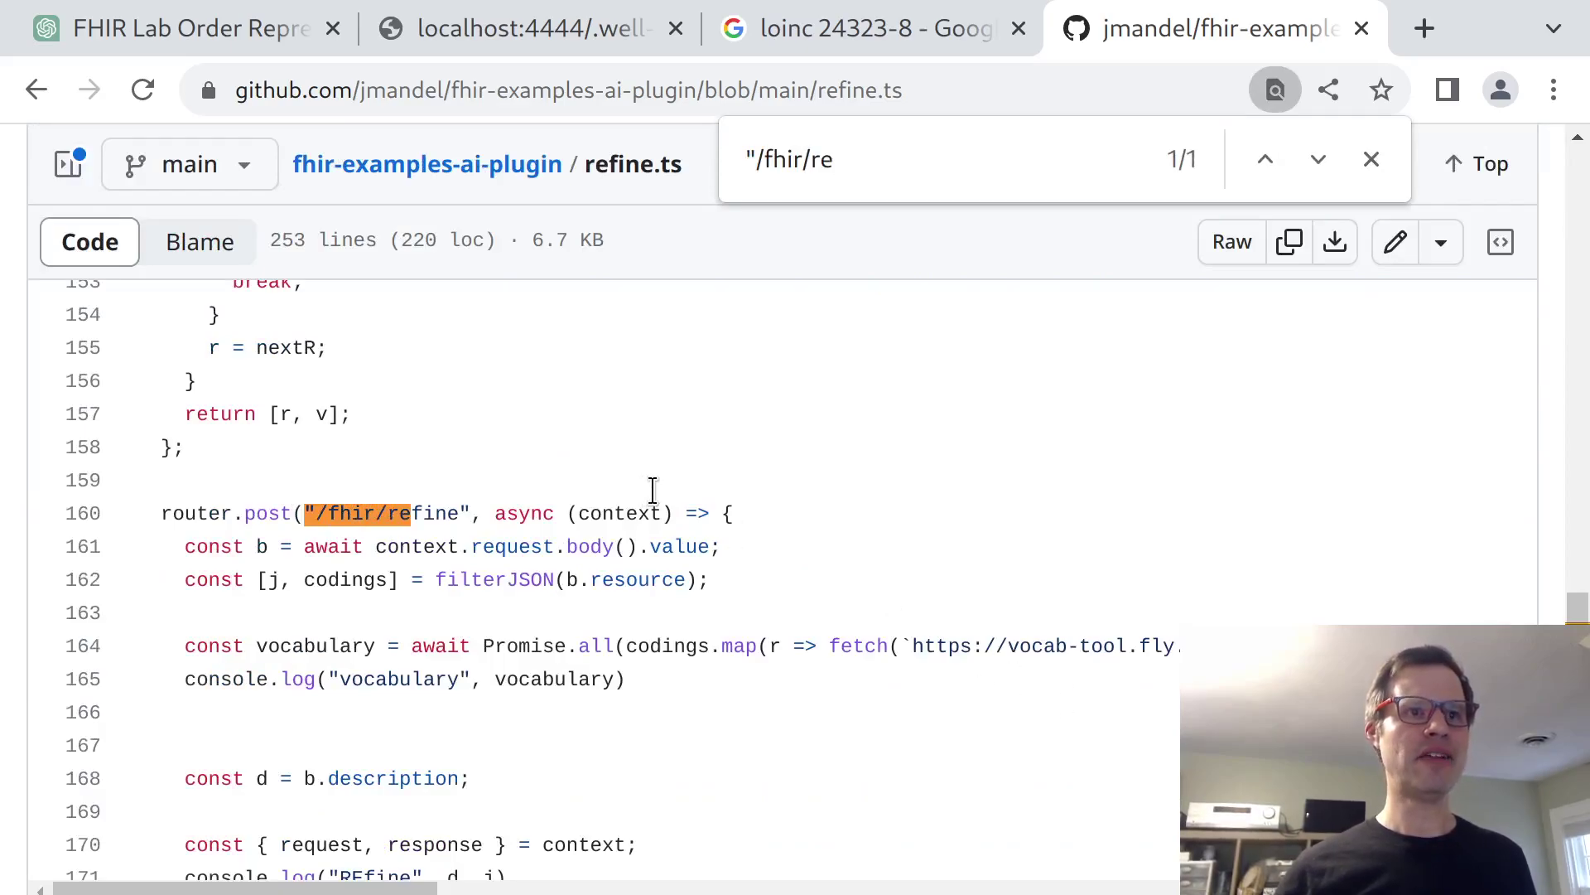
Inspect the handler's codings extraction, vocabulary lookup on line 164, and refineFhir call on line 173
left_click_drag(653, 490, 673, 611)
scroll(673, 612, "down", 2)
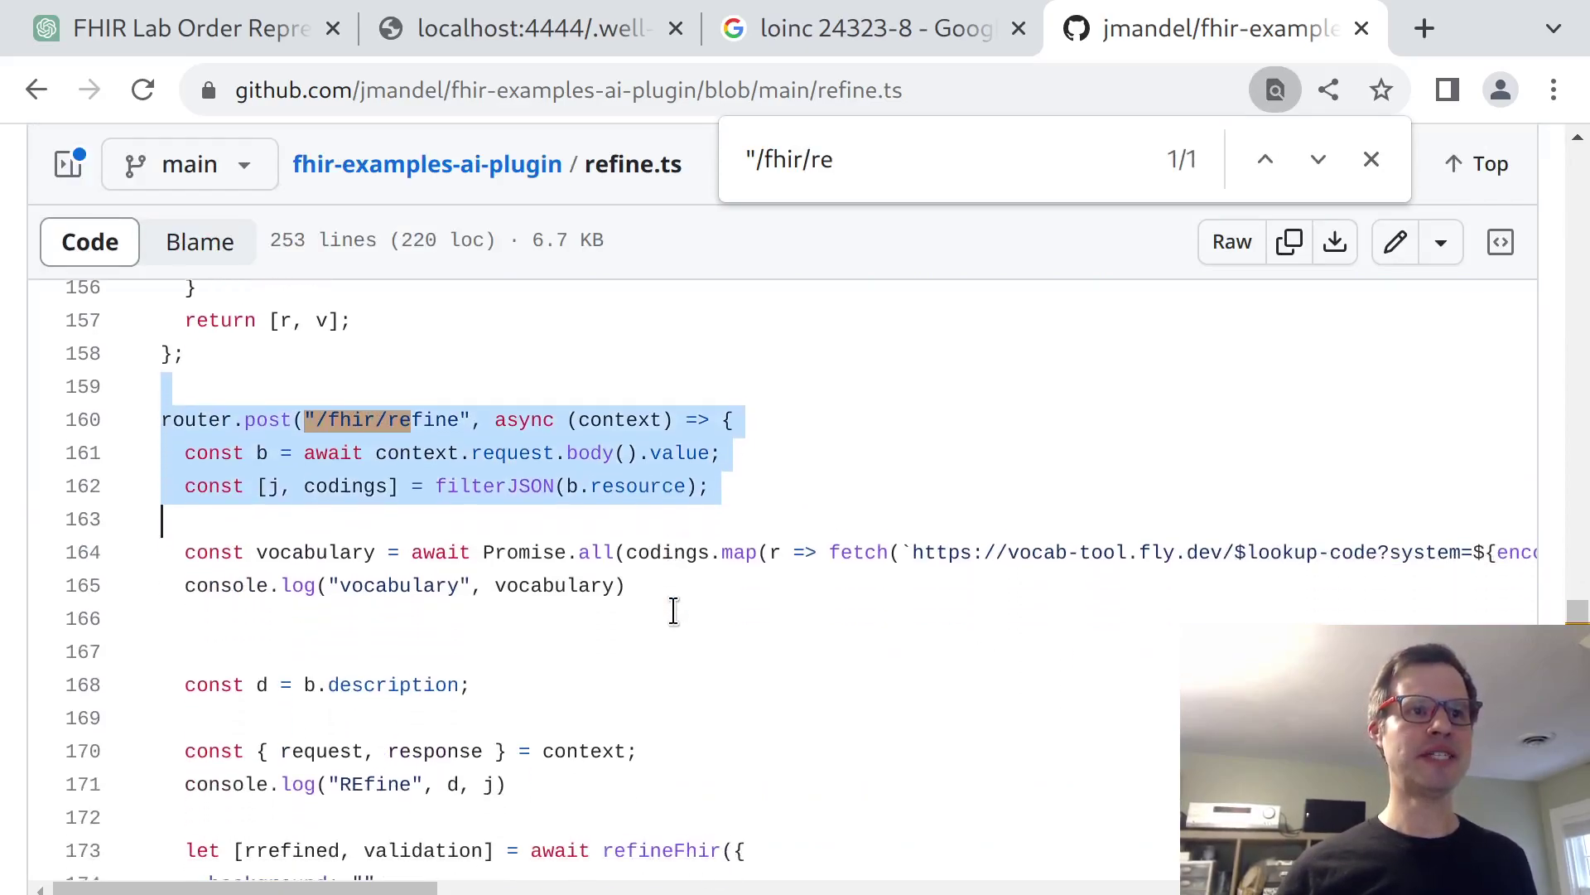
left_click(673, 611)
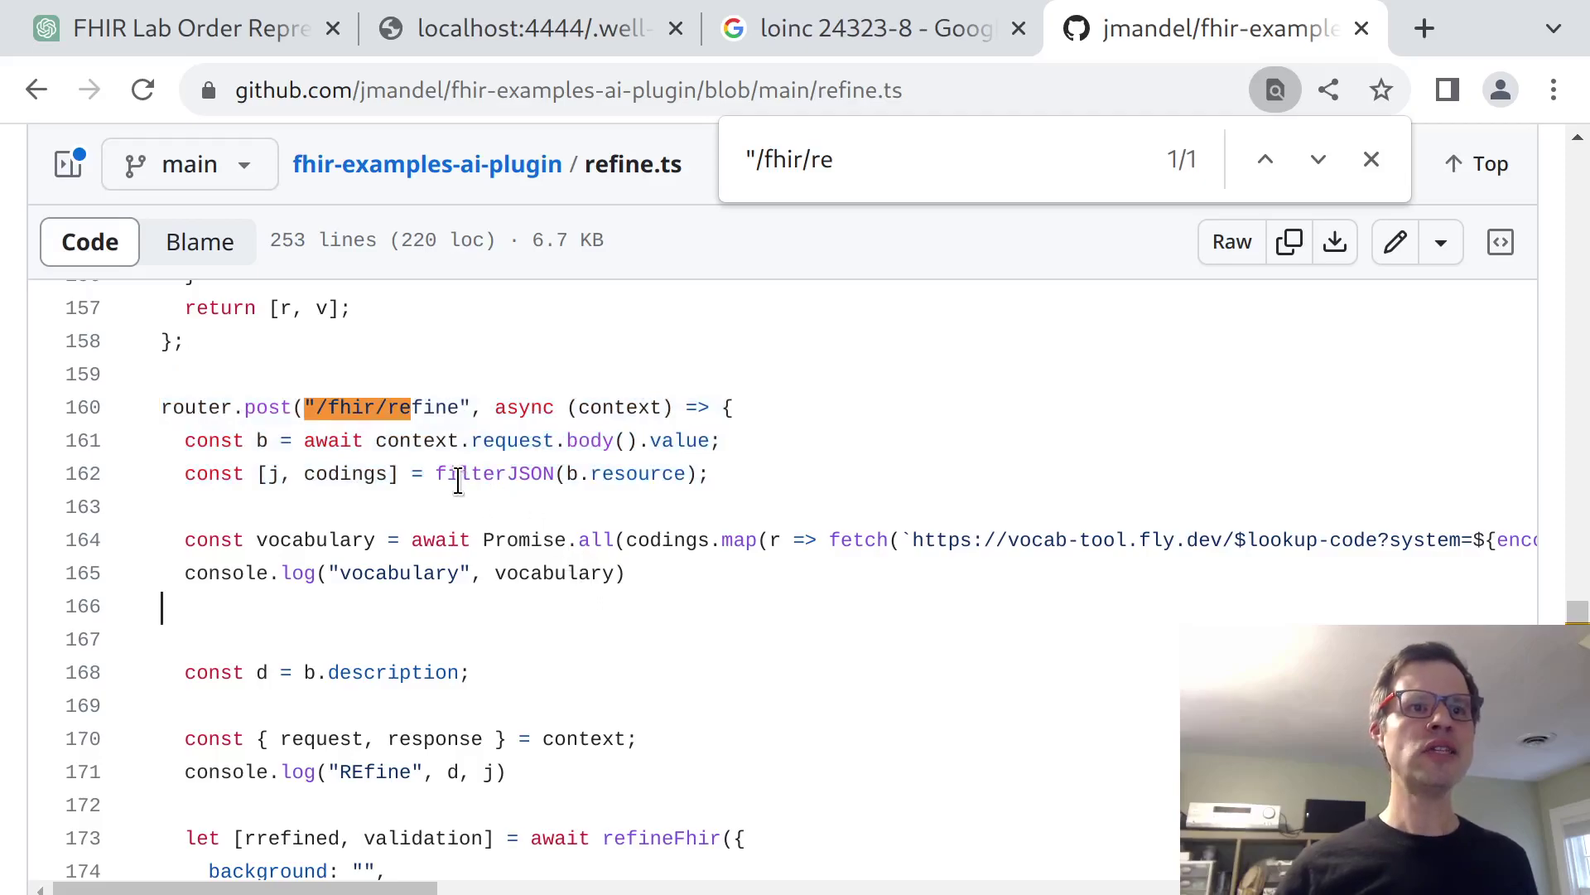
triple_click(458, 480)
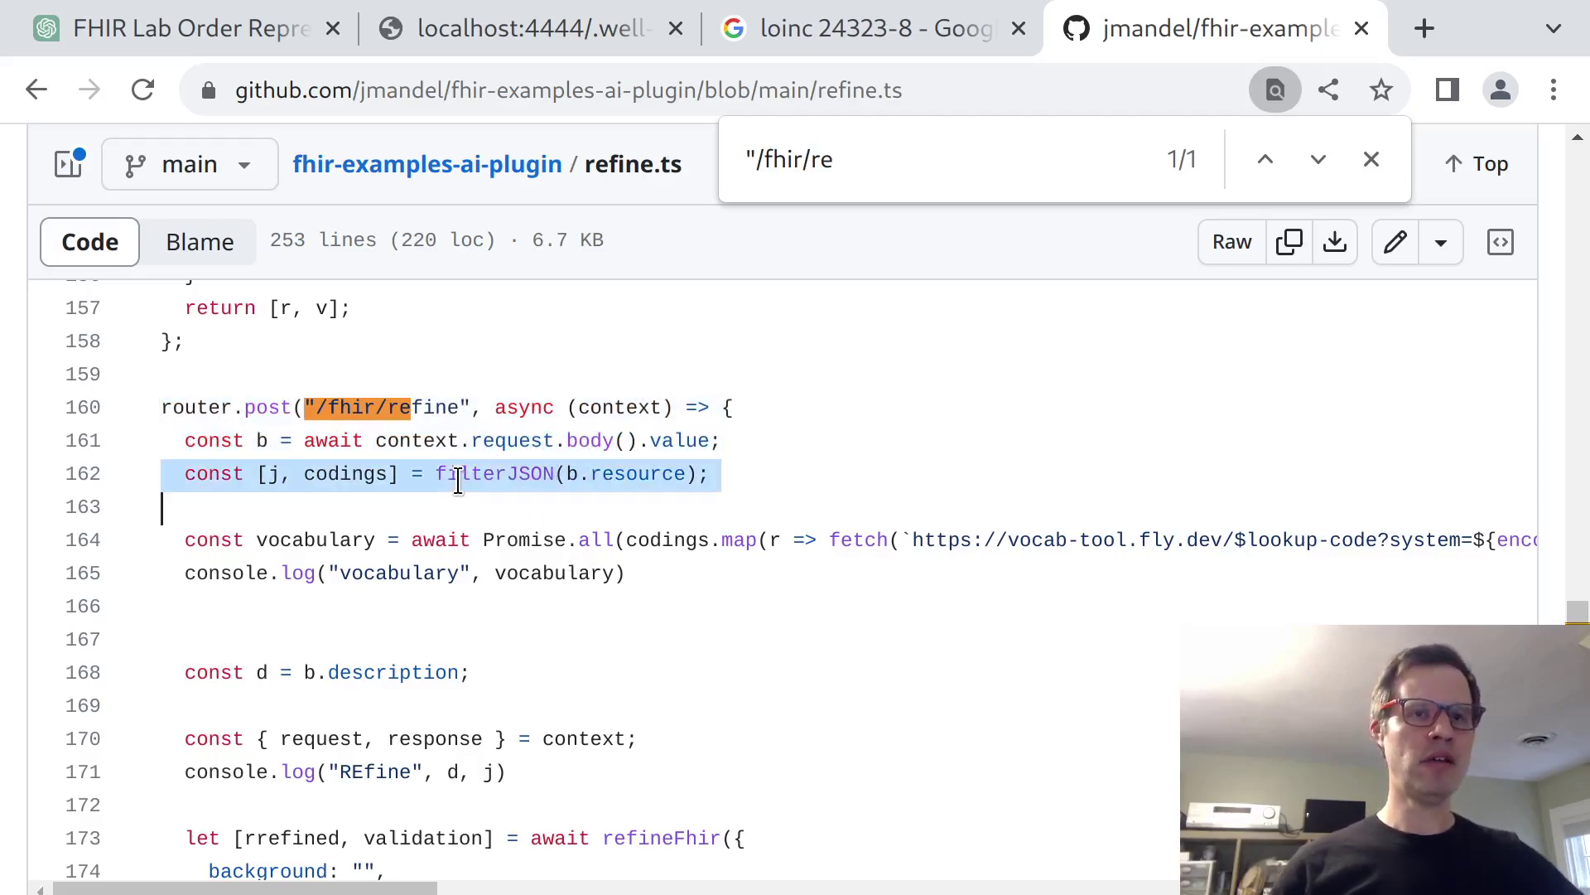
double_click(379, 474)
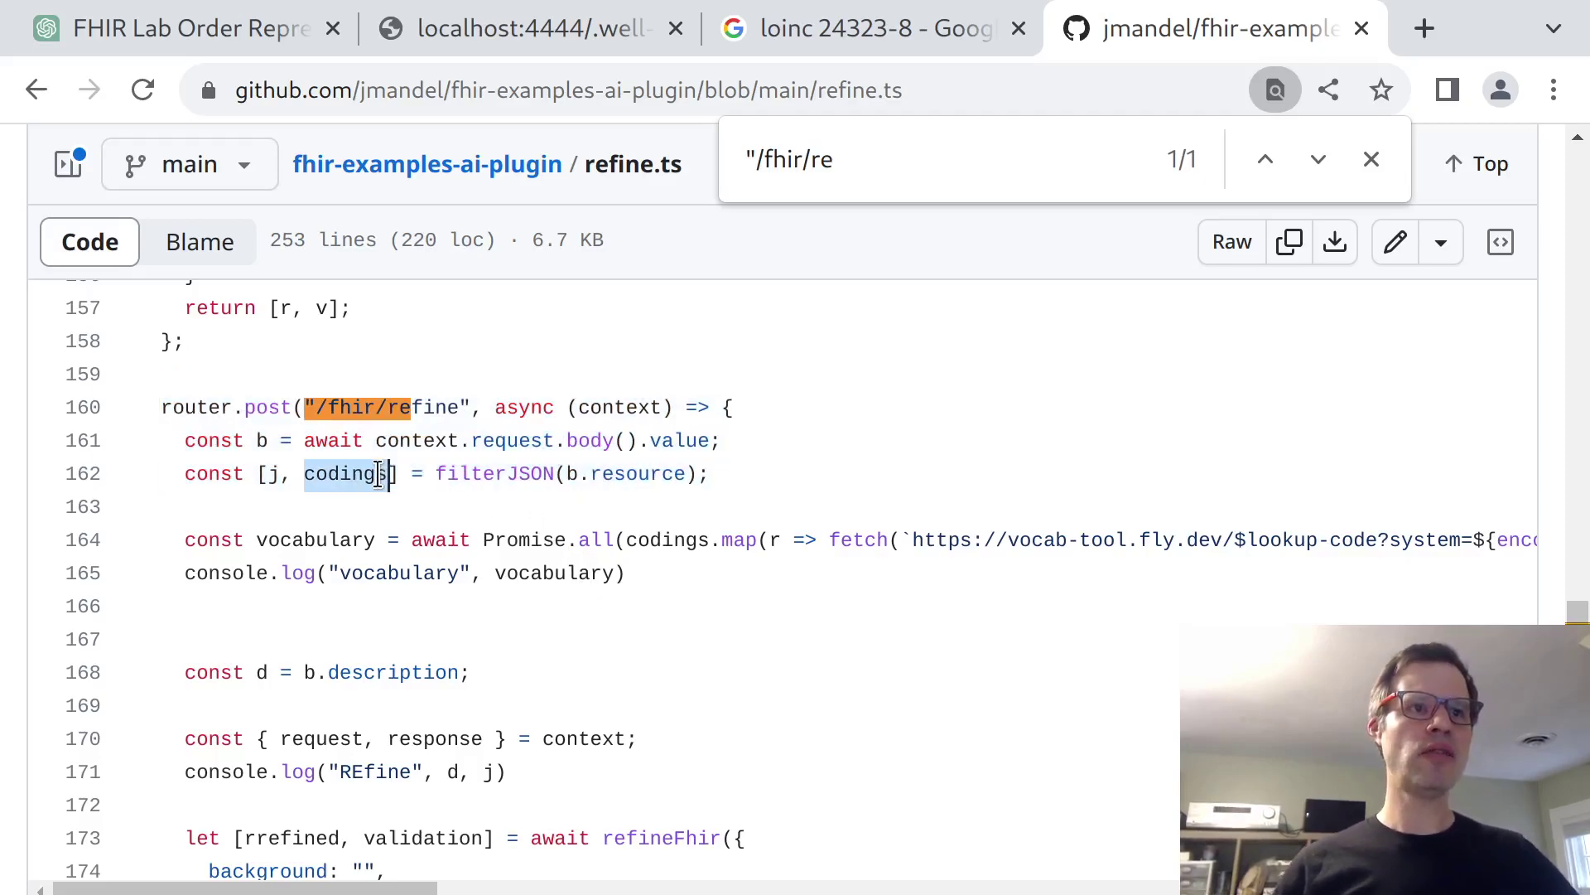
left_click(269, 468)
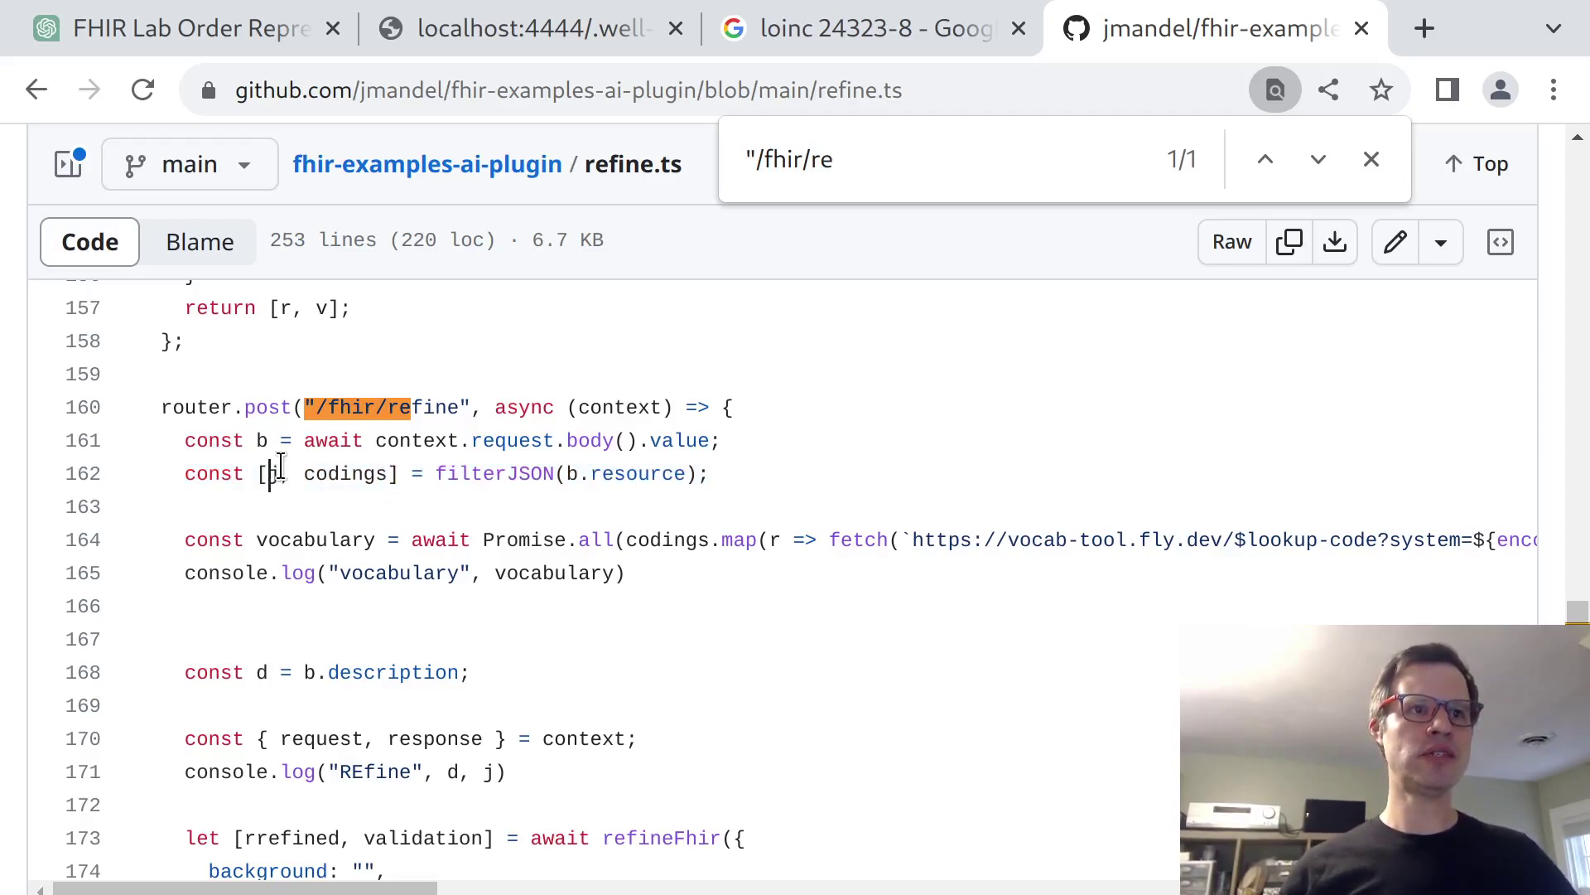
double_click(274, 469)
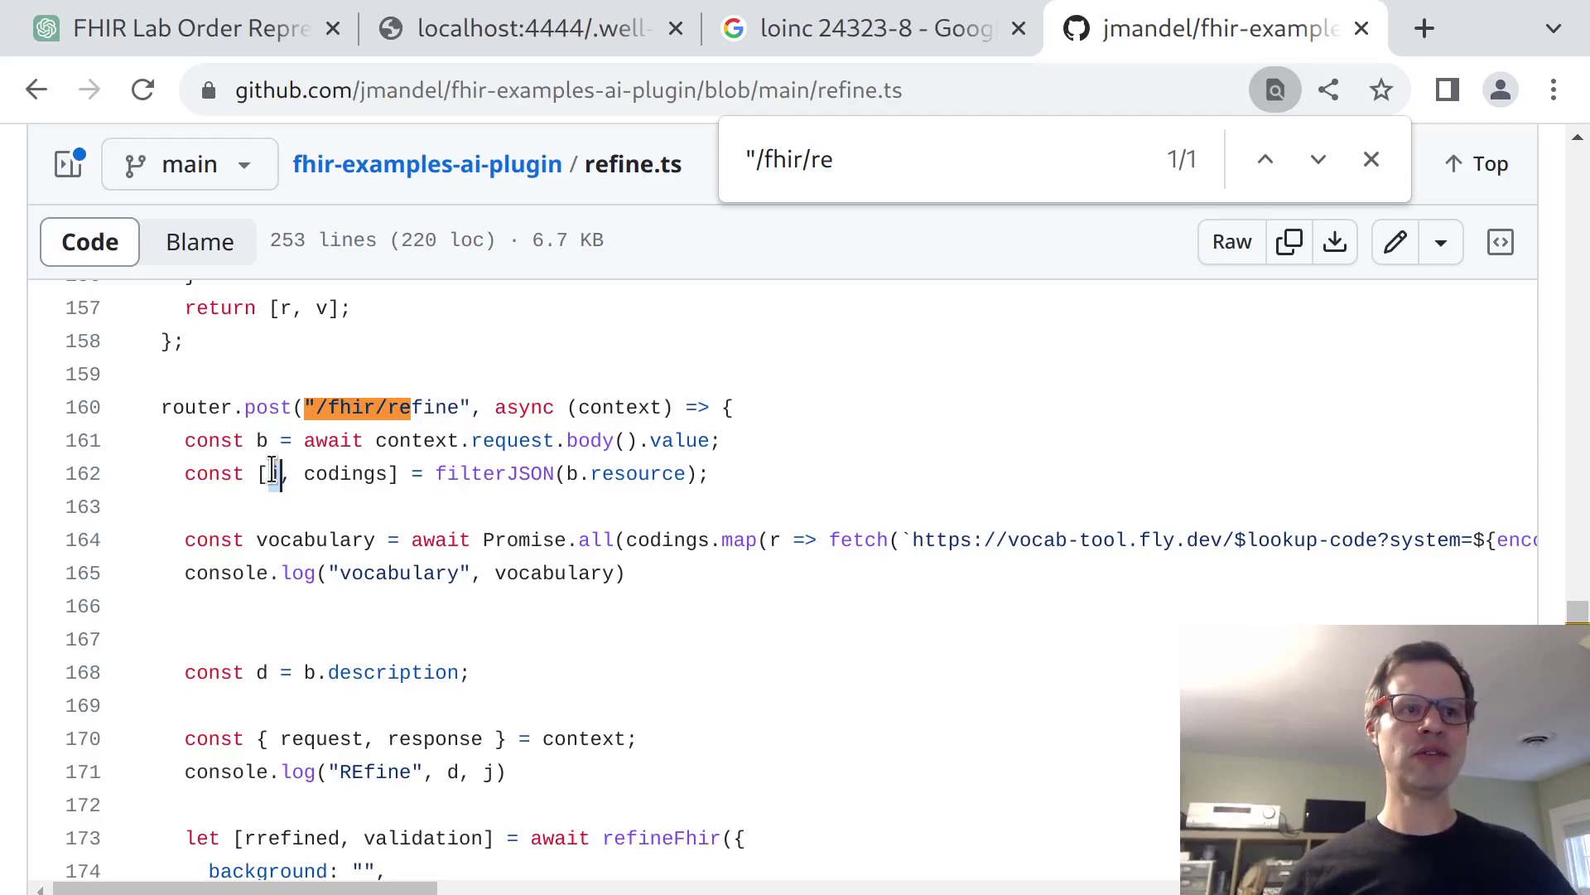
triple_click(484, 539)
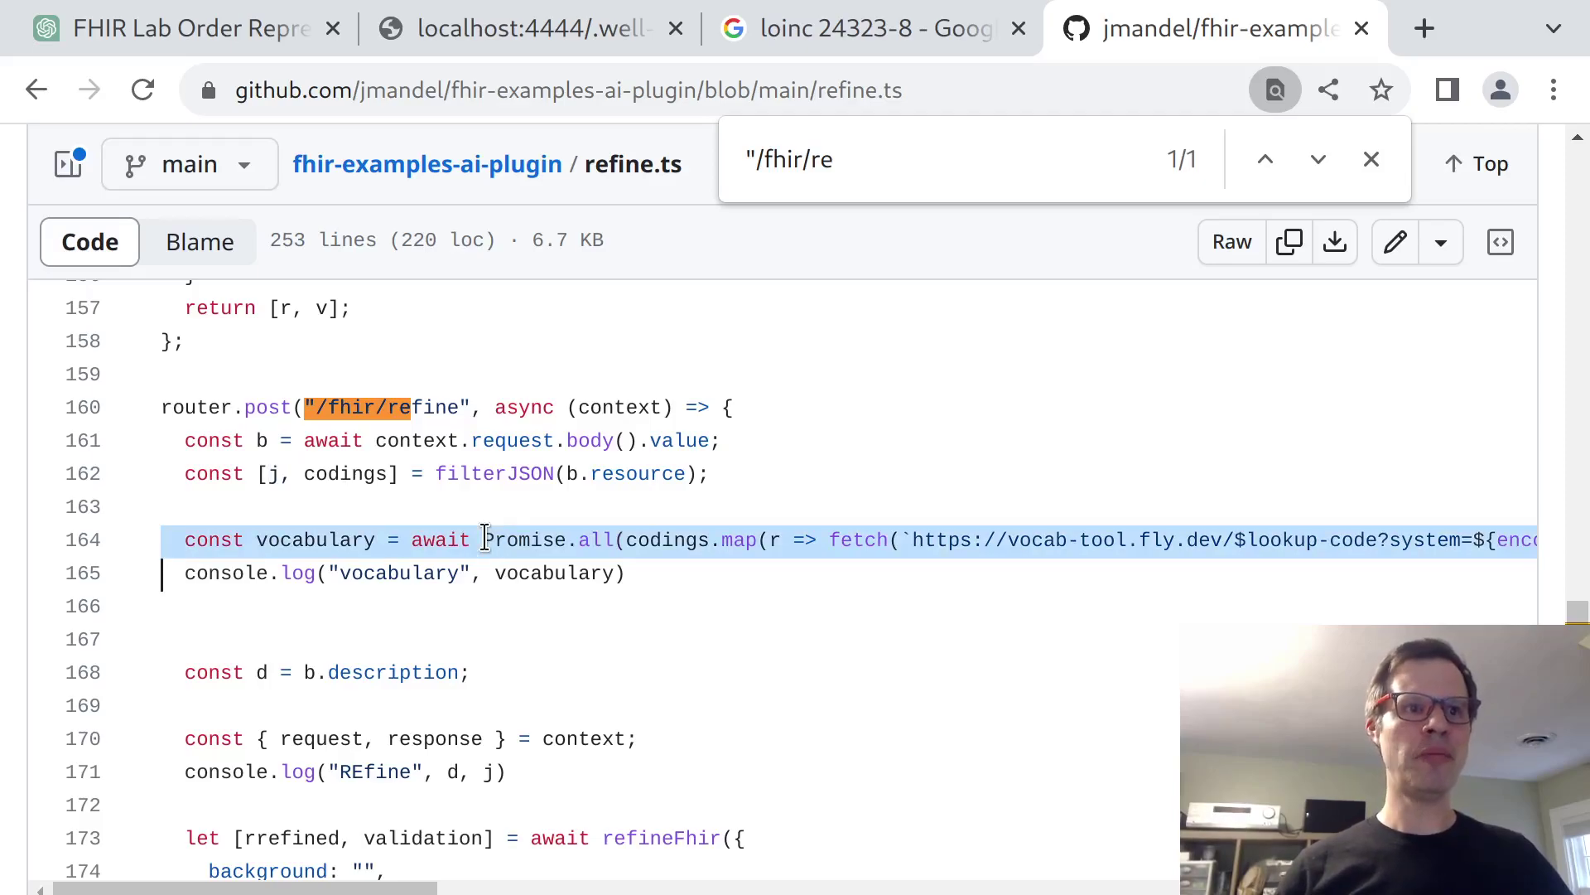
scroll(782, 650, "down", 3)
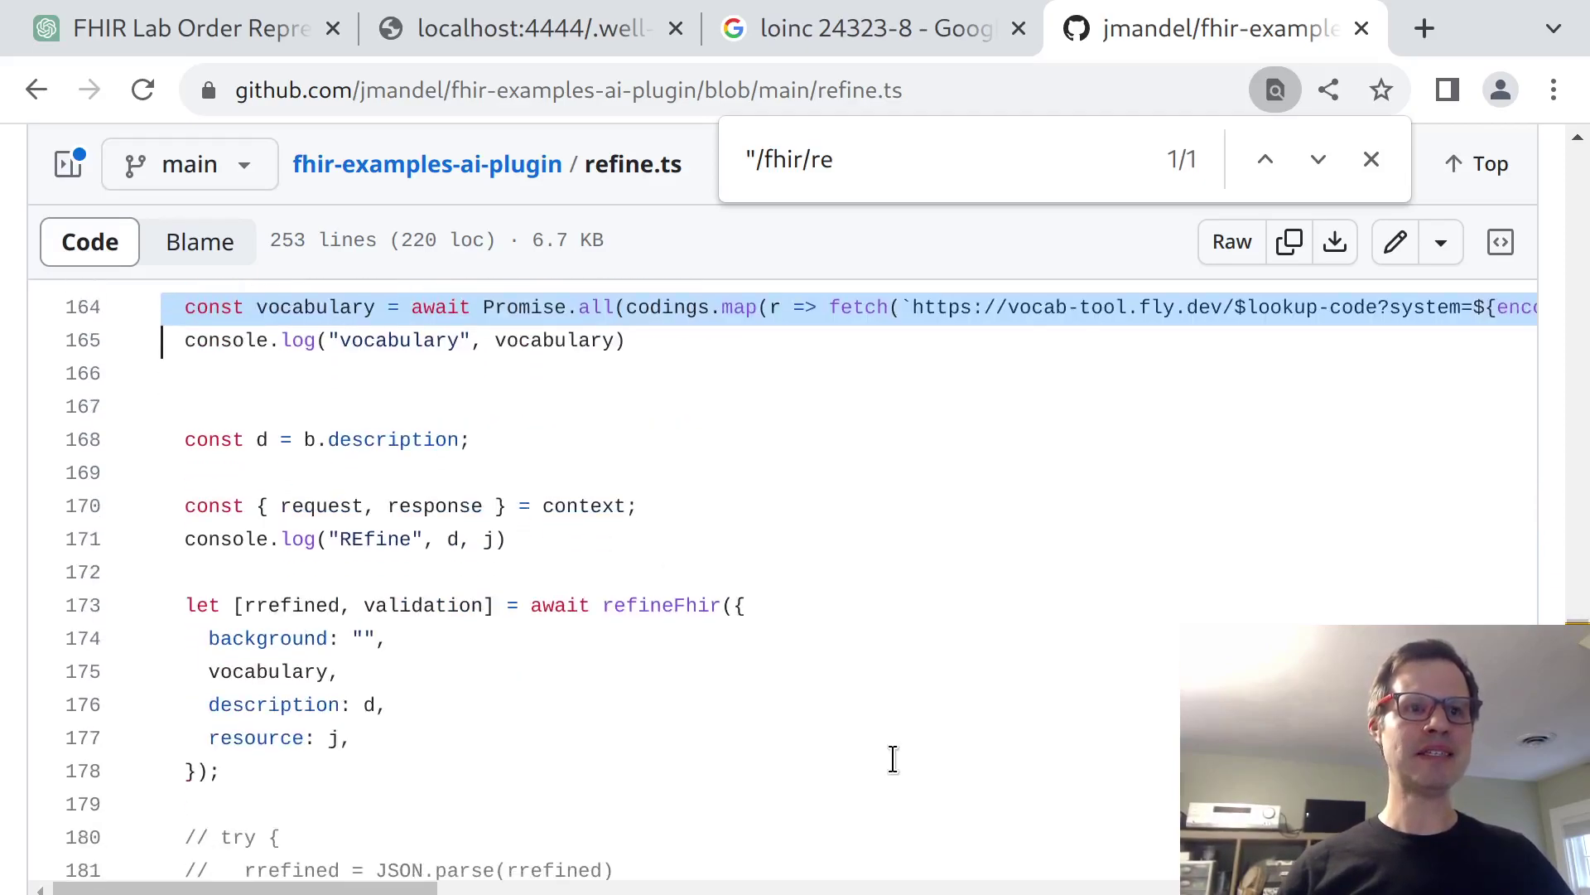
left_click(675, 587)
double_click(697, 605)
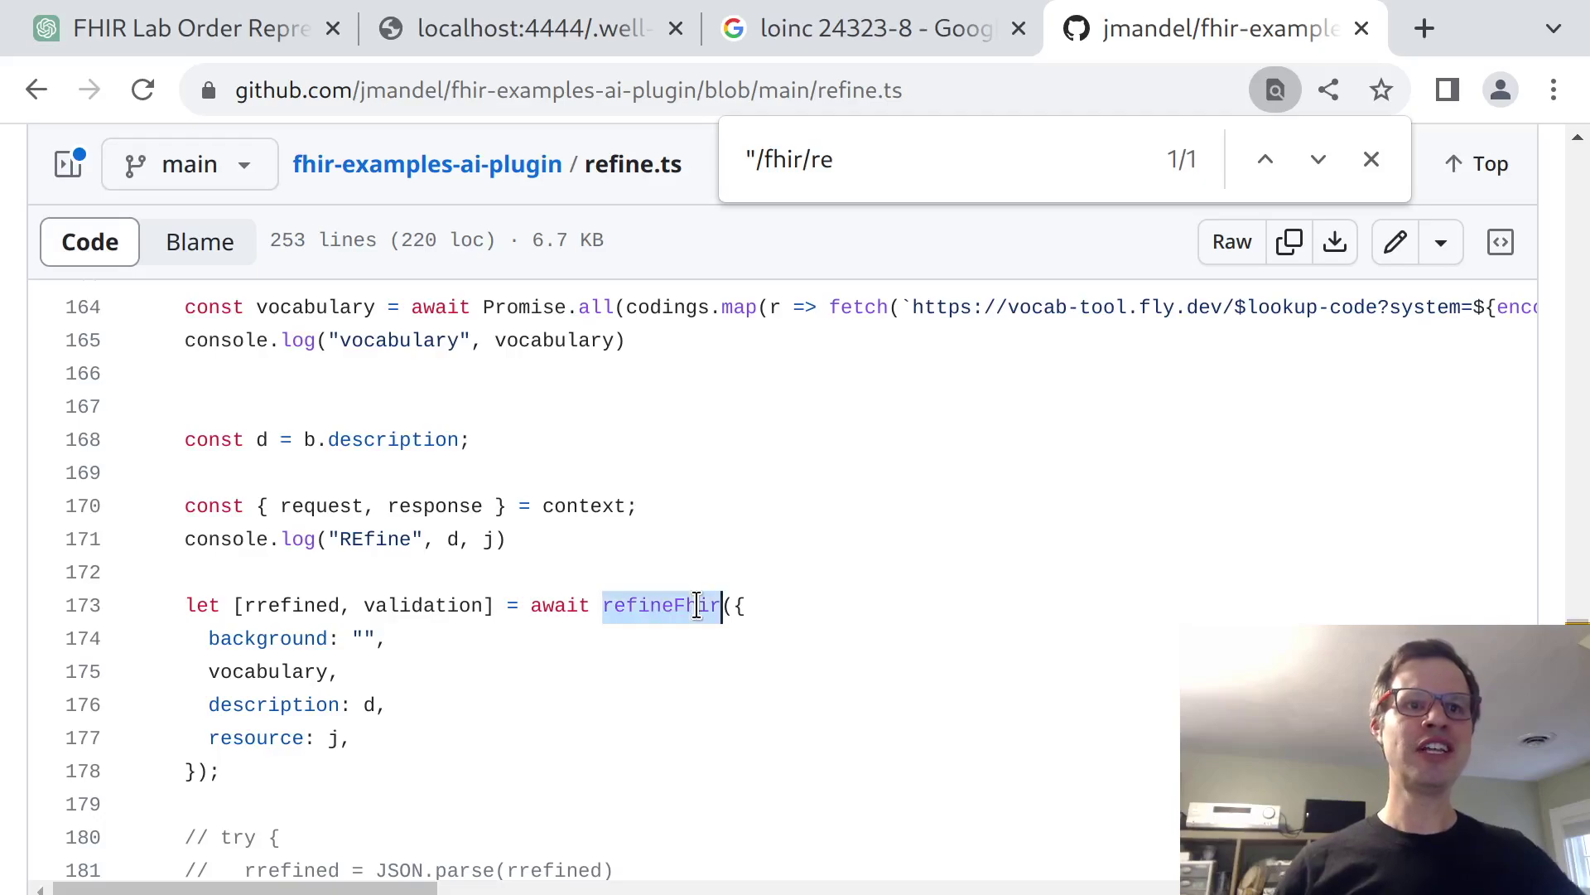
Find the refineFhir definition on line 102 and mark its attempts default and RefineInput type
key("ctrl+f")
key("Return")
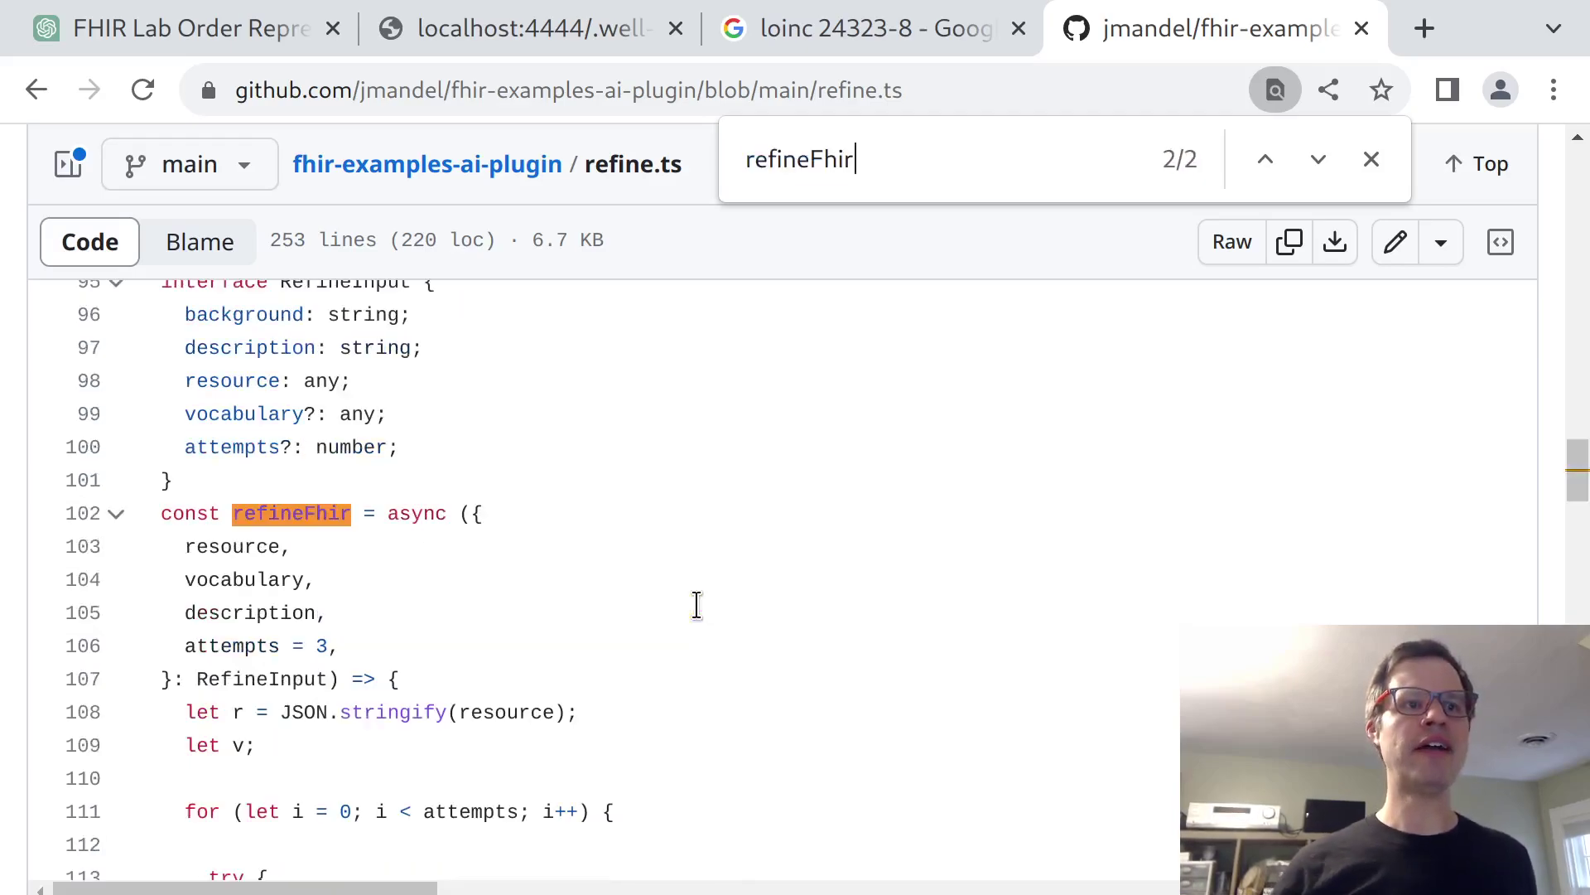
scroll(696, 605, "down", 4)
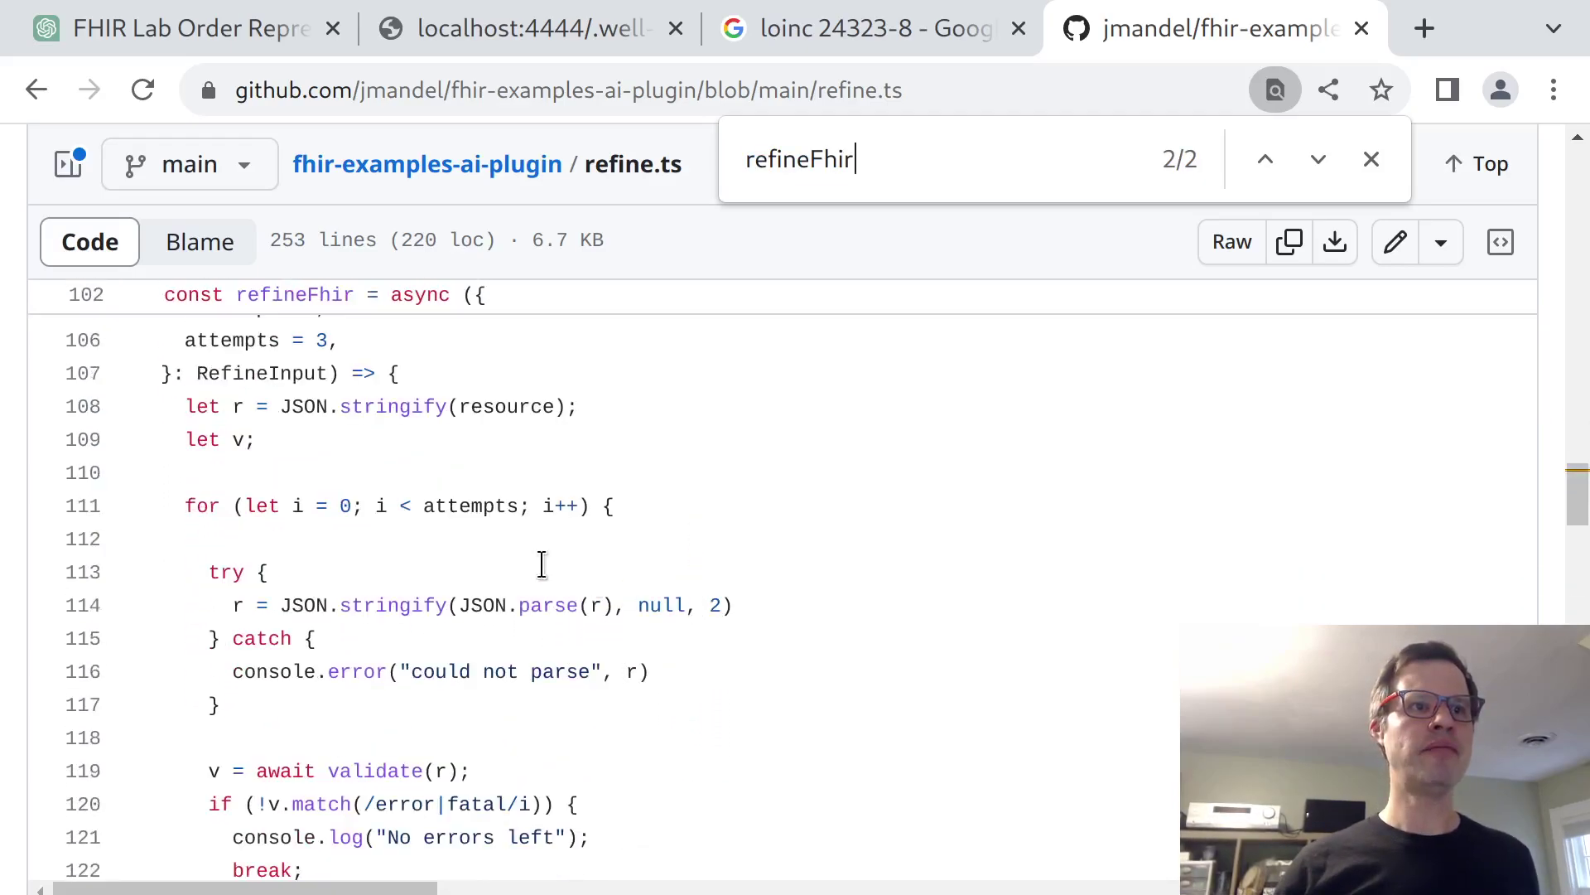
left_click_drag(184, 340, 352, 374)
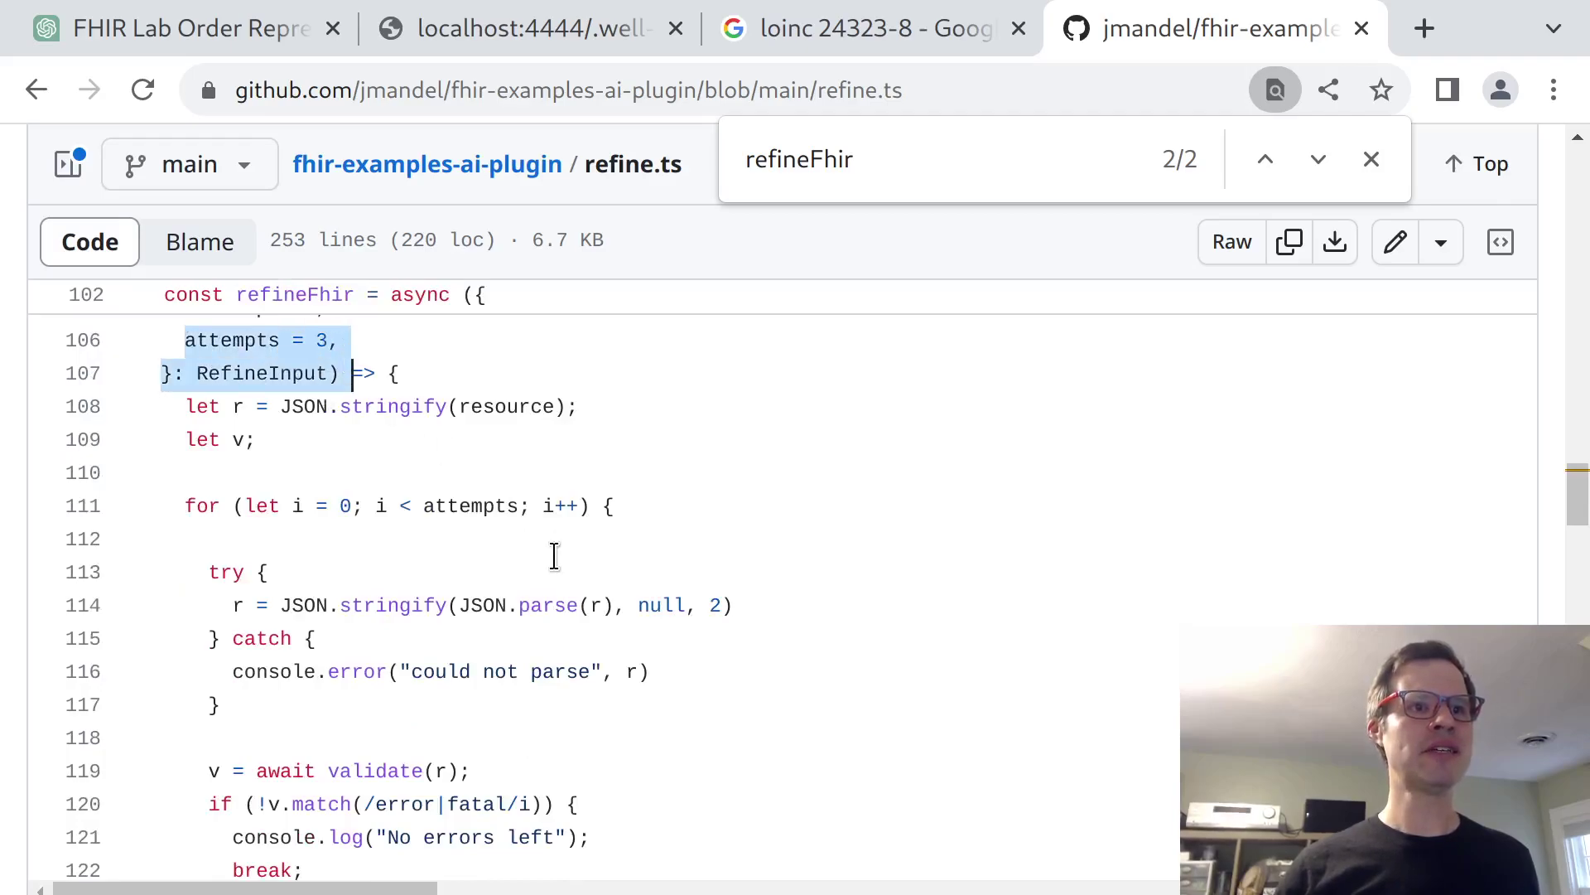
left_click_drag(453, 772, 497, 805)
scroll(497, 811, "down", 4)
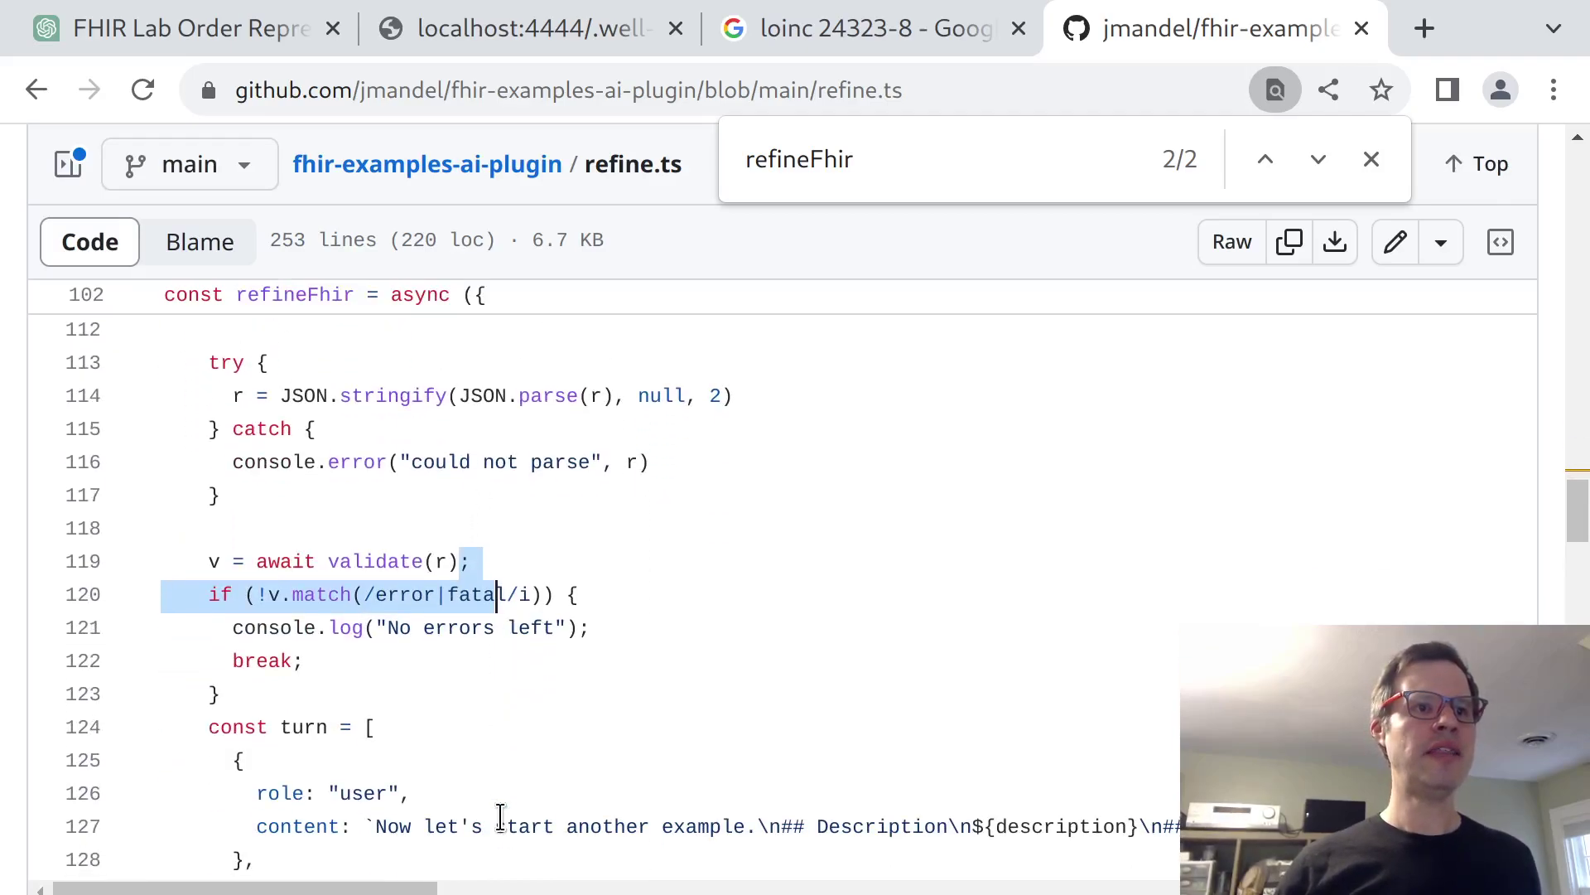
scroll(500, 817, "down", 3)
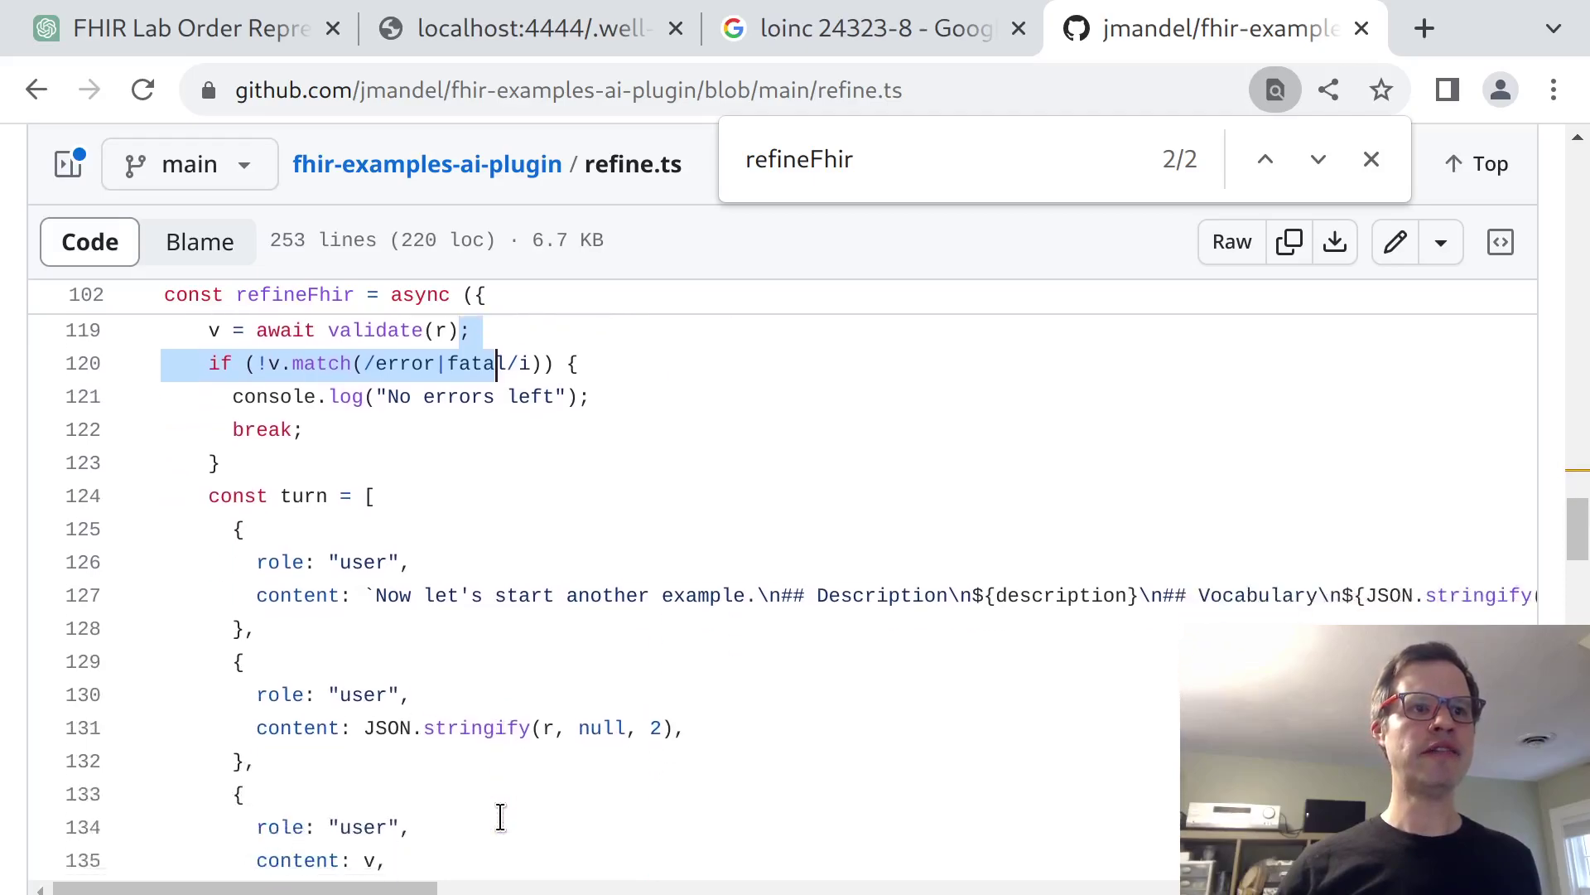
Highlight the turn message list in refineFhir, then clear the mark without copying anything
left_click_drag(230, 429, 421, 714)
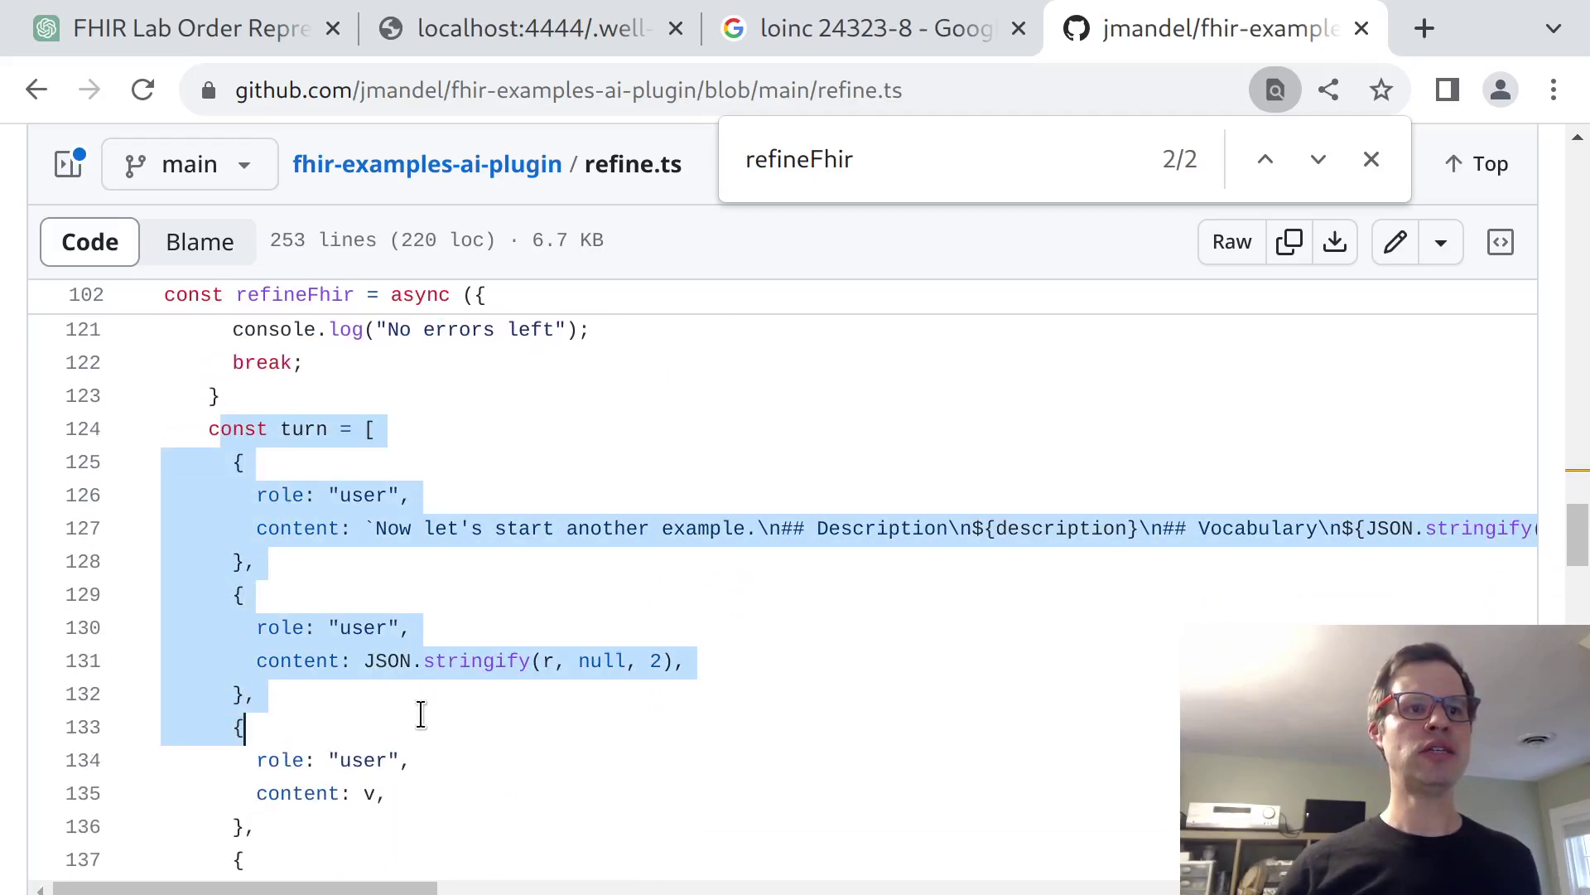
scroll(420, 714, "down", 4)
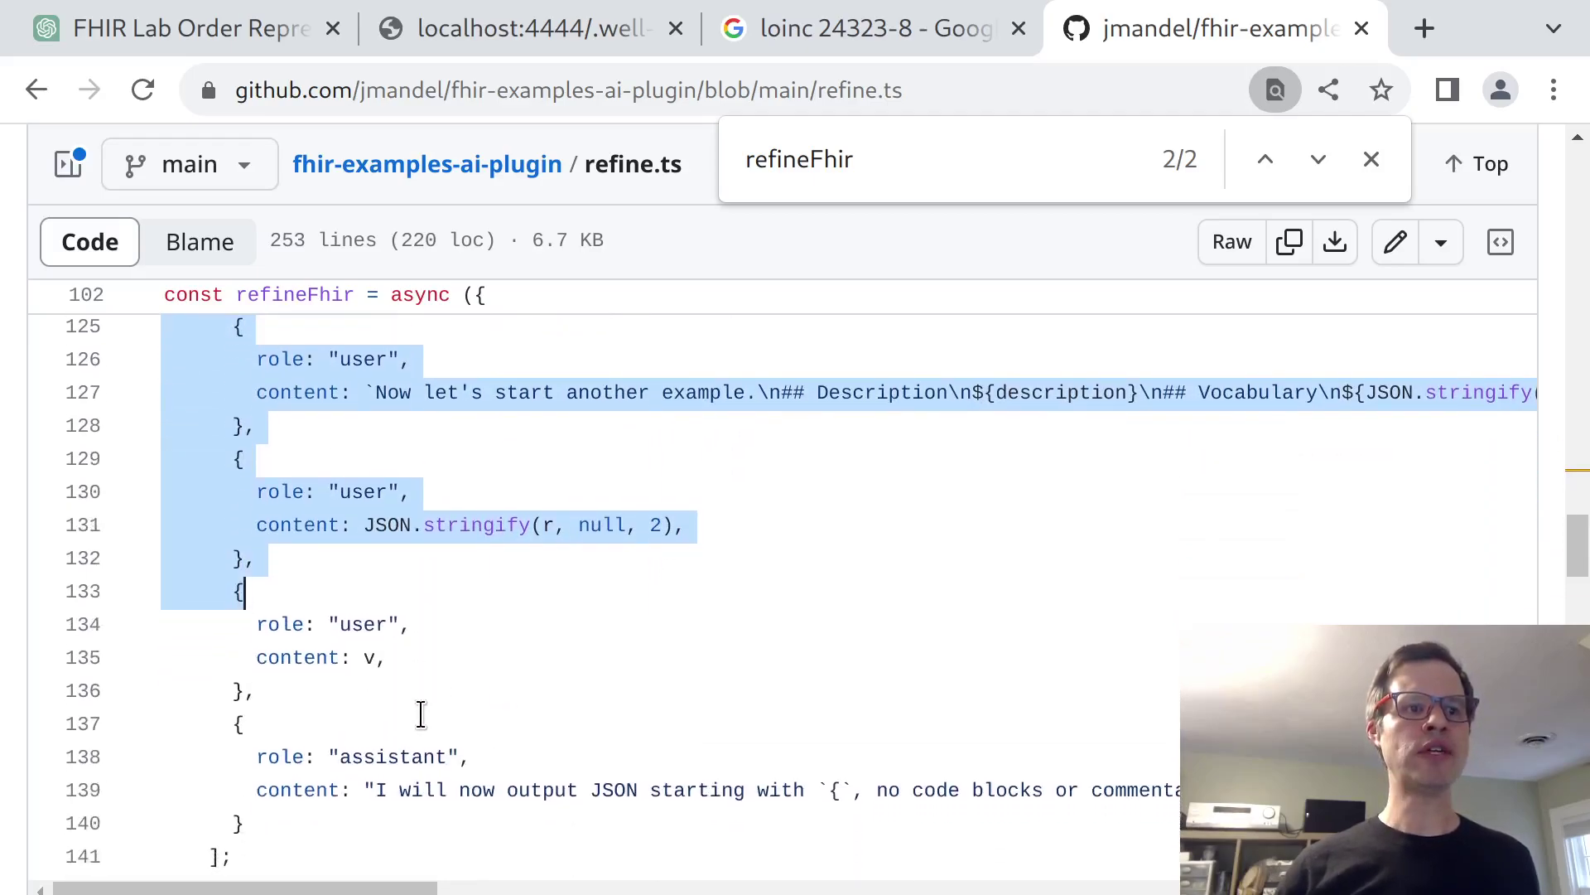
left_click_drag(421, 714, 451, 748)
right_click(451, 748)
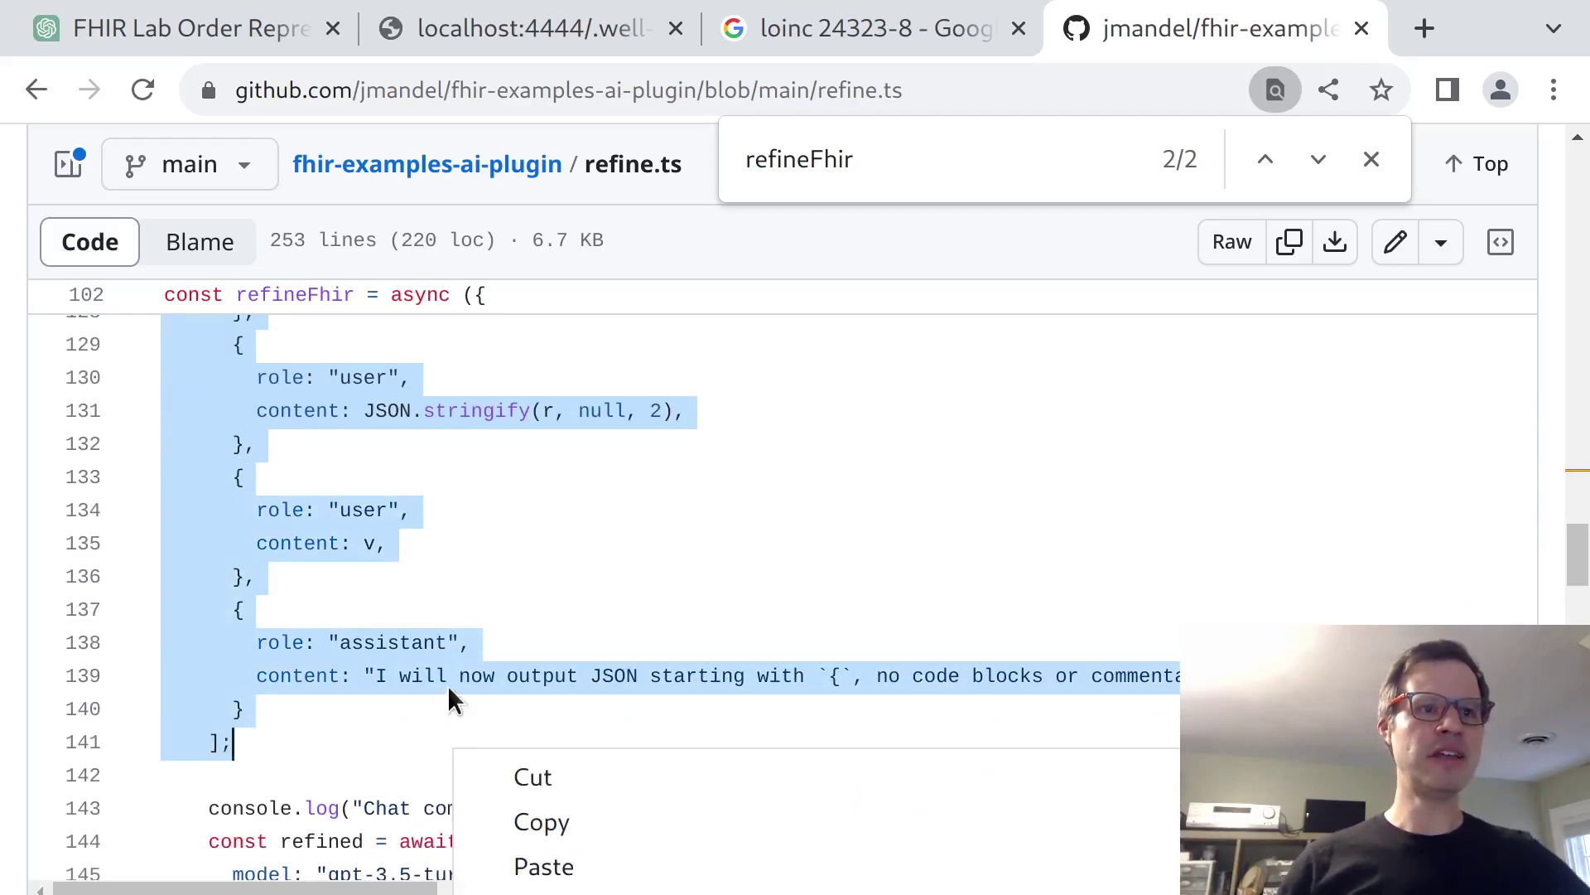
key("Escape")
left_click(477, 613)
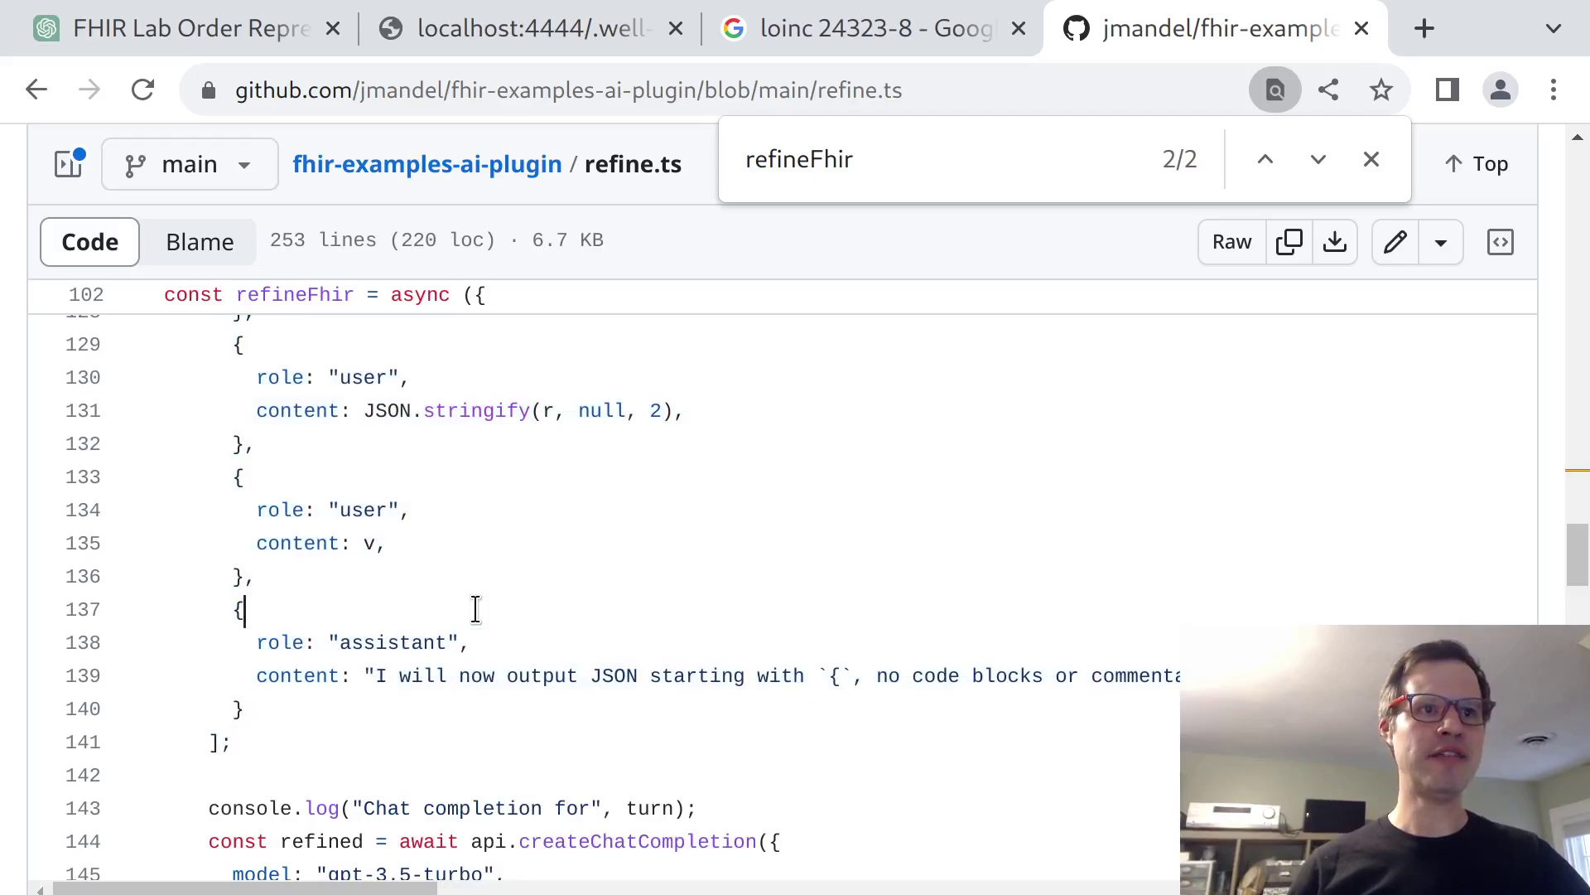
scroll(476, 609, "up", 1)
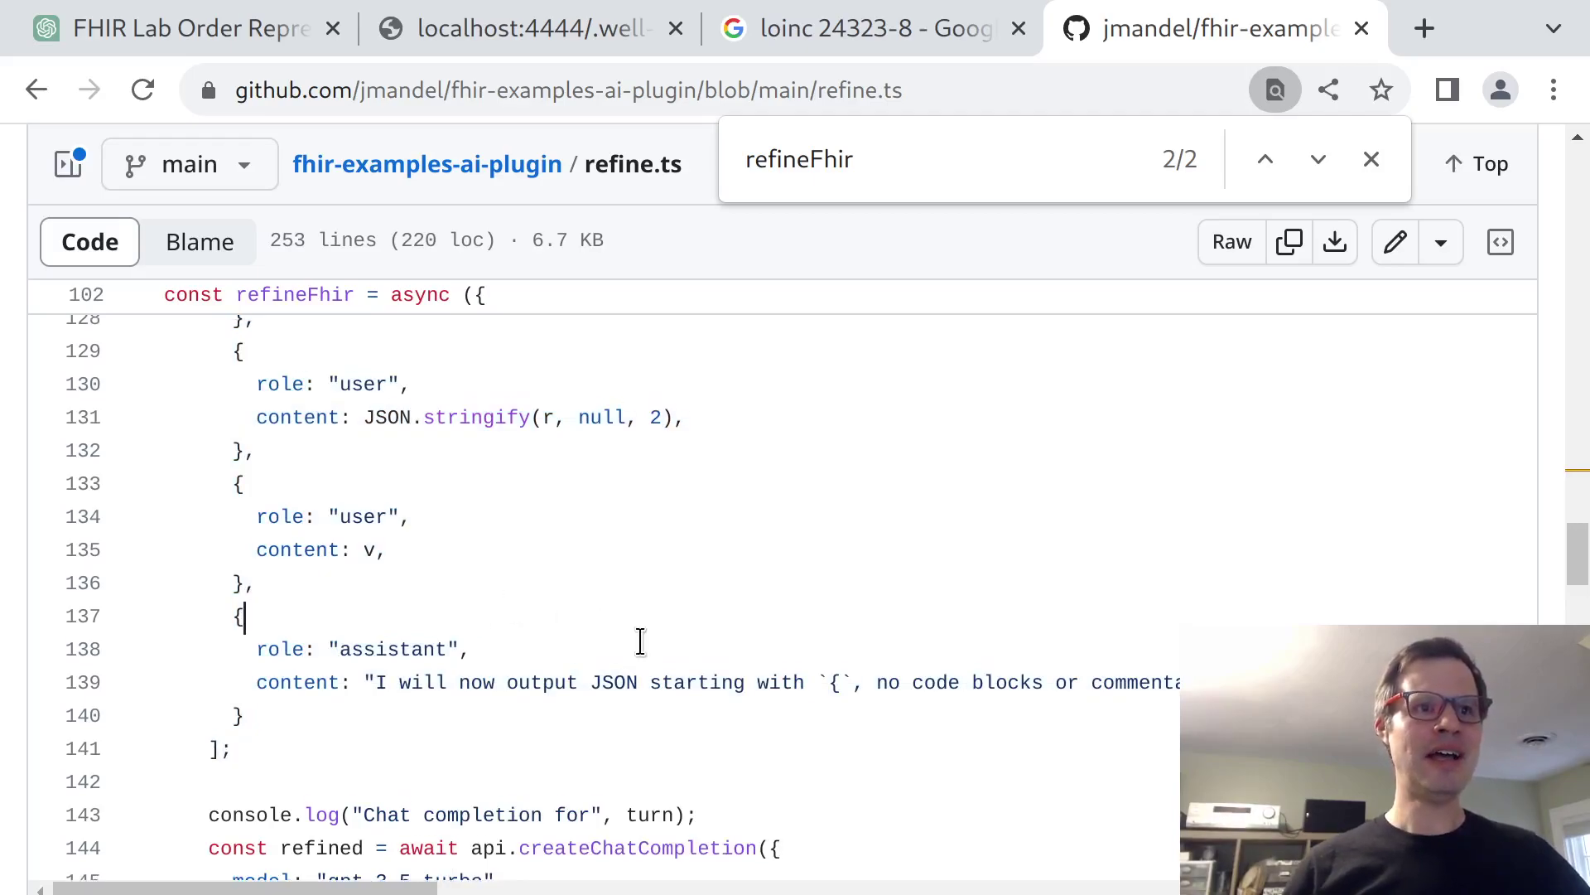
scroll(640, 640, "up", 2)
Point out the api.createChatCompletion call in the refinement loop and close the page search
left_click_drag(337, 348, 436, 538)
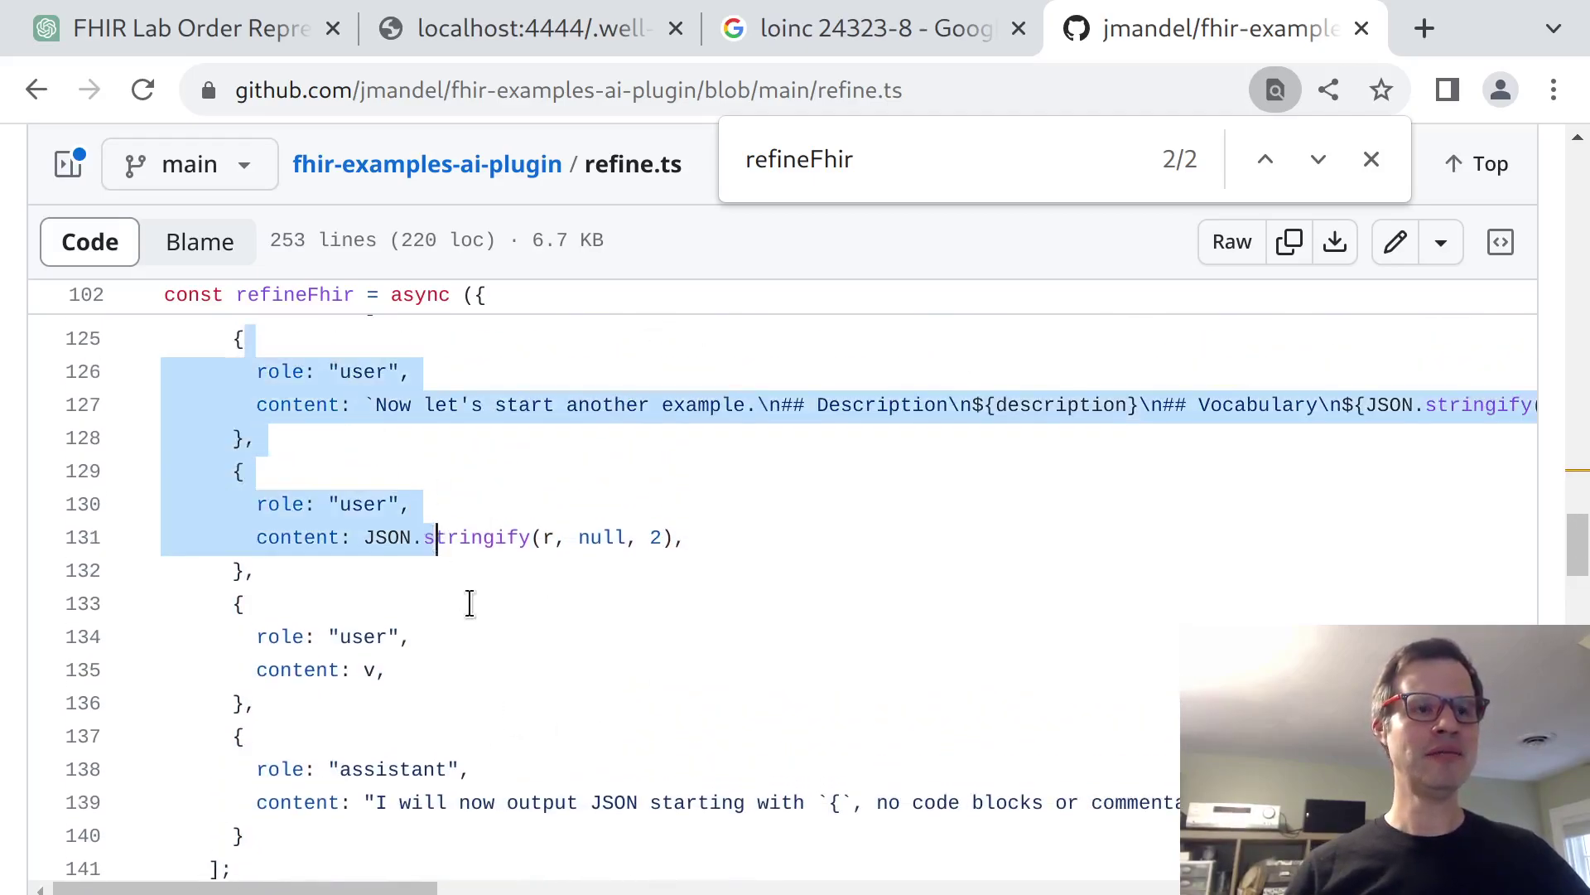
scroll(463, 696, "down", 2)
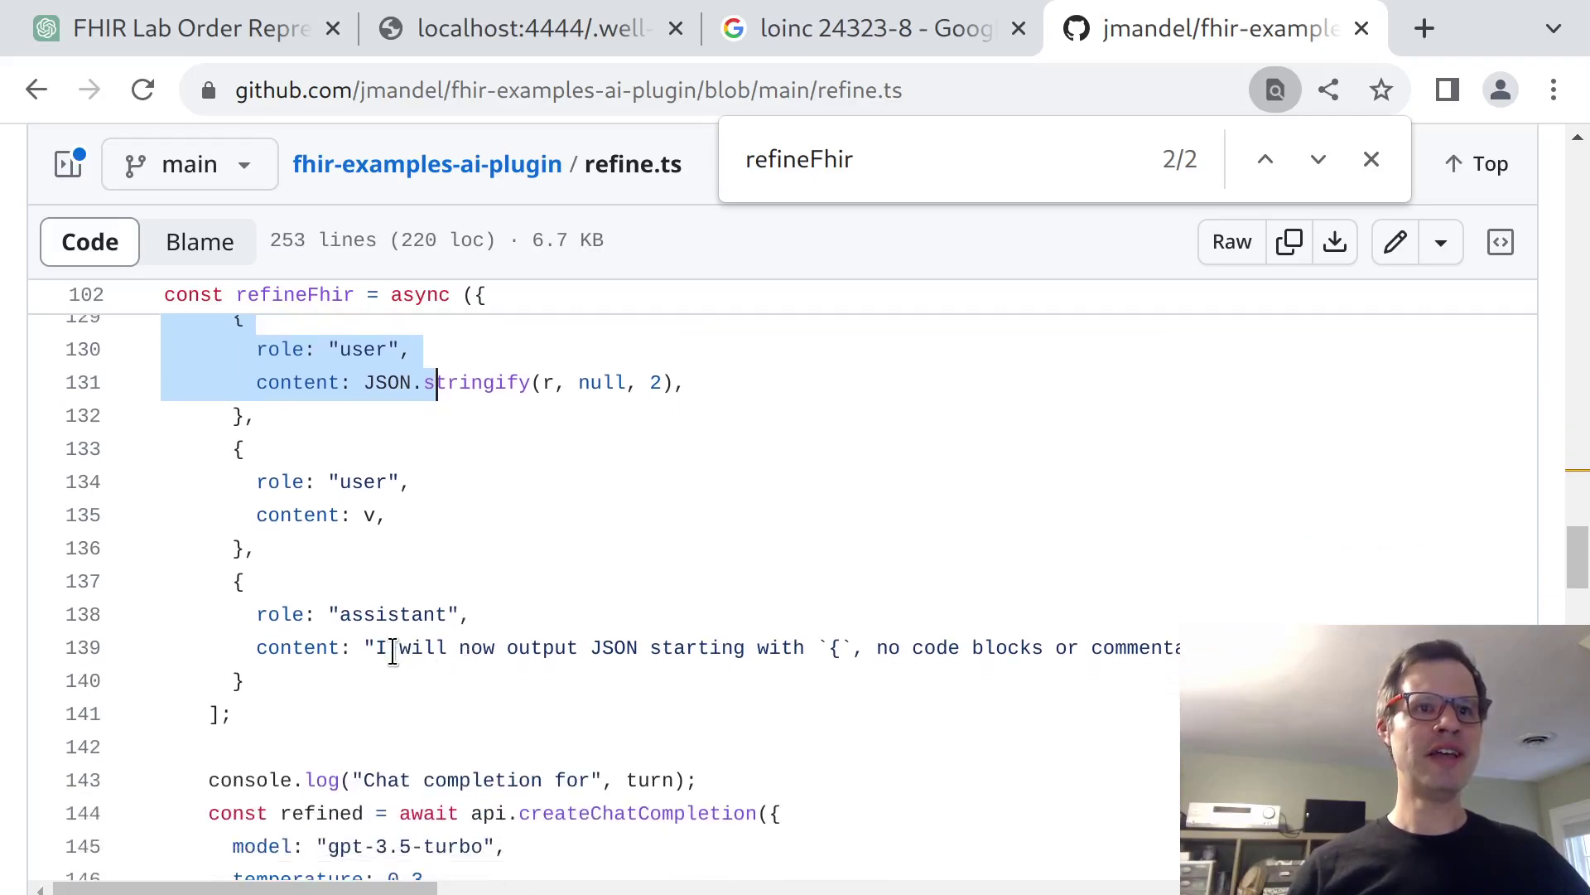
scroll(420, 652, "down", 2)
scroll(420, 652, "down", 3)
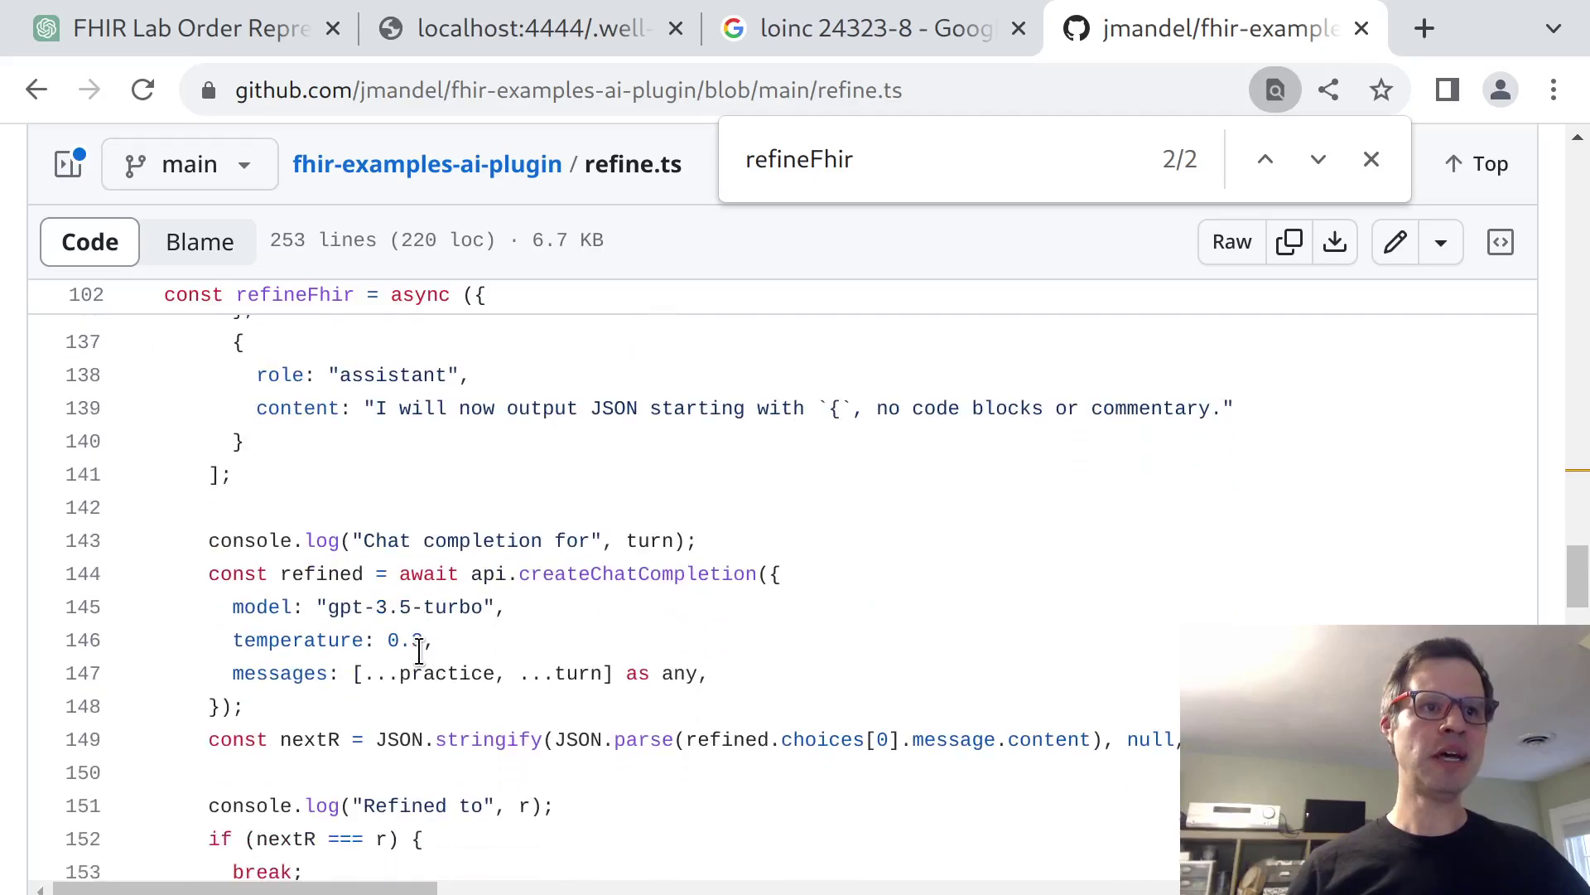
double_click(603, 581)
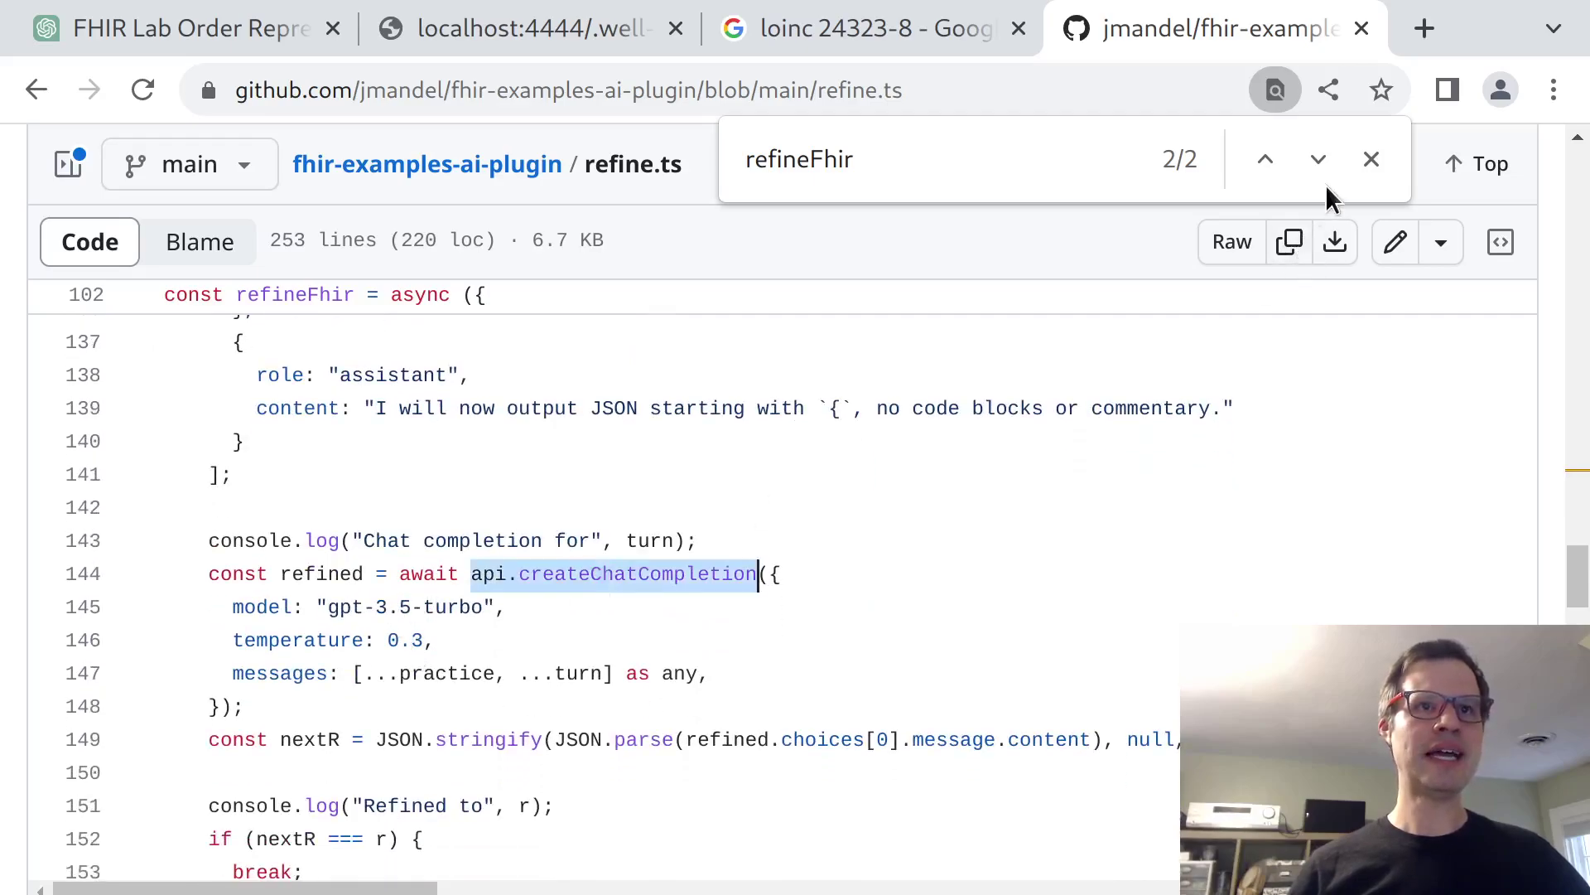
left_click(1372, 160)
scroll(1061, 575, "down", 3)
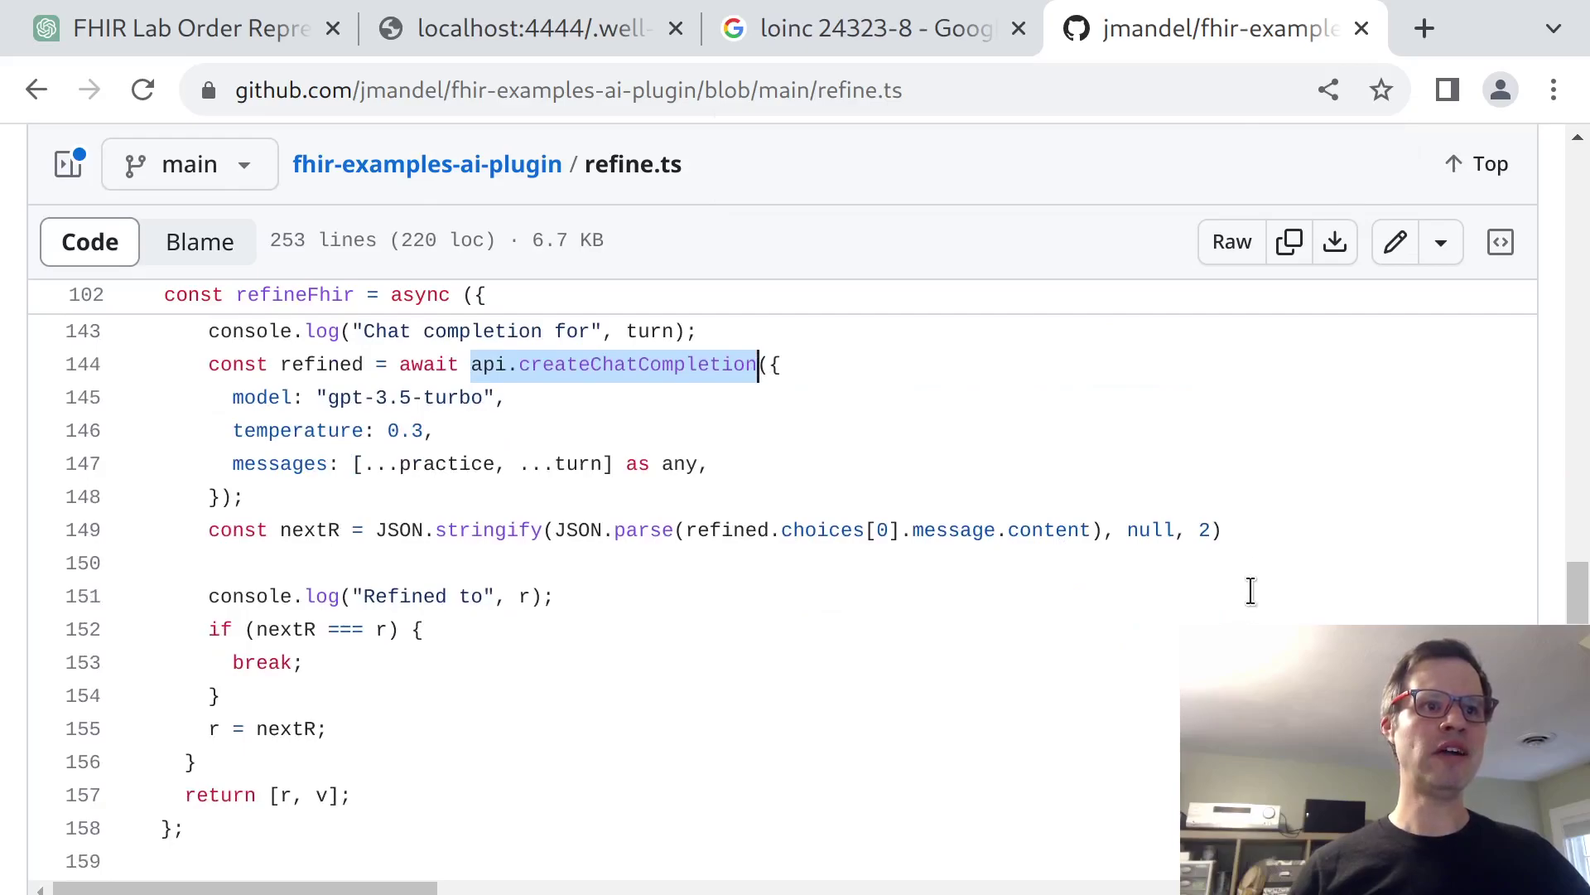
Highlight the lines that compare and update the result, then return to the ChatGPT chat
left_click_drag(1252, 591, 1284, 494)
left_click(329, 729)
left_click(1287, 494)
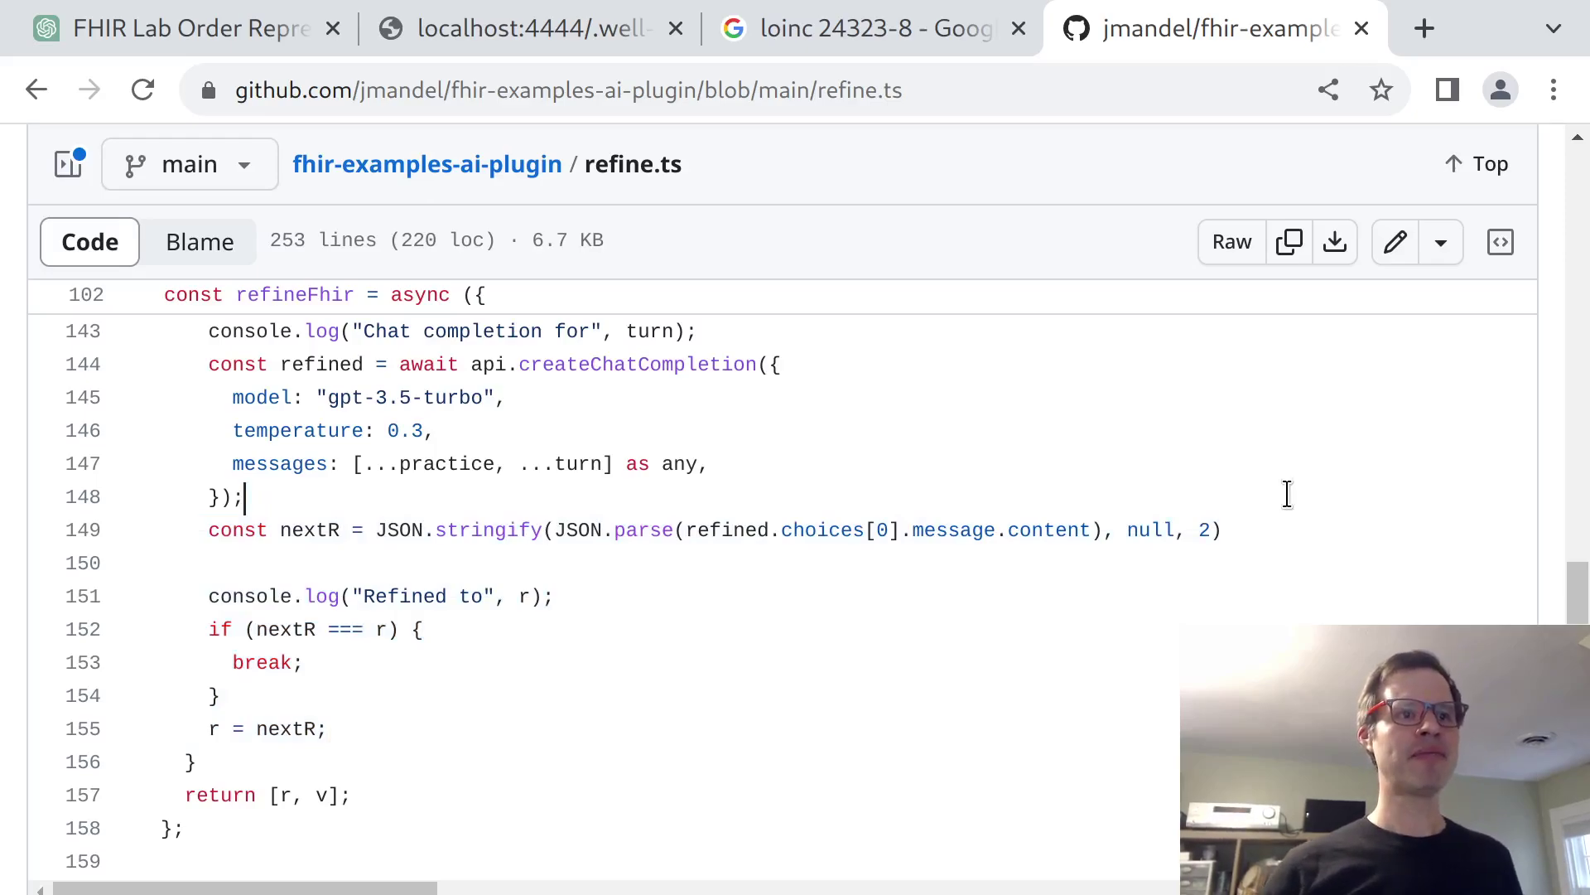
key("ctrl+1")
Highlight LOINC codes 24322-0 and 24323-8 in the plugin's lookup response
scroll(1178, 489, "up", 15)
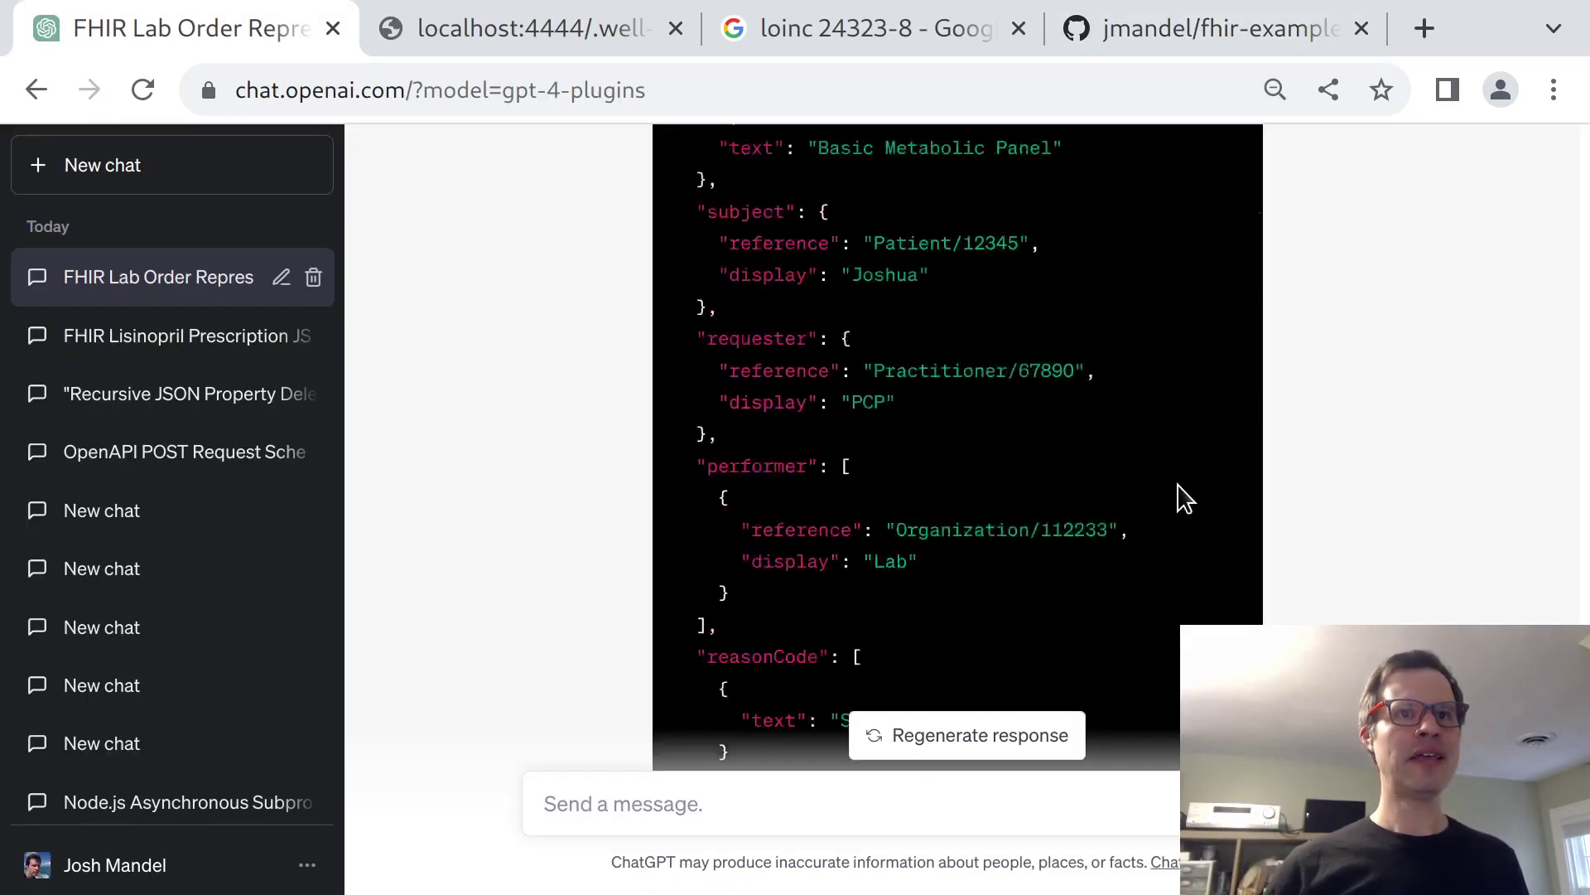
left_click_drag(950, 333, 1094, 627)
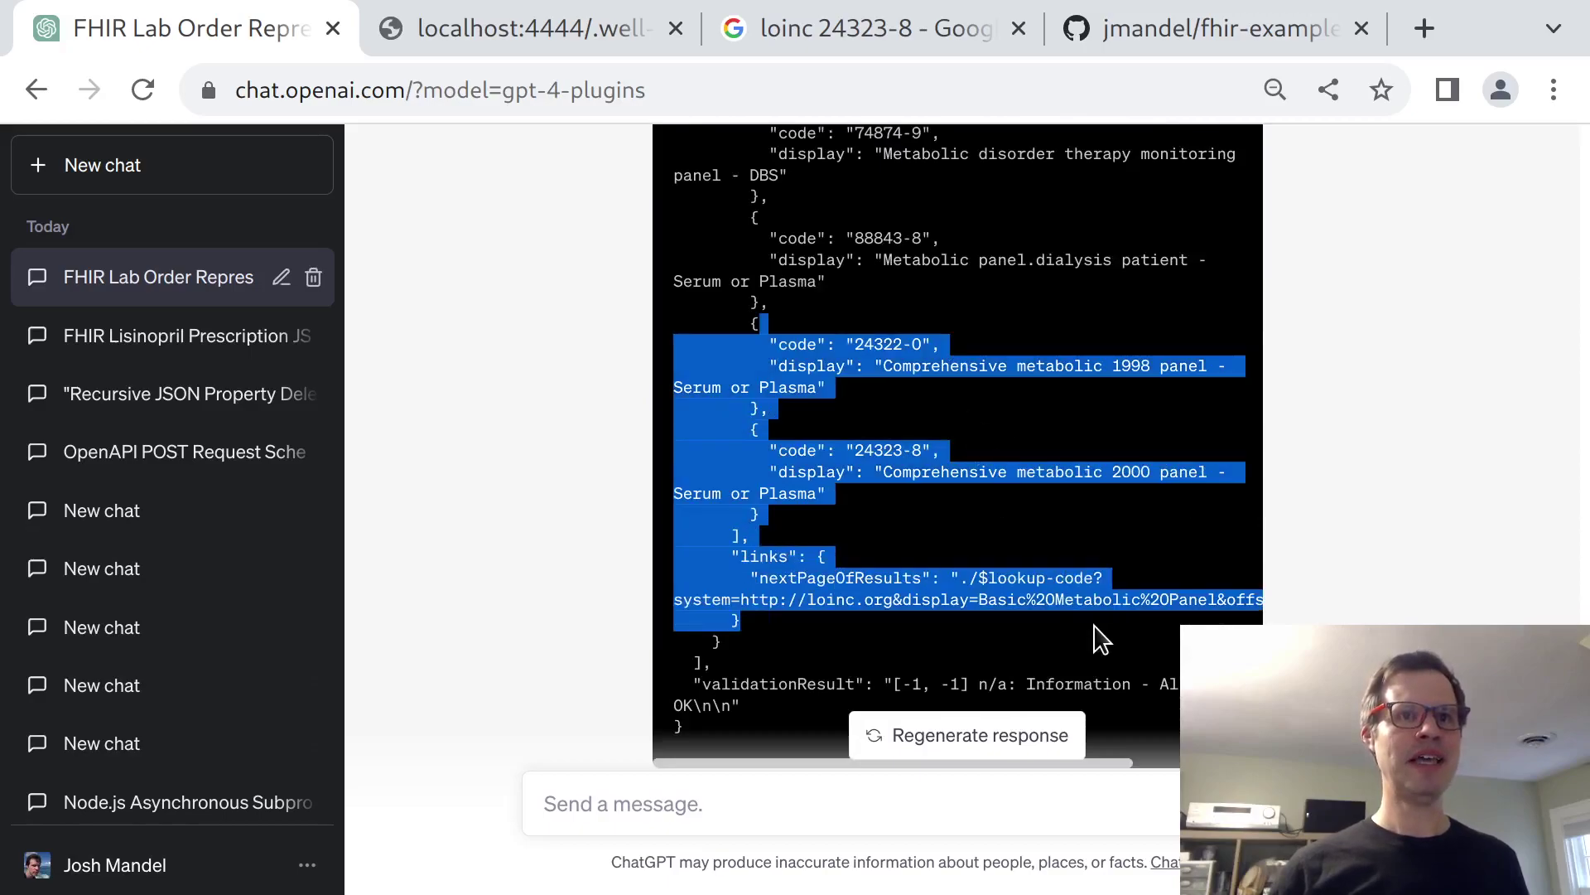
scroll(1101, 638, "up", 15)
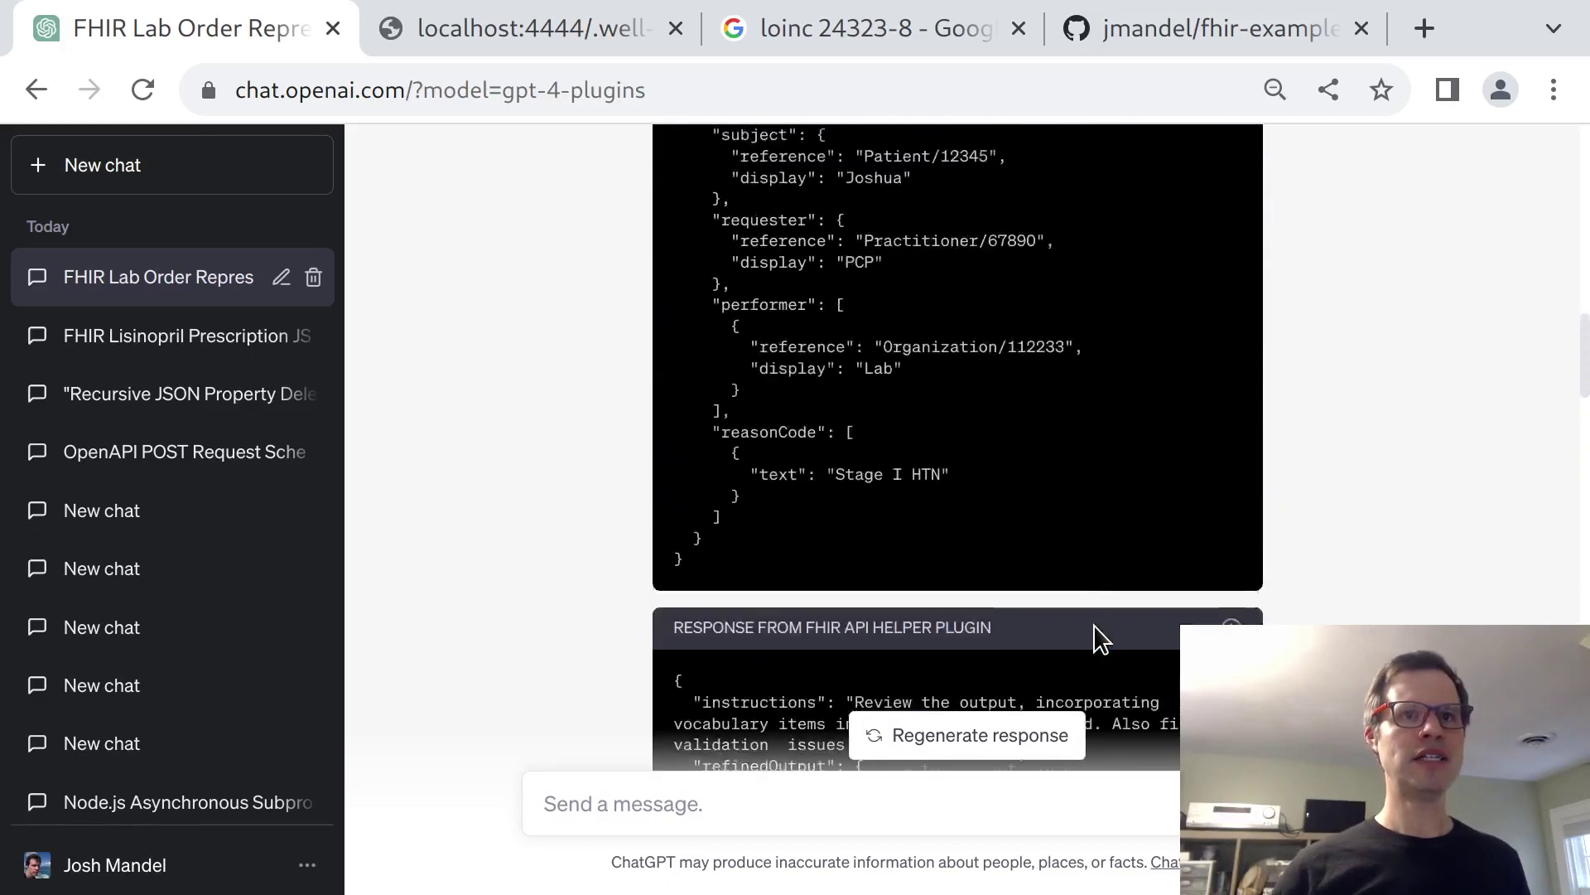
scroll(1102, 637, "up", 3)
scroll(1150, 523, "down", 1)
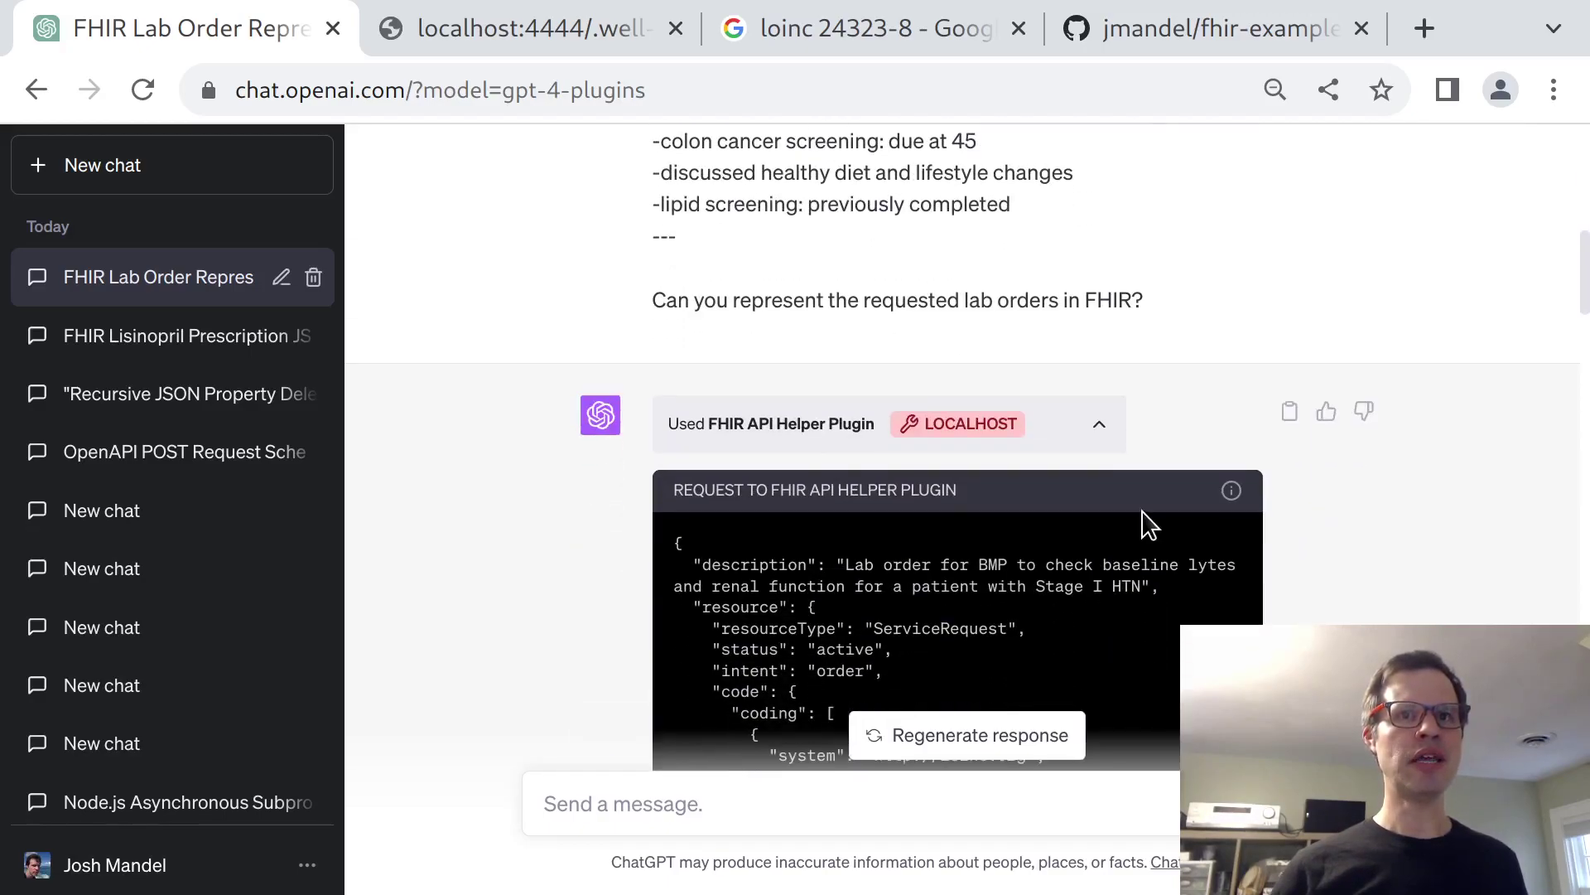
Collapse the plugin request details and copy the Basic Metabolic Panel ServiceRequest JSON
left_click(1104, 418)
scroll(1235, 534, "down", 3)
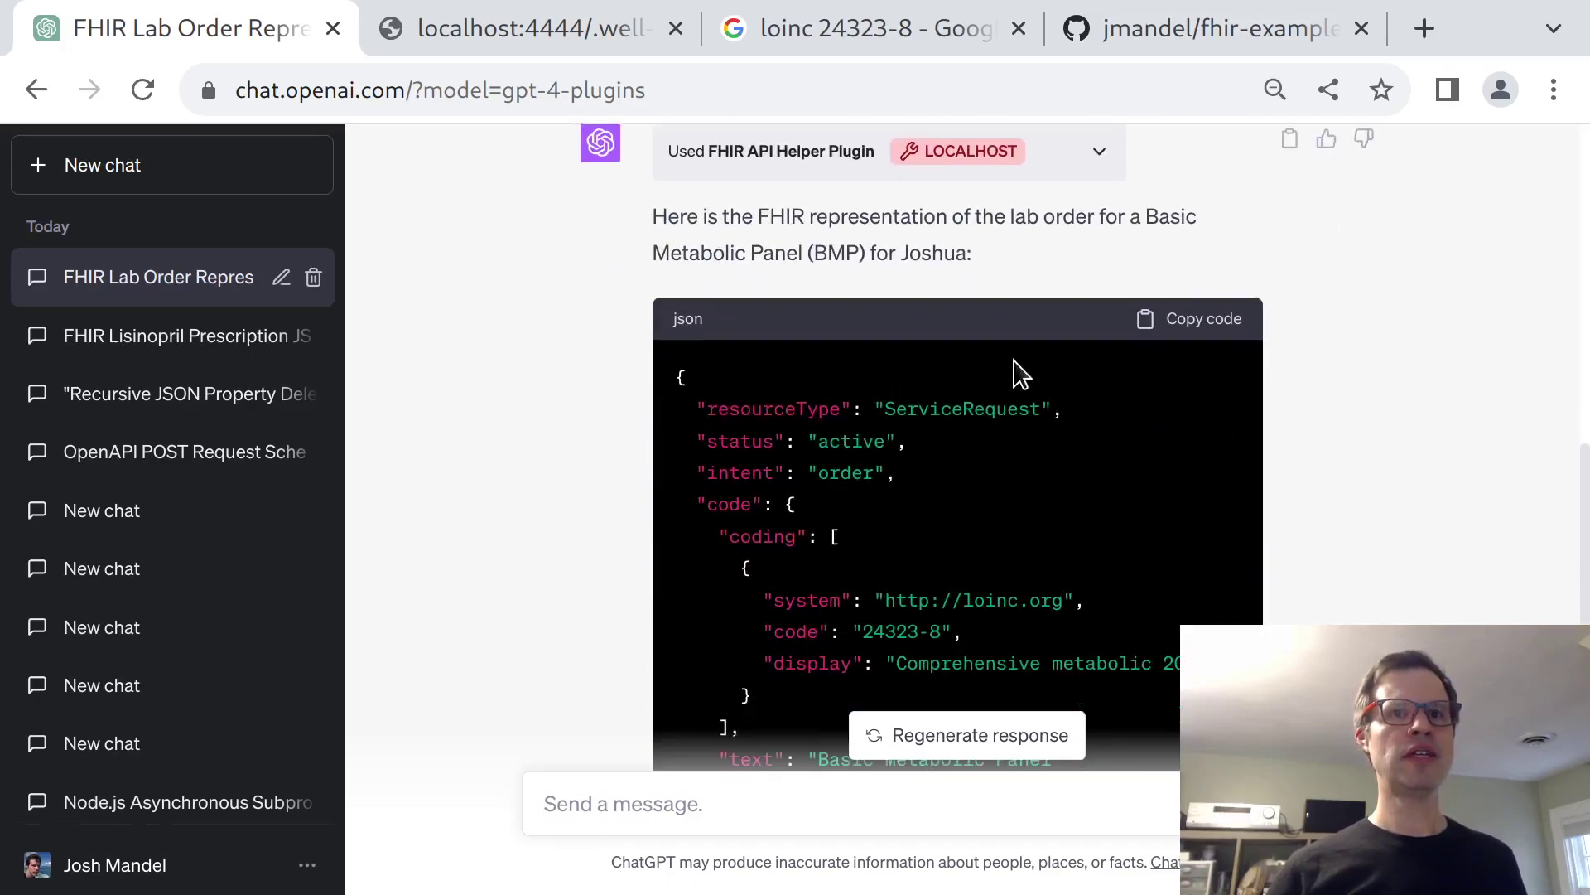
left_click(1167, 318)
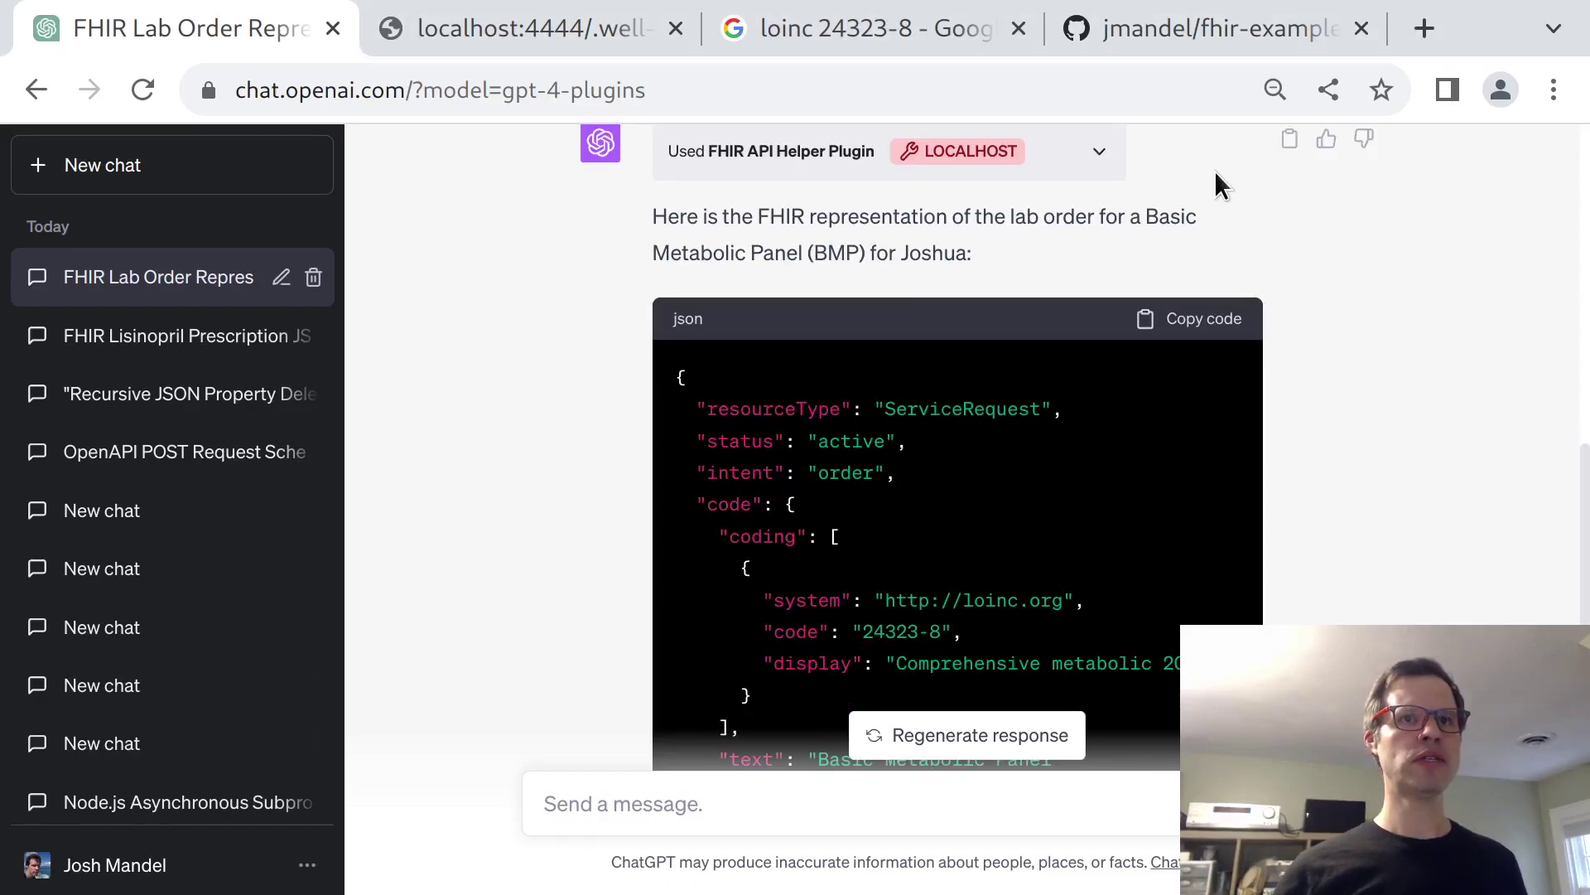
Load validator.fhir.org in a new tab, correcting the mistyped validate.fhir.org address
key("ctrl+t")
type("validate.fhir.")
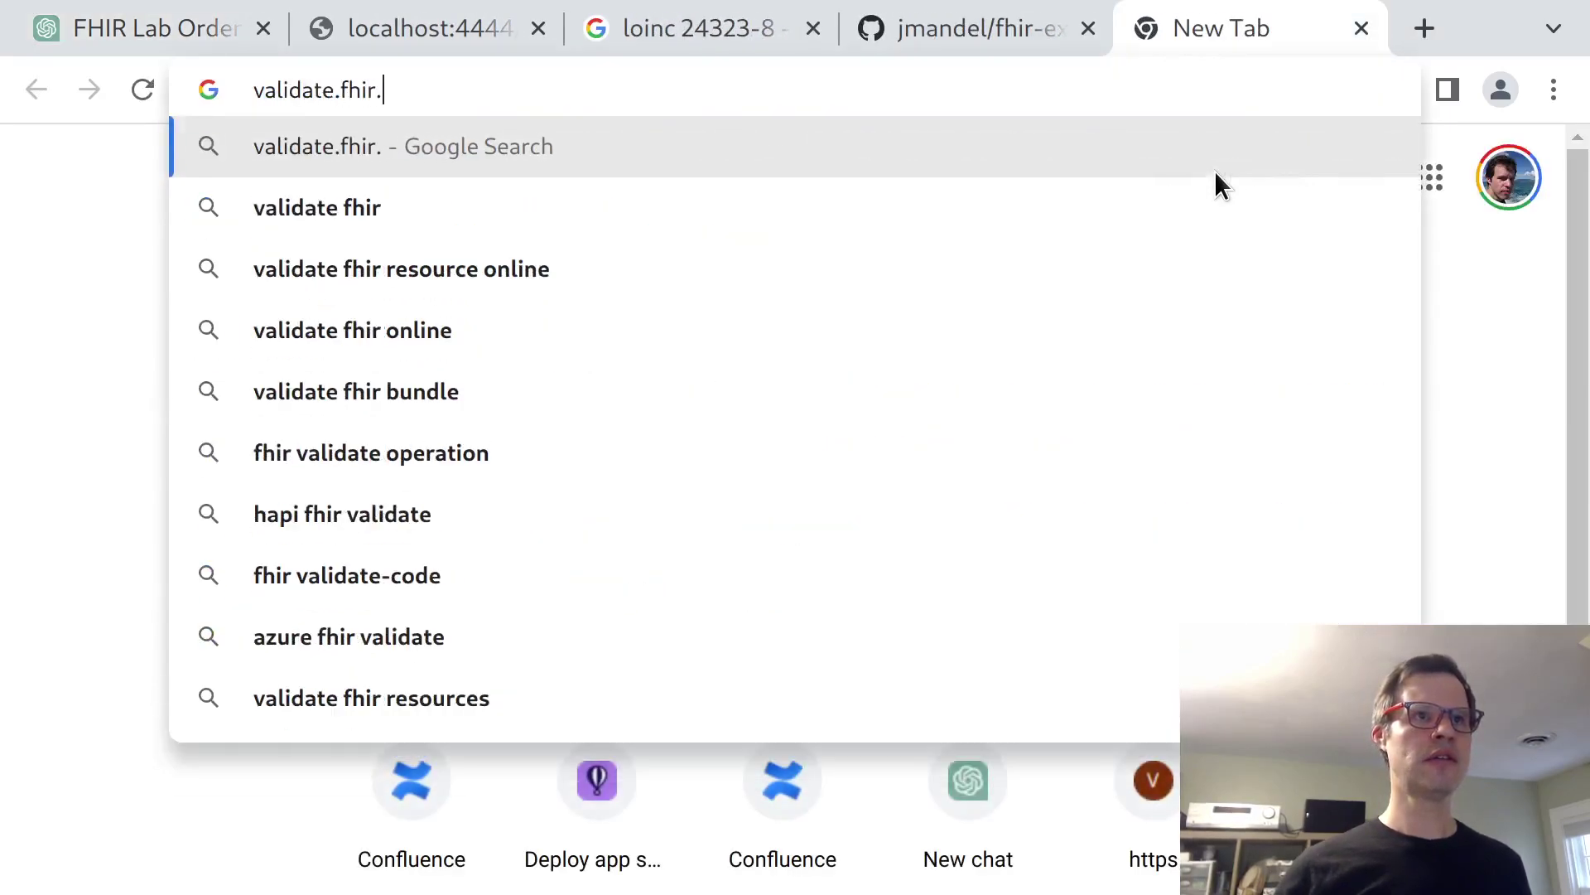
type("org")
key("Return")
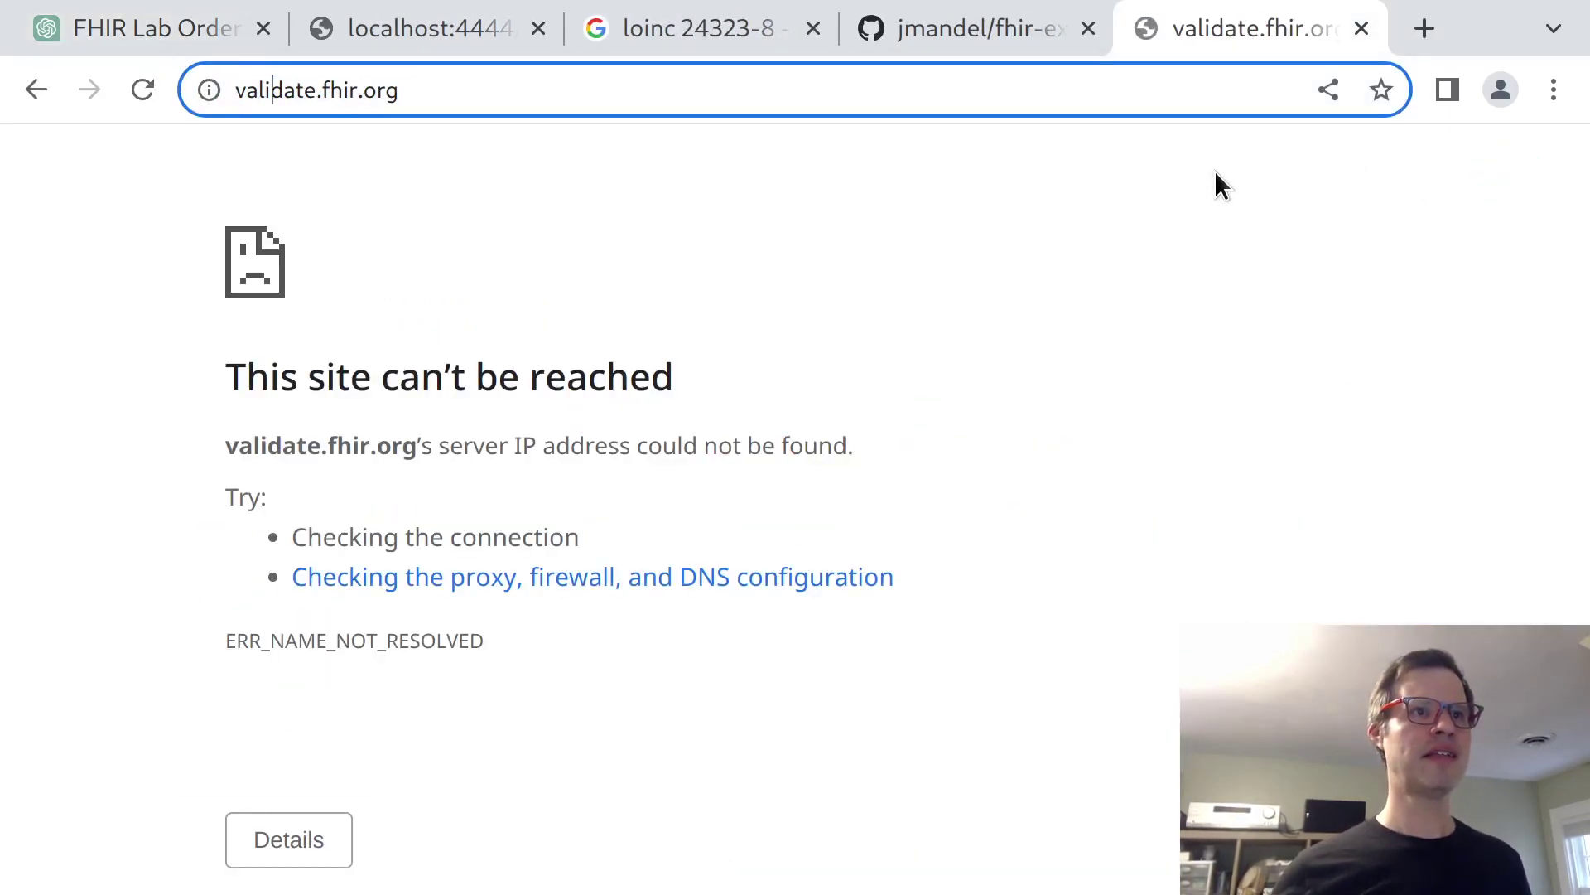
key("Right")
key("Right")
key("Right")
key("Right")
key("BackSpace")
type("or")
key("Return")
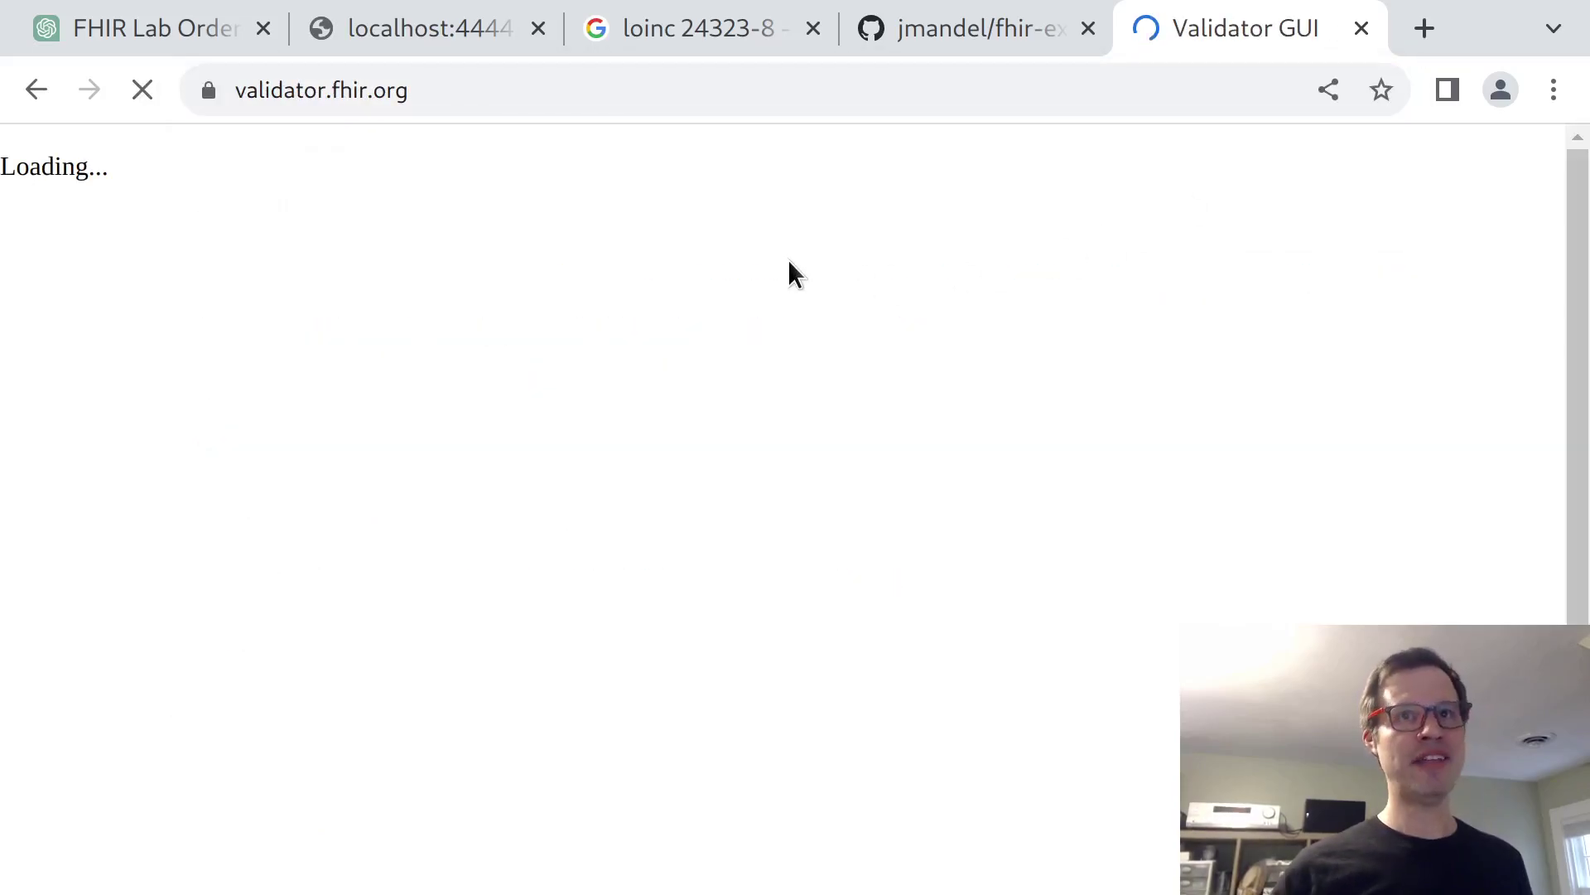
Paste the copied ServiceRequest JSON into the resource box and run validation
scroll(835, 519, "down", 2)
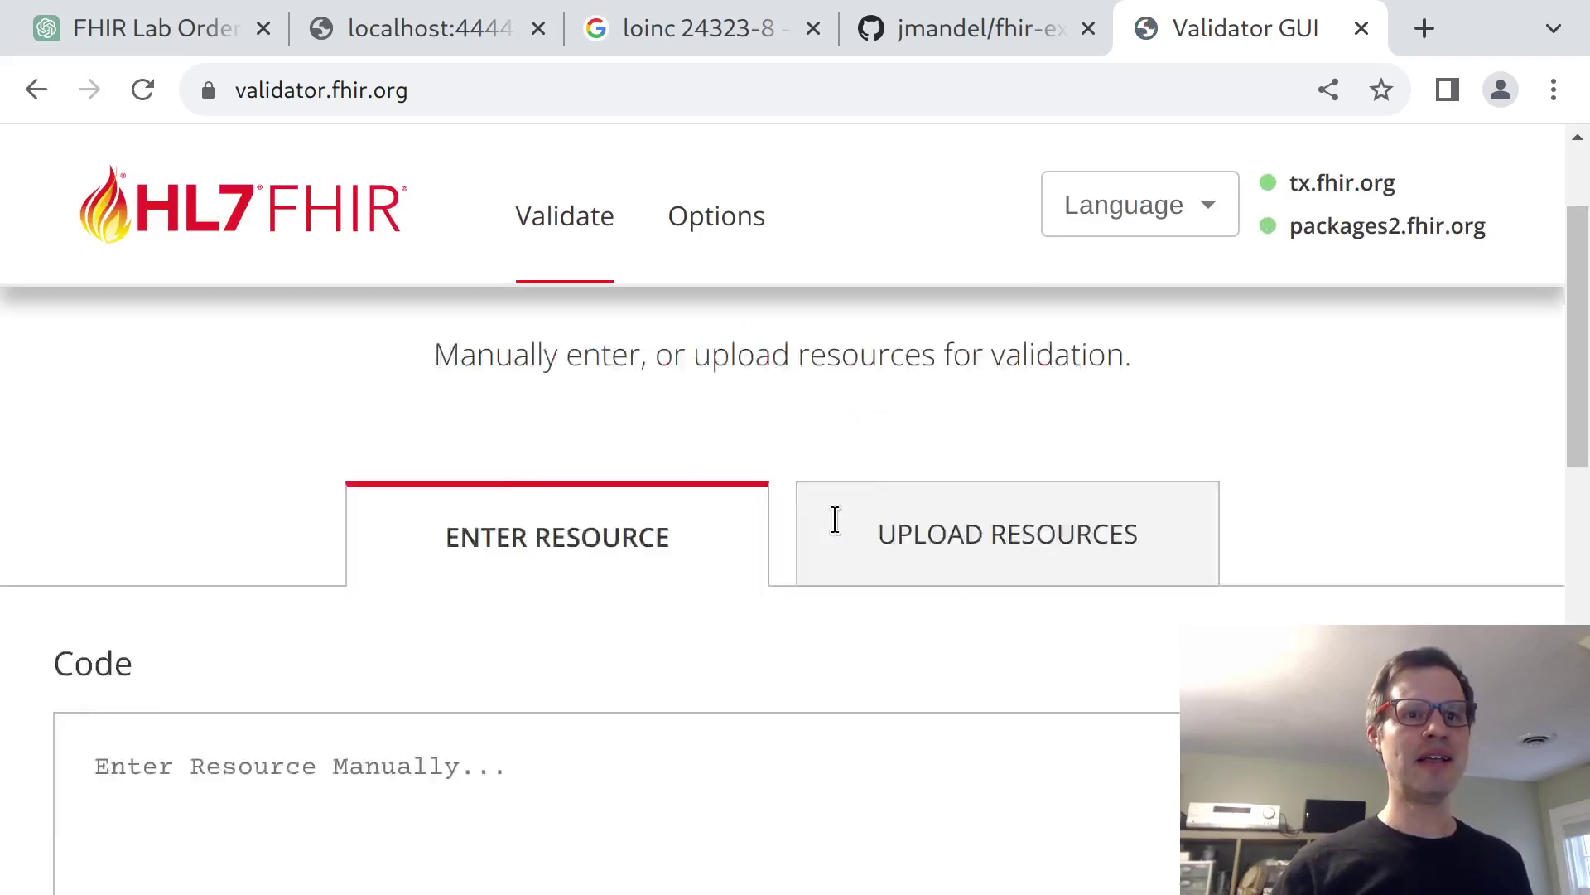
scroll(835, 519, "down", 5)
left_click(835, 519)
key("ctrl+v")
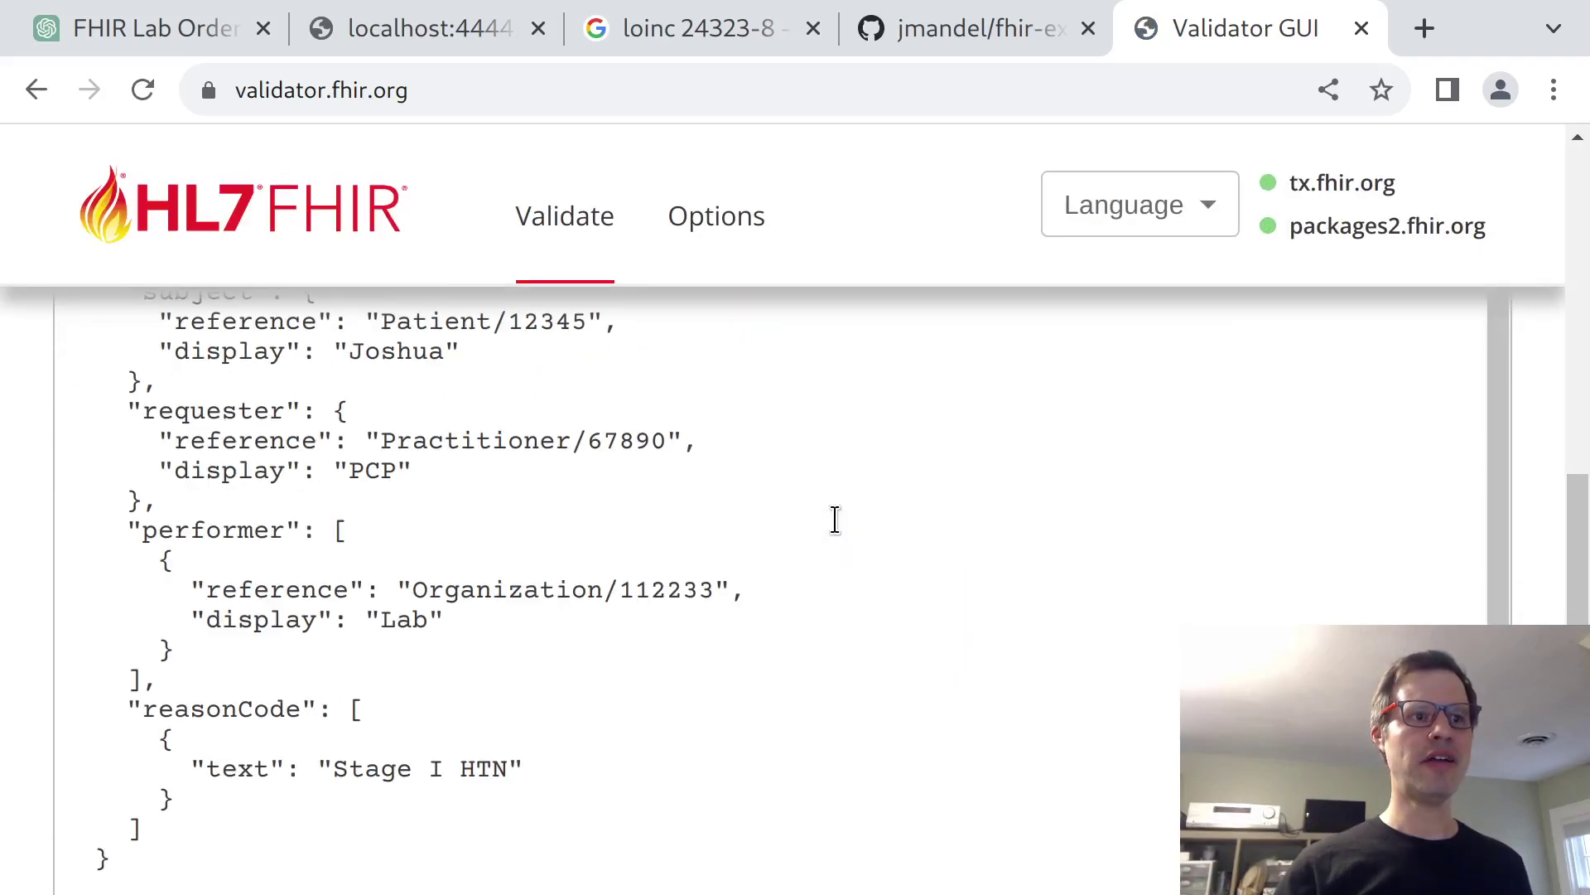
scroll(835, 519, "down", 1)
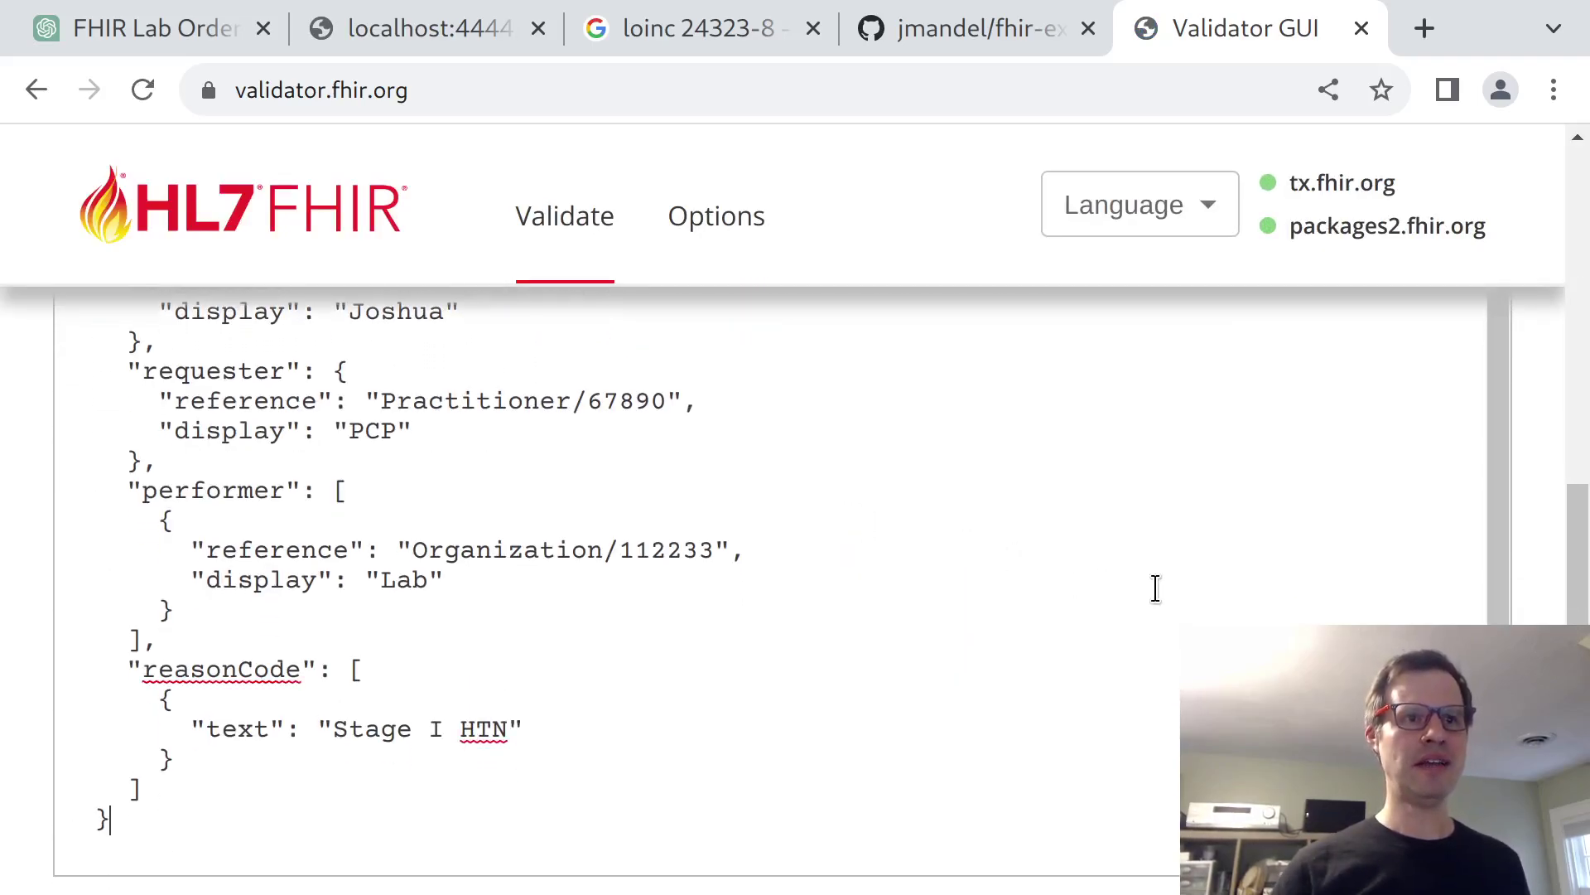
scroll(795, 580, "down", 4)
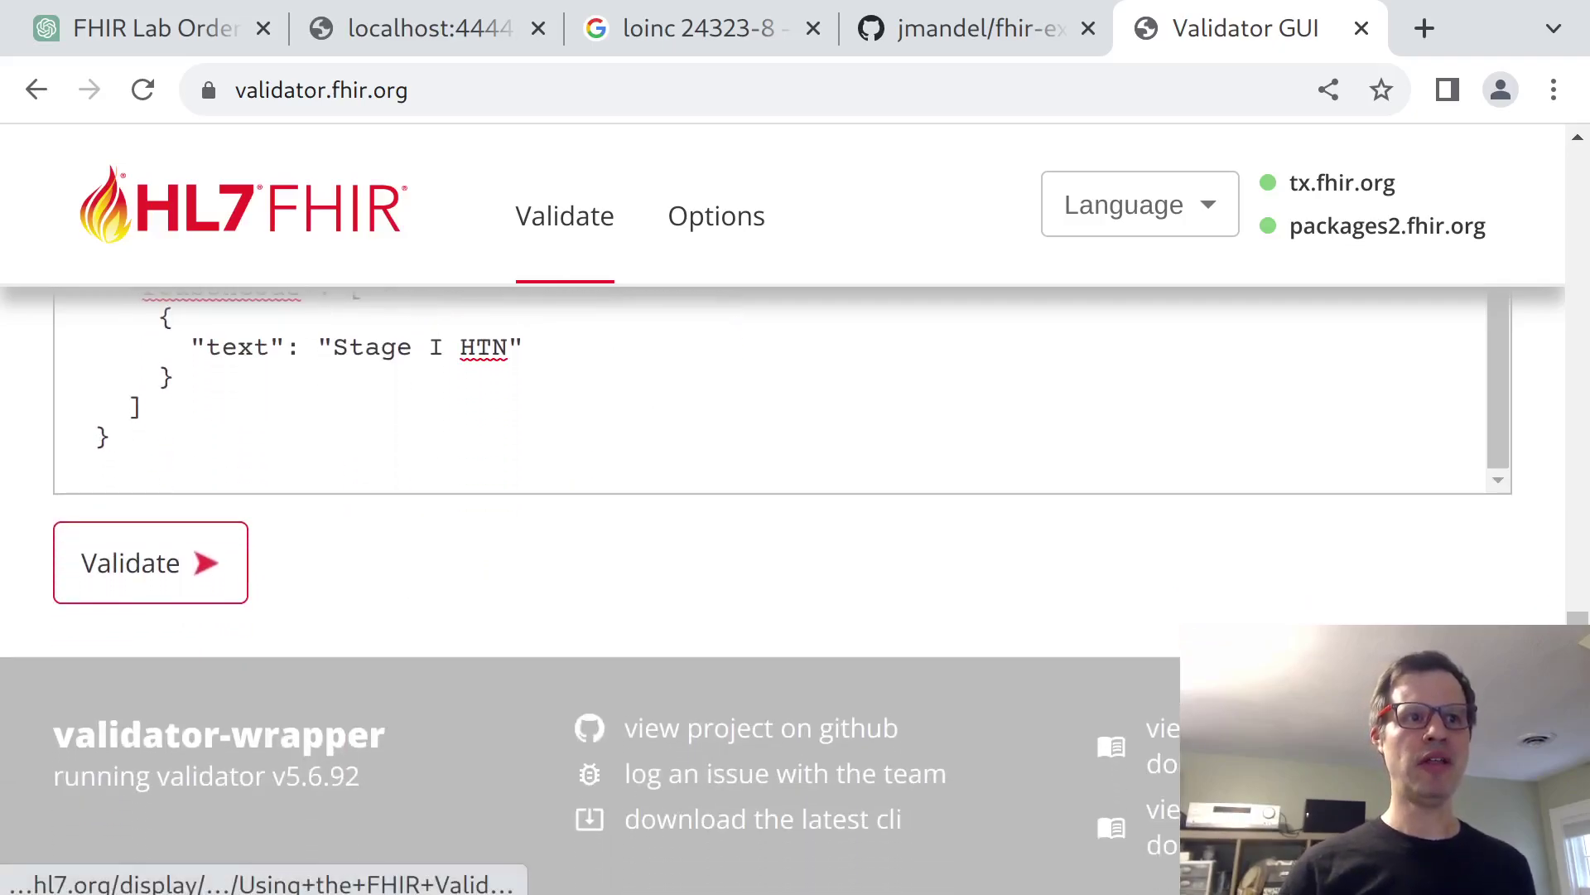
left_click(182, 556)
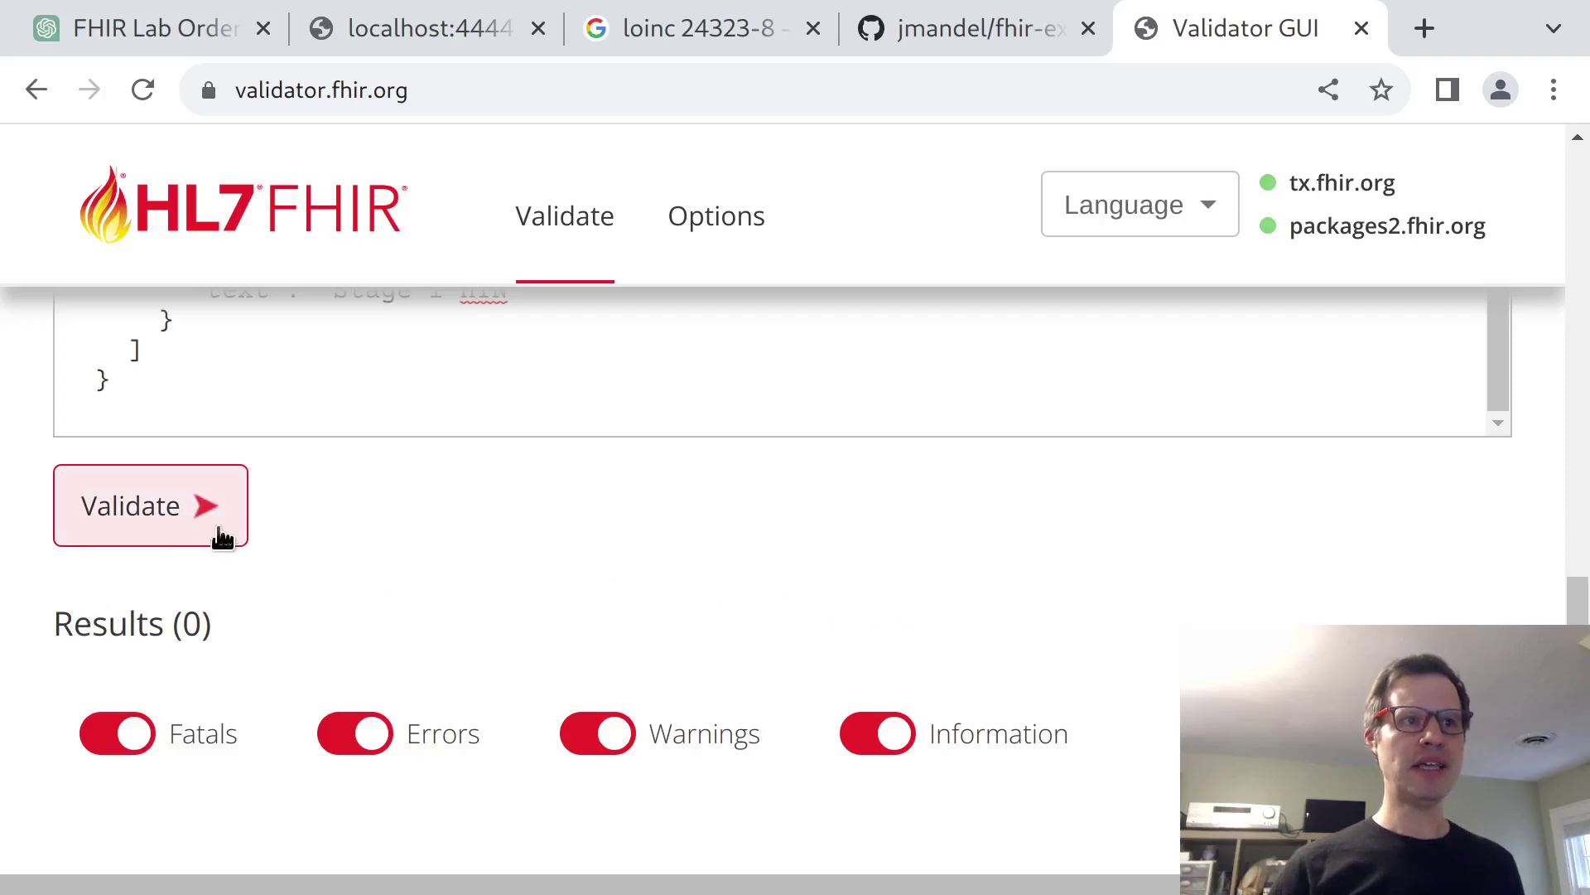
Zoom the page to 90%, confirm Results (0), and rerun validation twice
scroll(487, 703, "down", 1)
scroll(486, 703, "up", 10)
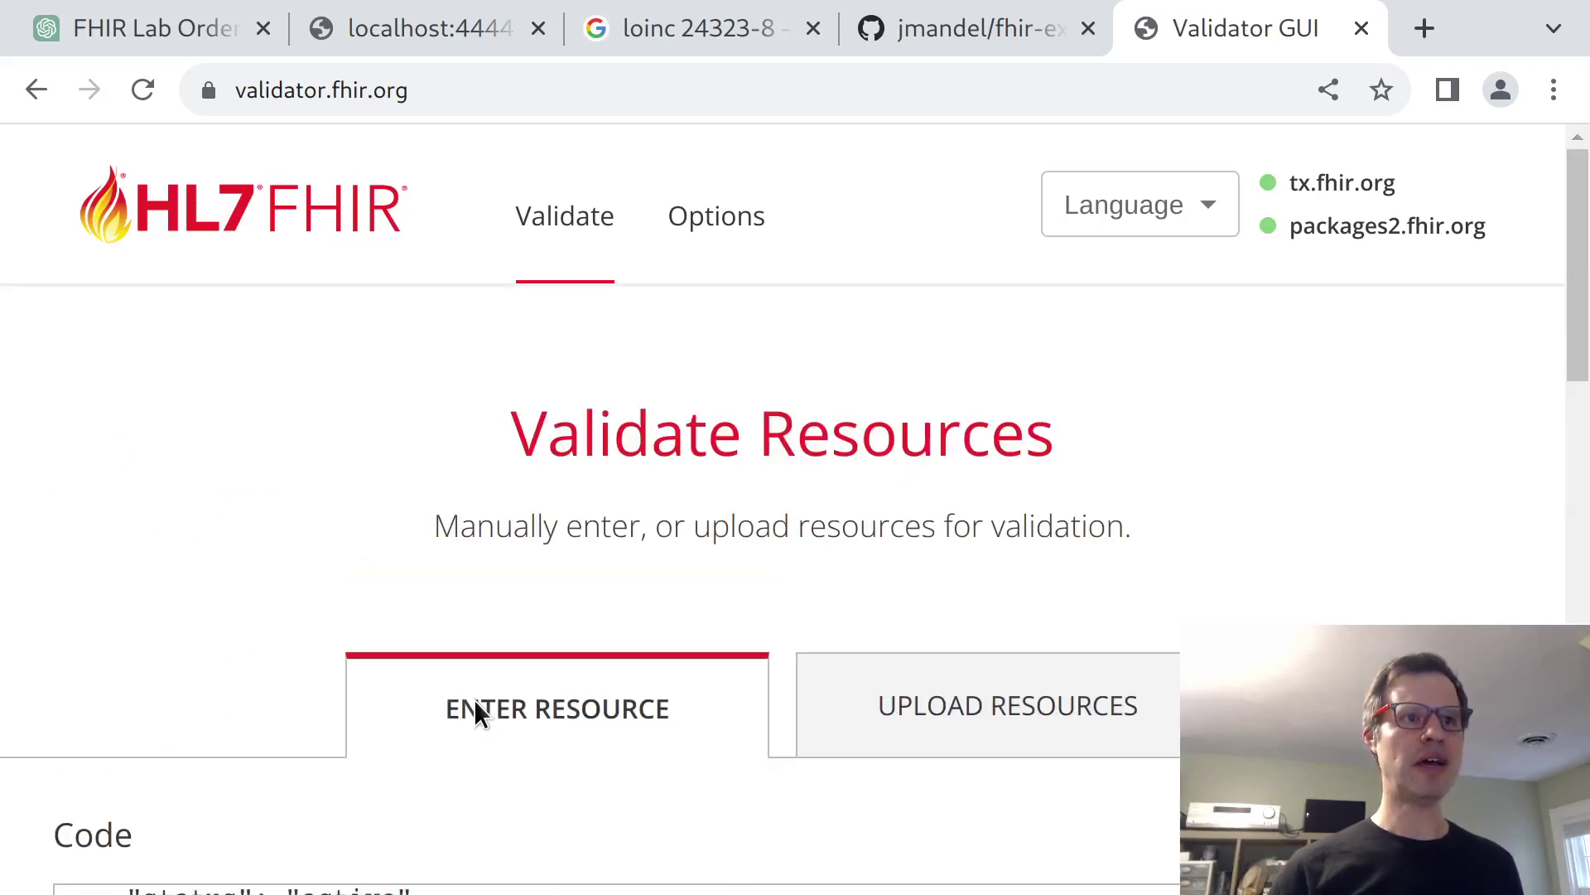
key("ctrl+minus")
scroll(476, 713, "down", 10)
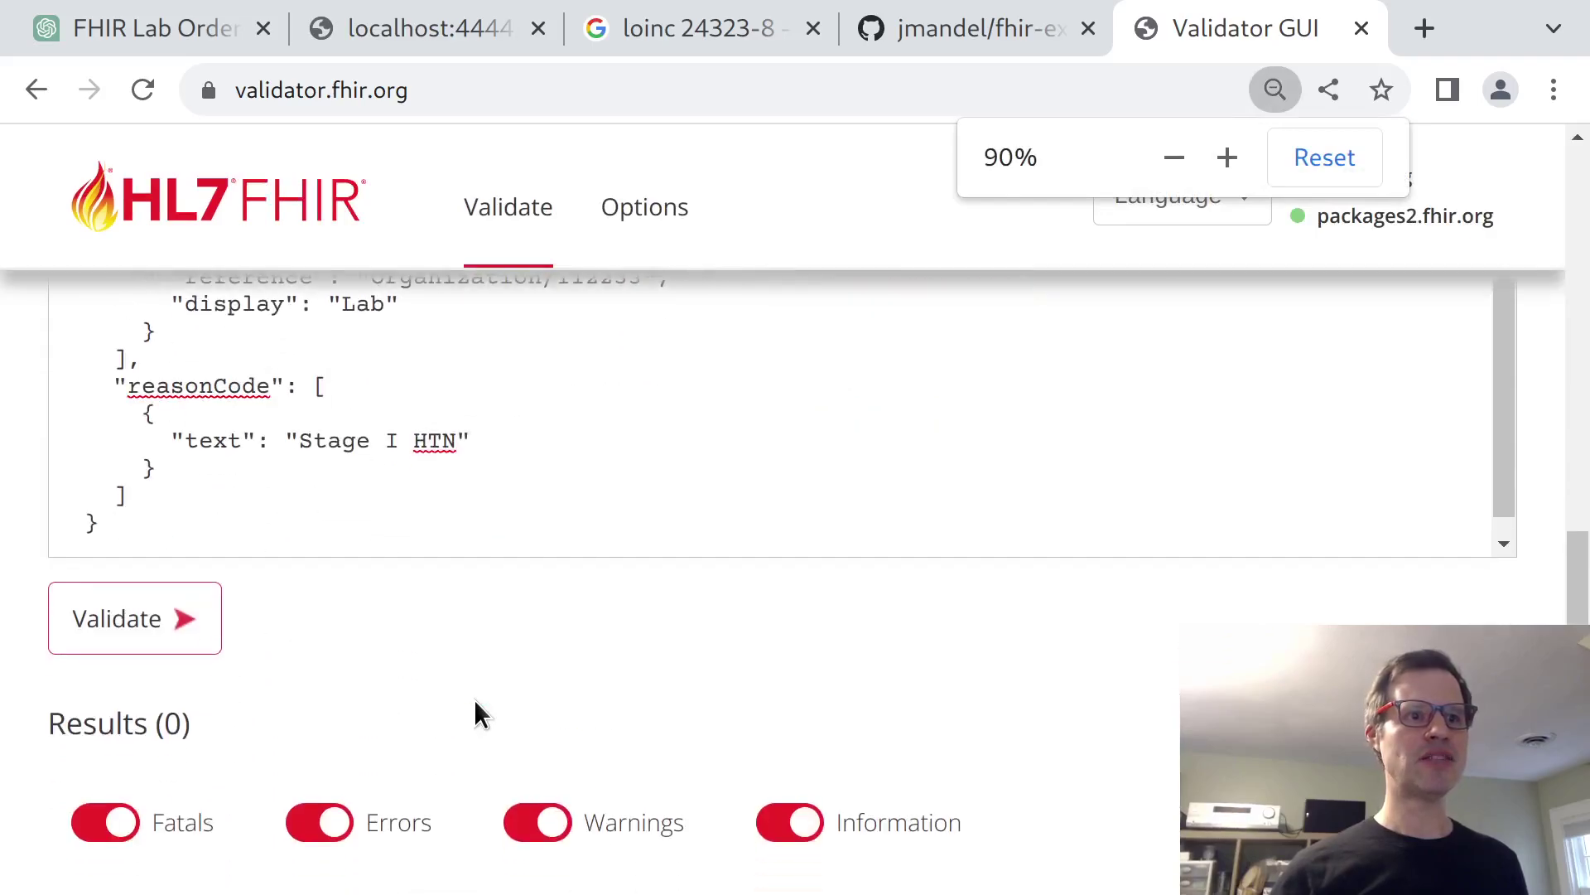
left_click_drag(151, 729, 192, 735)
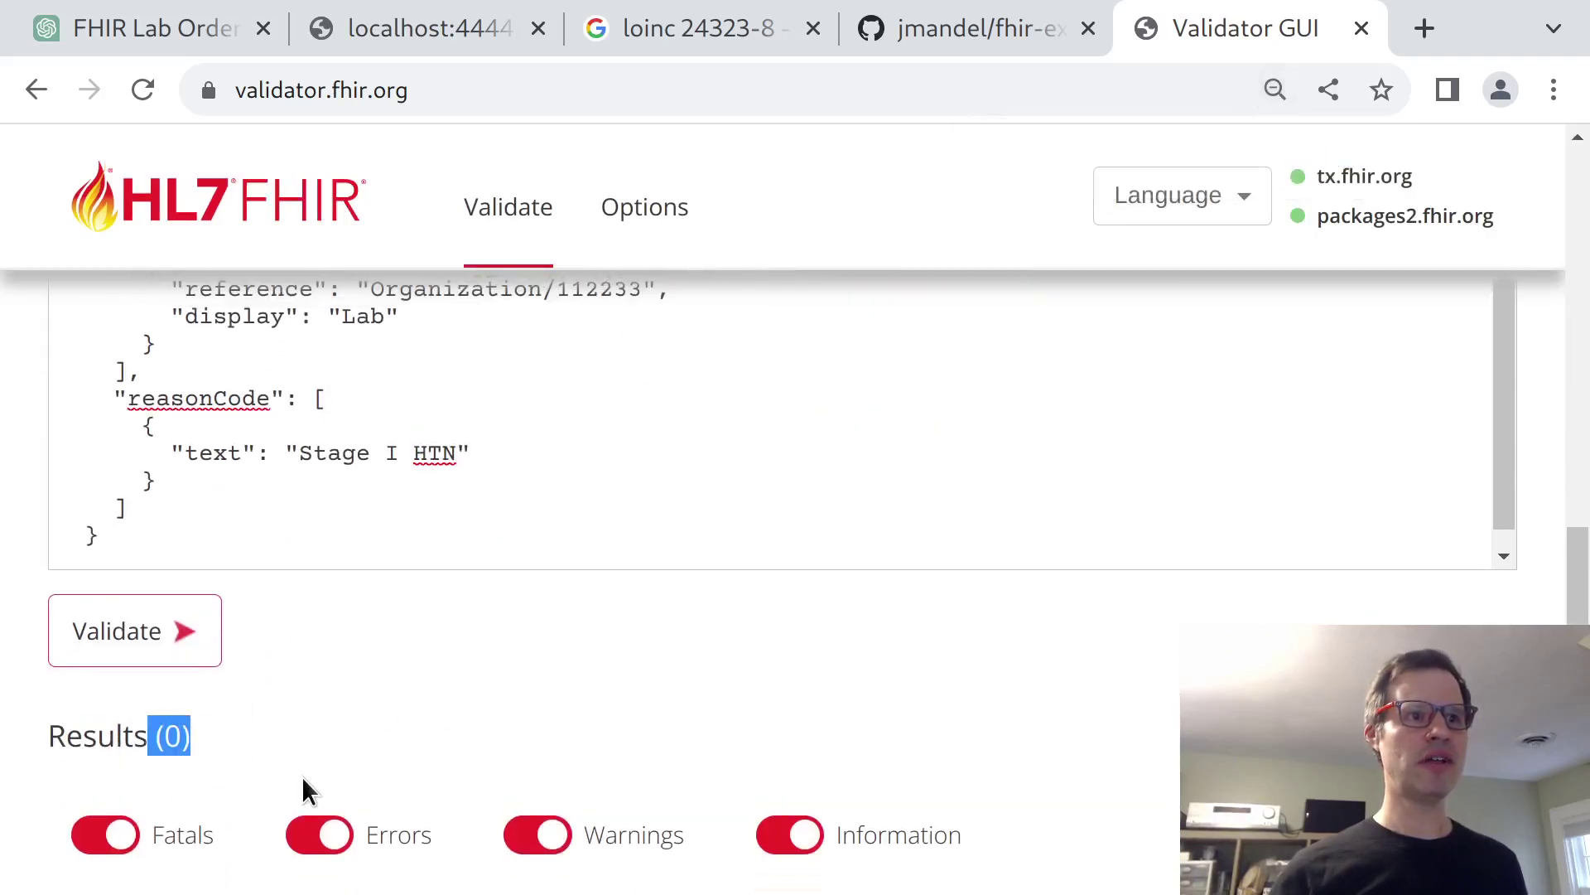
left_click(177, 630)
left_click(161, 629)
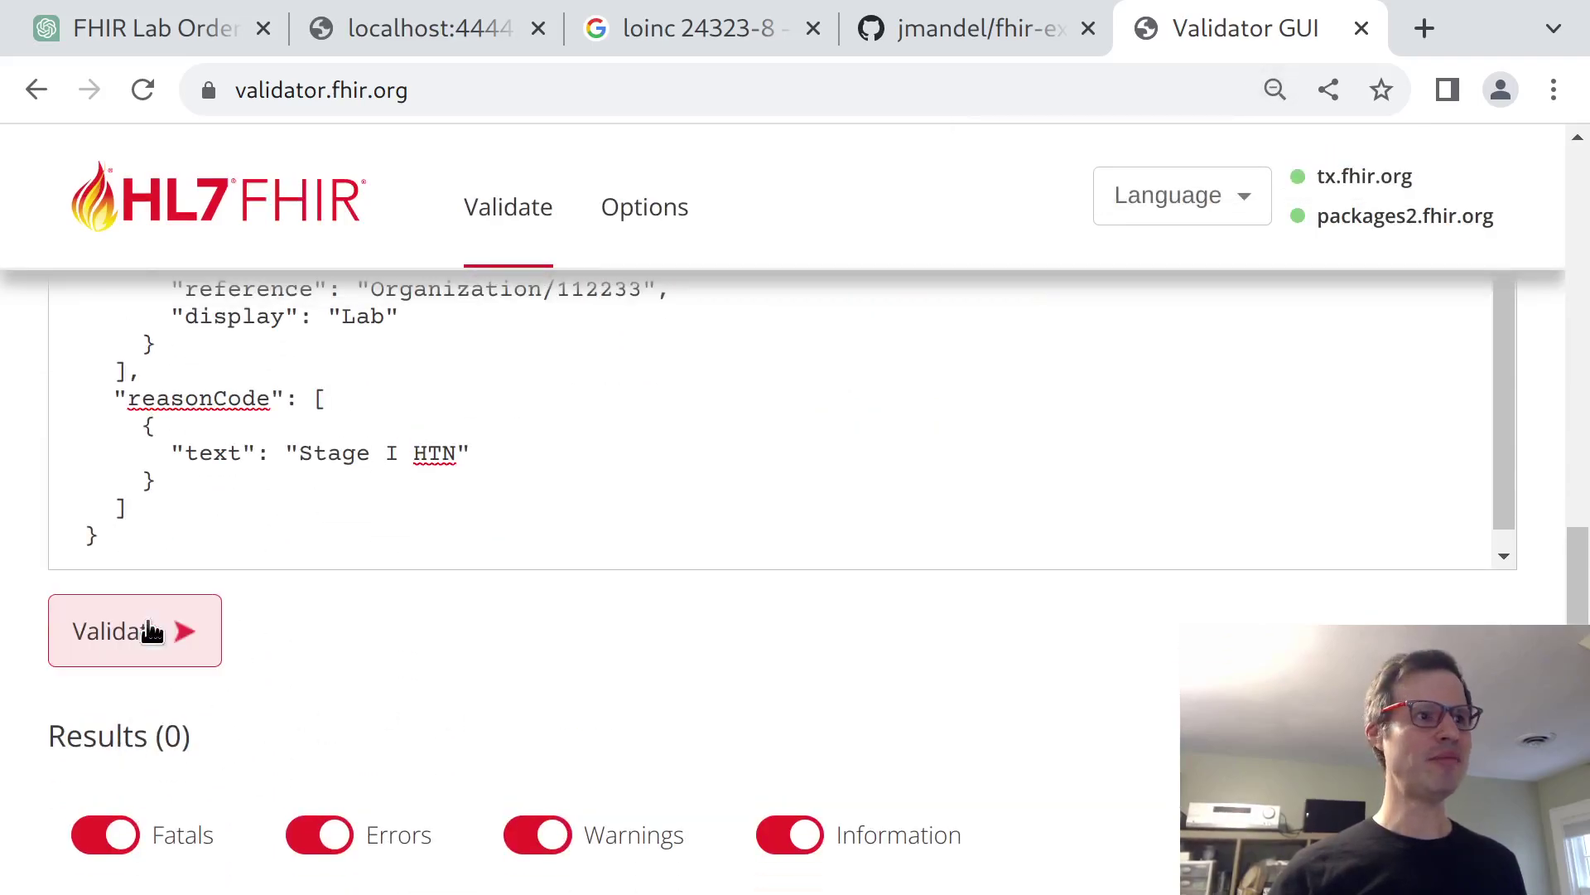
Toggle the Fatals filter off and back on, then return to the ChatGPT chat
scroll(545, 661, "up", 10)
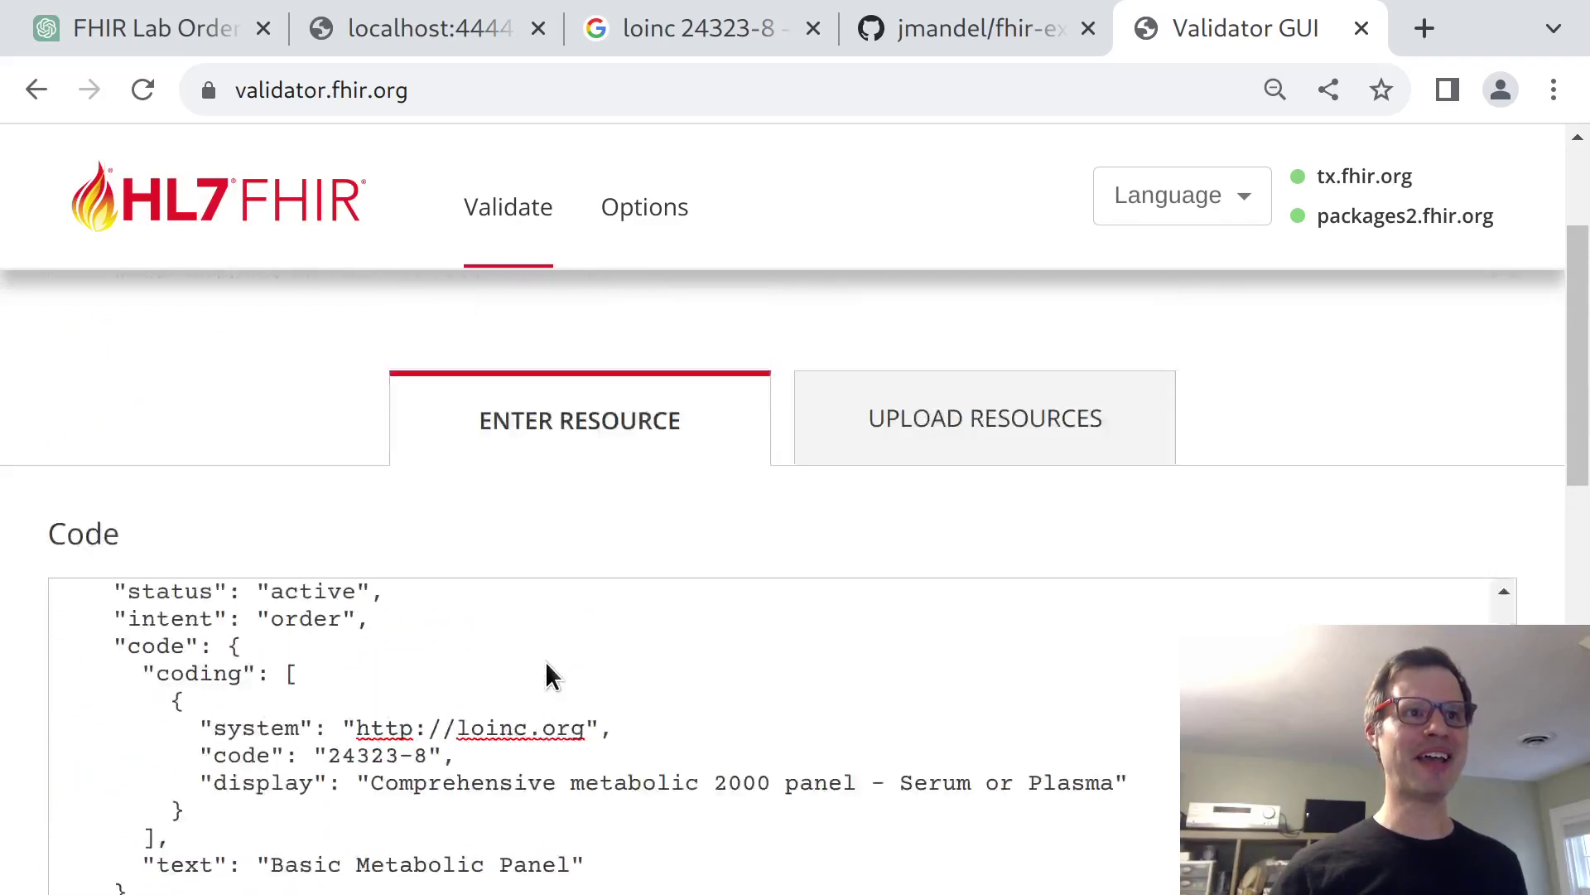
scroll(851, 668, "down", 5)
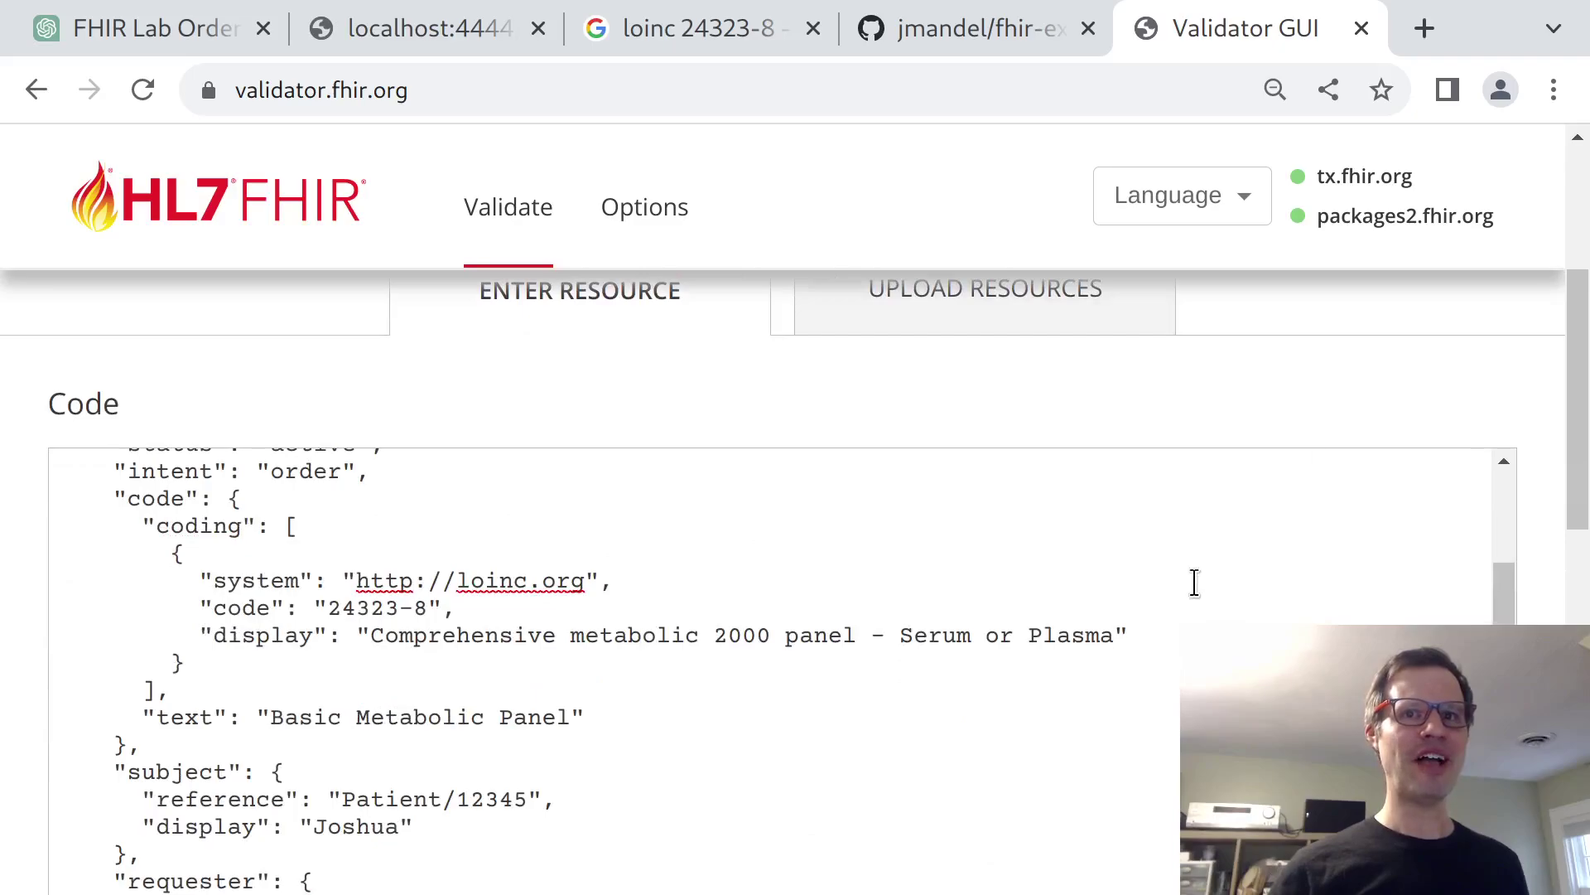
scroll(1429, 336, "down", 10)
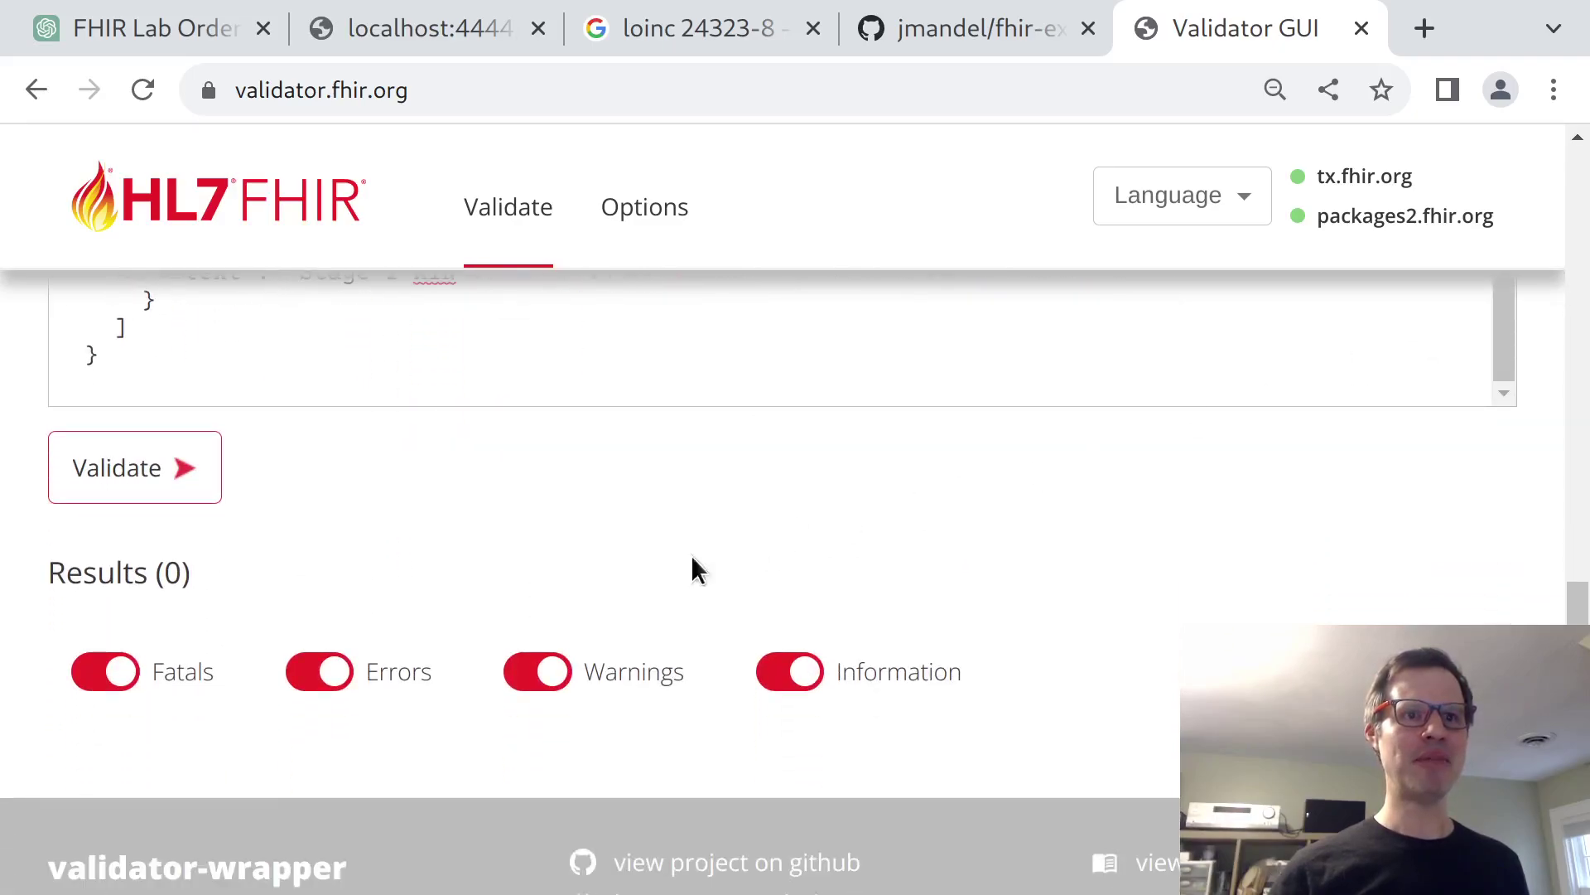
left_click(125, 674)
left_click(124, 673)
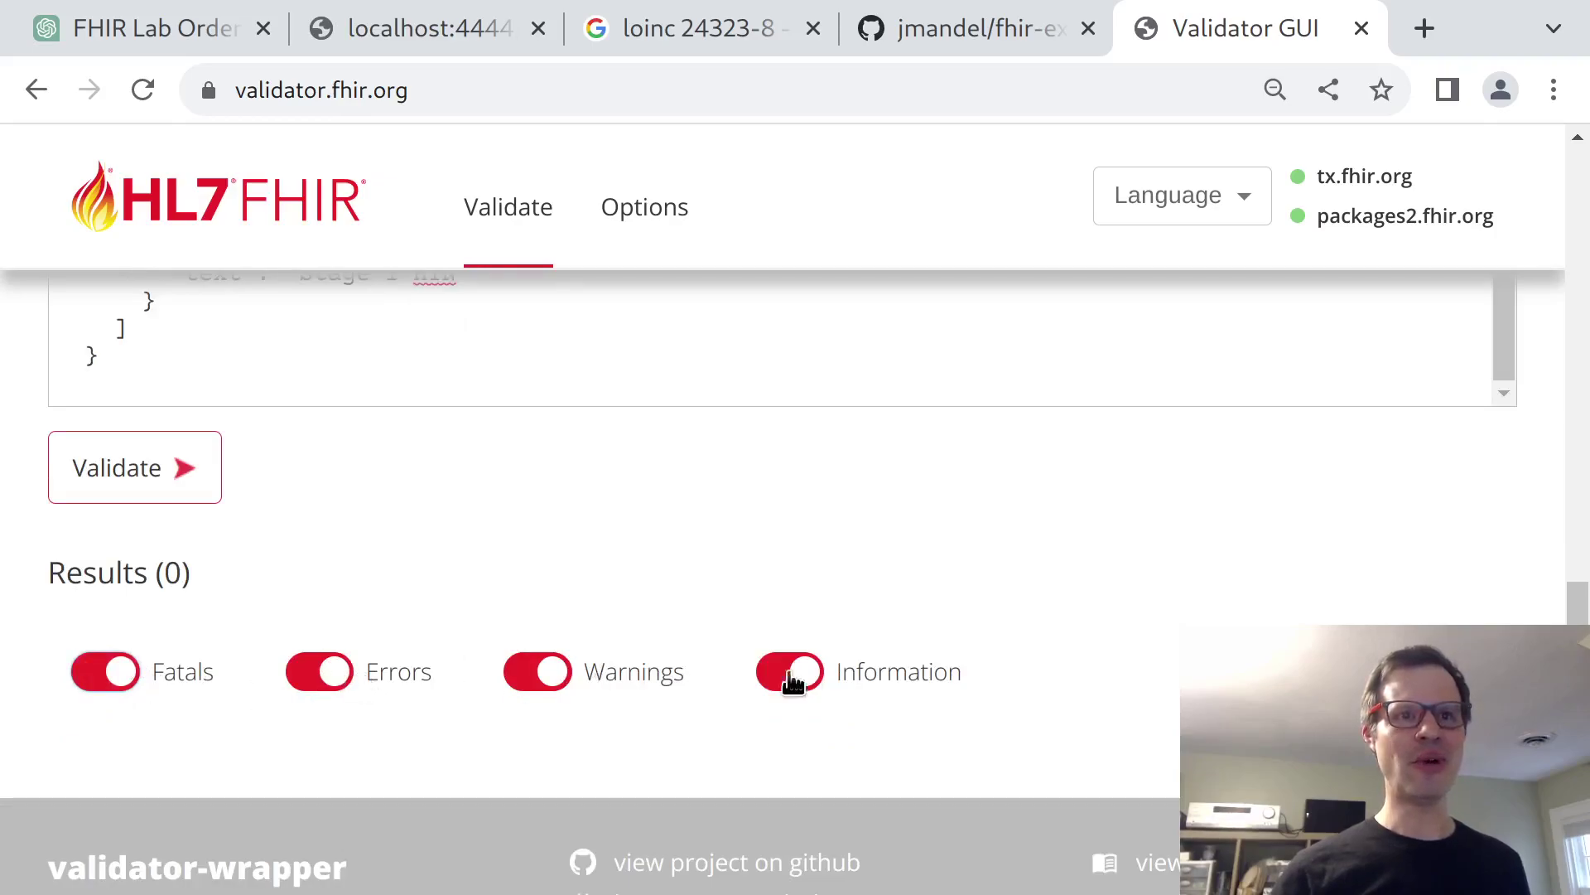
scroll(835, 667, "down", 2)
scroll(834, 667, "up", 6)
key("ctrl+1")
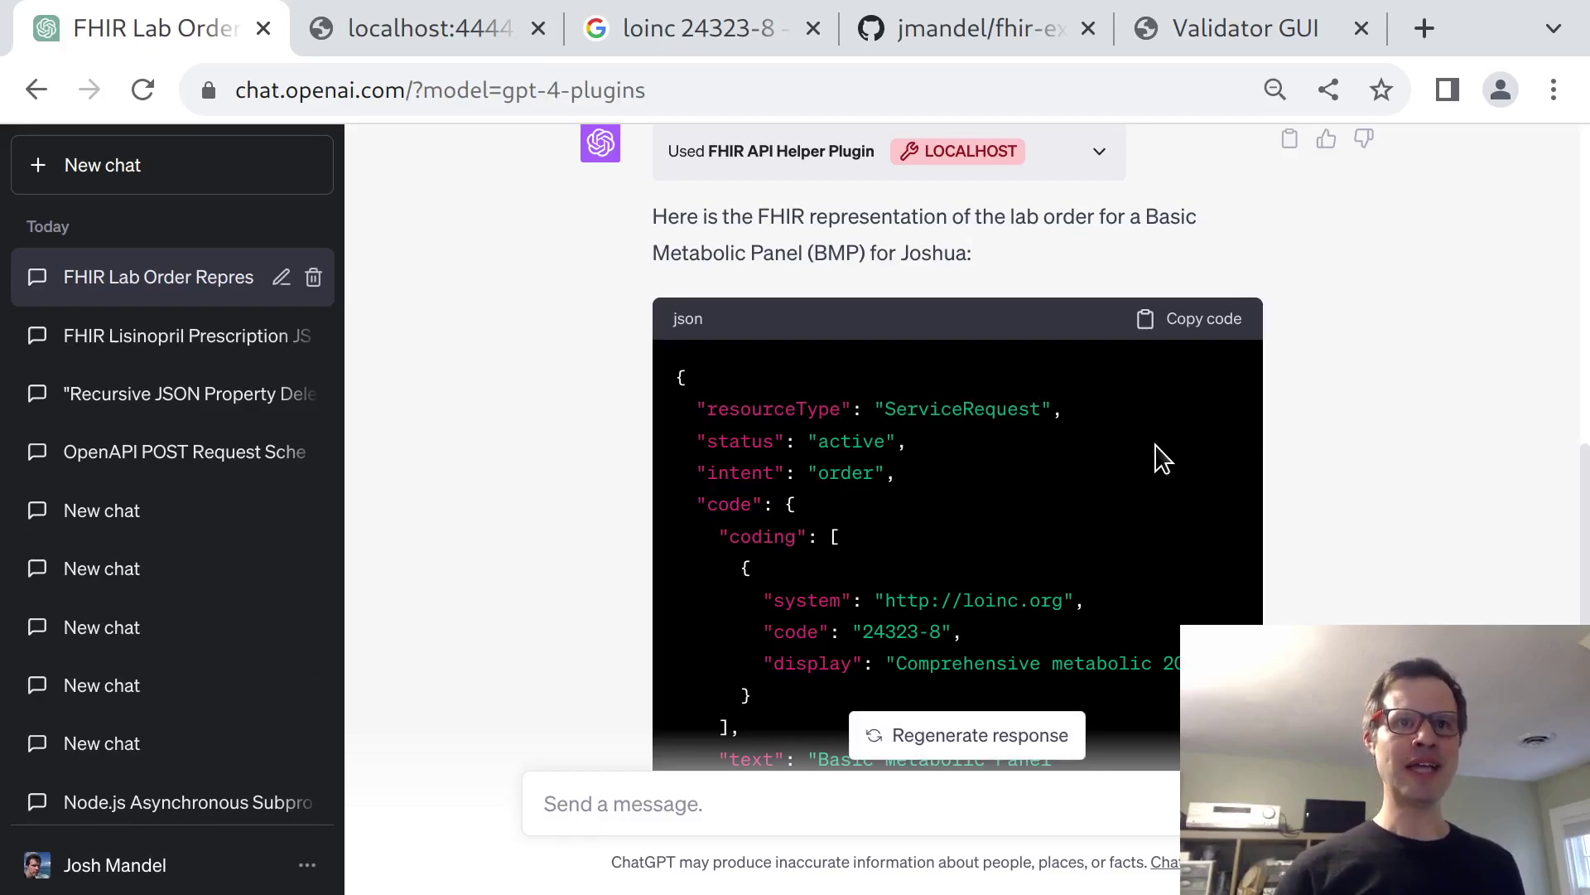
left_click_drag(781, 376, 894, 547)
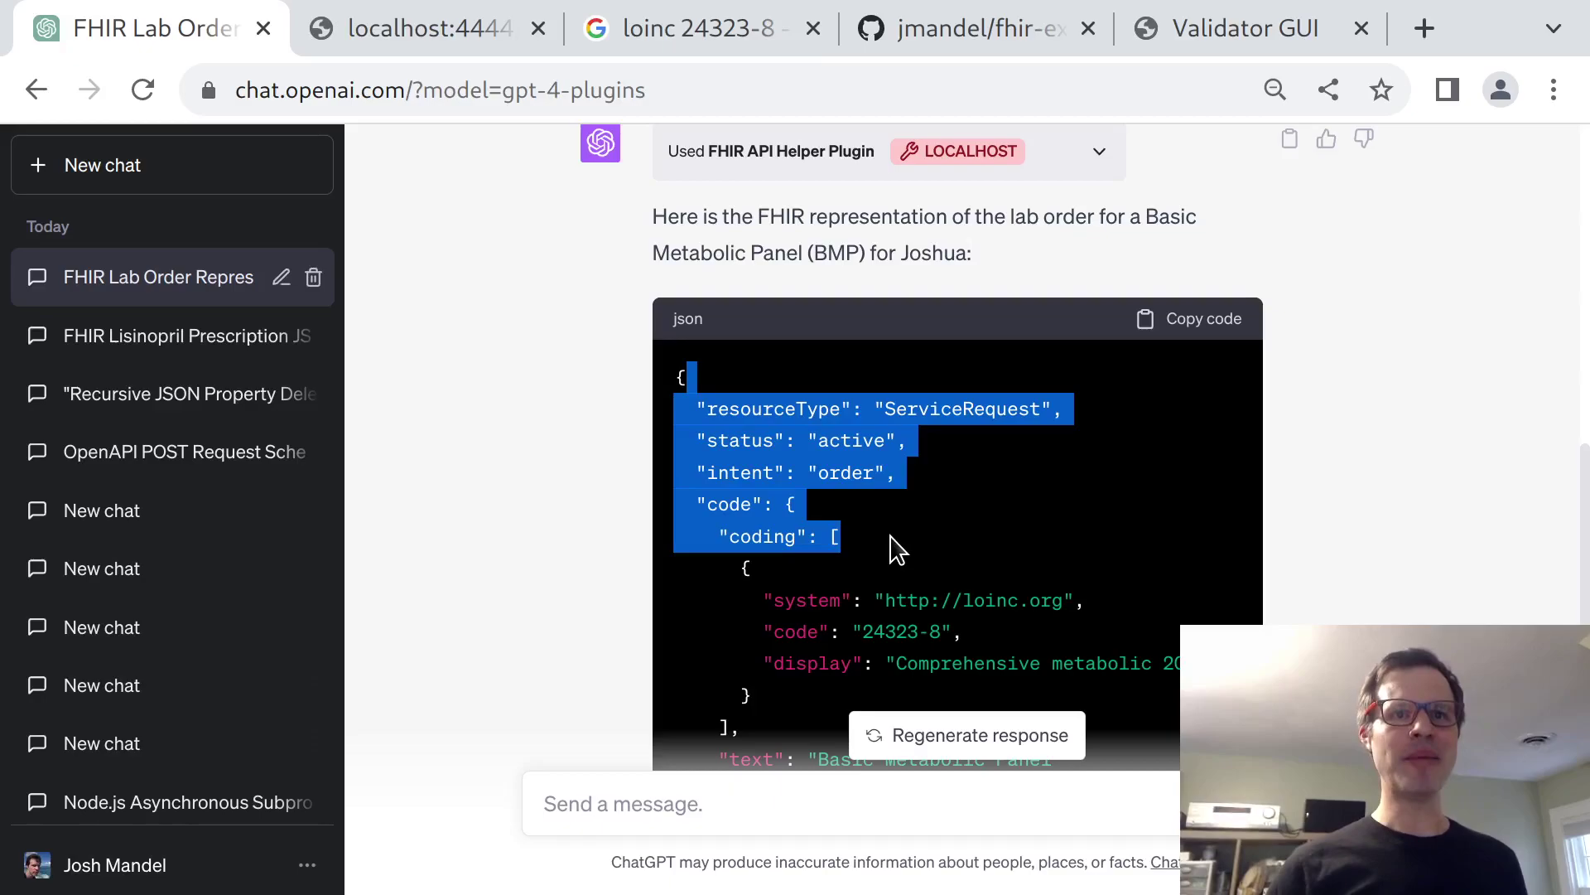
left_click(896, 549)
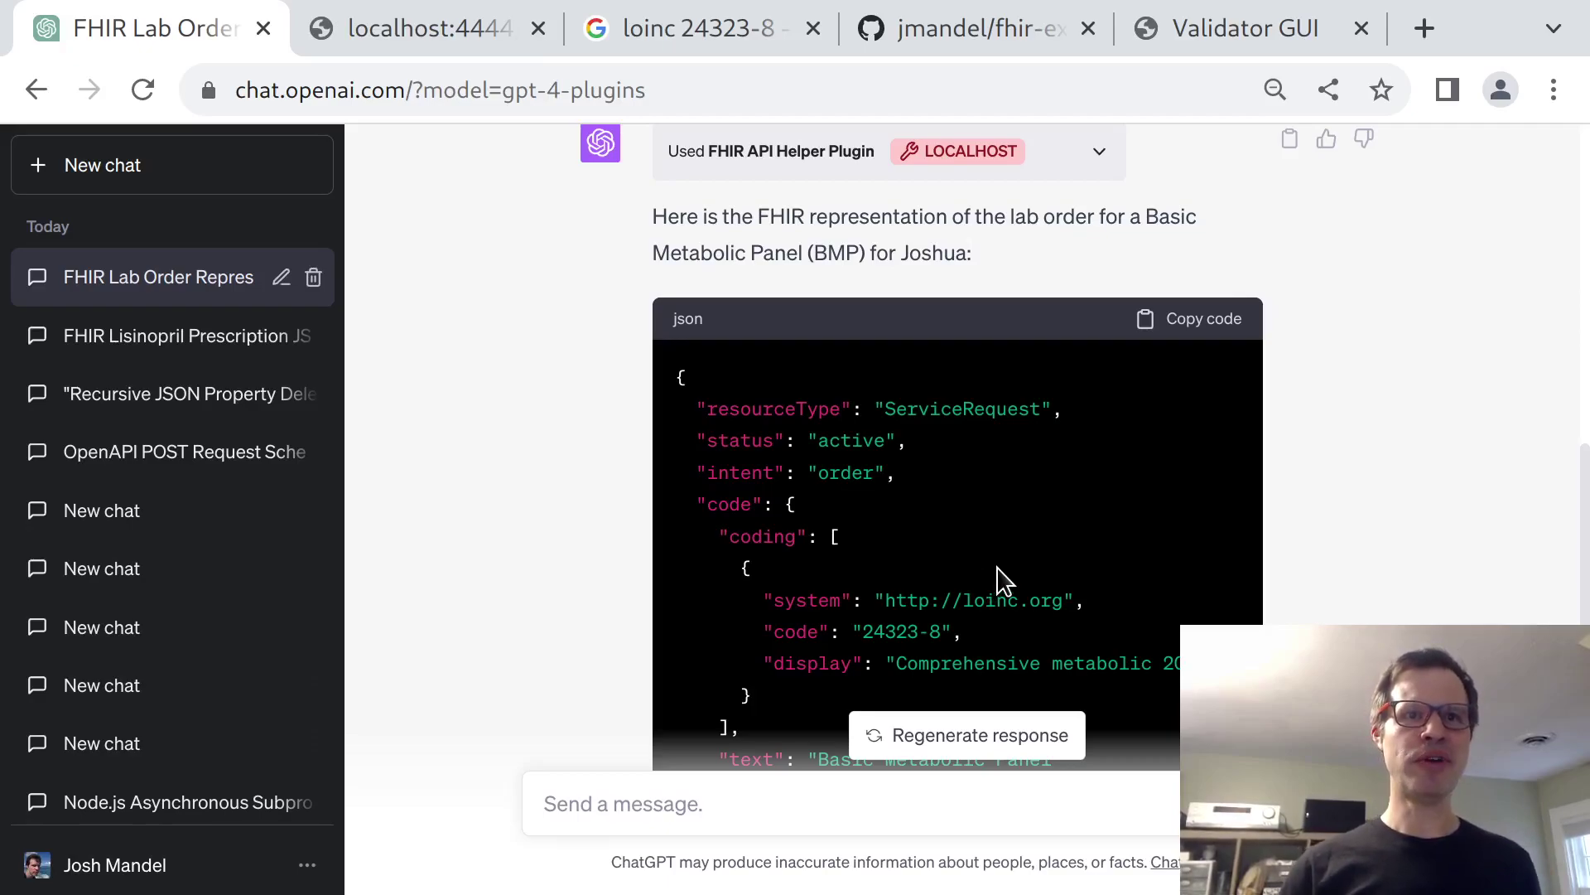
scroll(1003, 580, "down", 3)
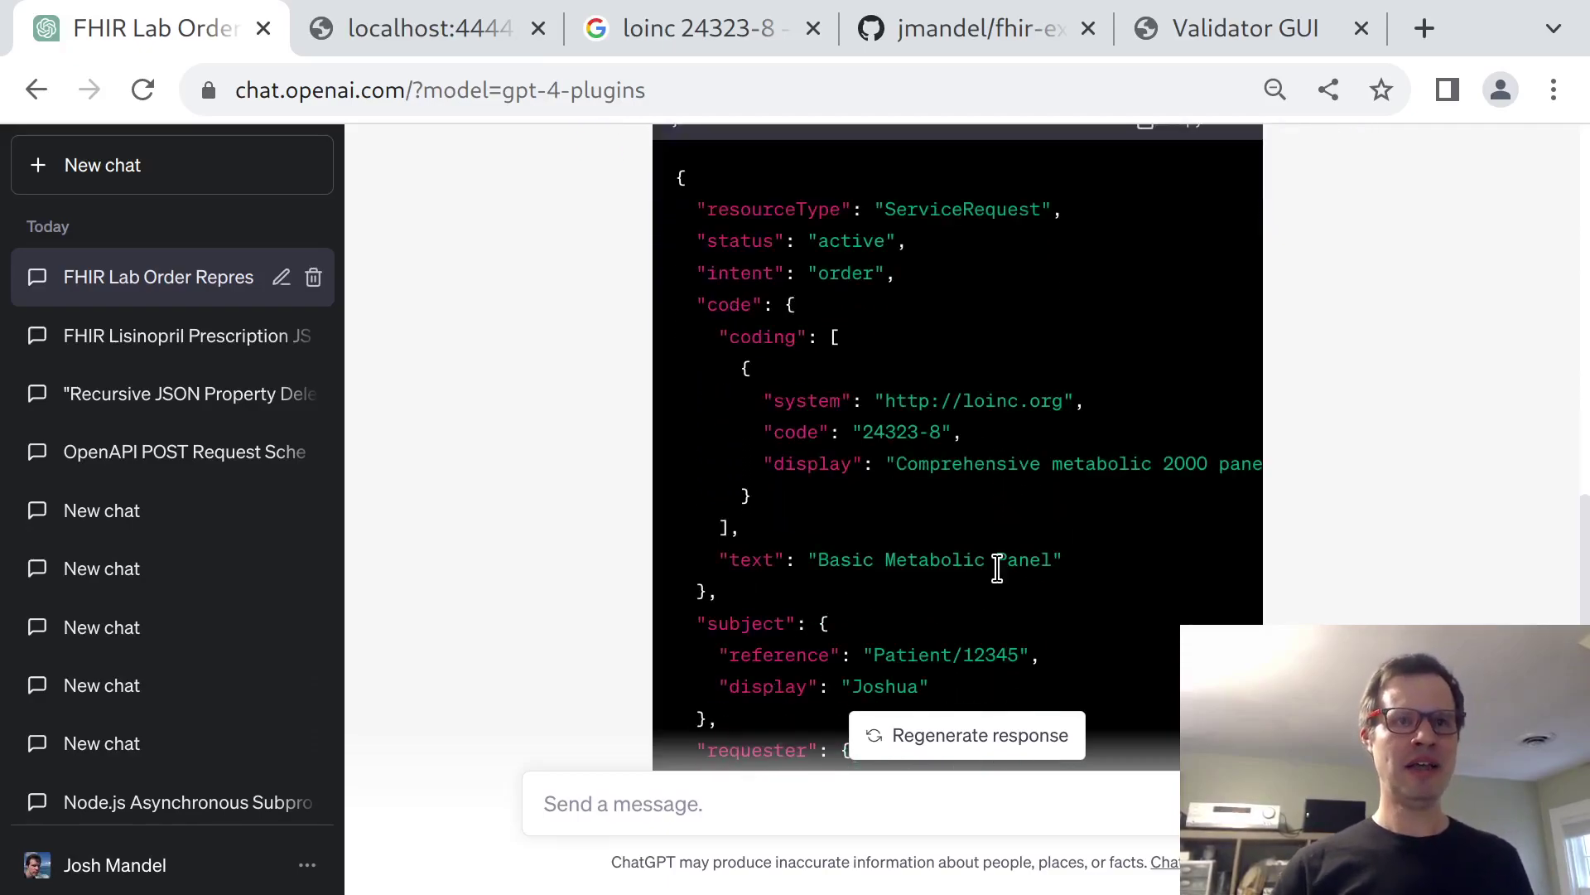
left_click_drag(998, 369, 1080, 577)
left_click(1081, 577)
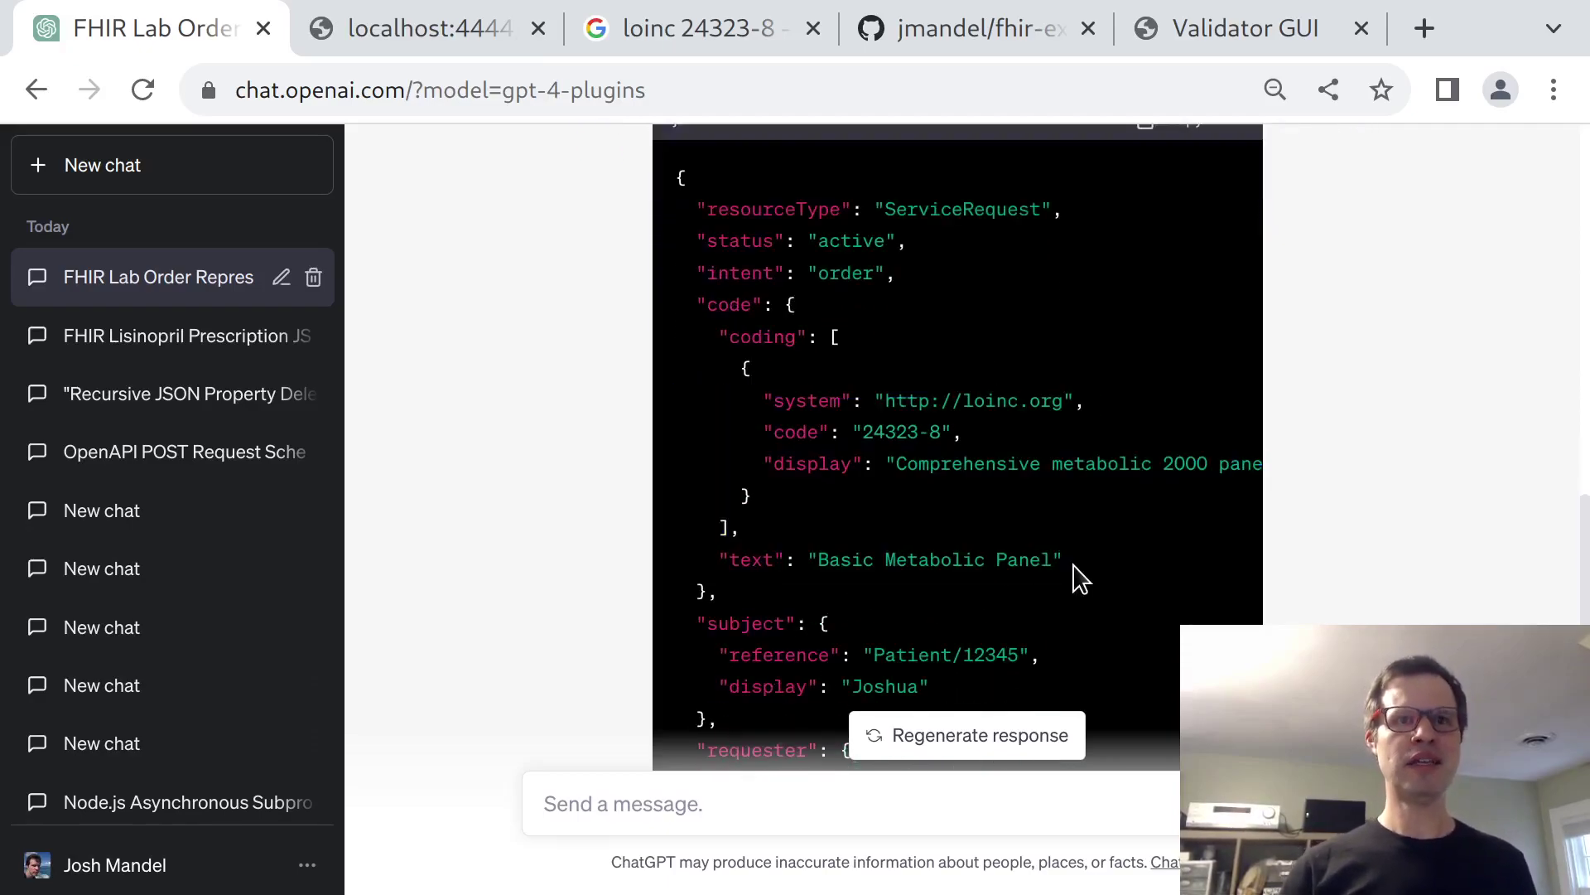